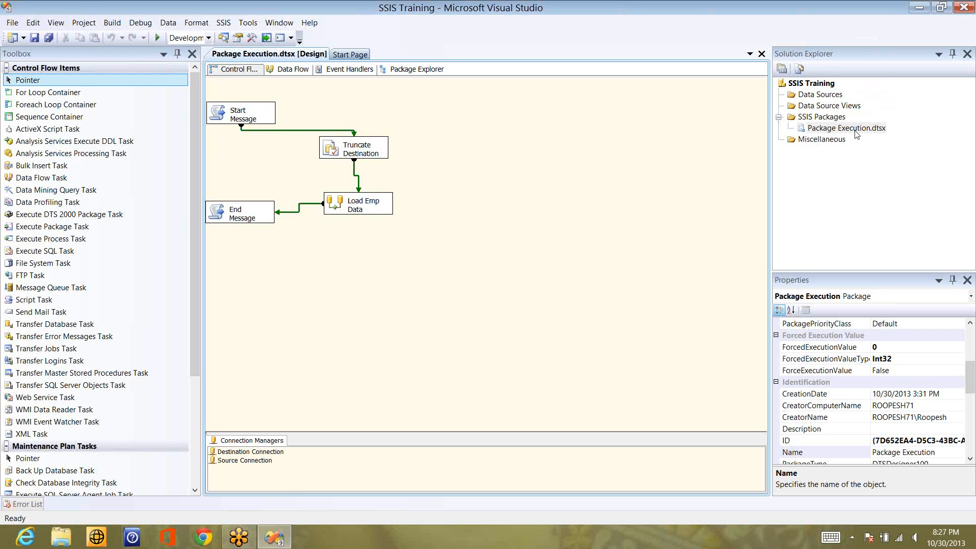
{"action": "left_click", "coordinate": [826, 128]}
{"action": "left_click", "coordinate": [826, 129]}
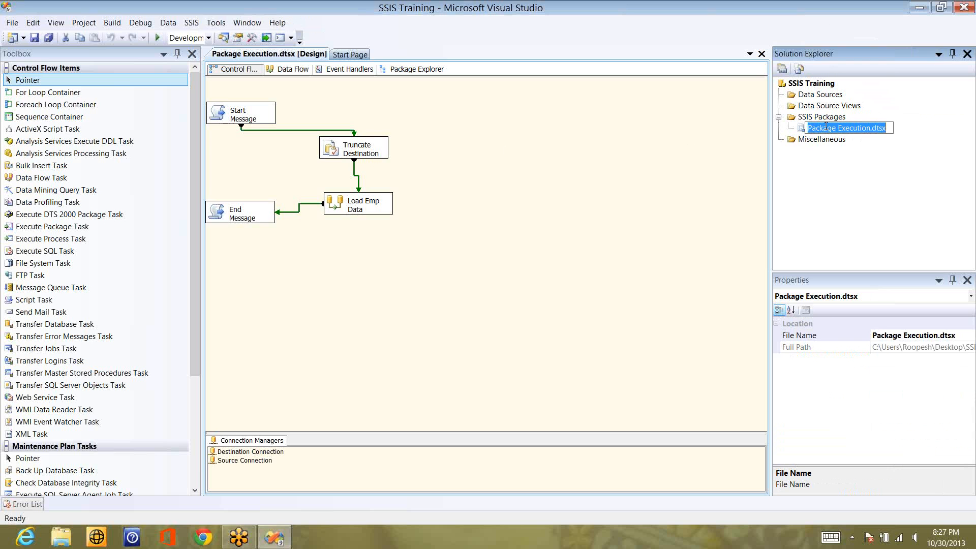
{"action": "left_click", "coordinate": [689, 169]}
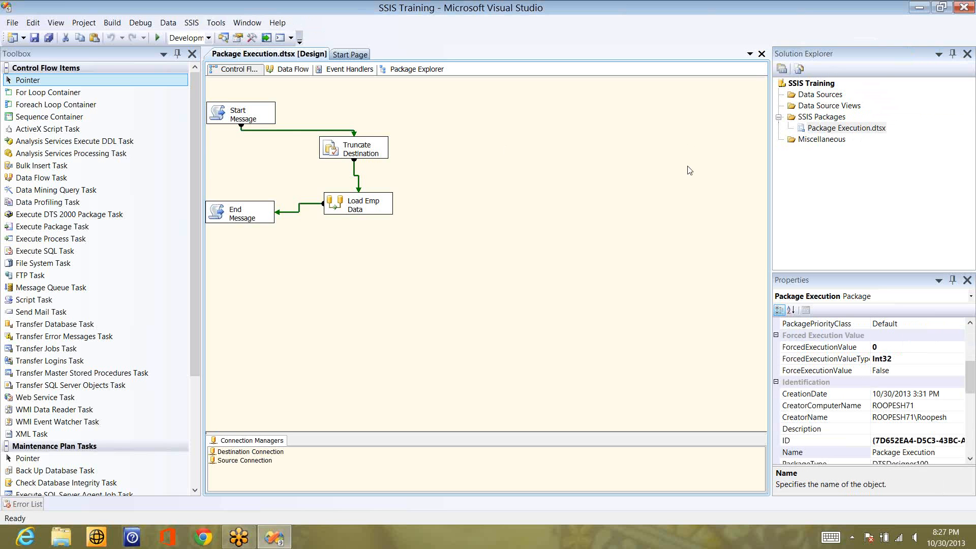
Step: Review the SQL statement of the Truncate Destination task in its editor, and close the editor without changes
{"action": "left_click", "coordinate": [268, 121]}
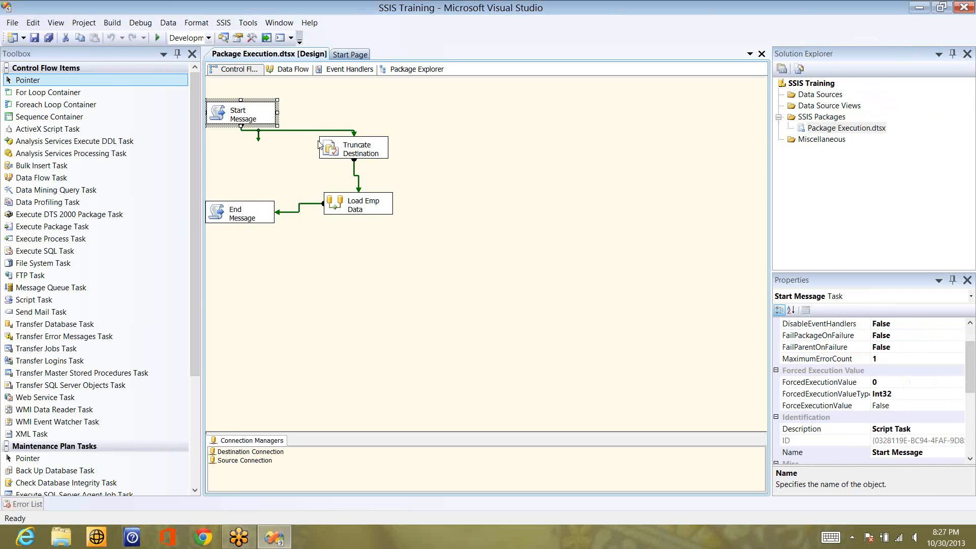
{"action": "left_click", "coordinate": [351, 153]}
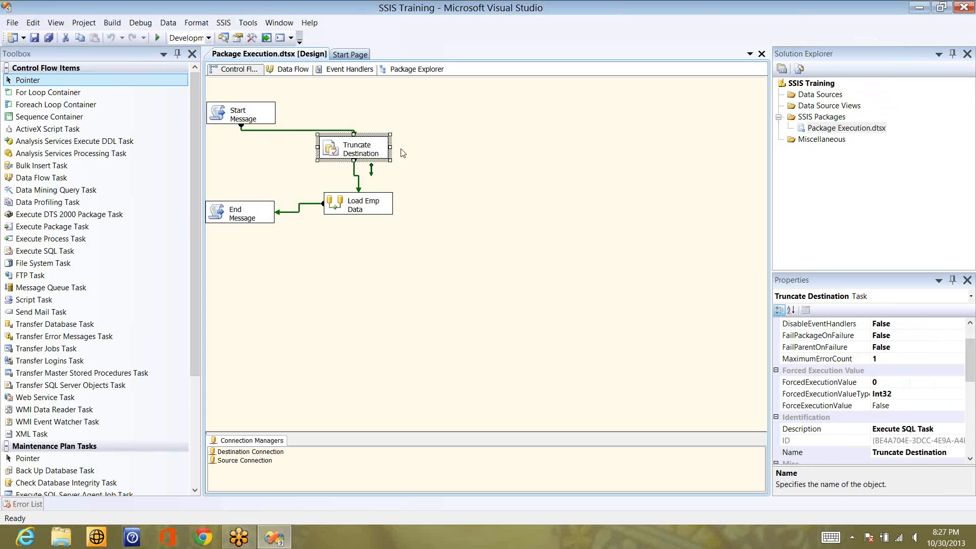
{"action": "left_click", "coordinate": [463, 153]}
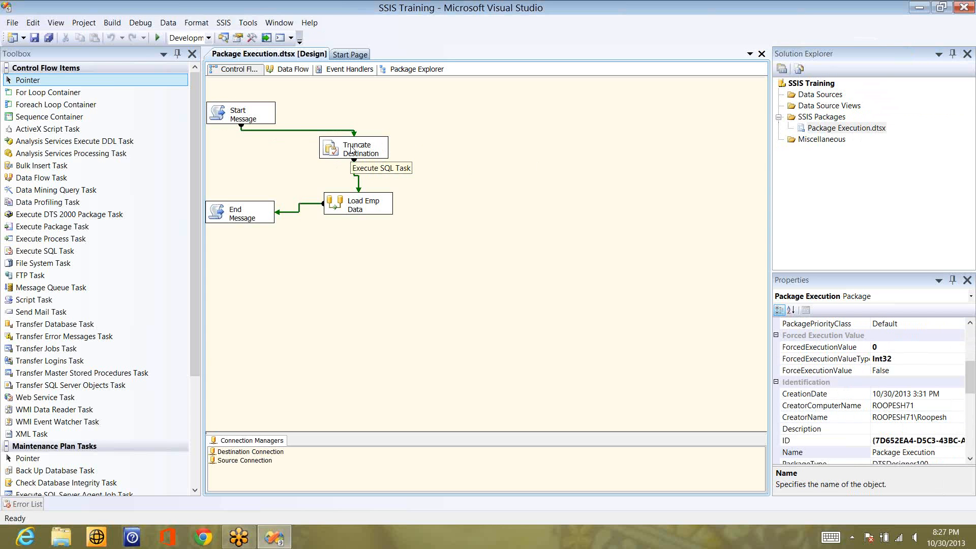
{"action": "double_click", "coordinate": [360, 148]}
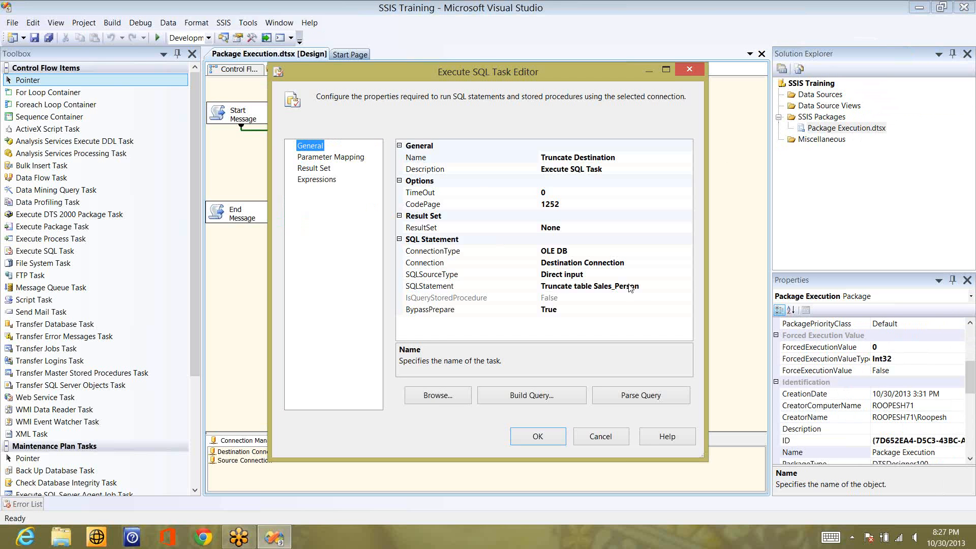
{"action": "left_click", "coordinate": [616, 285]}
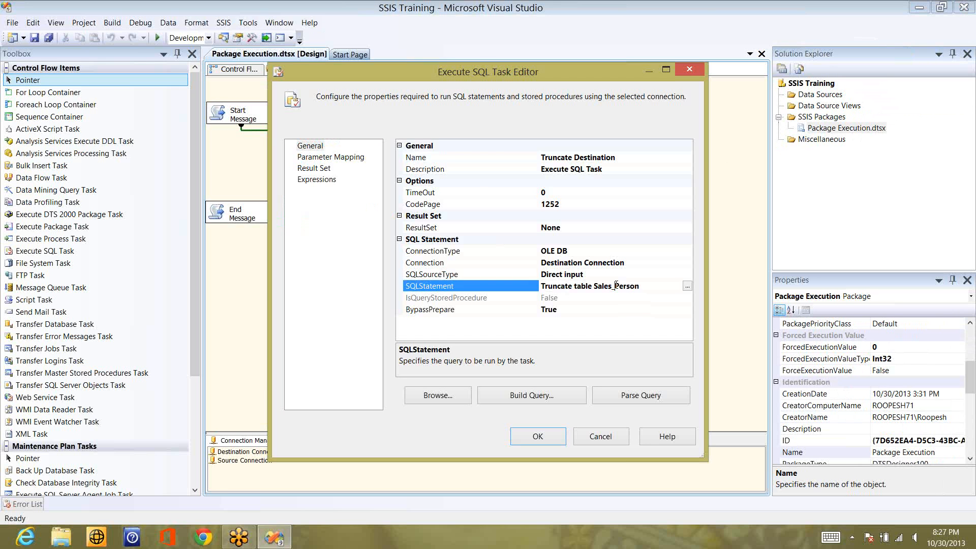
{"action": "left_click", "coordinate": [621, 438]}
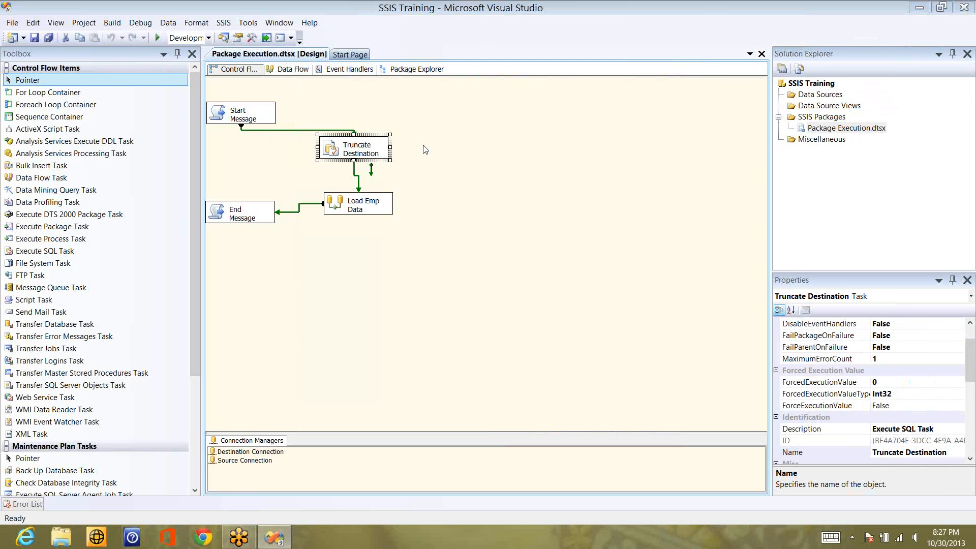
Step: Inspect the connection and table settings of the OLE DB source and destination in the Load Emp Data flow, and return to the control flow
{"action": "double_click", "coordinate": [357, 207]}
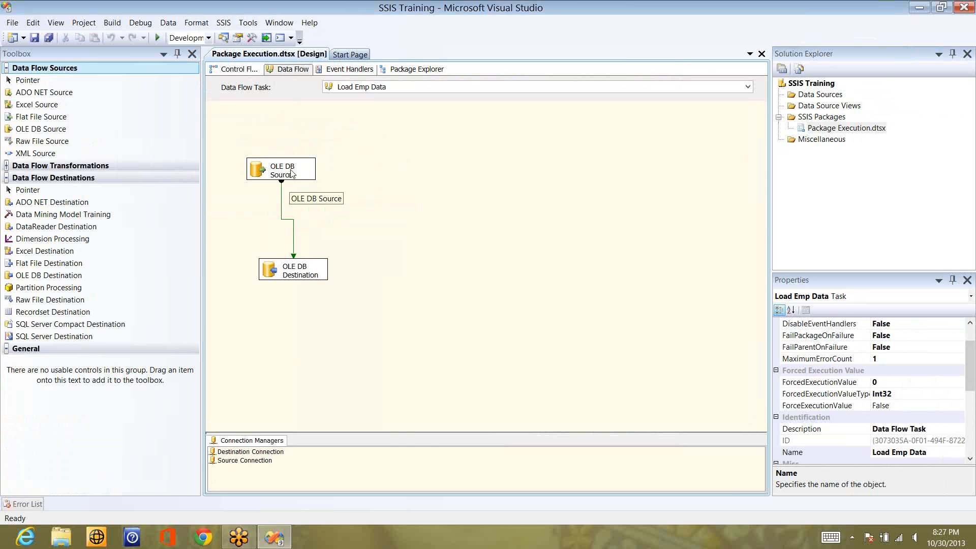
{"action": "double_click", "coordinate": [291, 174]}
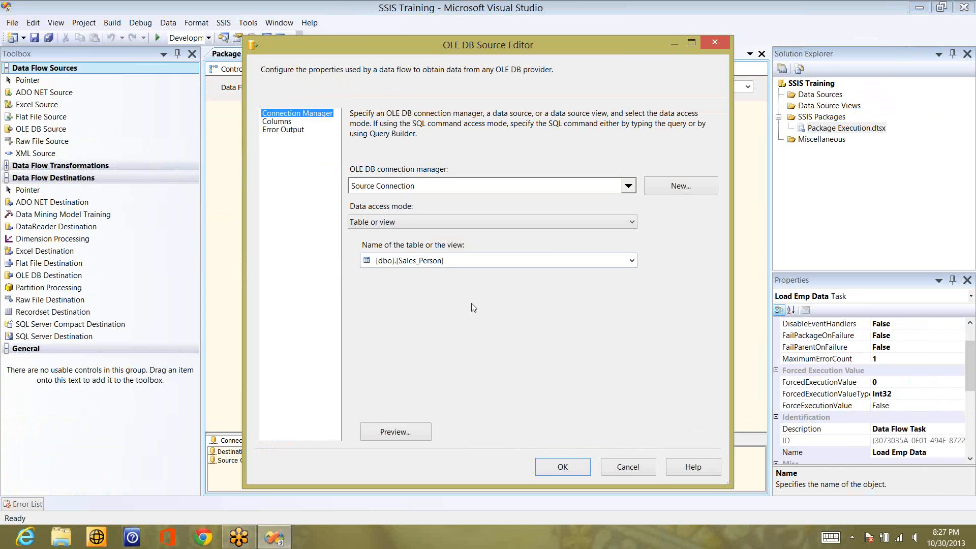
{"action": "left_click", "coordinate": [638, 467]}
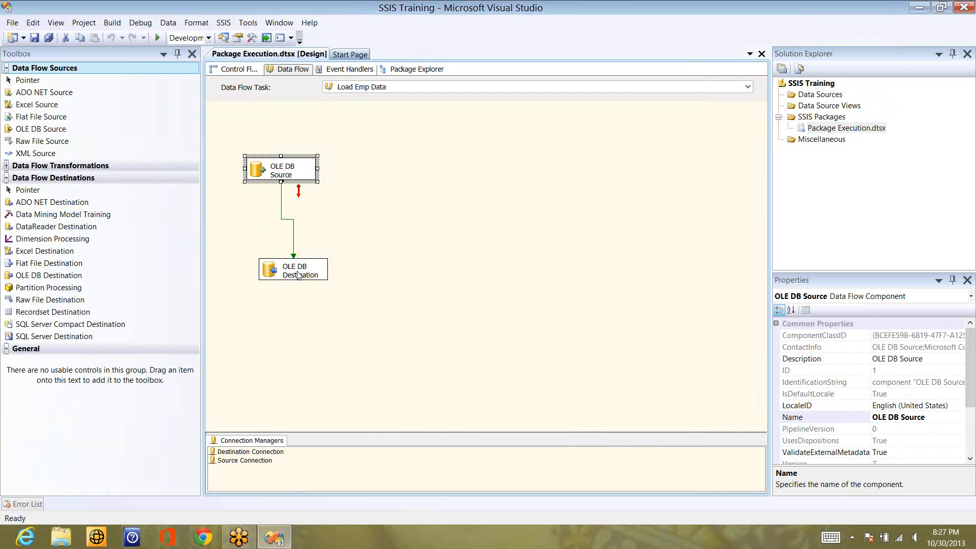
{"action": "double_click", "coordinate": [298, 275]}
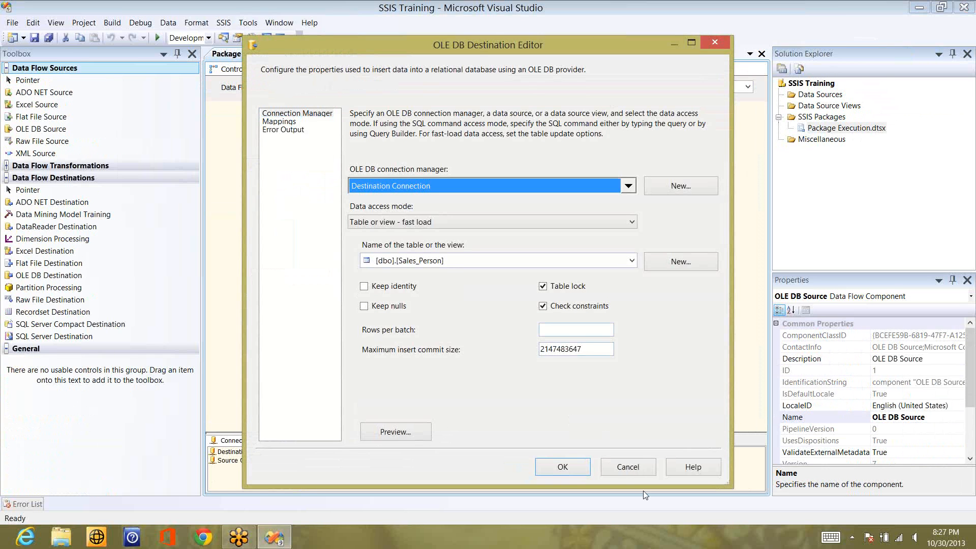
{"action": "left_click", "coordinate": [627, 466]}
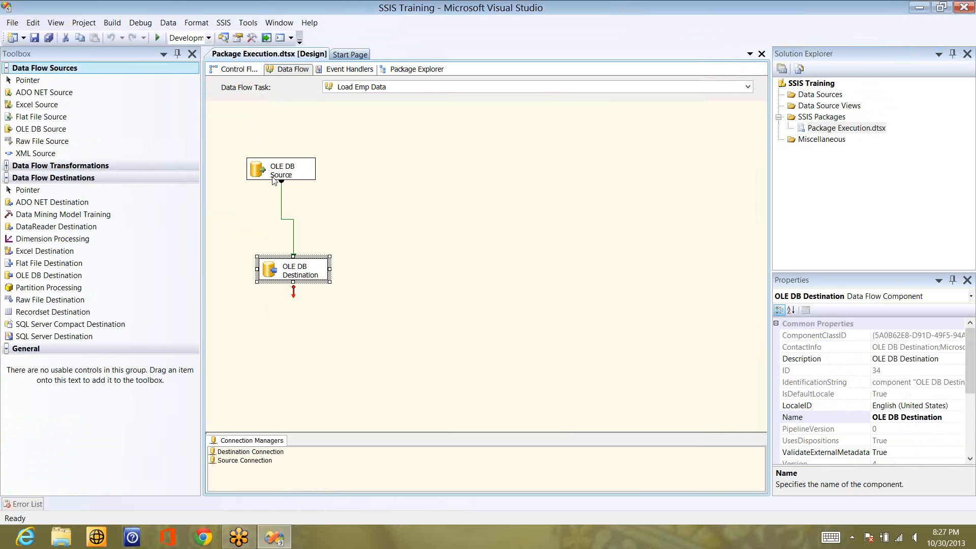
{"action": "left_click", "coordinate": [239, 70]}
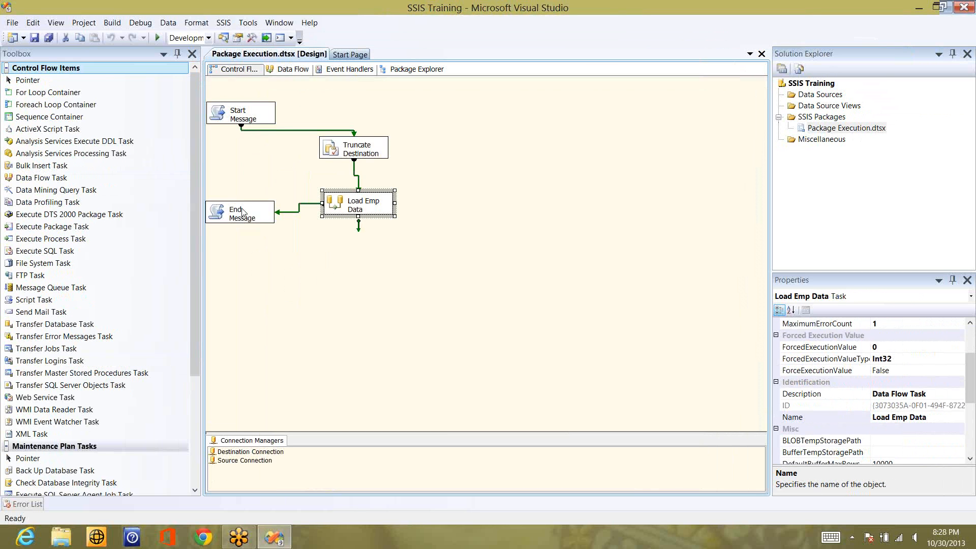
{"action": "left_click", "coordinate": [243, 212]}
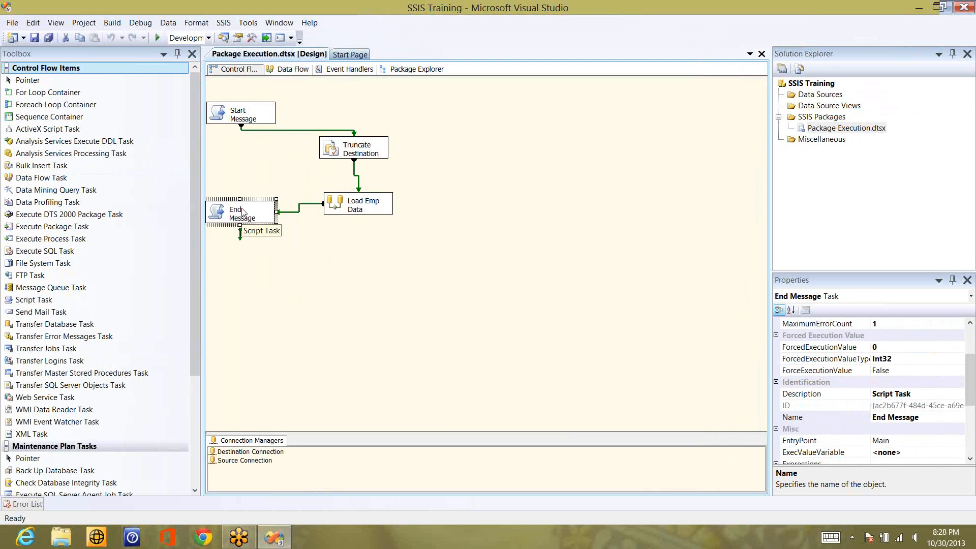
{"action": "left_click", "coordinate": [358, 145]}
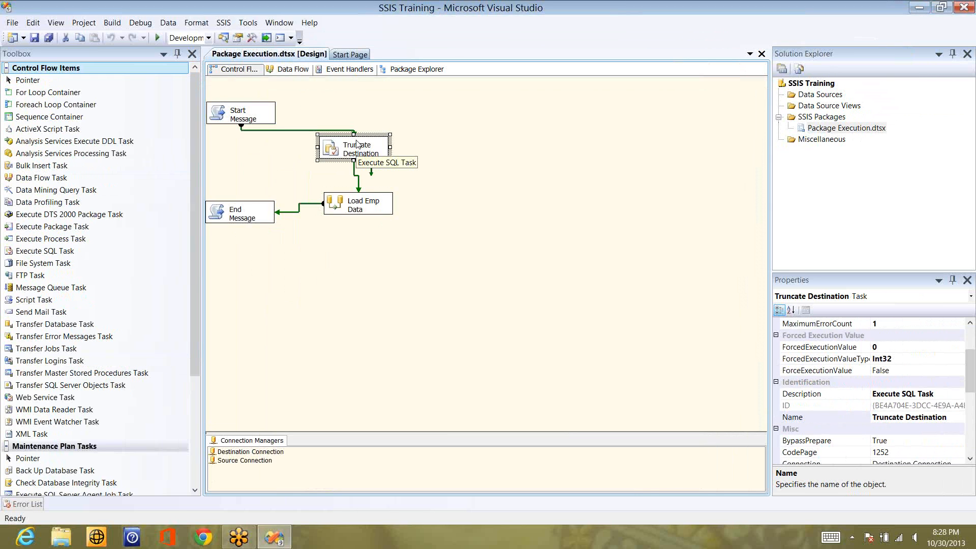
{"action": "left_click", "coordinate": [143, 373]}
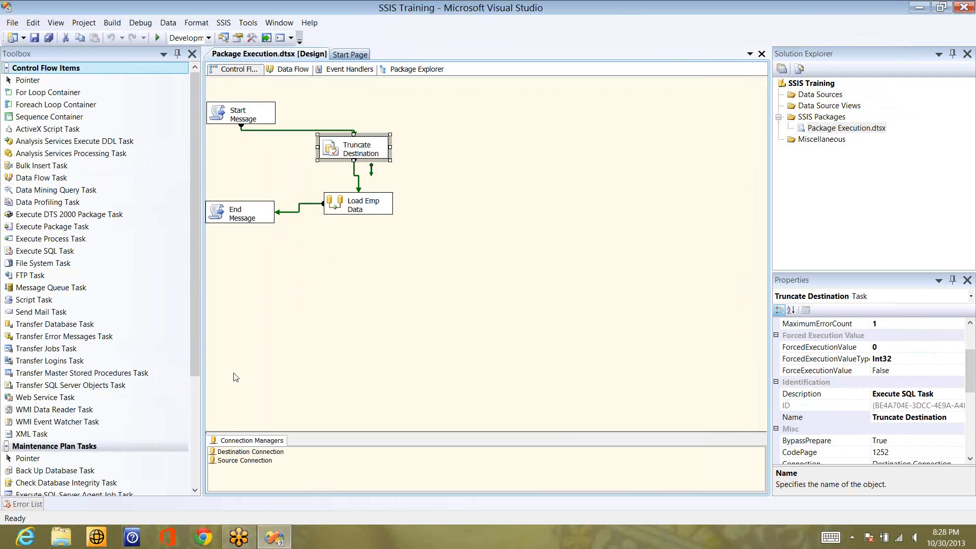
Step: Start SQL Server Management Studio and connect to the localhost\SQL_DEV database engine with Windows Authentication
{"action": "key", "text": "super"}
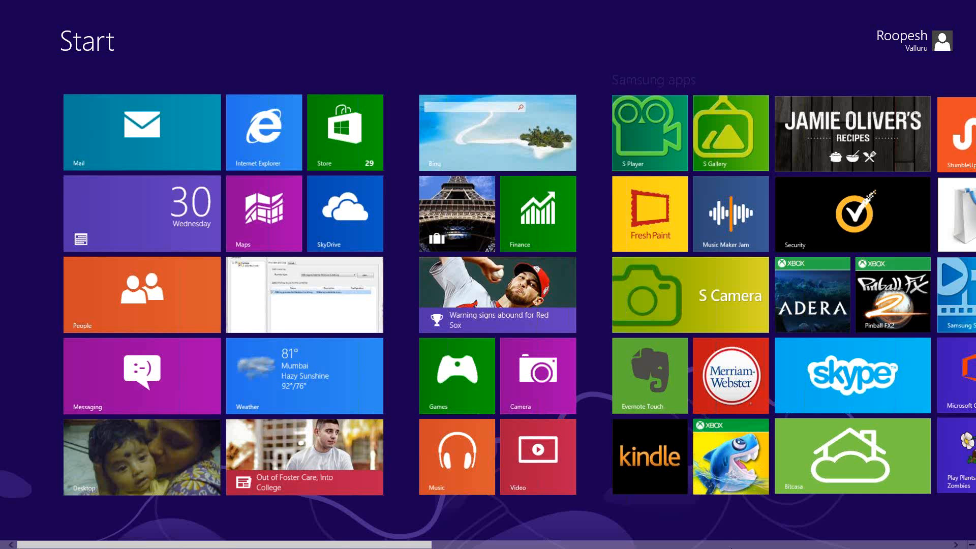
{"action": "scroll", "coordinate": [563, 197], "scroll_direction": "down", "scroll_amount": 5}
{"action": "left_click", "coordinate": [526, 162]}
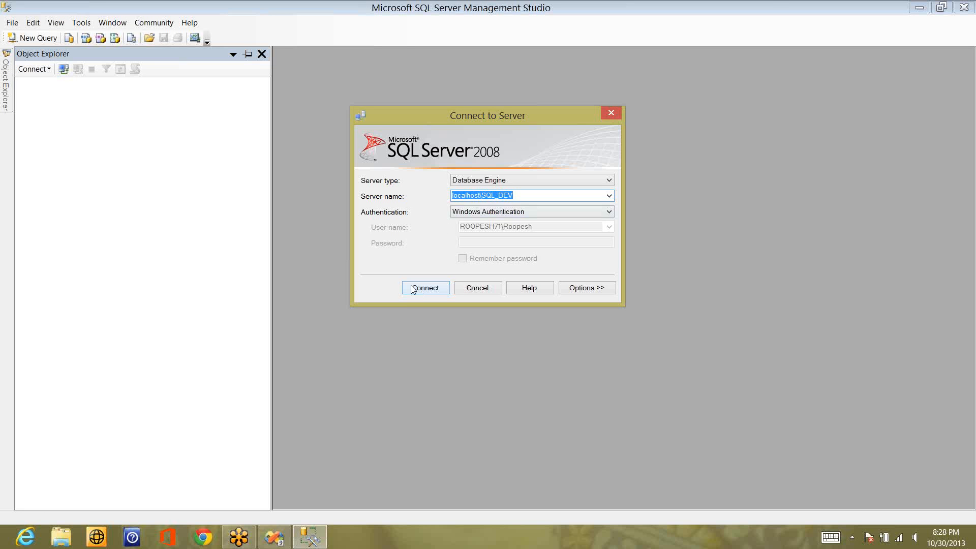
{"action": "left_click", "coordinate": [412, 289]}
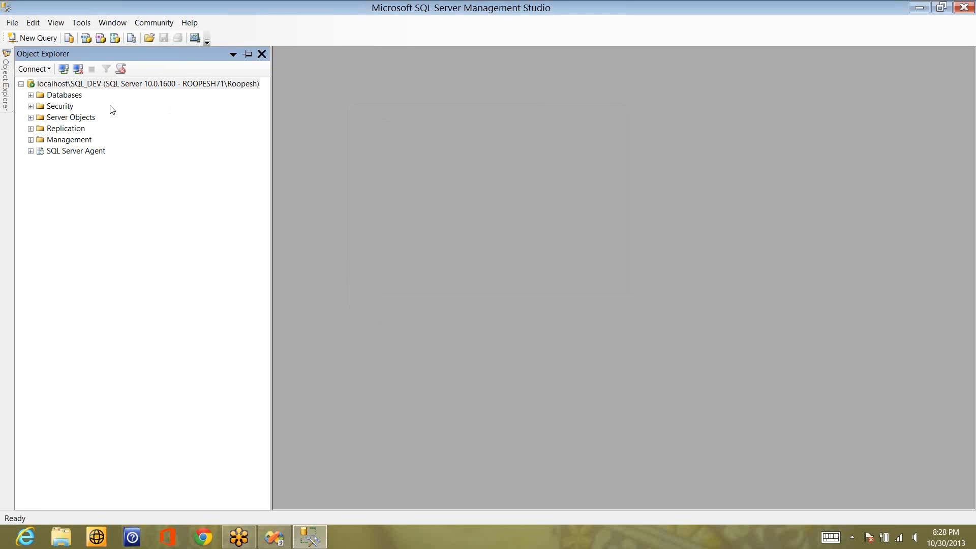
Step: Expand the server's databases and open a new query window on the Sample database
{"action": "left_click", "coordinate": [31, 95]}
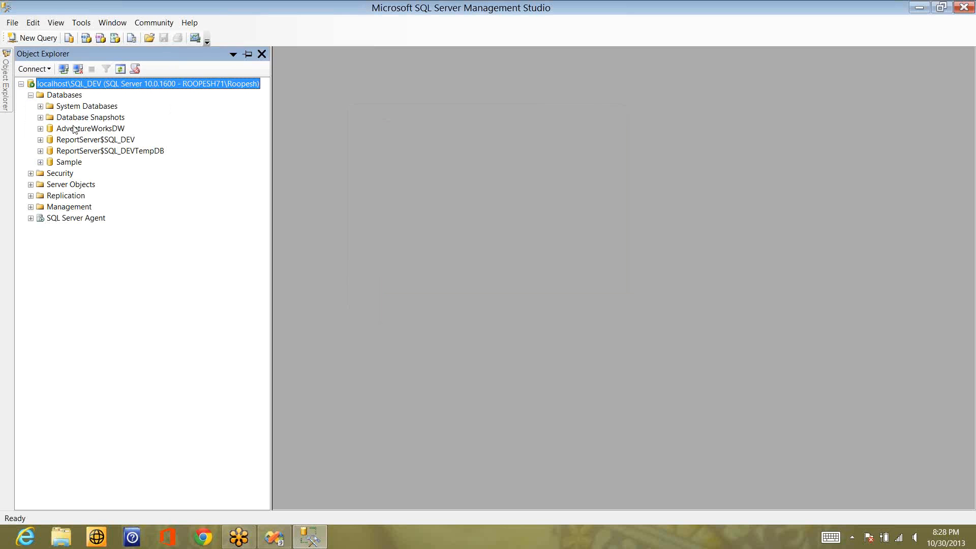
{"action": "left_click", "coordinate": [63, 161]}
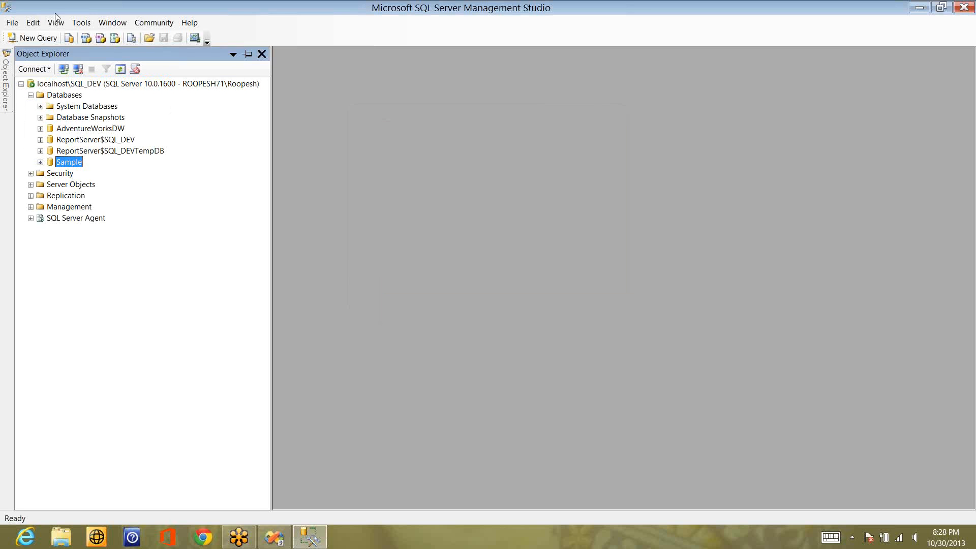
{"action": "left_click", "coordinate": [48, 40]}
Step: Switch to Visual Studio and check the server and database used by the Source Connection, closing it without changes
{"action": "key", "text": "alt+Tab"}
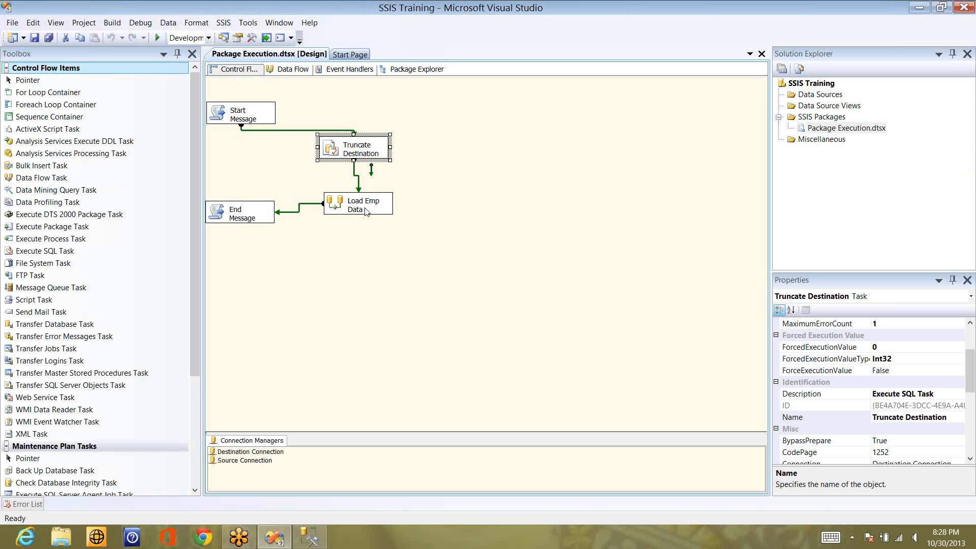
{"action": "double_click", "coordinate": [244, 462]}
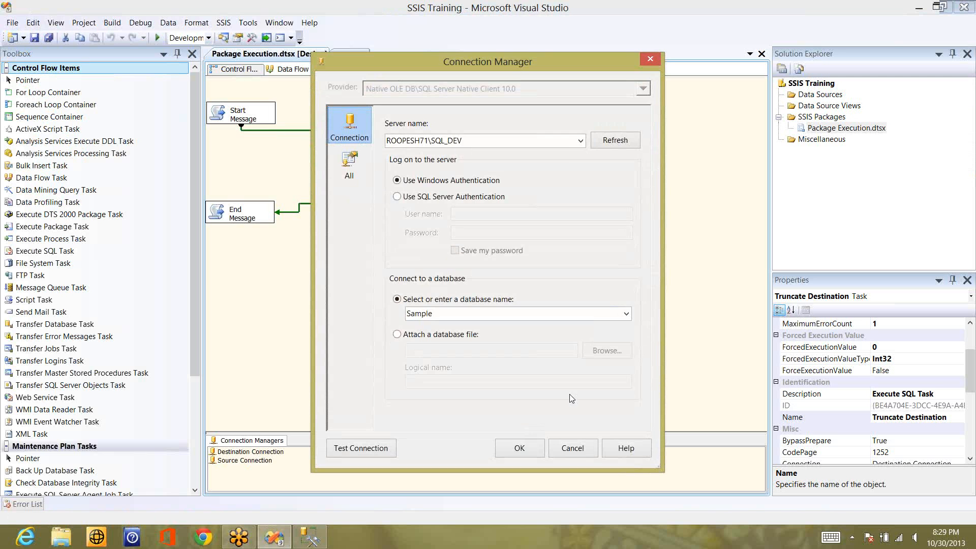
{"action": "left_click", "coordinate": [573, 447]}
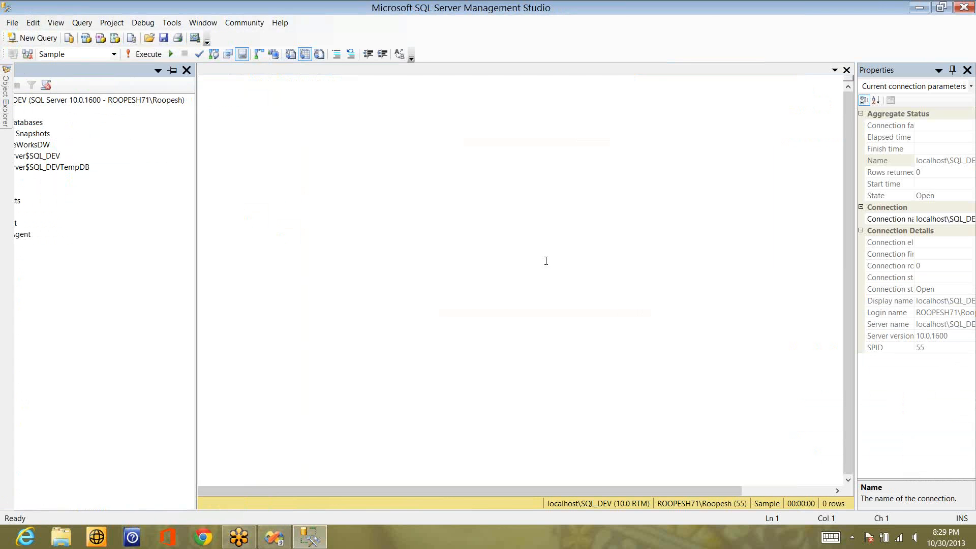
Step: In SQL Server Management Studio, write and run "select * from Sales_Person" against the Sample database
{"action": "type", "text": "seelct"}
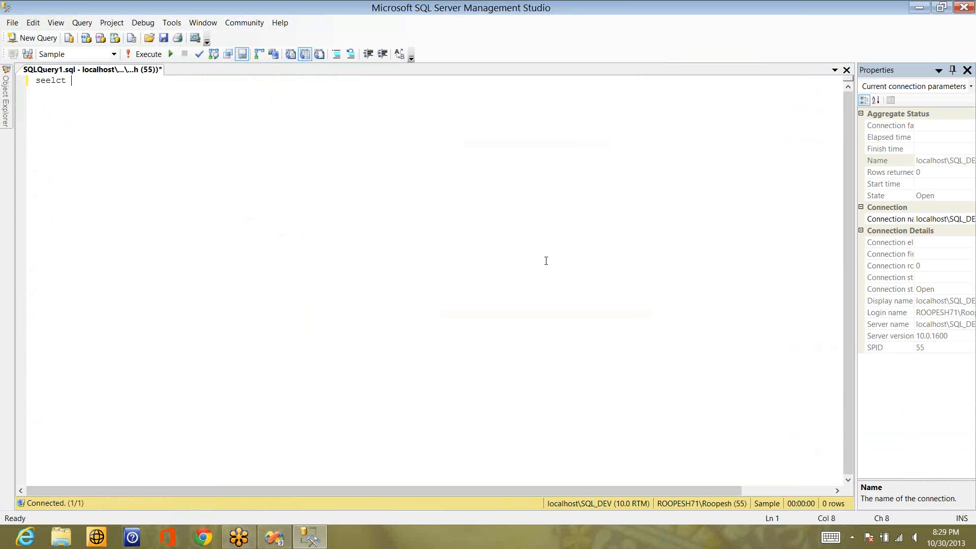
{"action": "key", "text": "BackSpace"}
{"action": "key", "text": "BackSpace"}
{"action": "key", "text": "BackSpace"}
{"action": "key", "text": "BackSpace"}
{"action": "type", "text": "lect * from sales"}
{"action": "key", "text": "Down"}
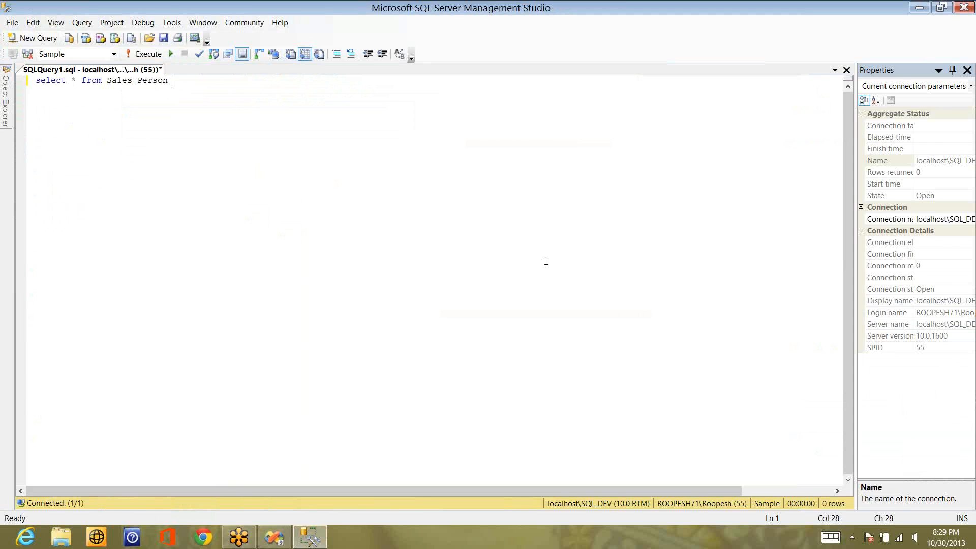
{"action": "key", "text": "F5"}
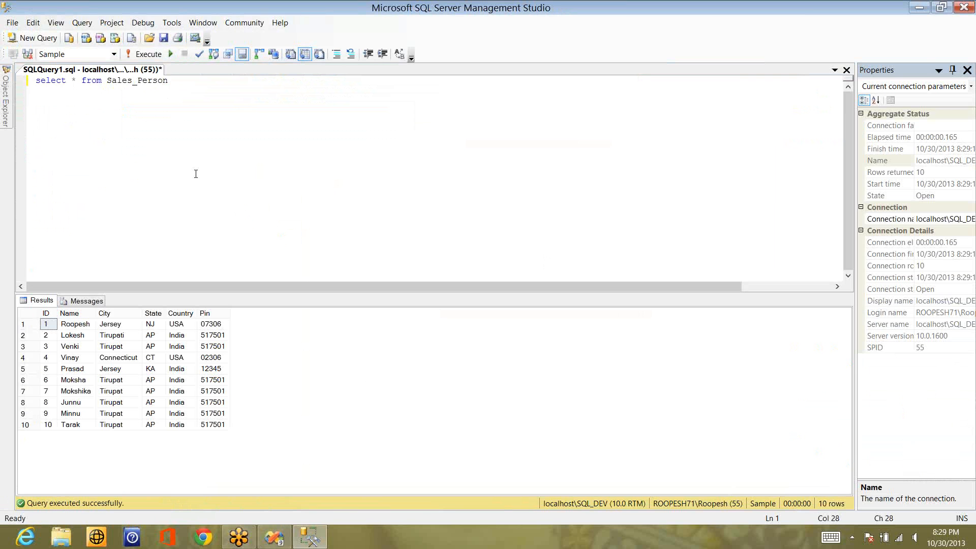
Step: Open a second query window on the AdventureWorksDW database
{"action": "left_click", "coordinate": [4, 114]}
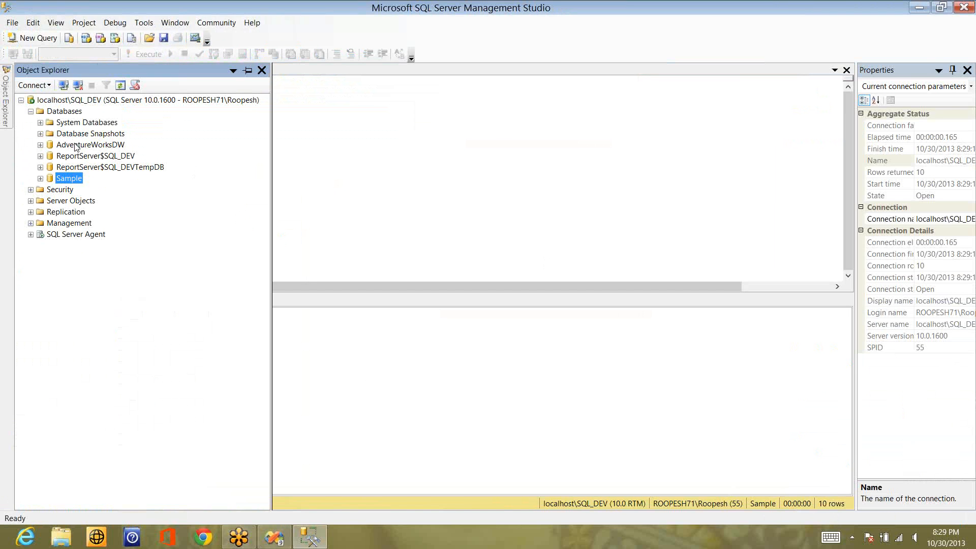
{"action": "left_click", "coordinate": [75, 146]}
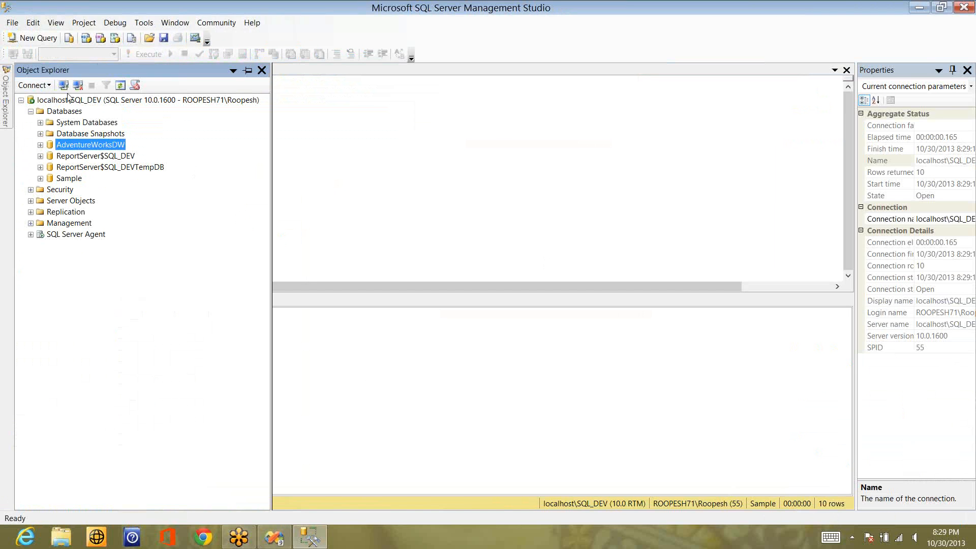
{"action": "left_click", "coordinate": [51, 38]}
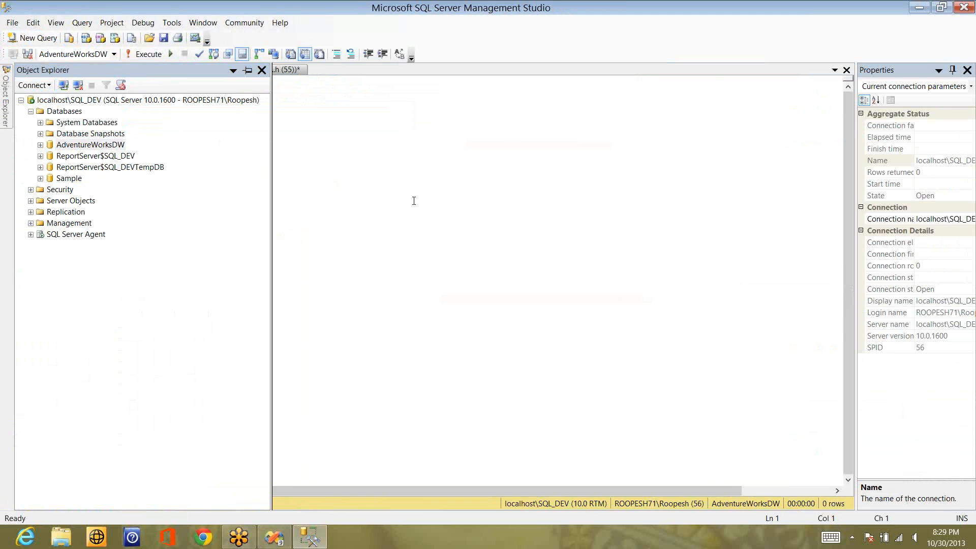
Step: Copy the Sales_Person select query from the first query window into the AdventureWorksDW one and run it
{"action": "key", "text": "ctrl+Tab"}
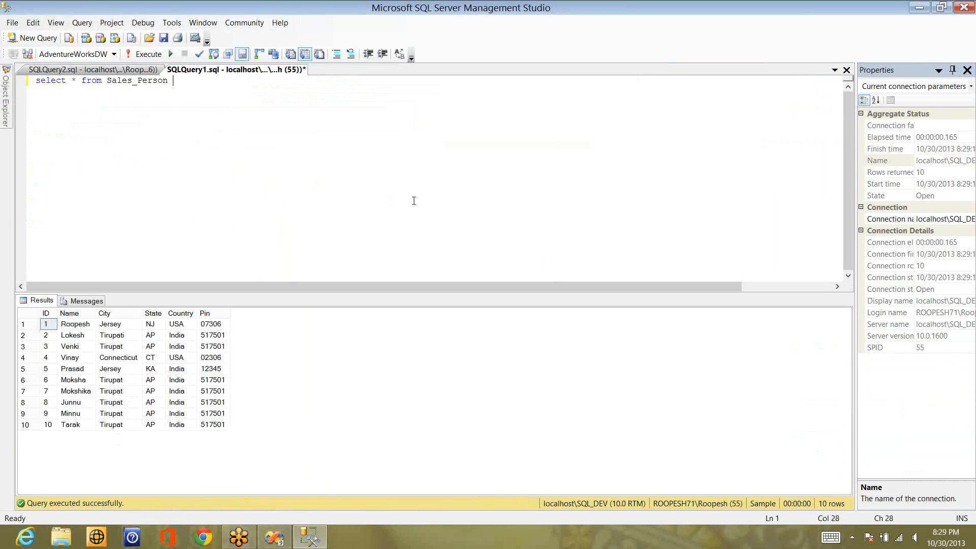
{"action": "key", "text": "ctrl+a"}
{"action": "key", "text": "ctrl+c"}
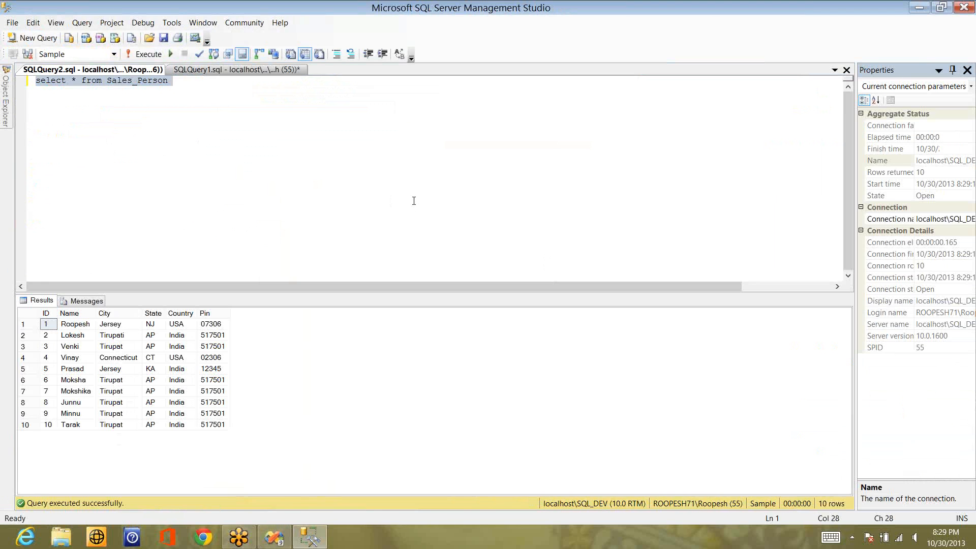
{"action": "key", "text": "ctrl+Tab"}
{"action": "key", "text": "ctrl+v"}
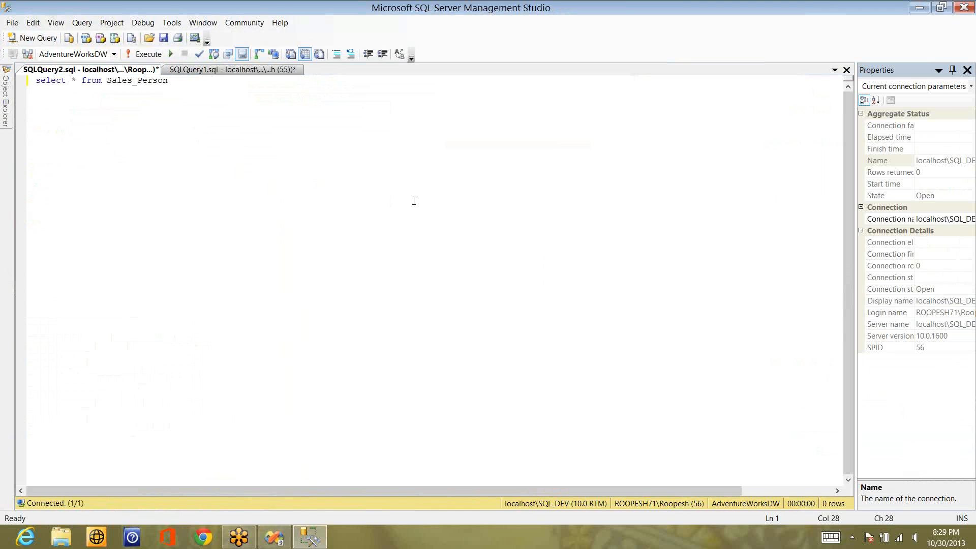
{"action": "key", "text": "F5"}
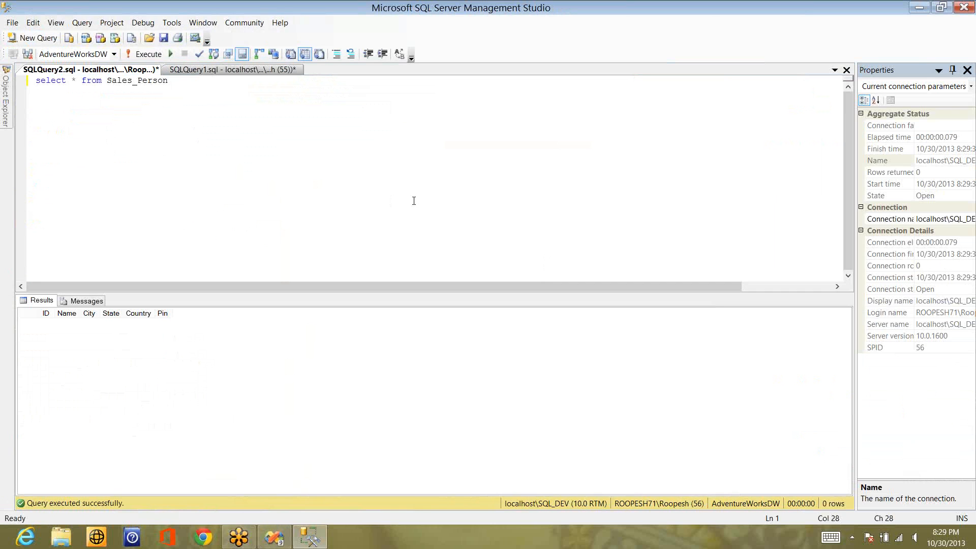
Step: Connect Object Explorer to the localhost Database Engine with Windows Authentication and expand its list of databases
{"action": "left_click", "coordinate": [4, 95]}
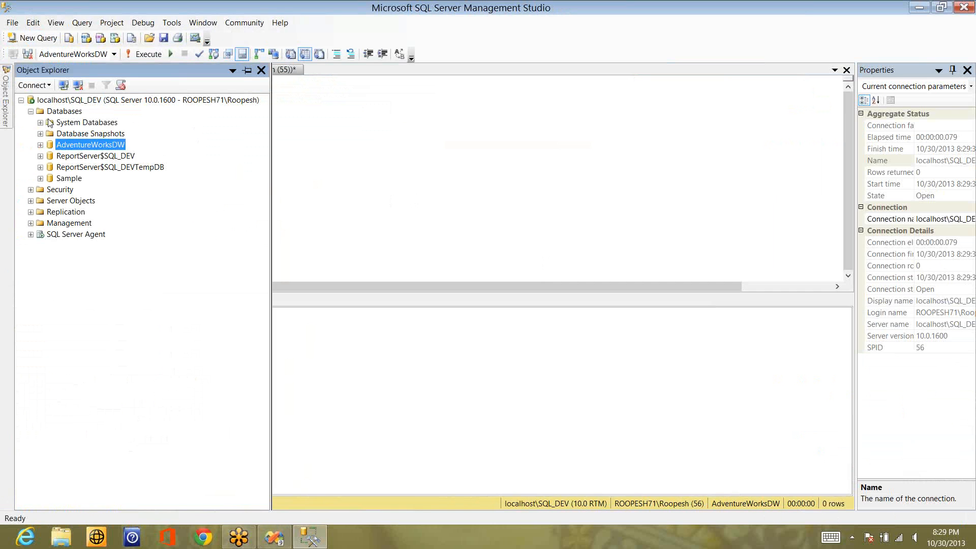
{"action": "left_click", "coordinate": [31, 112]}
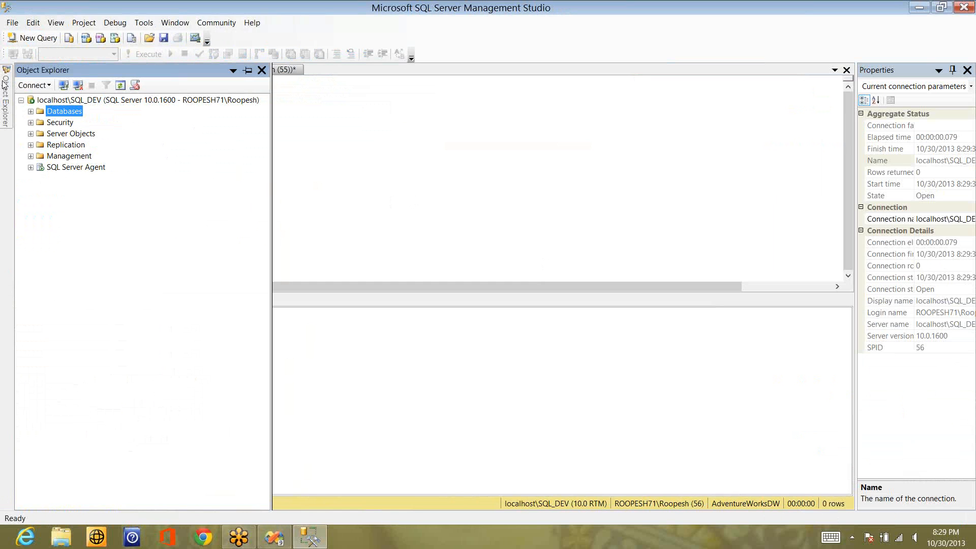
{"action": "left_click", "coordinate": [50, 86]}
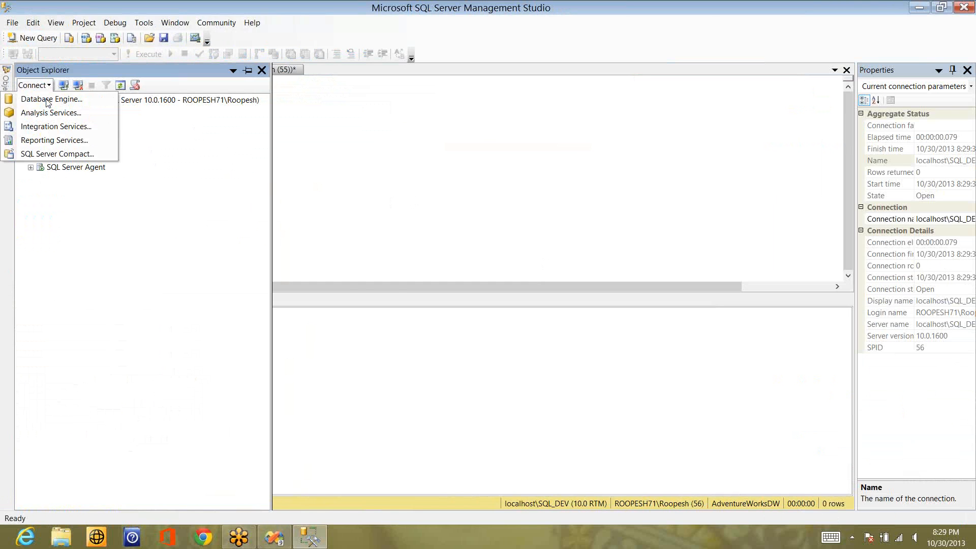
{"action": "left_click", "coordinate": [48, 100]}
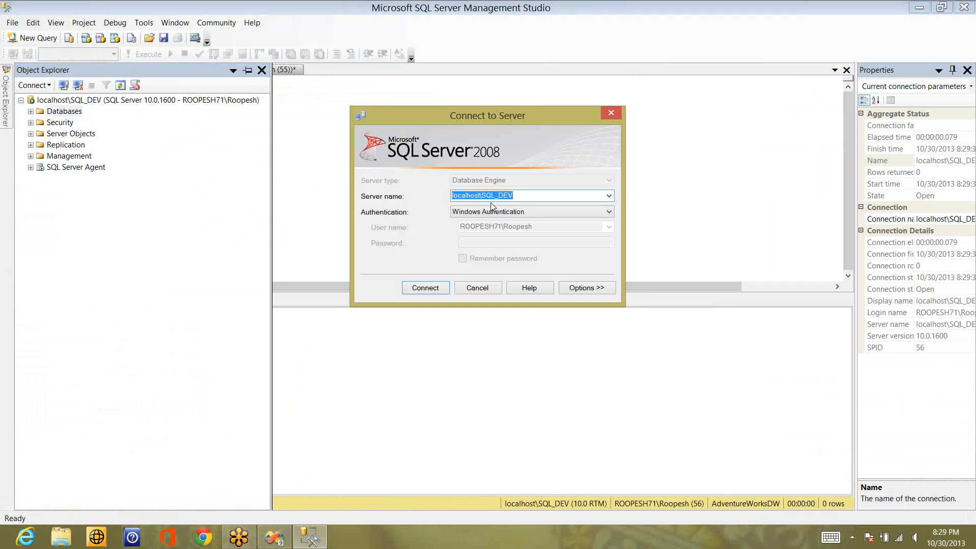
{"action": "key", "text": "Return"}
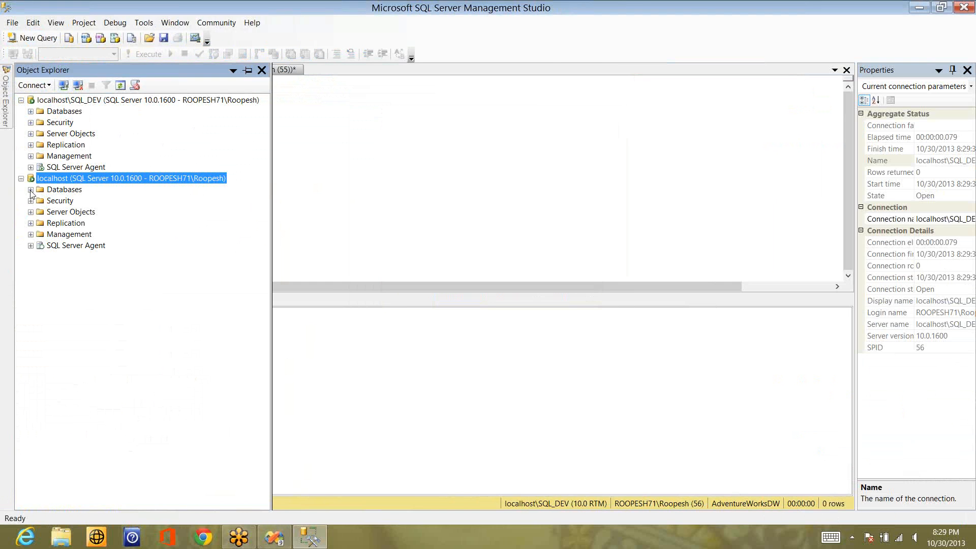
{"action": "left_click", "coordinate": [31, 190]}
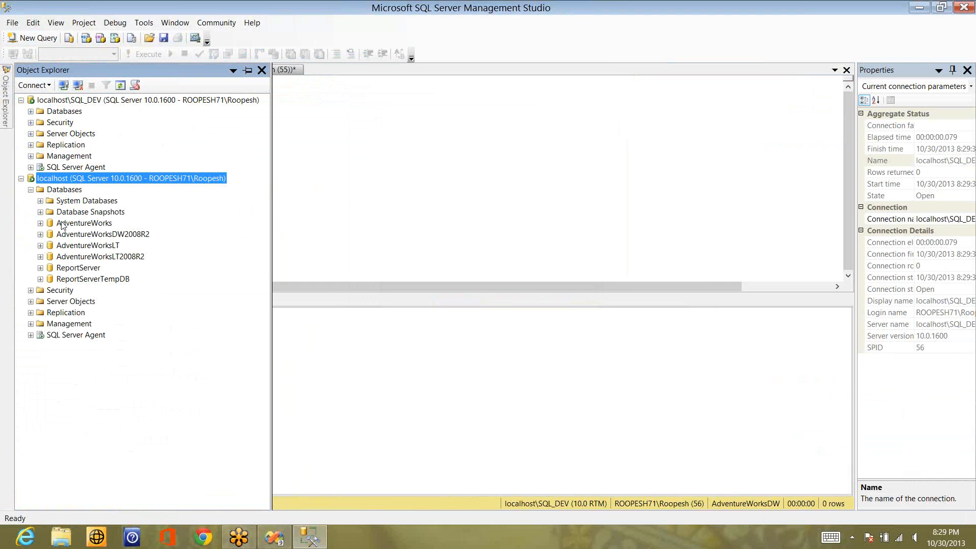
Step: Open a new query window on the localhost AdventureWorks database and run "select * from Sales_Person"
{"action": "left_click", "coordinate": [61, 225]}
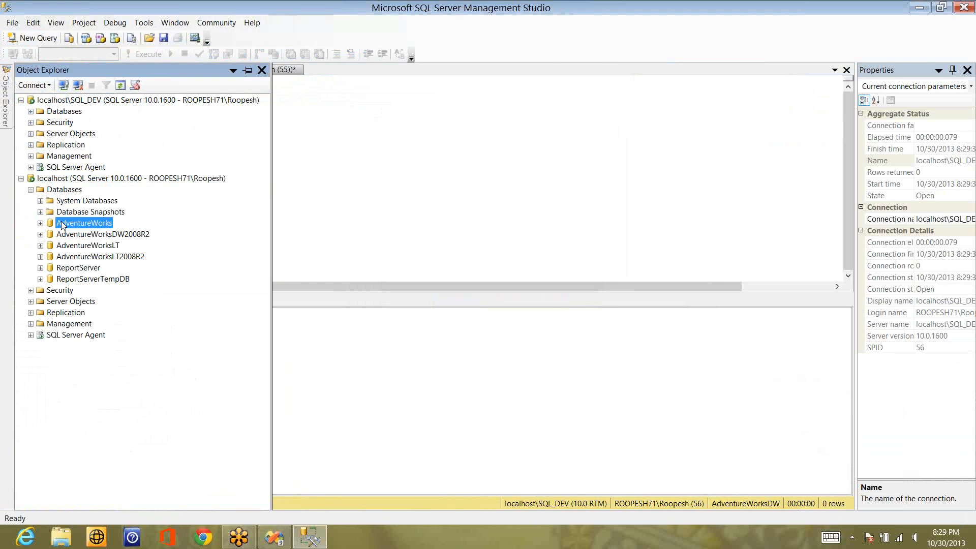
{"action": "left_click", "coordinate": [39, 41]}
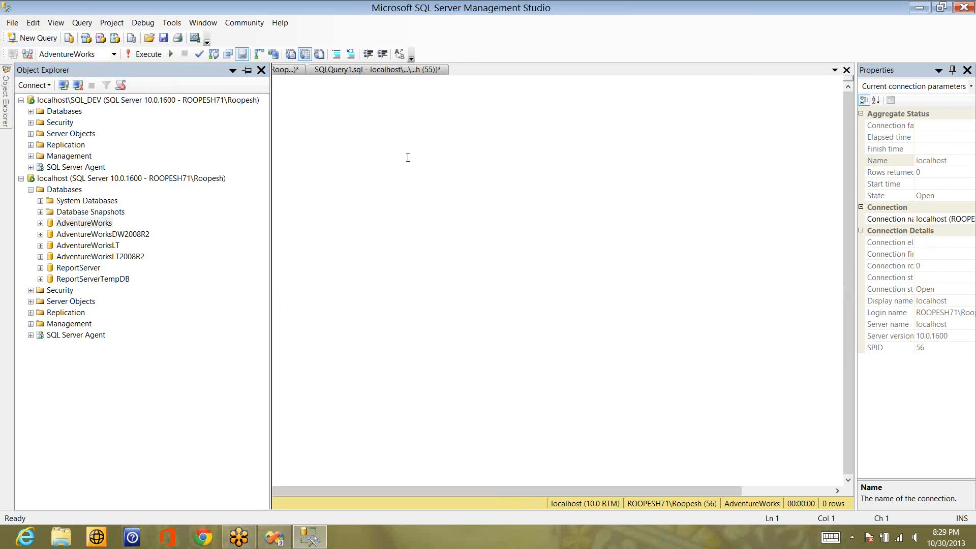
{"action": "type", "text": "select * from Sales_Person"}
{"action": "key", "text": "F5"}
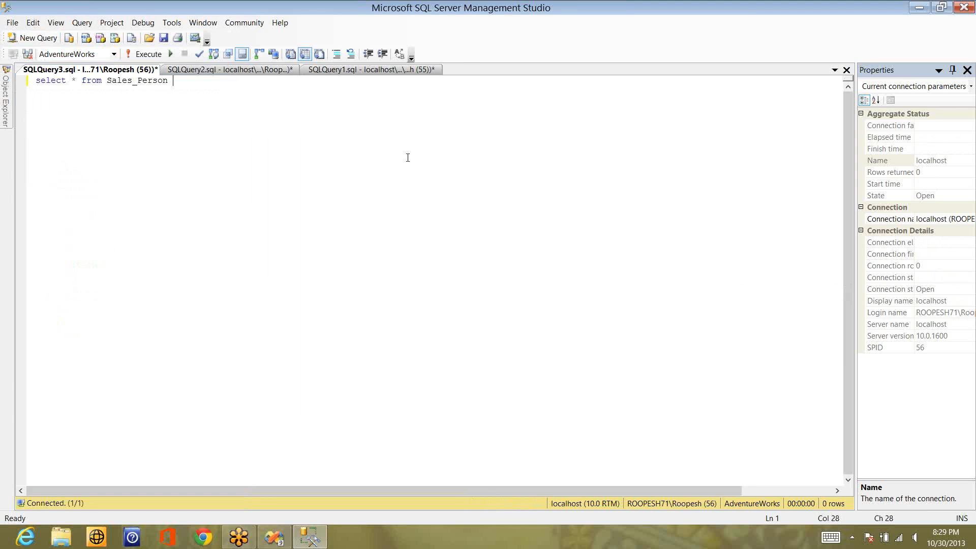
Step: Run a truncate table statement on sales_person in AdventureWorks, removing the statement from the query window once it has run
{"action": "key", "text": "Return"}
{"action": "key", "text": "Return"}
{"action": "type", "text": "truncate table same"}
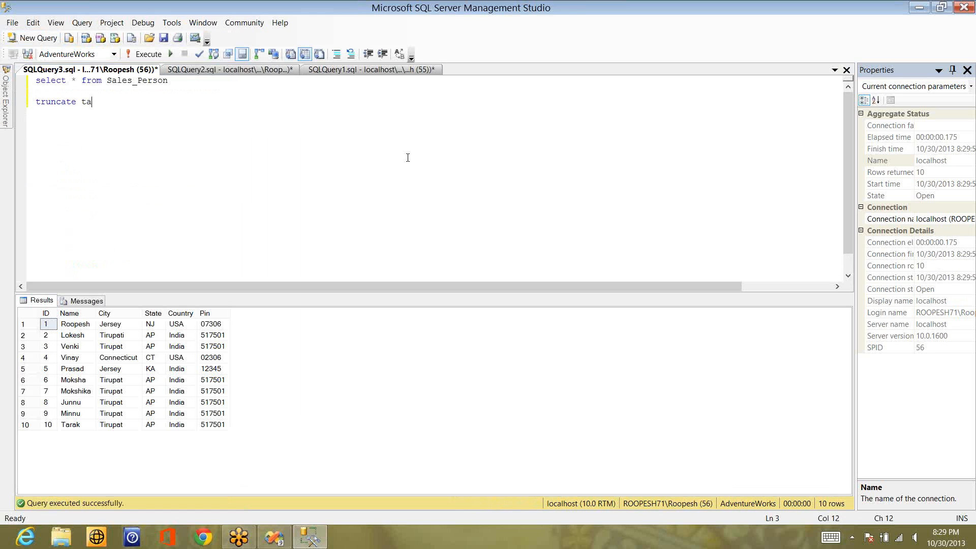
{"action": "key", "text": "BackSpace"}
{"action": "key", "text": "BackSpace"}
{"action": "type", "text": "les_person"}
{"action": "key", "text": "shift+Home"}
{"action": "key", "text": "F5"}
{"action": "key", "text": "Delete"}
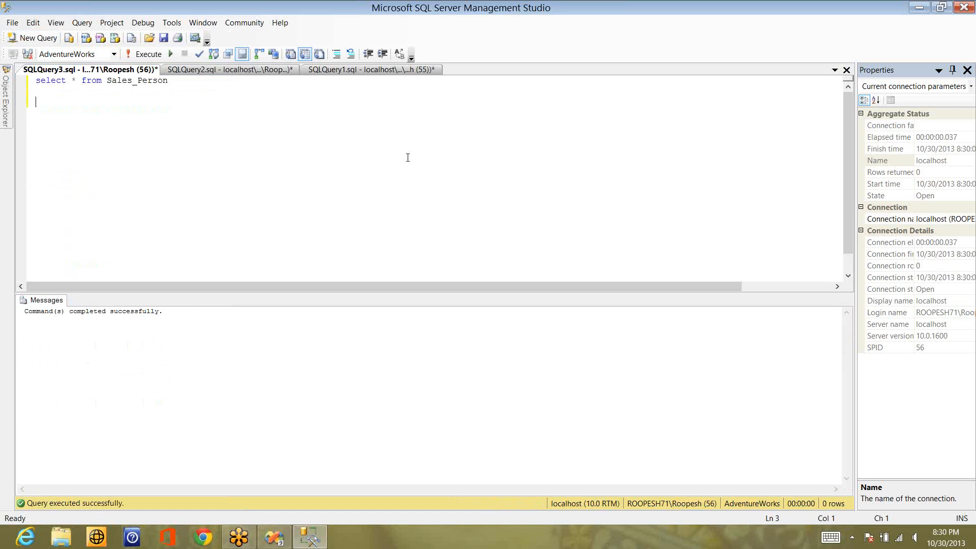
Step: Rerun the Sales_Person select query in the AdventureWorks query window
{"action": "key", "text": "ctrl+Tab"}
{"action": "key", "text": "ctrl+Tab"}
{"action": "key", "text": "F5"}
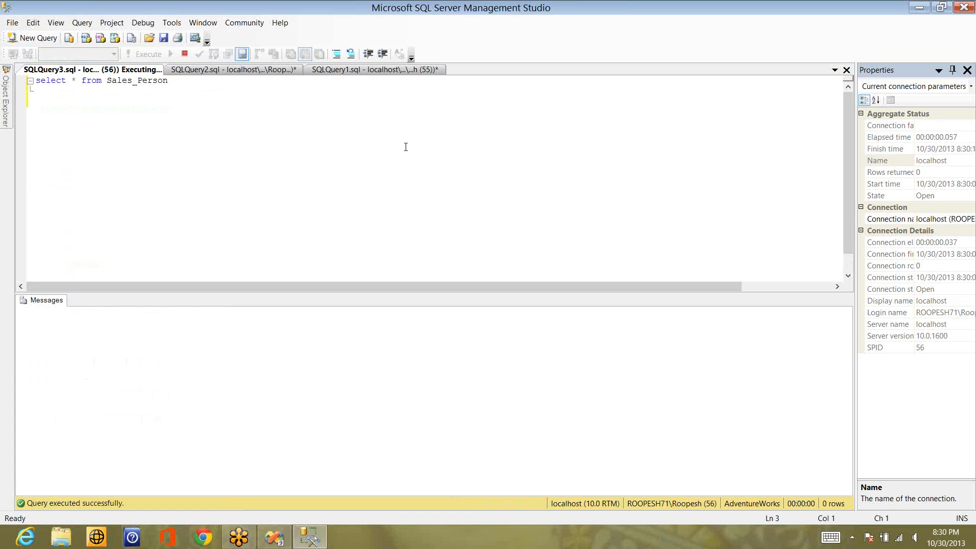
Step: Review the Sample query results and rerun the Sales_Person select query against both AdventureWorksDW and AdventureWorks
{"action": "left_click", "coordinate": [355, 71]}
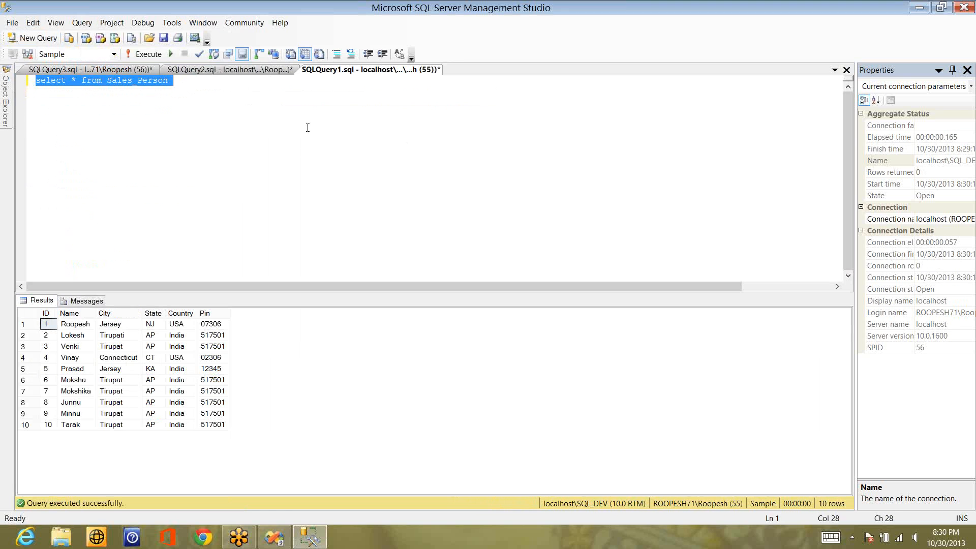
{"action": "left_click", "coordinate": [254, 73]}
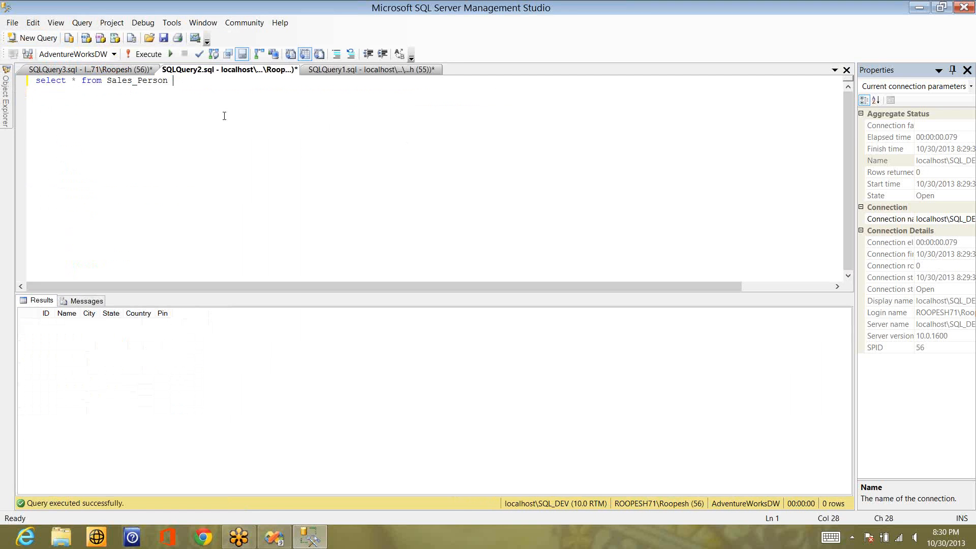
{"action": "key", "text": "F5"}
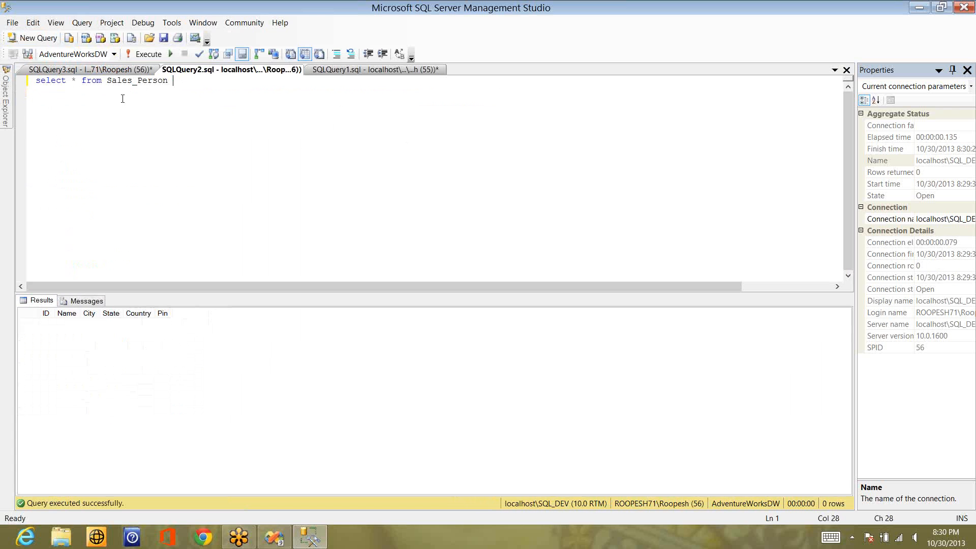
{"action": "left_click", "coordinate": [102, 74]}
{"action": "key", "text": "Return"}
{"action": "key", "text": "Return"}
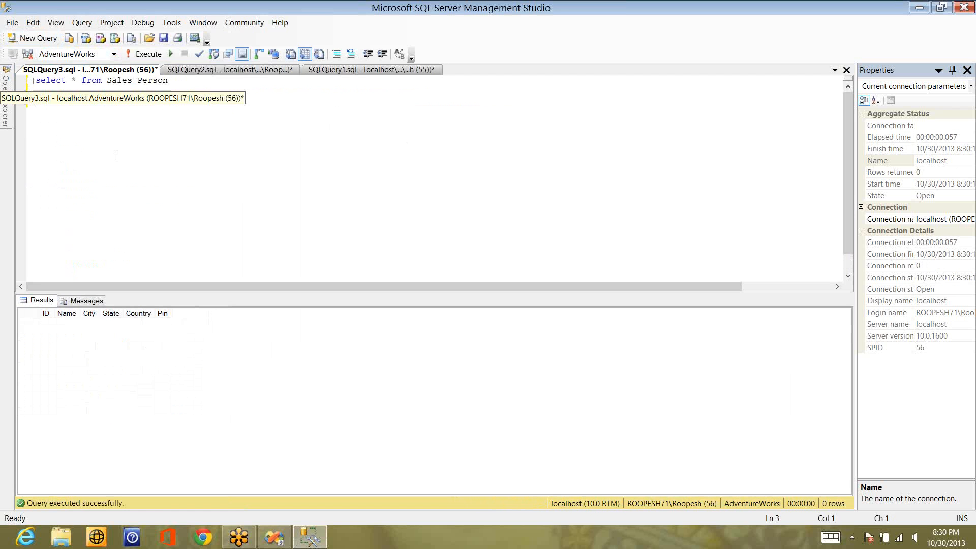
{"action": "key", "text": "F5"}
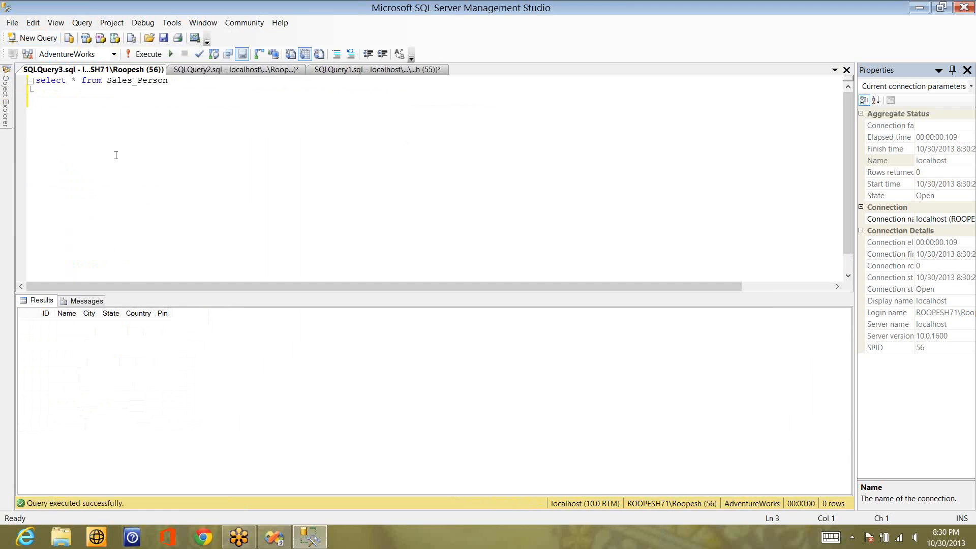
Step: Check the server and database of the Destination Connection in Visual Studio and compare them with the localhost instance in SQL Server Management Studio
{"action": "key", "text": "alt+Tab"}
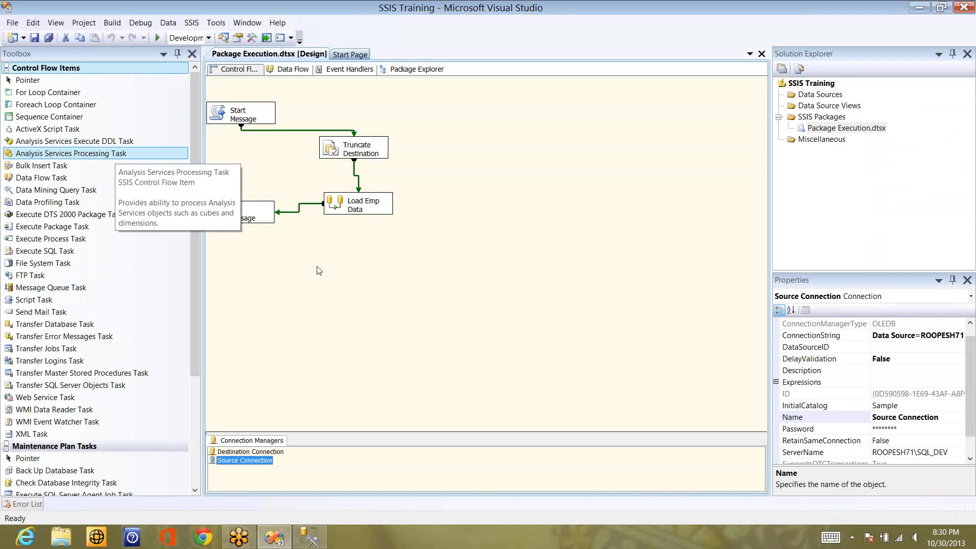
{"action": "double_click", "coordinate": [236, 456]}
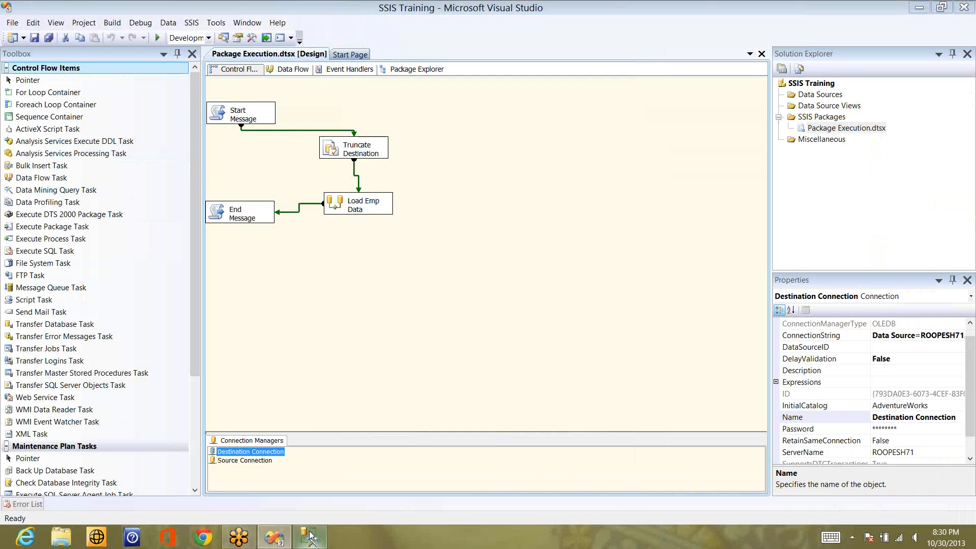
{"action": "left_click", "coordinate": [309, 536]}
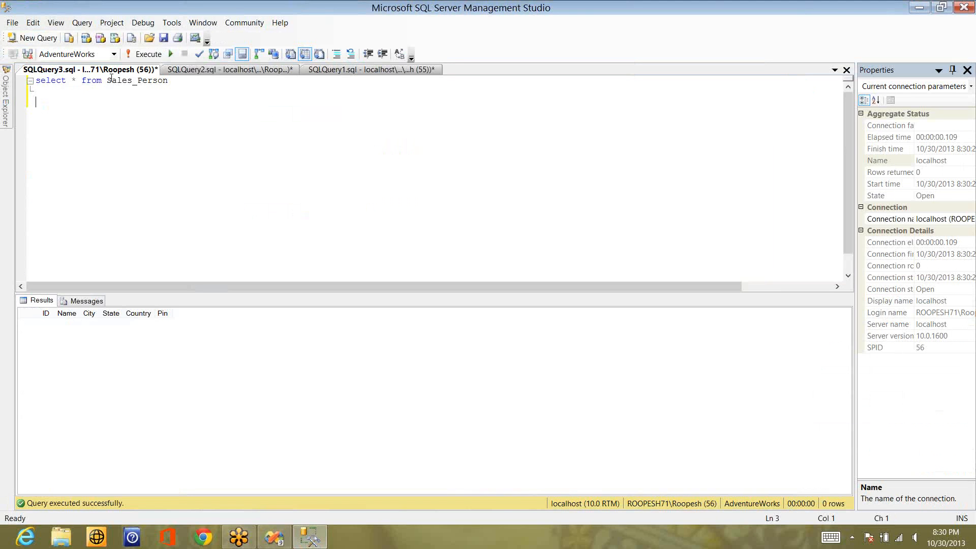
{"action": "left_click", "coordinate": [7, 99]}
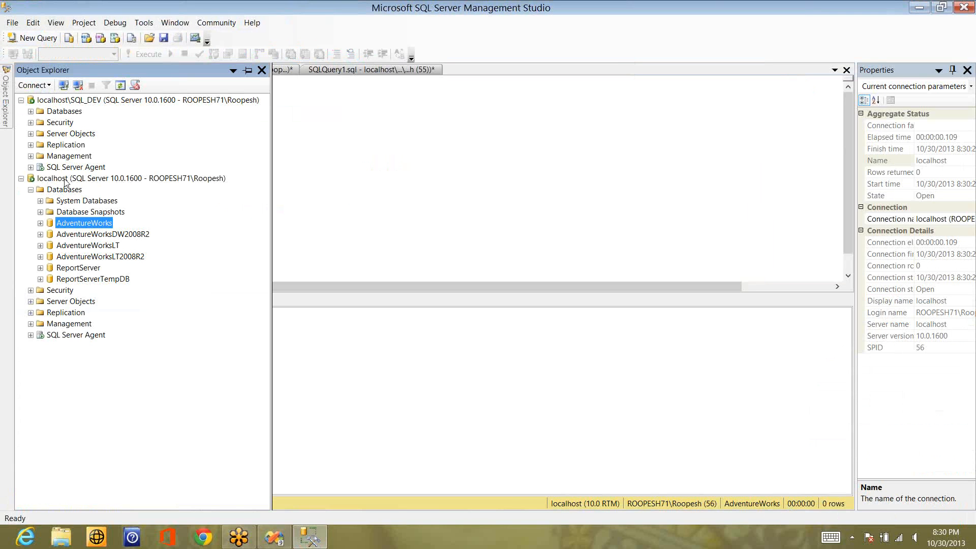
{"action": "left_click", "coordinate": [397, 169]}
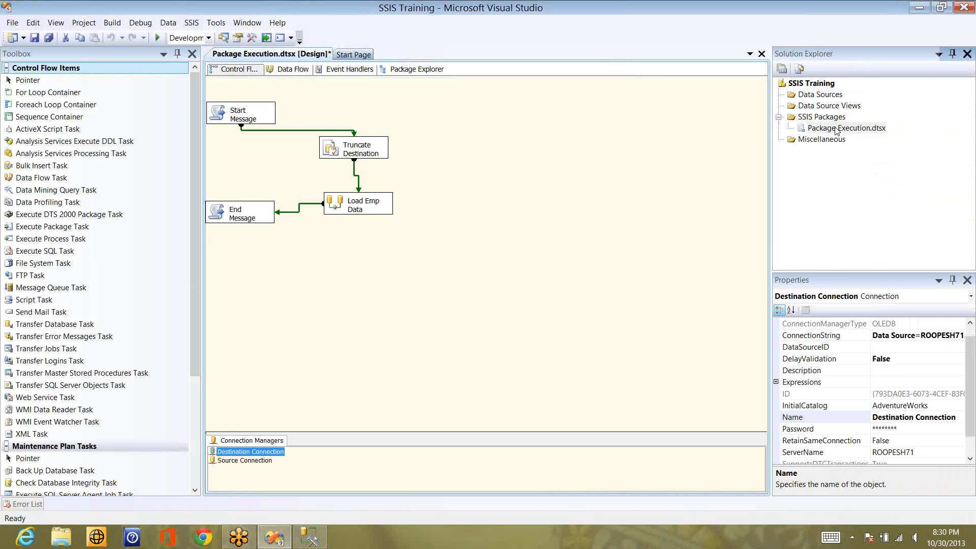
Step: In Visual Studio, execute Package Execution.dtsx from the project, acknowledging the start and end messages
{"action": "right_click", "coordinate": [836, 128]}
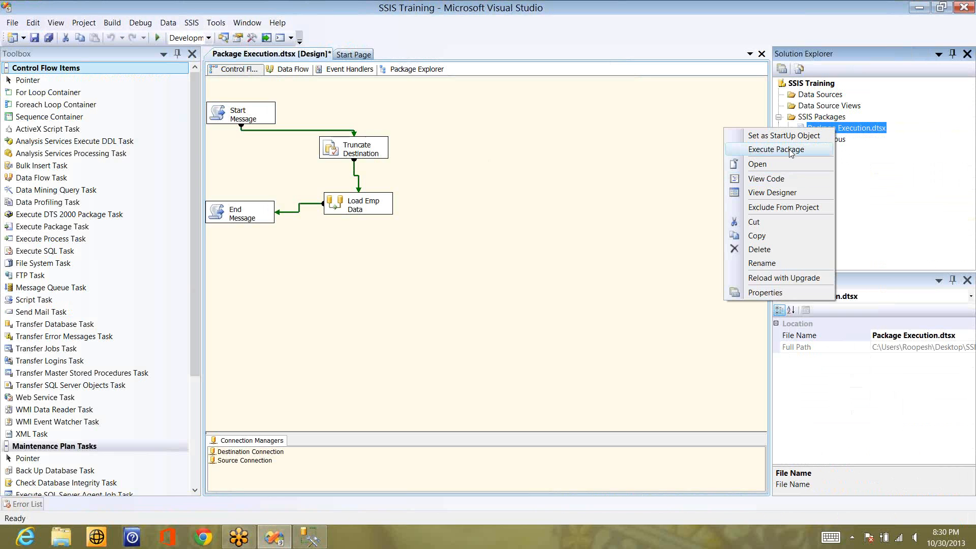
{"action": "left_click", "coordinate": [790, 151]}
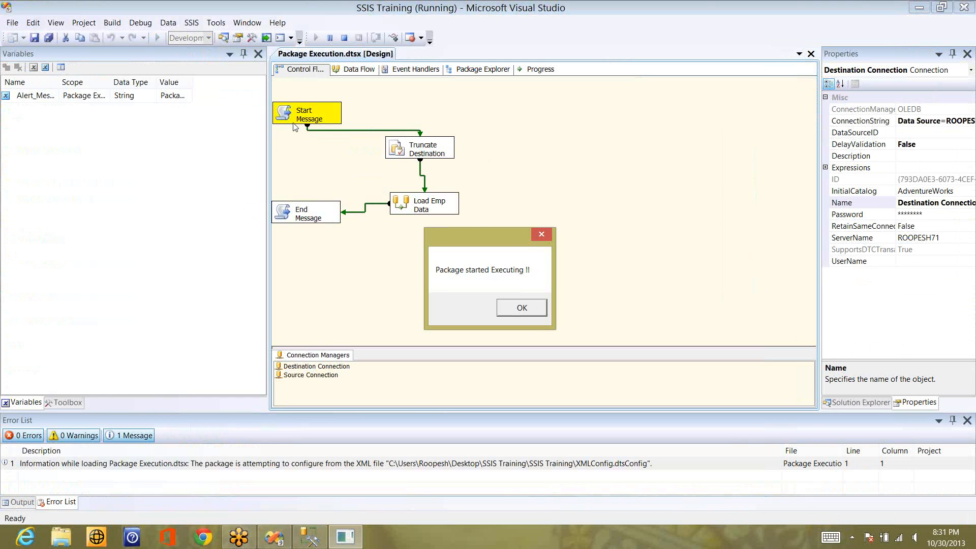
{"action": "left_click", "coordinate": [511, 310]}
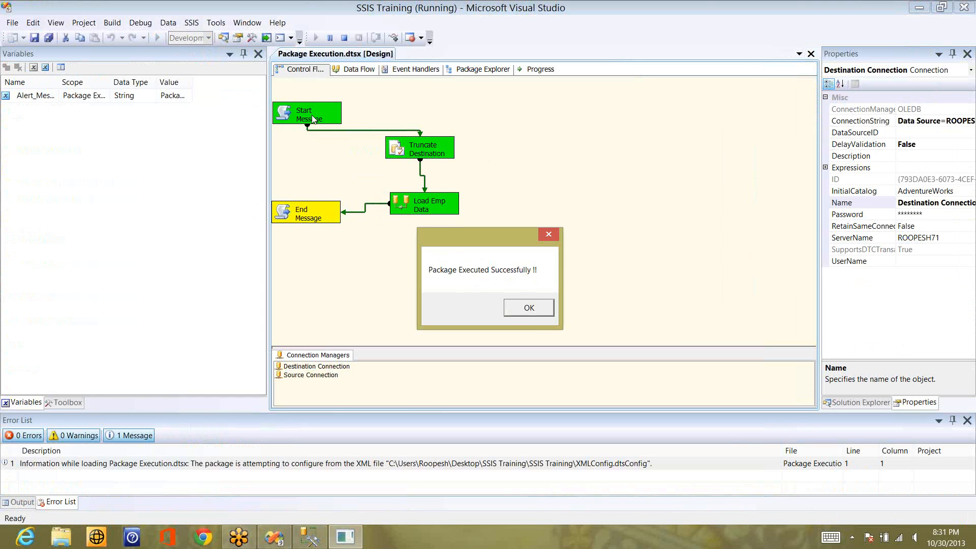
{"action": "left_click", "coordinate": [519, 310]}
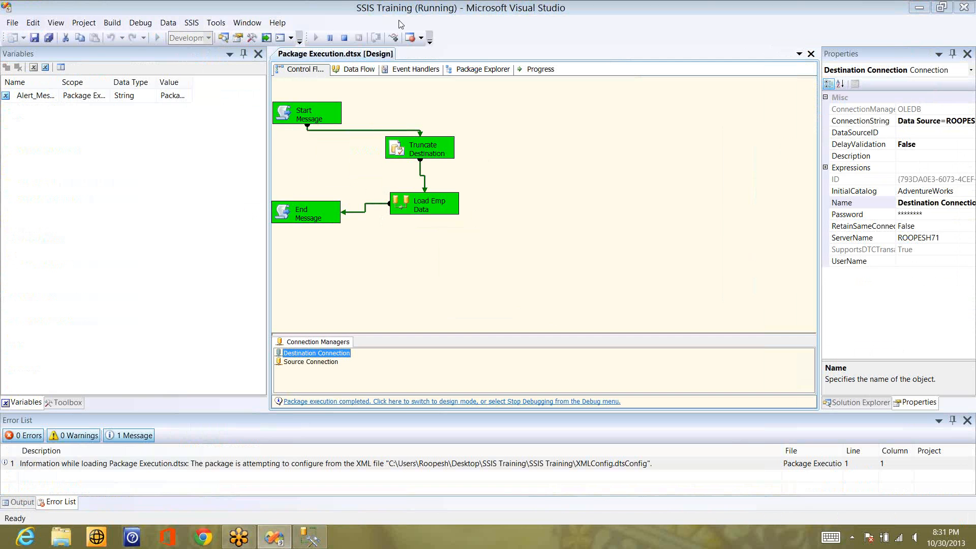
Step: Stop debugging the package and rerun the Sales_Person select query on AdventureWorks in SQL Server Management Studio
{"action": "left_click", "coordinate": [344, 38]}
{"action": "key", "text": "alt+Tab"}
{"action": "key", "text": "F5"}
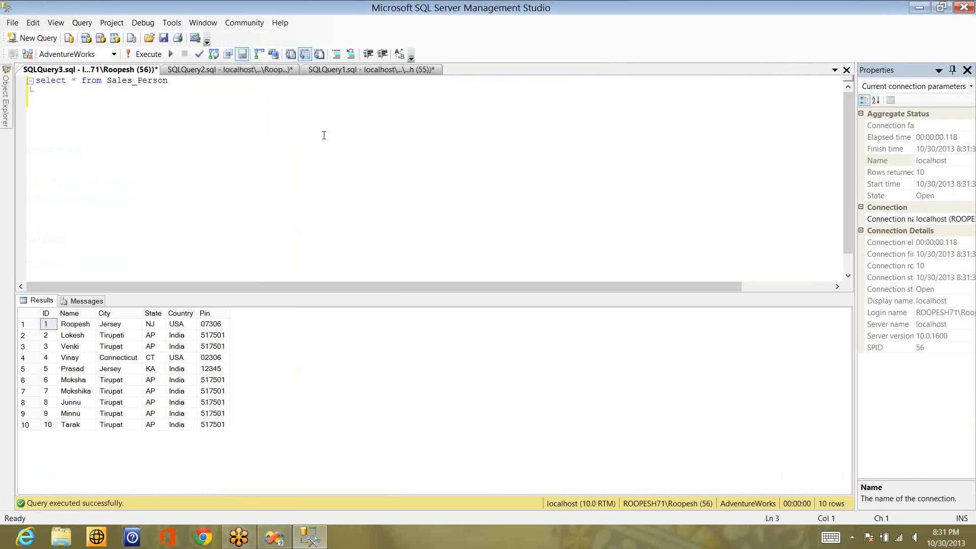
Step: In Visual Studio, examine the Start Message task's script, especially the line that sets User::Alert_Message, and close its editors
{"action": "key", "text": "alt+Tab"}
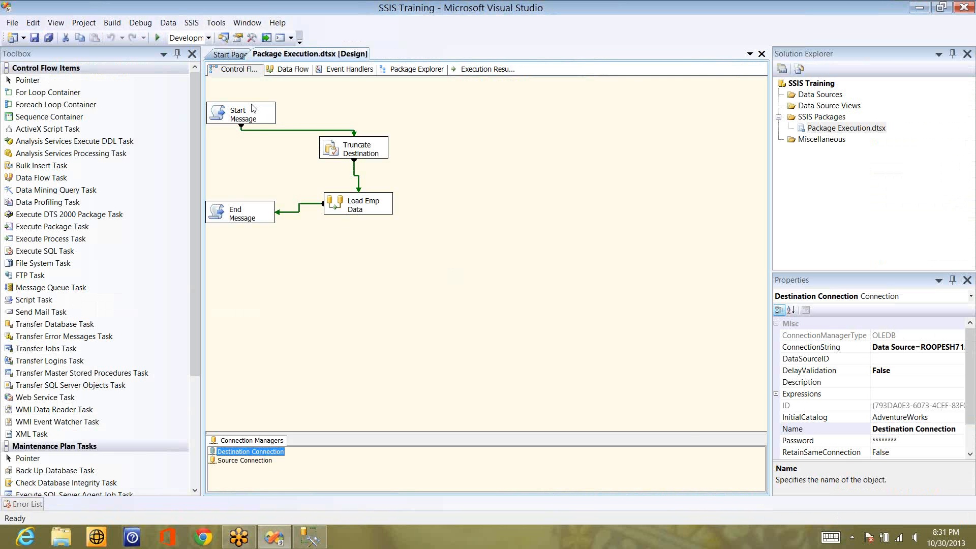
{"action": "double_click", "coordinate": [252, 108]}
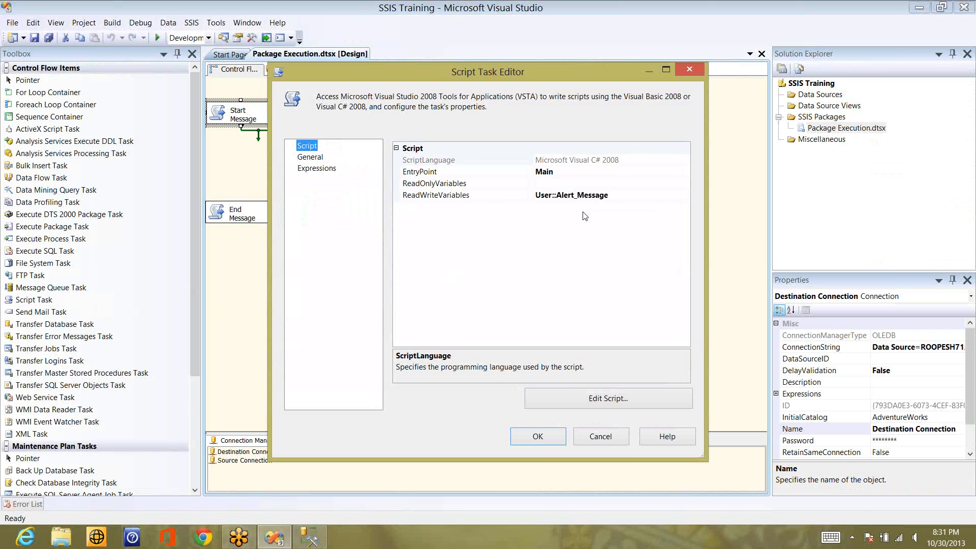
{"action": "left_click", "coordinate": [588, 398]}
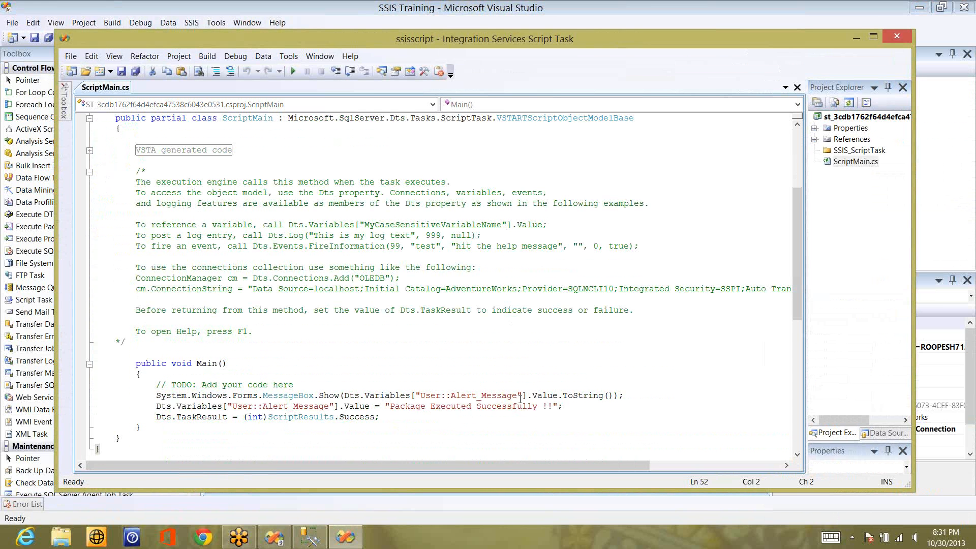
{"action": "left_click", "coordinate": [567, 409]}
{"action": "key", "text": "shift+Home"}
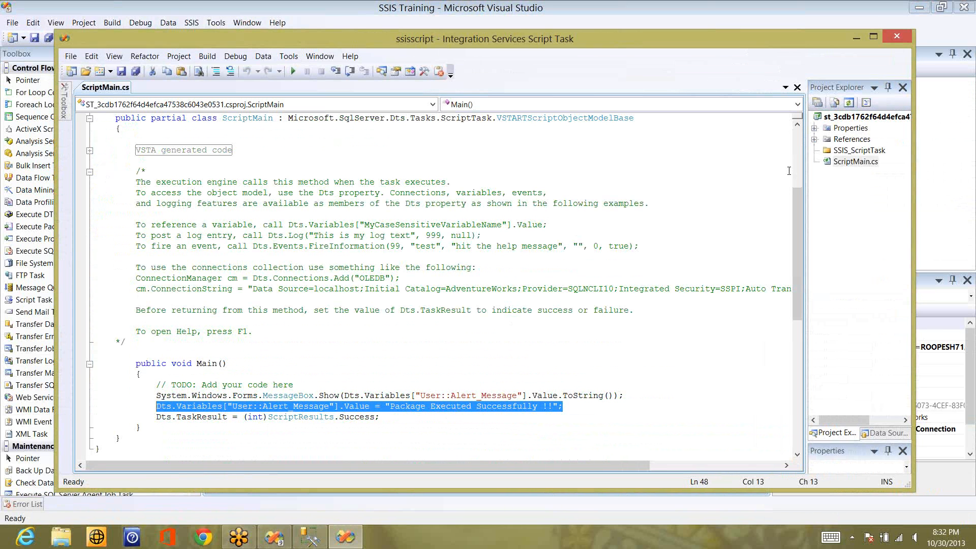
{"action": "left_click", "coordinate": [896, 36]}
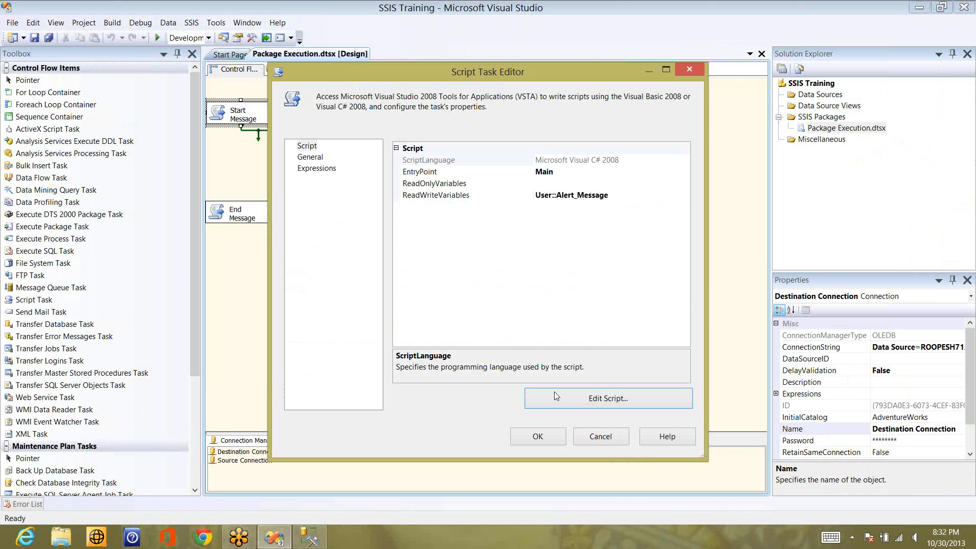
{"action": "left_click", "coordinate": [555, 437]}
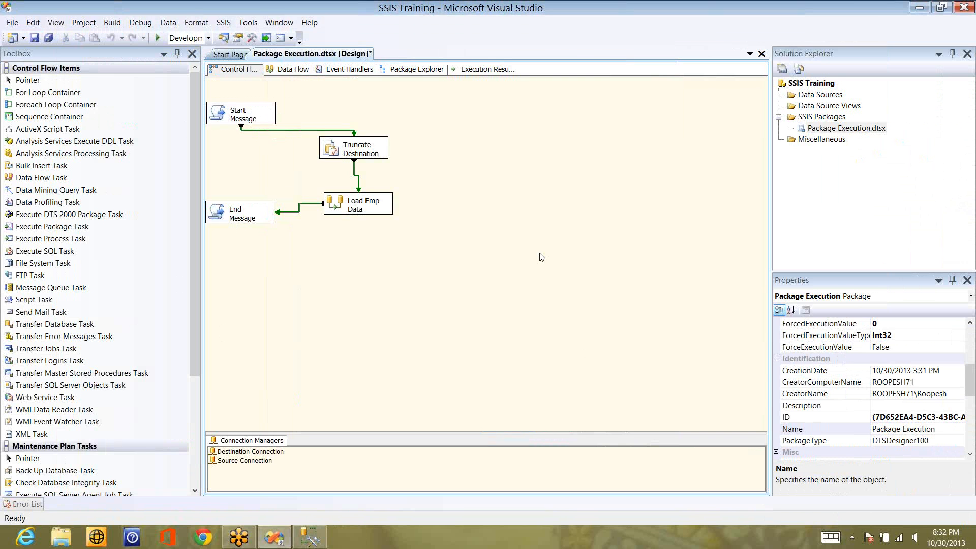
Step: Add an annotation in the empty area beside the control flow tasks, with the lines "1) BIDS" and "2) CMD Prompt"
{"action": "right_click", "coordinate": [534, 218]}
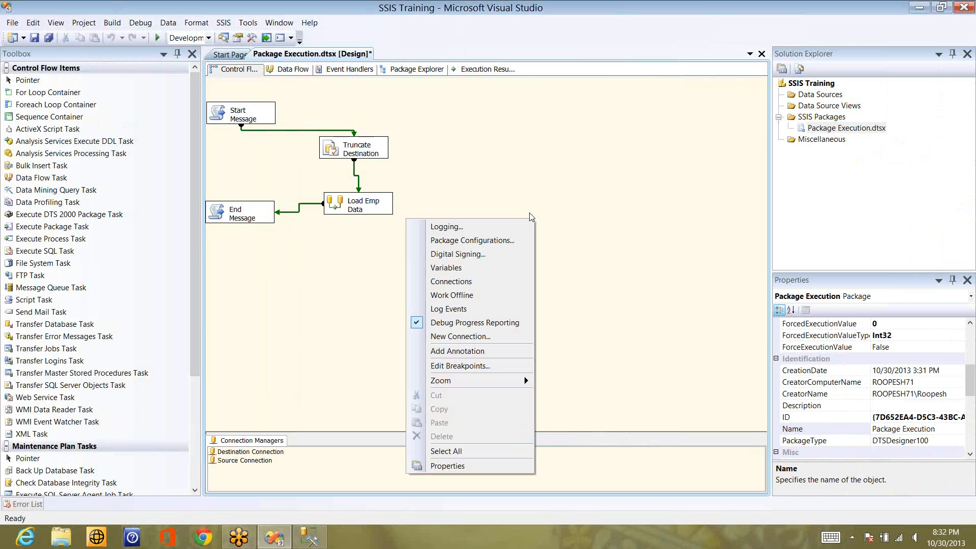
{"action": "left_click", "coordinate": [462, 352]}
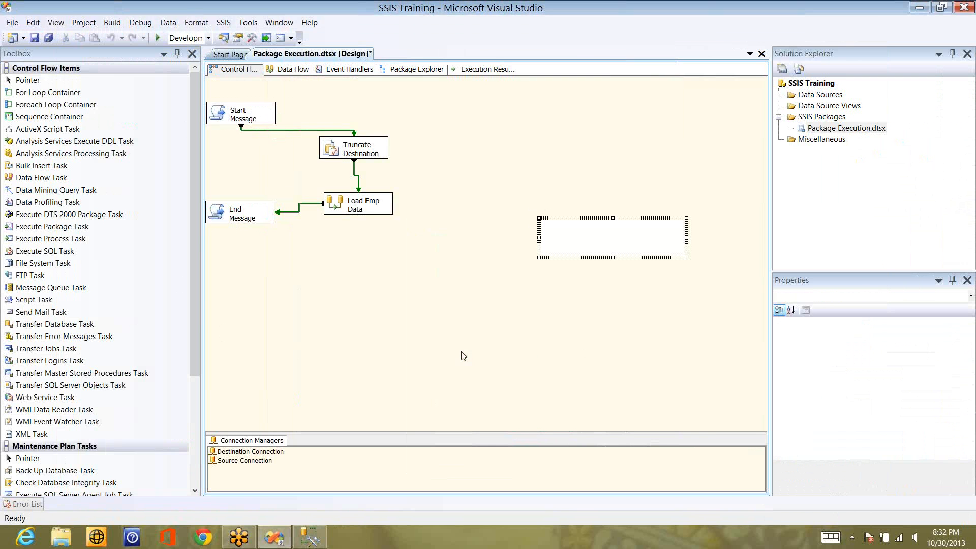
{"action": "type", "text": "1"}
{"action": "type", "text": ") BIDS "}
{"action": "type", "text": "2"}
{"action": "type", "text": ") CMD"}
{"action": "type", "text": " Prompt"}
{"action": "key", "text": "alt+Return"}
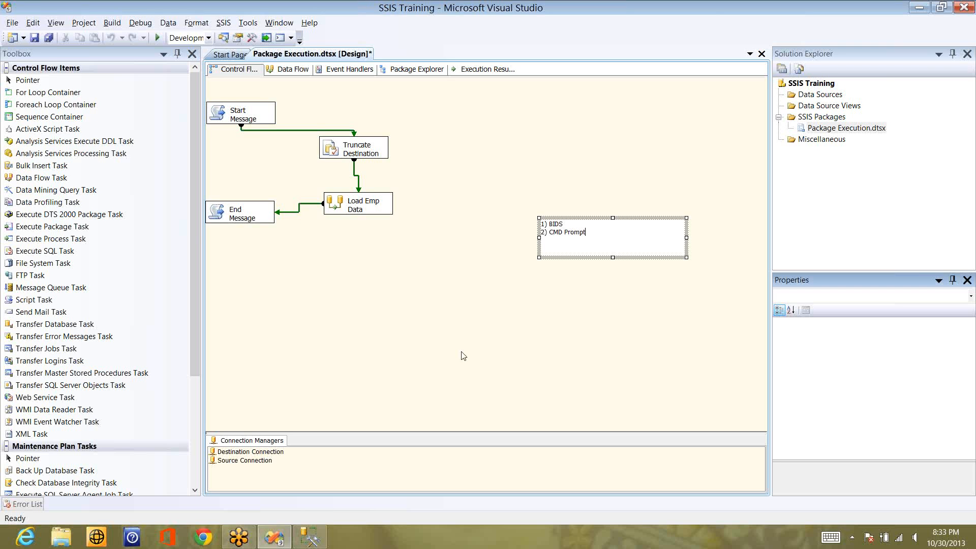
Step: Extend the annotation with the lines "3) SSMS" and "4) Sql Server Agent" and finish editing it
{"action": "left_click", "coordinate": [608, 233]}
{"action": "key", "text": "Return"}
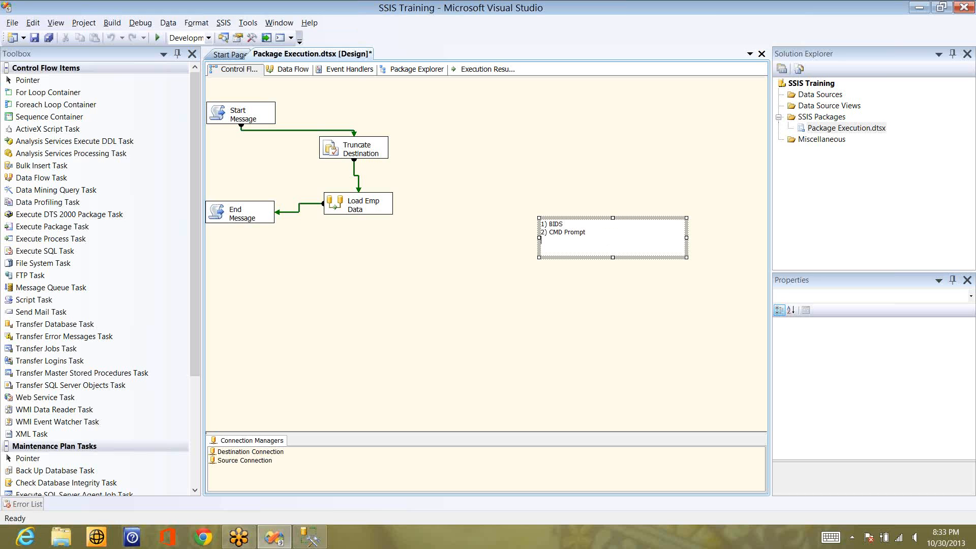
{"action": "type", "text": "3"}
{"action": "type", "text": ") SSMS "}
{"action": "type", "text": "4) "}
{"action": "type", "text": "Sq"}
{"action": "type", "text": "l Server"}
{"action": "type", "text": " Agent"}
{"action": "left_click", "coordinate": [614, 277]}
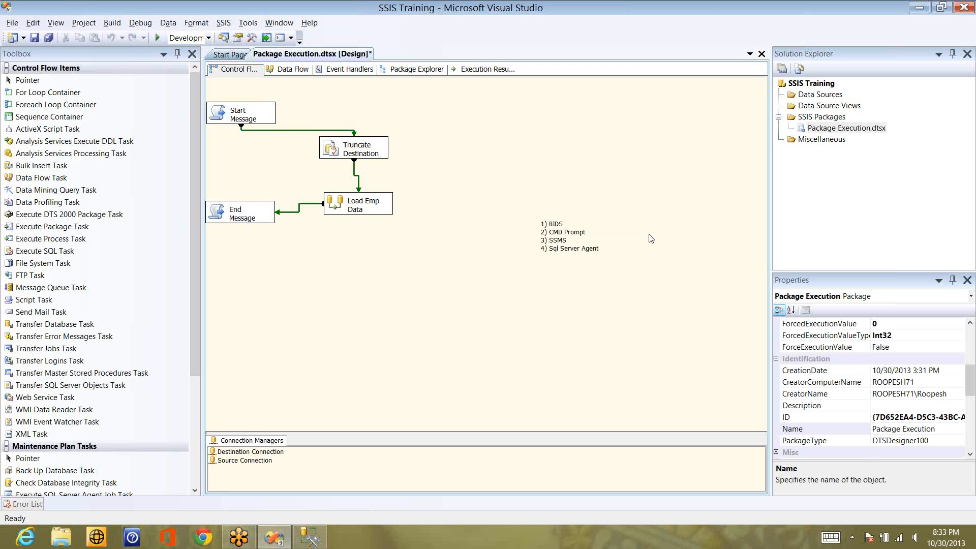
Step: Add a new SSIS package to the SSIS Training project and set Package Execution.dtsx as the startup object
{"action": "right_click", "coordinate": [808, 120]}
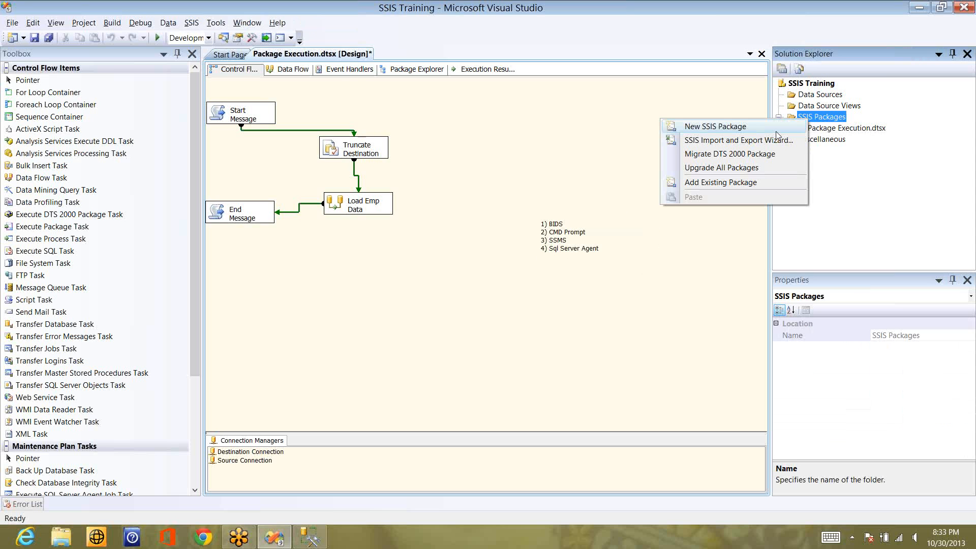
{"action": "left_click", "coordinate": [777, 134]}
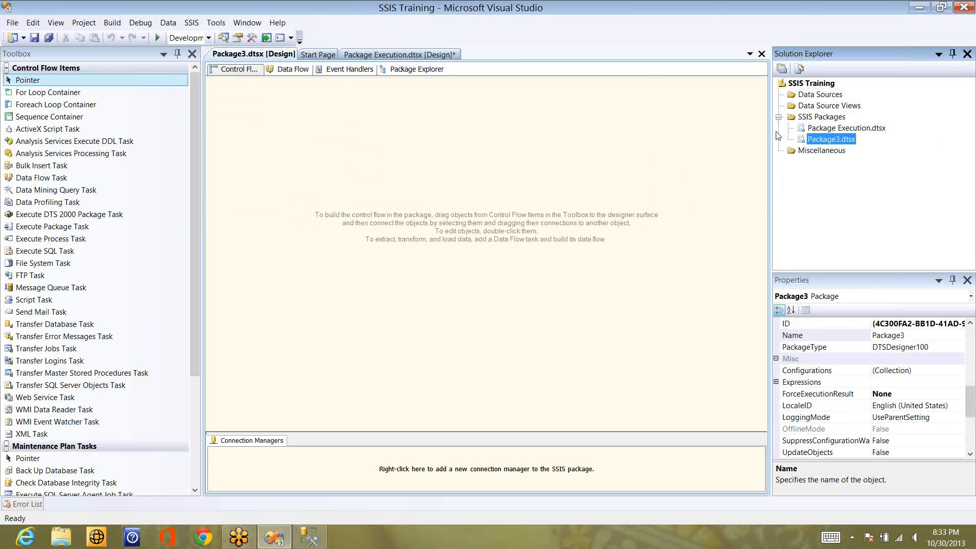
{"action": "left_click", "coordinate": [836, 130]}
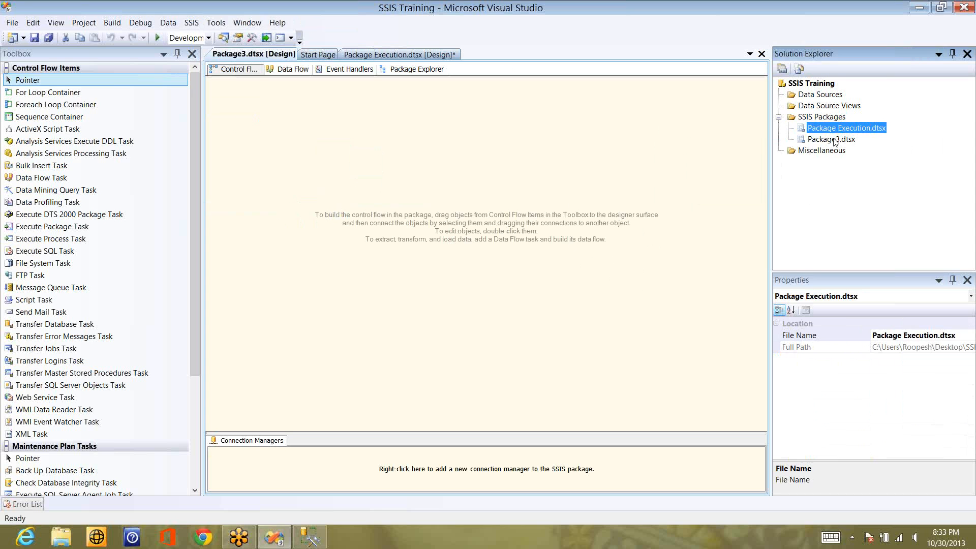
{"action": "left_click", "coordinate": [835, 140]}
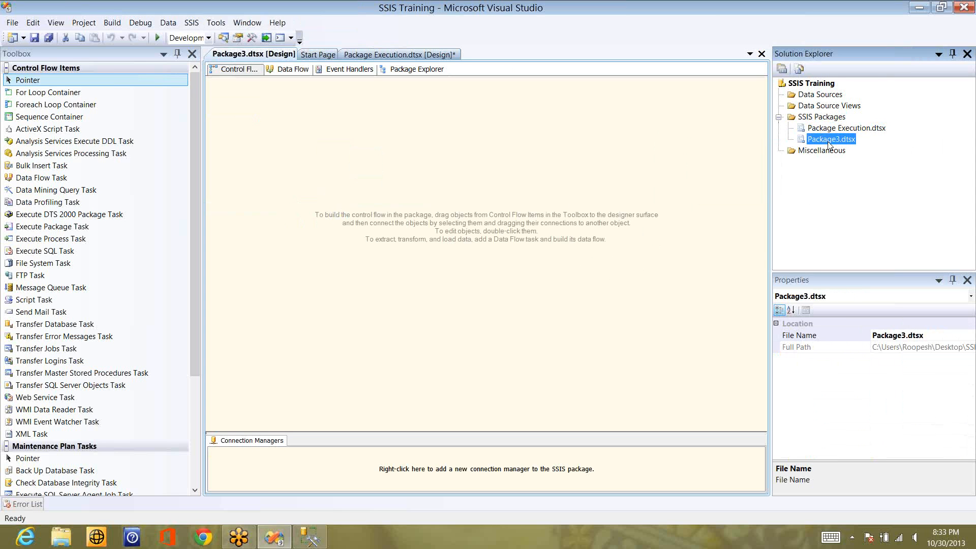
{"action": "right_click", "coordinate": [832, 128]}
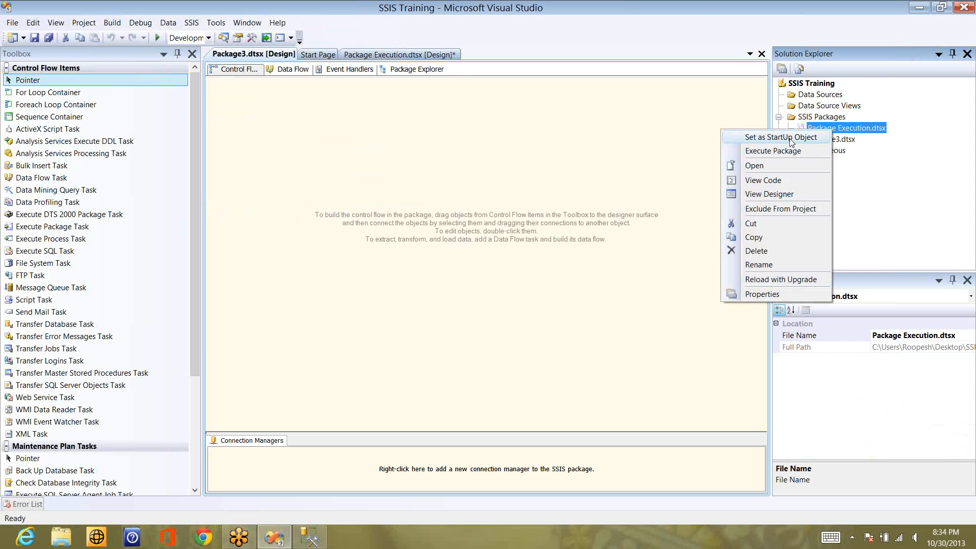
{"action": "left_click", "coordinate": [791, 138]}
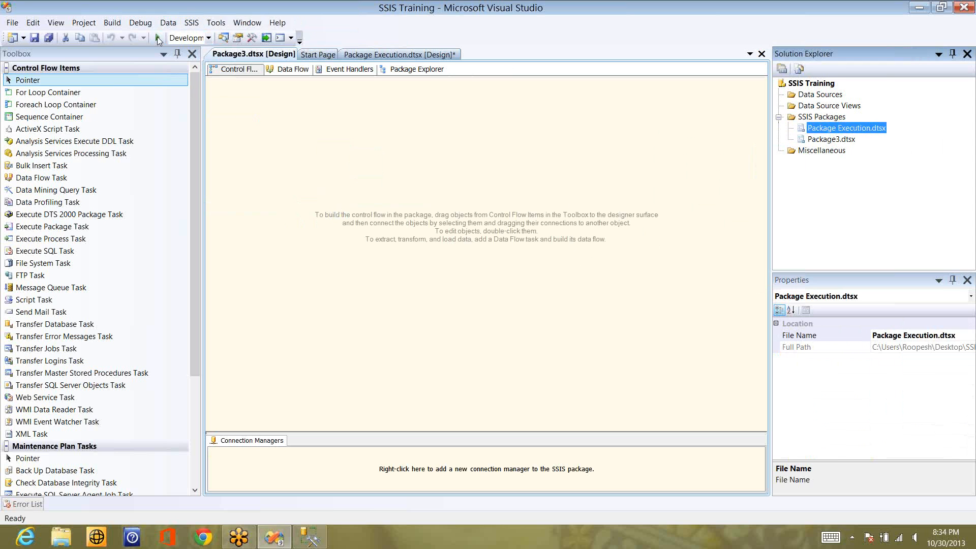
Step: Delete Package3.dtsx from the project's SSIS packages
{"action": "left_click", "coordinate": [837, 139]}
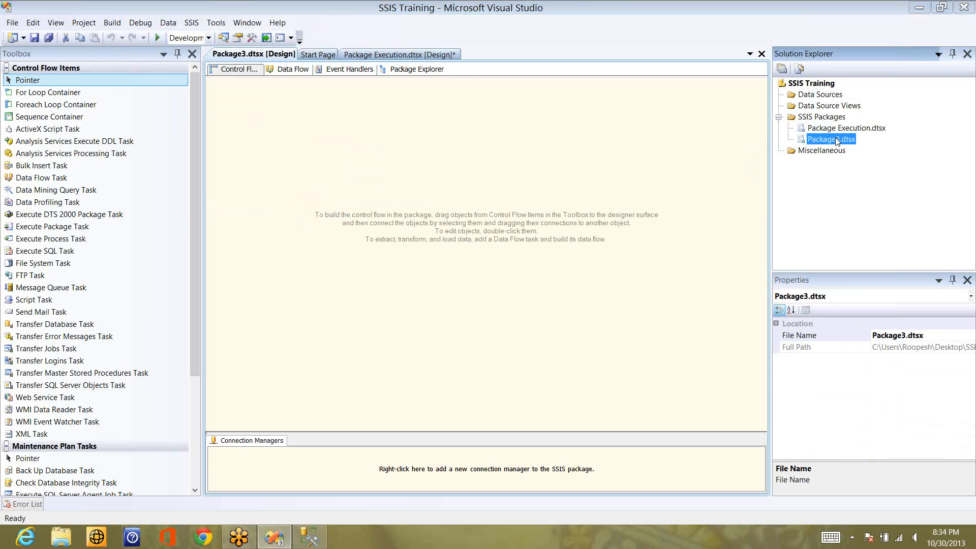
{"action": "key", "text": "Delete"}
{"action": "key", "text": "Return"}
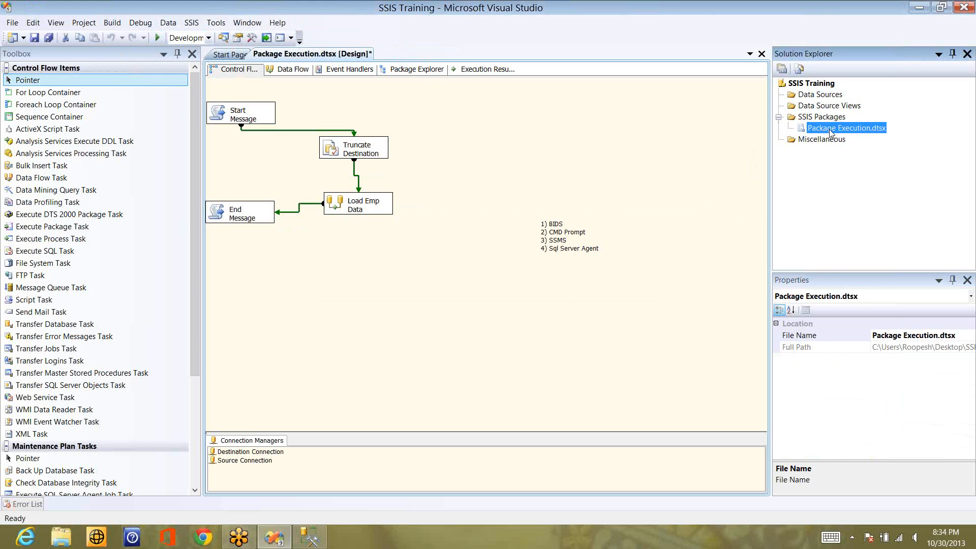
Step: Execute Package Execution.dtsx and acknowledge its start and end messages
{"action": "right_click", "coordinate": [829, 129]}
{"action": "left_click", "coordinate": [791, 153]}
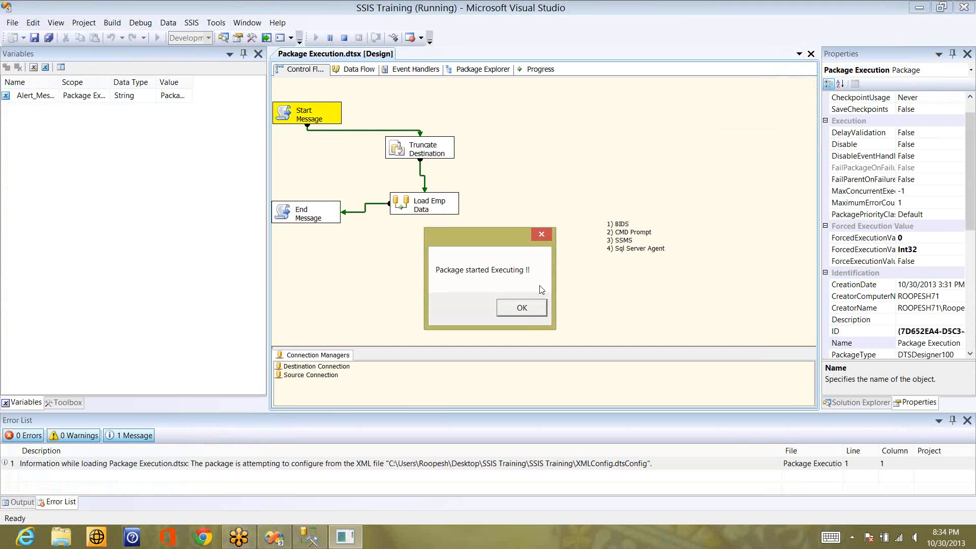
{"action": "left_click", "coordinate": [523, 308]}
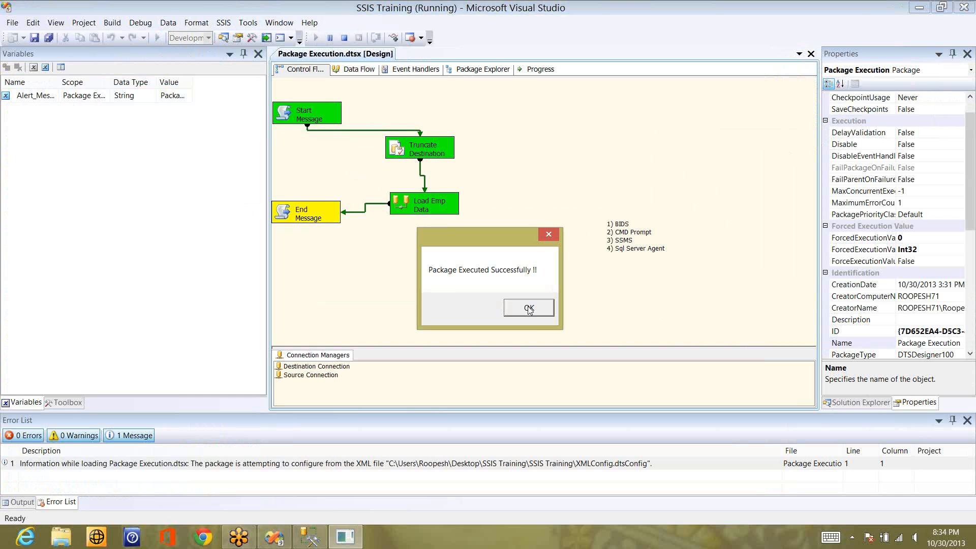
{"action": "left_click", "coordinate": [529, 309]}
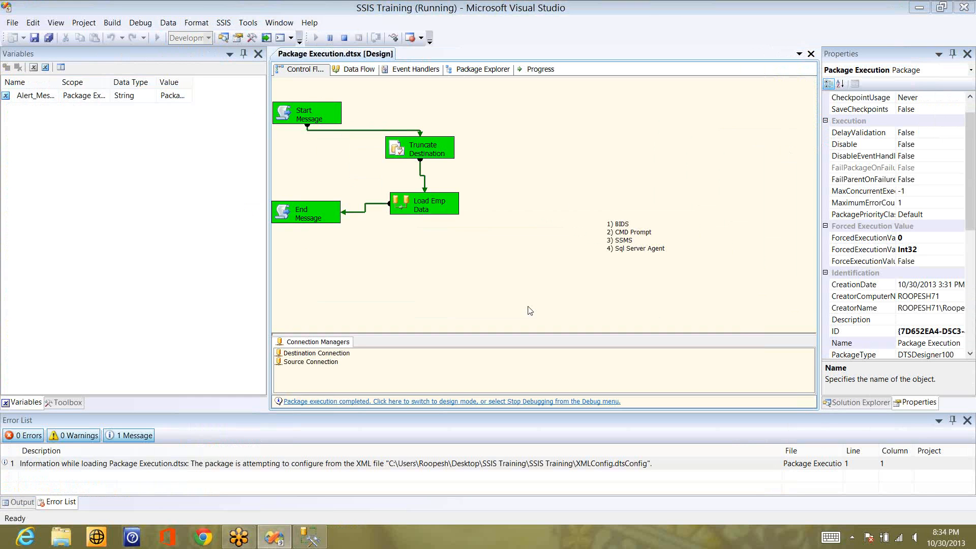
Step: Rerun the Sales_Person select query in SQL Server Management Studio, and stop debugging the package back in Visual Studio
{"action": "key", "text": "alt+Tab"}
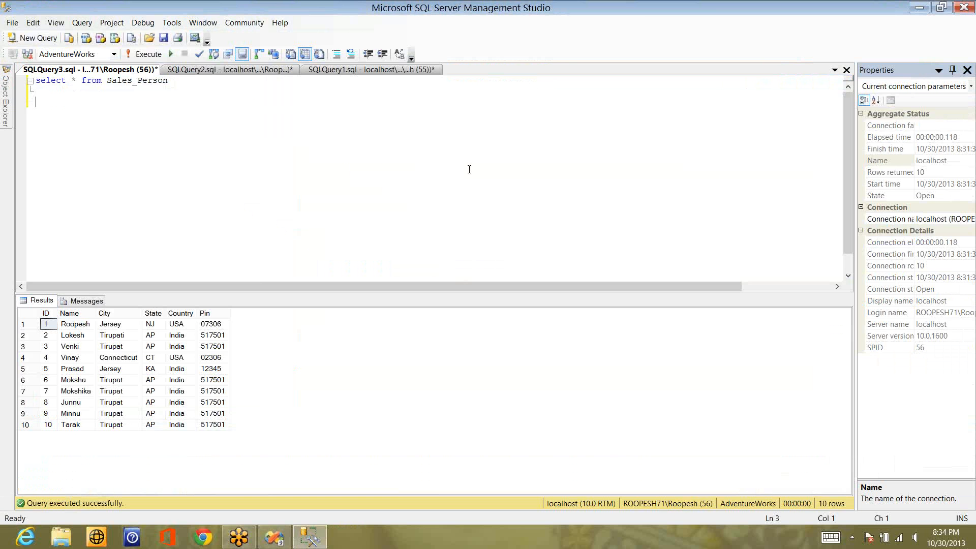
{"action": "key", "text": "F5"}
{"action": "key", "text": "alt+Tab"}
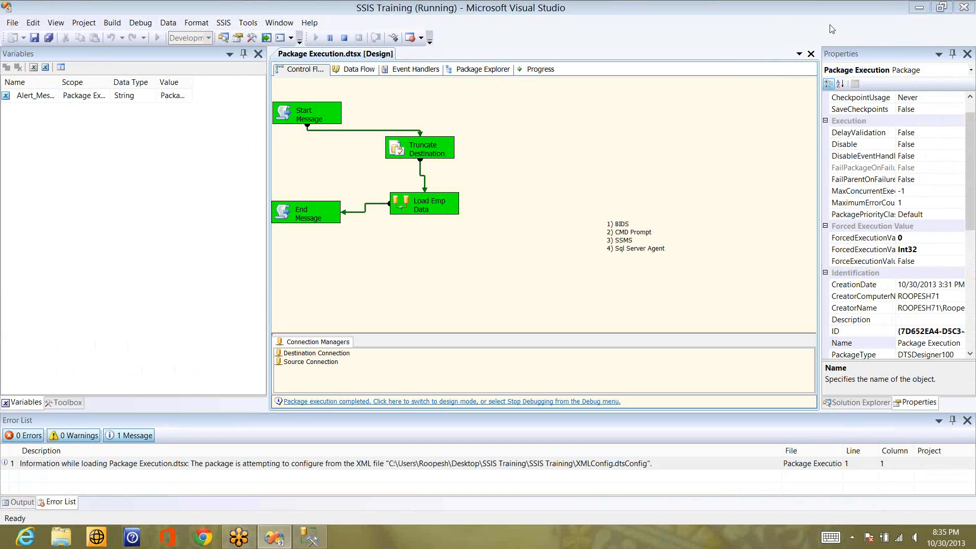
{"action": "left_click", "coordinate": [345, 38]}
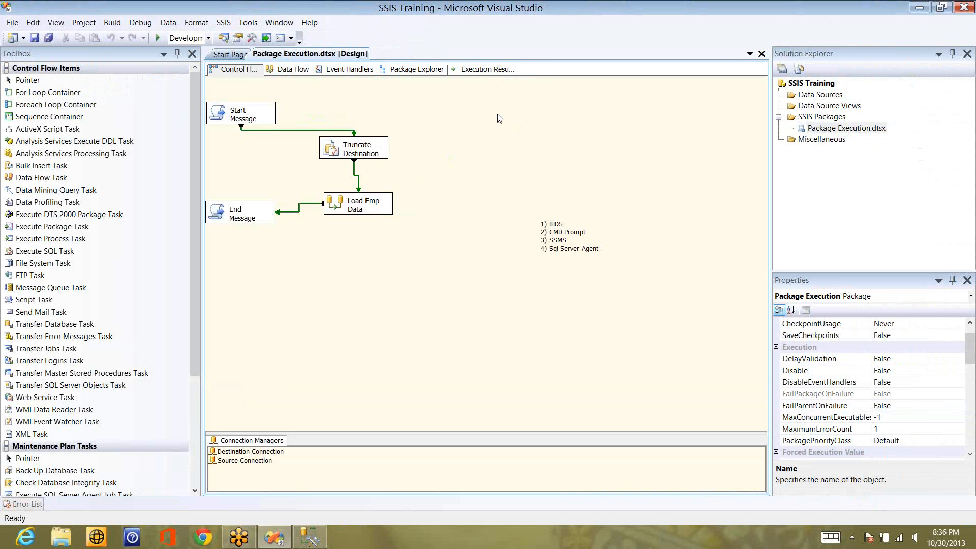
Step: Open the package's XMLconfig configuration for editing and advance to the selection of properties to export
{"action": "right_click", "coordinate": [369, 115]}
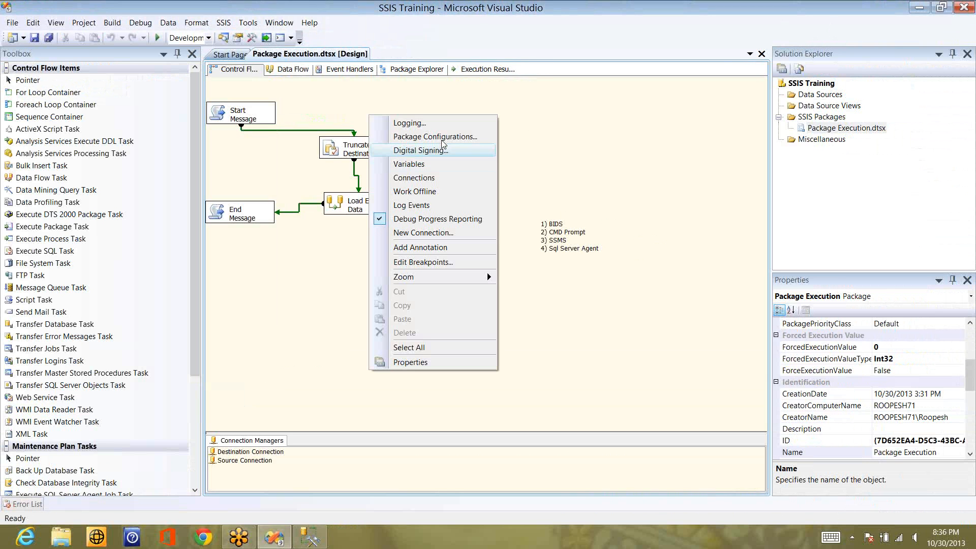
{"action": "left_click", "coordinate": [436, 136]}
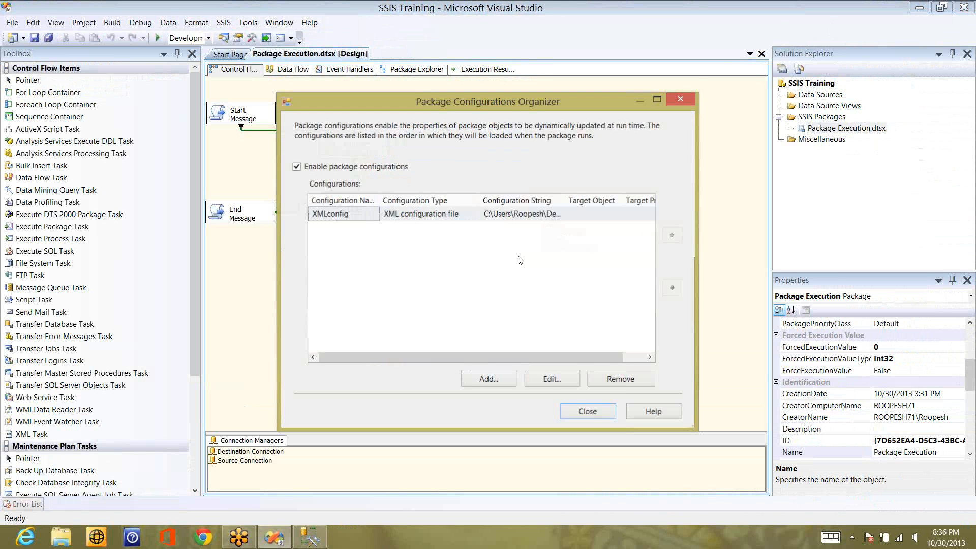
{"action": "left_click", "coordinate": [549, 384]}
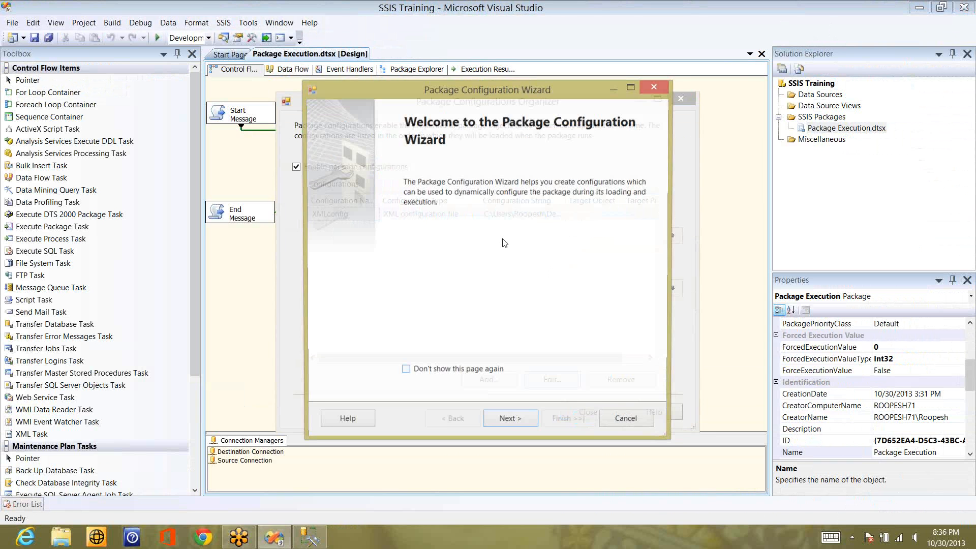
{"action": "left_click", "coordinate": [520, 420]}
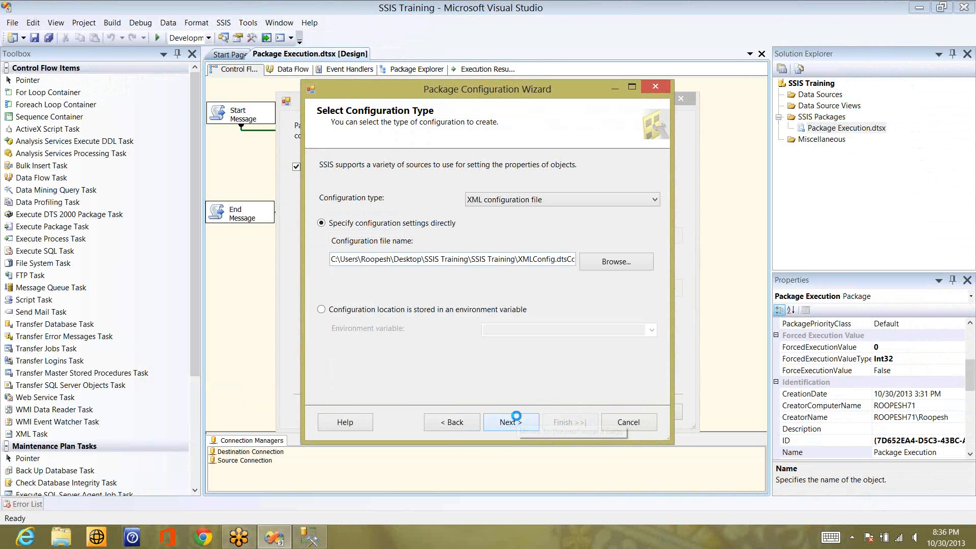
{"action": "left_click", "coordinate": [516, 417]}
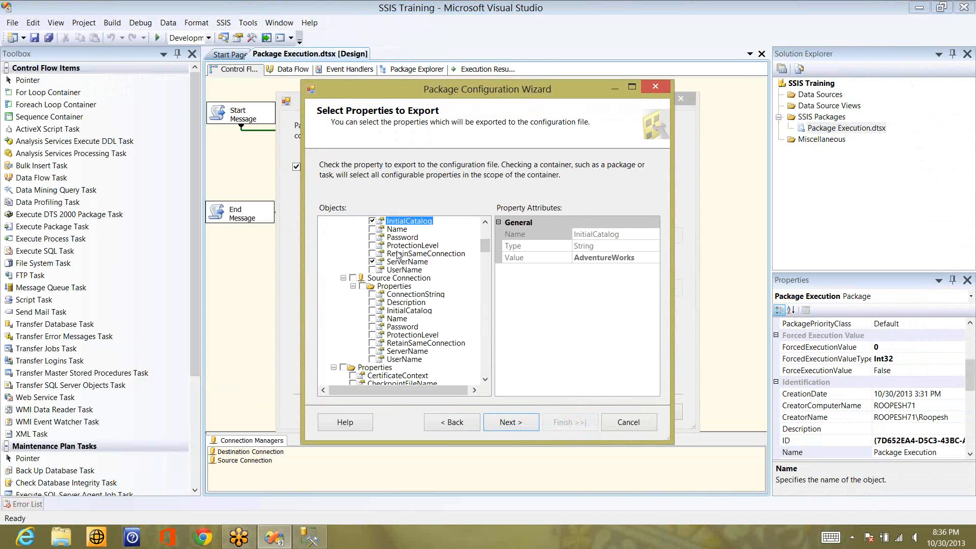
Step: Review the exported properties of the Destination Connection and the Alert_Message variable, and finish the wizard and close the configurations organizer
{"action": "left_click", "coordinate": [486, 223]}
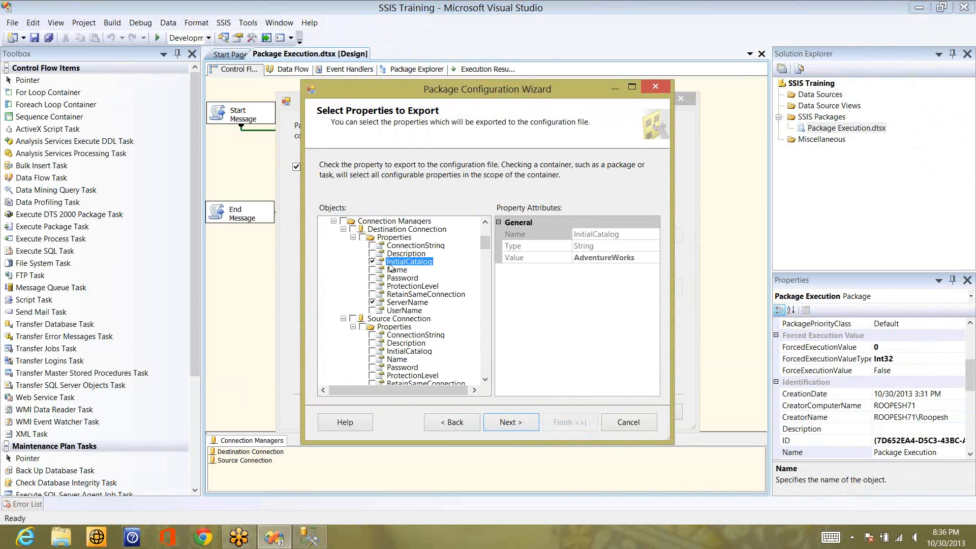
{"action": "left_click", "coordinate": [486, 220]}
{"action": "left_click", "coordinate": [486, 220]}
{"action": "left_click", "coordinate": [486, 220]}
{"action": "left_click", "coordinate": [485, 220]}
{"action": "left_click", "coordinate": [485, 220]}
{"action": "left_click", "coordinate": [485, 220]}
{"action": "left_click", "coordinate": [486, 220]}
{"action": "left_click", "coordinate": [485, 222]}
{"action": "left_click", "coordinate": [485, 222]}
{"action": "left_click", "coordinate": [486, 221]}
{"action": "left_click", "coordinate": [485, 222]}
{"action": "left_click", "coordinate": [485, 222]}
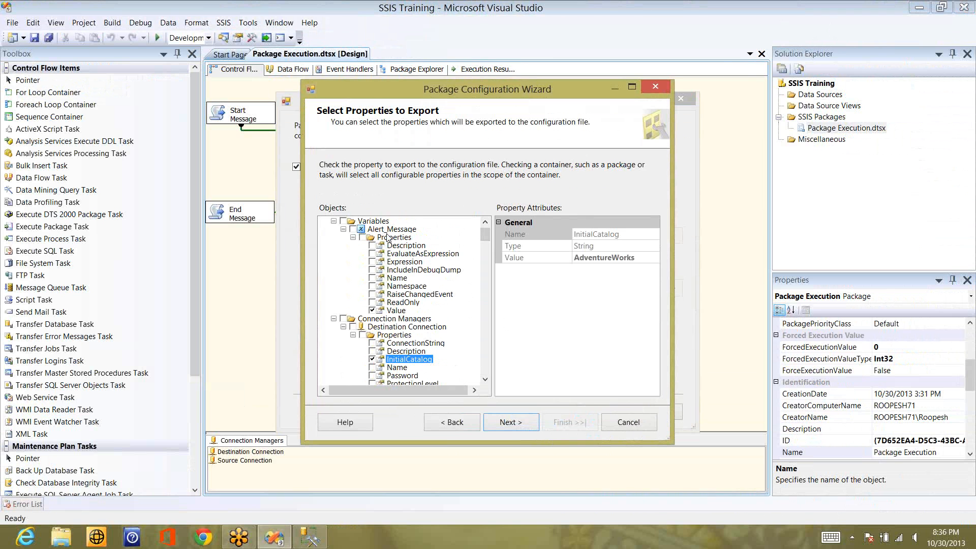
{"action": "left_click", "coordinate": [511, 422]}
{"action": "left_click", "coordinate": [574, 422]}
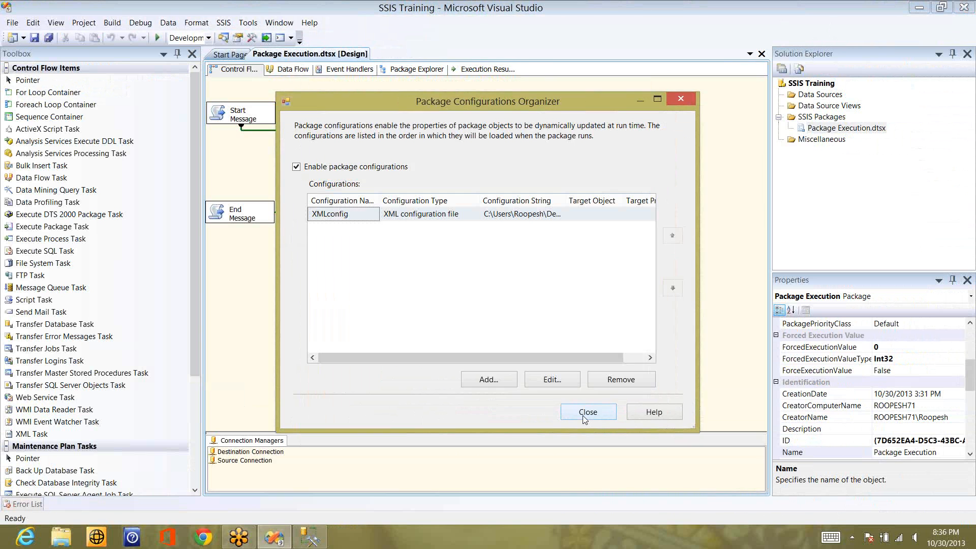
{"action": "left_click", "coordinate": [583, 415]}
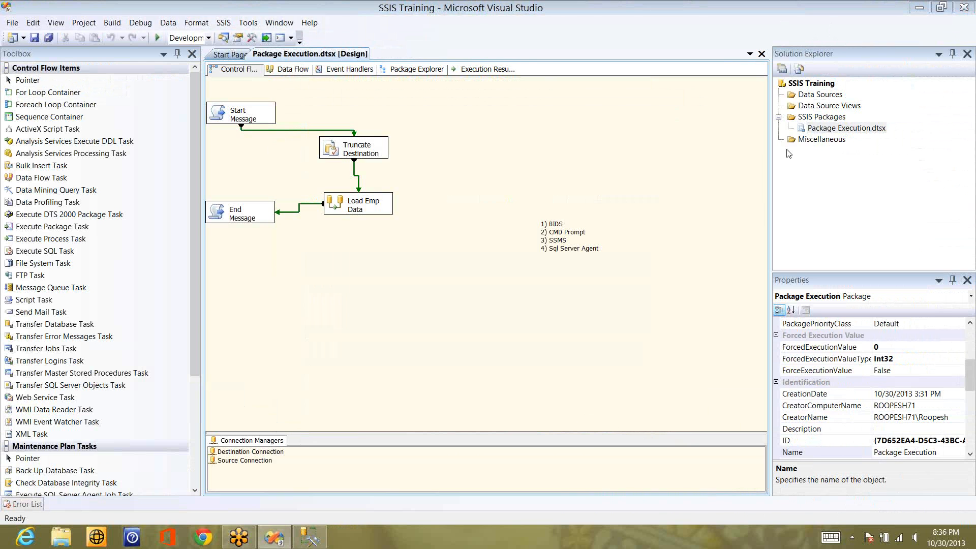
Step: Rebuild the SSIS Training project and save the package
{"action": "right_click", "coordinate": [811, 84]}
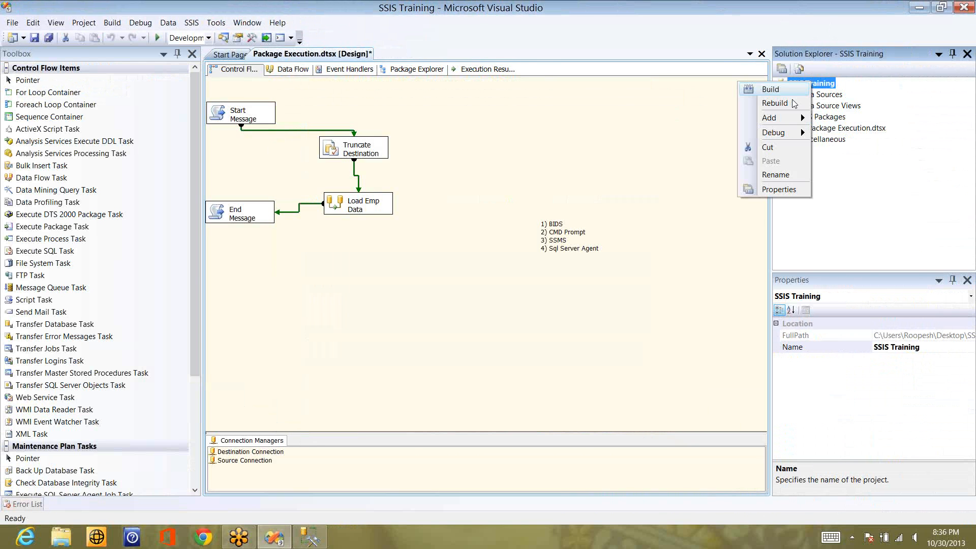
{"action": "left_click", "coordinate": [793, 102]}
{"action": "key", "text": "ctrl+s"}
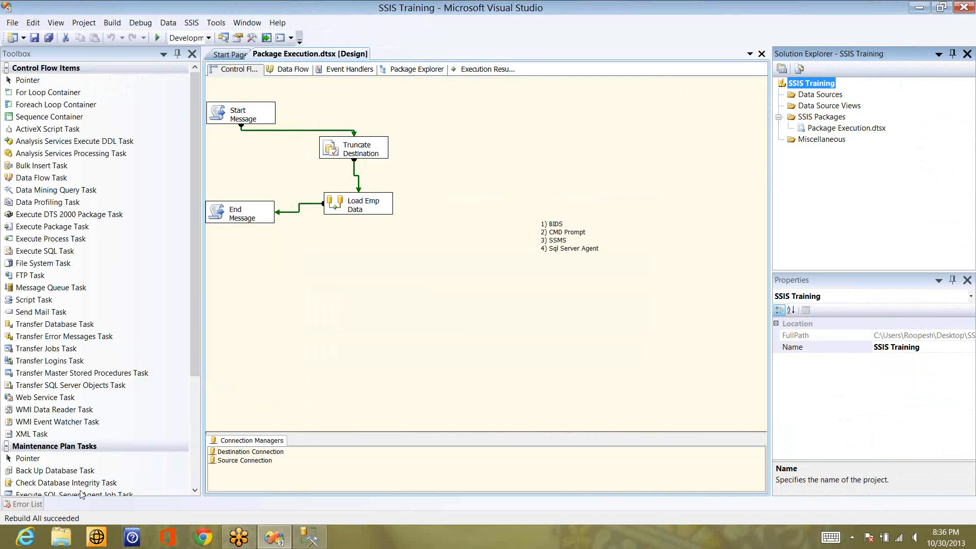
Step: Open the package's containing folder in File Explorer and go to its bin\Deployment subfolder
{"action": "right_click", "coordinate": [322, 56]}
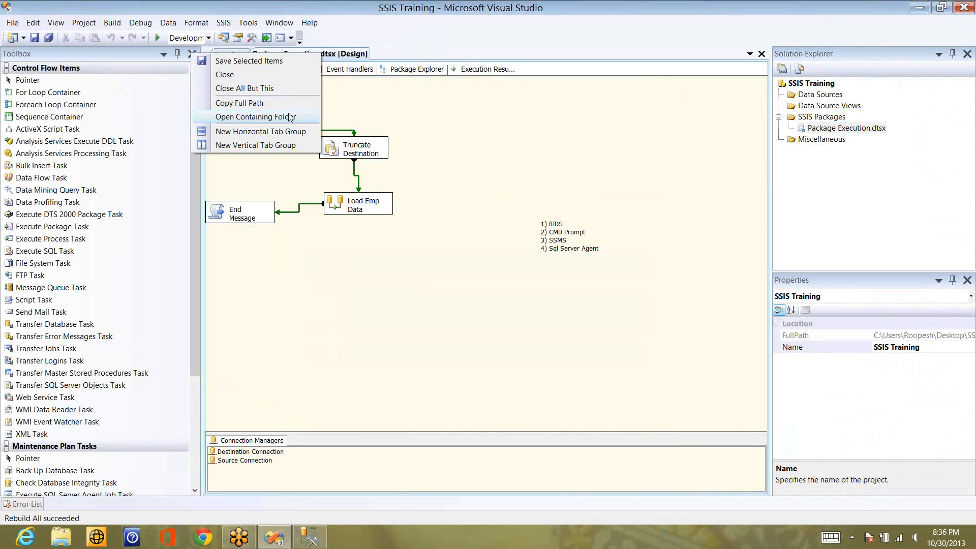
{"action": "left_click", "coordinate": [245, 117]}
{"action": "double_click", "coordinate": [249, 144]}
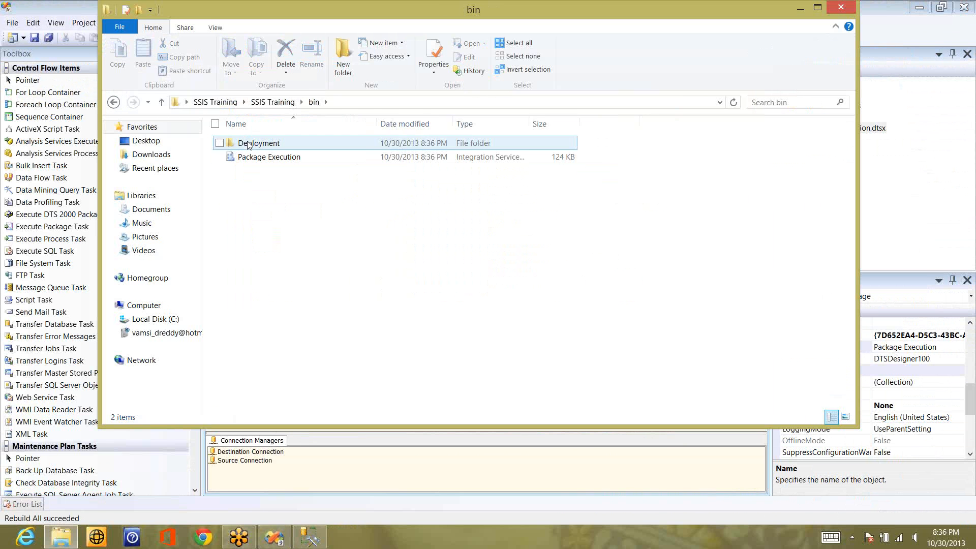
{"action": "double_click", "coordinate": [240, 142]}
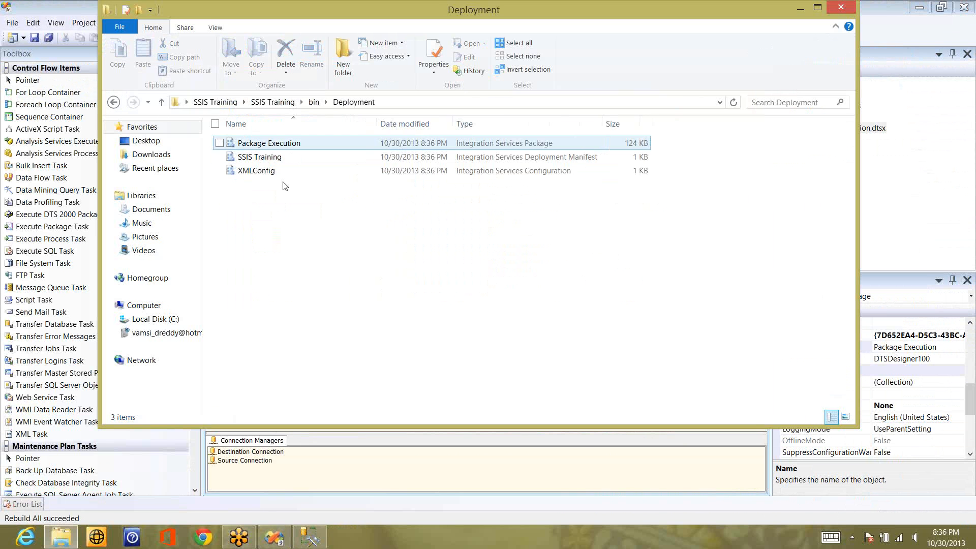
Step: Launch the SSIS Training deployment manifest and choose SQL Server deployment in the Package Installation Wizard
{"action": "left_click", "coordinate": [255, 172]}
{"action": "left_click", "coordinate": [257, 158]}
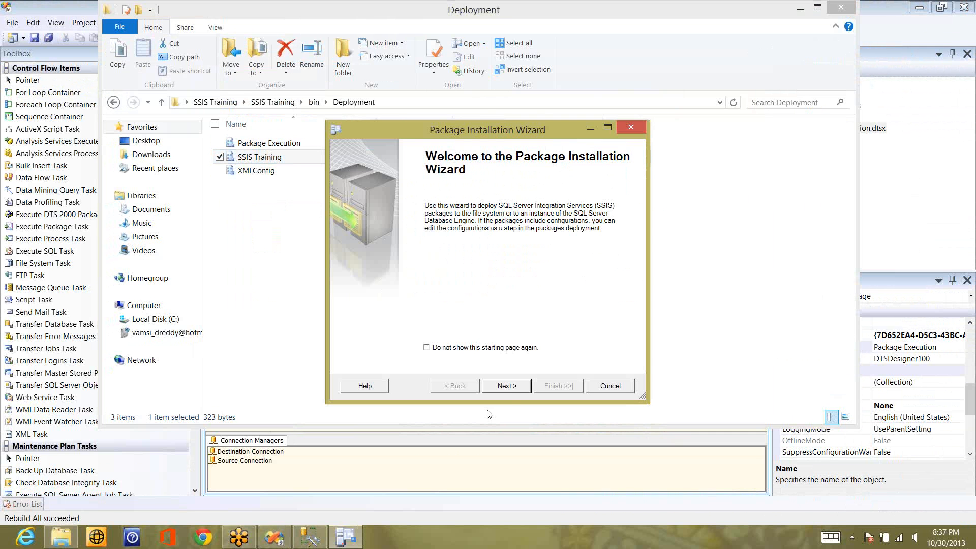
{"action": "left_click", "coordinate": [506, 389]}
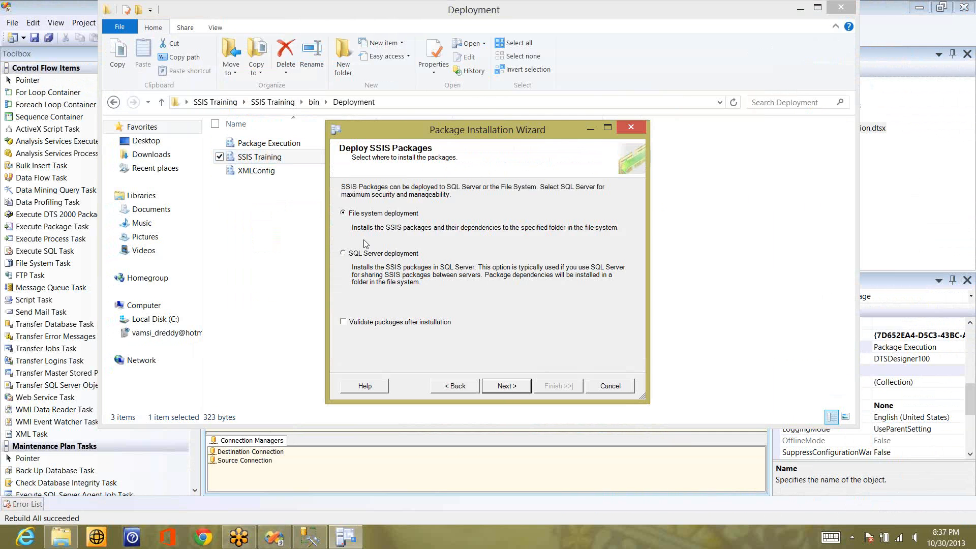
{"action": "left_click", "coordinate": [366, 254]}
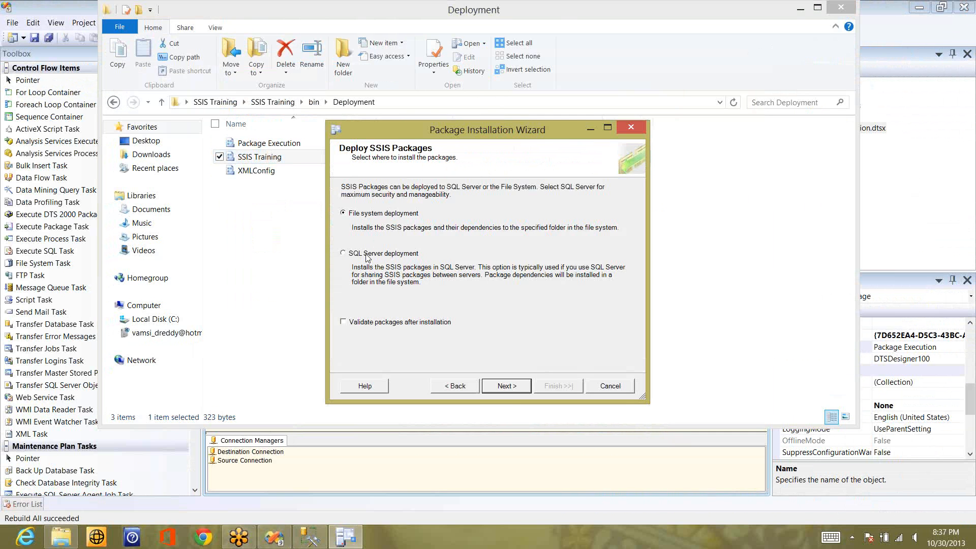
{"action": "left_click", "coordinate": [499, 387]}
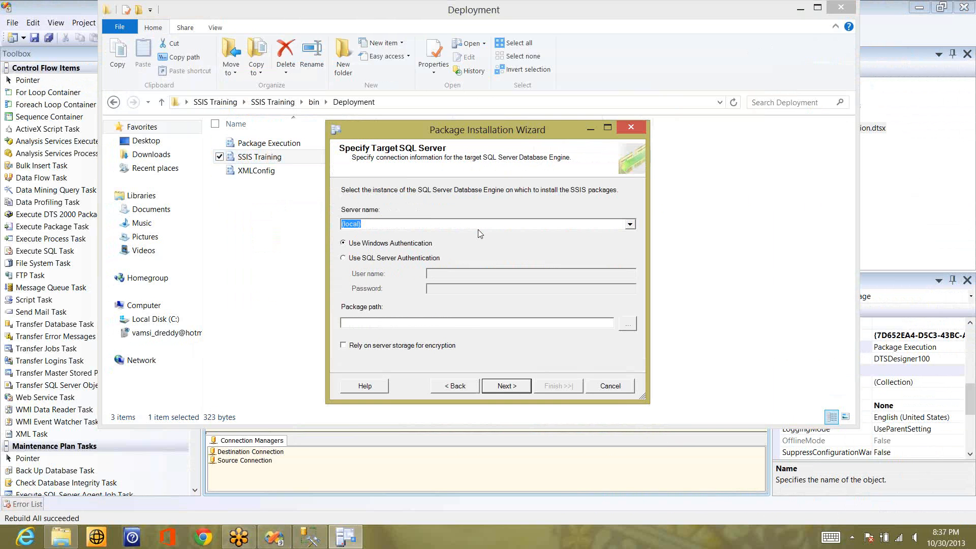
Step: Target the local machine's SQL_DEV instance with Windows Authentication and set the package path to the SSIS Packages root (/)
{"action": "type", "text": "ROOPESH71\\SQL_DEV"}
{"action": "left_click", "coordinate": [627, 323]}
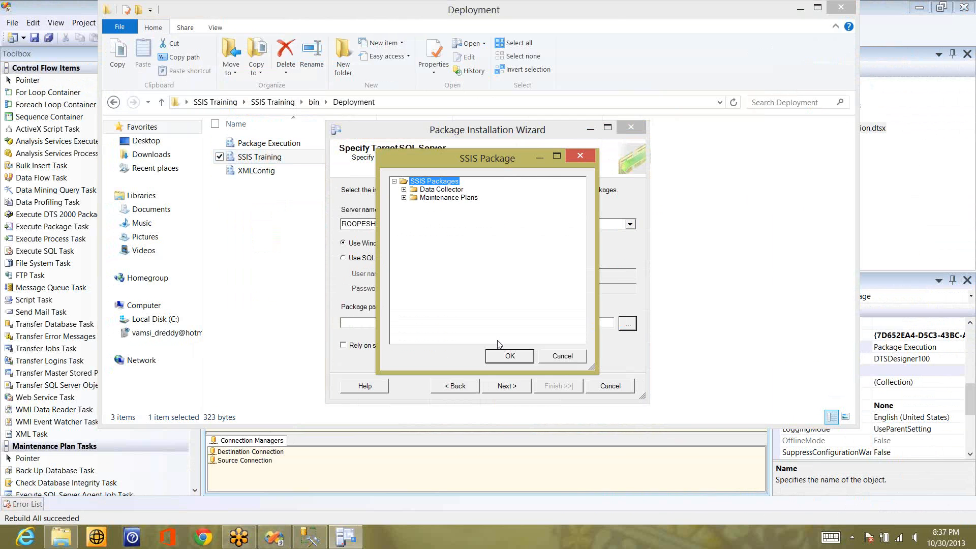
{"action": "left_click", "coordinate": [509, 356]}
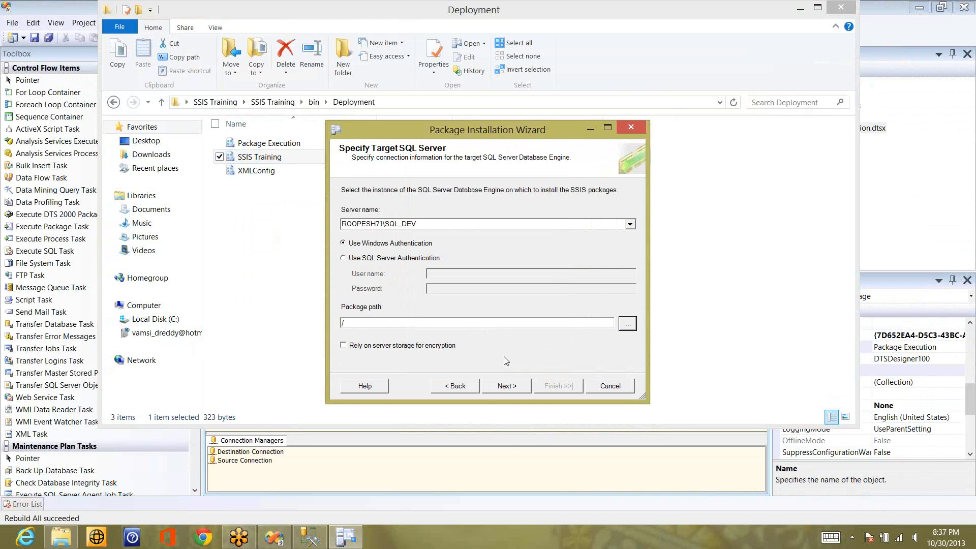
{"action": "left_click", "coordinate": [504, 386]}
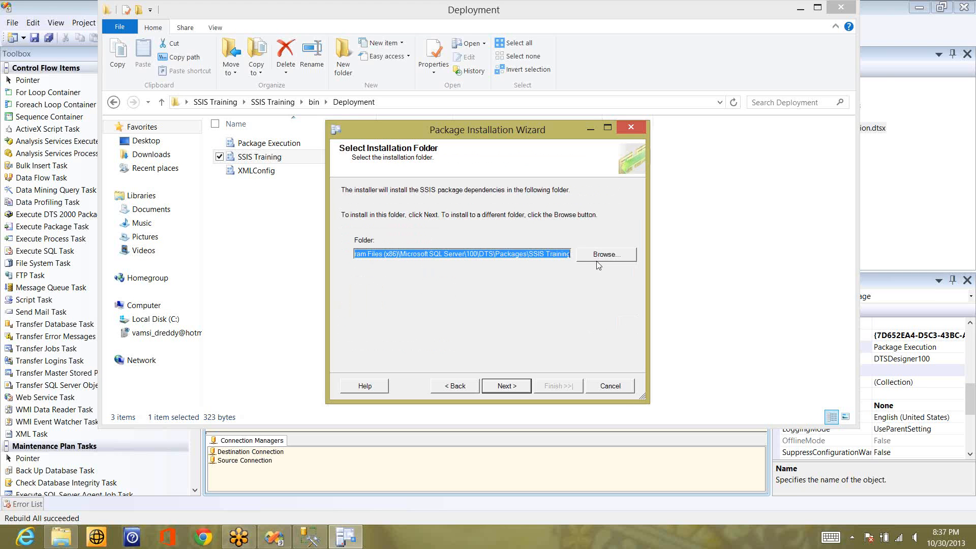
Step: Set the installation folder for the package dependencies to C:\FTP and proceed to the package configuration page
{"action": "left_click", "coordinate": [599, 257]}
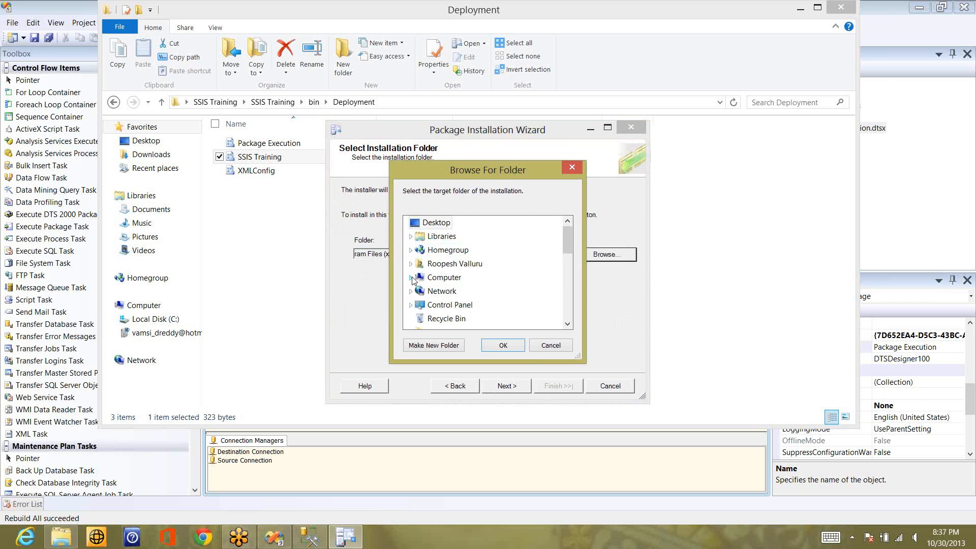
{"action": "left_click", "coordinate": [411, 278]}
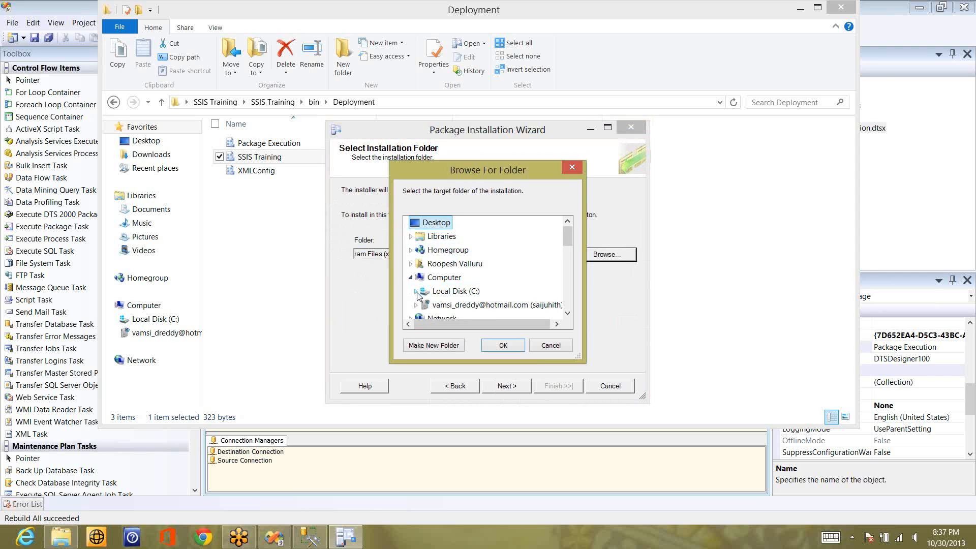
{"action": "left_click", "coordinate": [416, 292]}
{"action": "left_click", "coordinate": [443, 237]}
{"action": "left_click", "coordinate": [503, 345]}
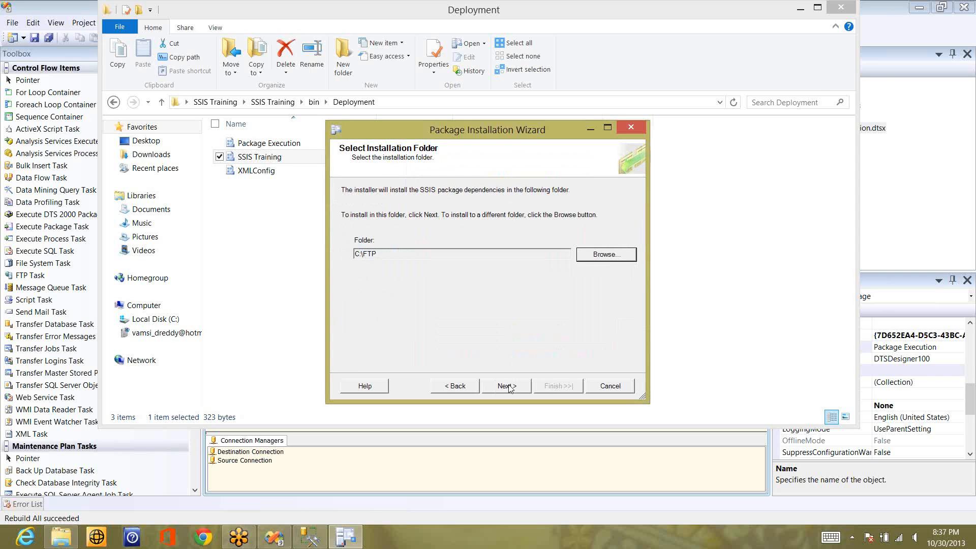
{"action": "left_click", "coordinate": [508, 385]}
{"action": "left_click", "coordinate": [508, 385]}
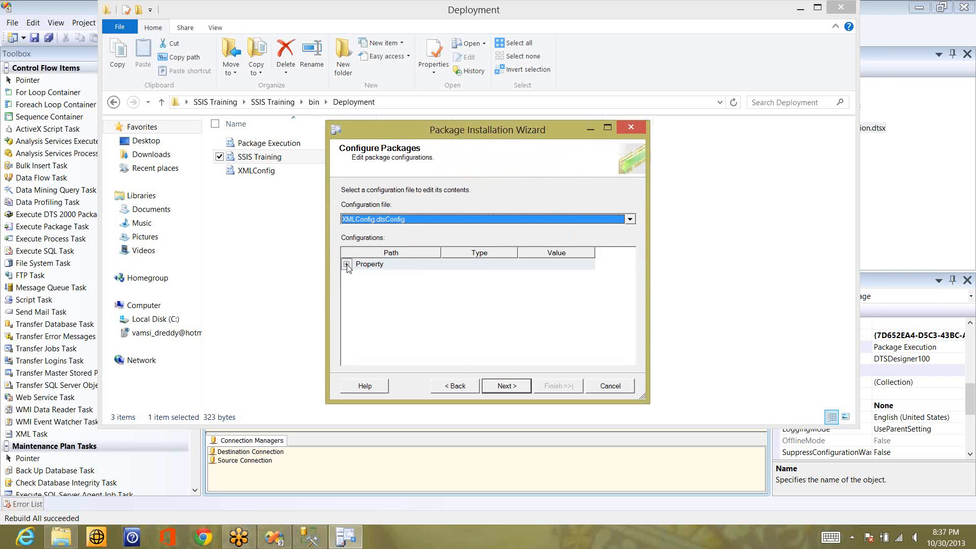
Step: Review the property values in XMLConfig.dtsConfig, widening the Value column, and complete the package installation
{"action": "left_click", "coordinate": [346, 264]}
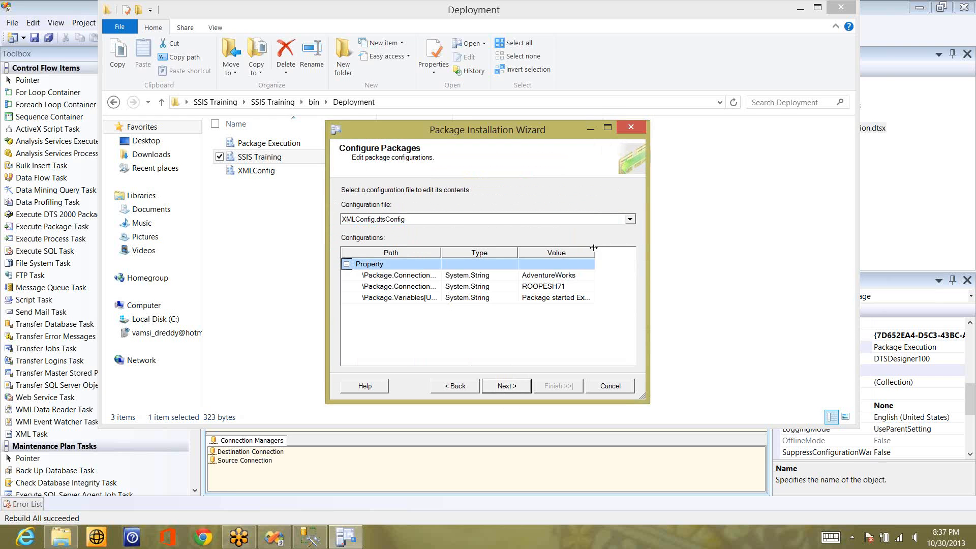
{"action": "left_click_drag", "start_coordinate": [594, 248], "coordinate": [629, 253]}
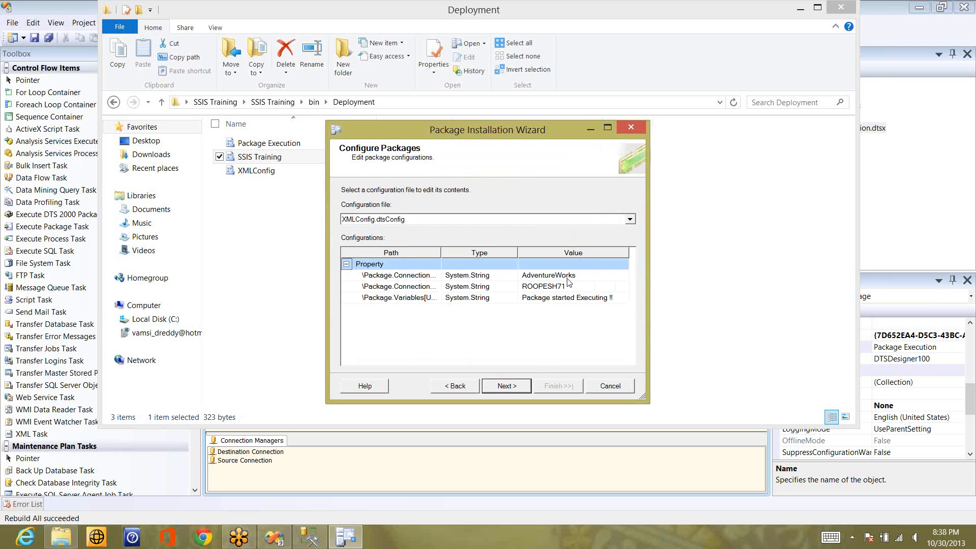
{"action": "left_click", "coordinate": [516, 387]}
{"action": "left_click", "coordinate": [555, 387]}
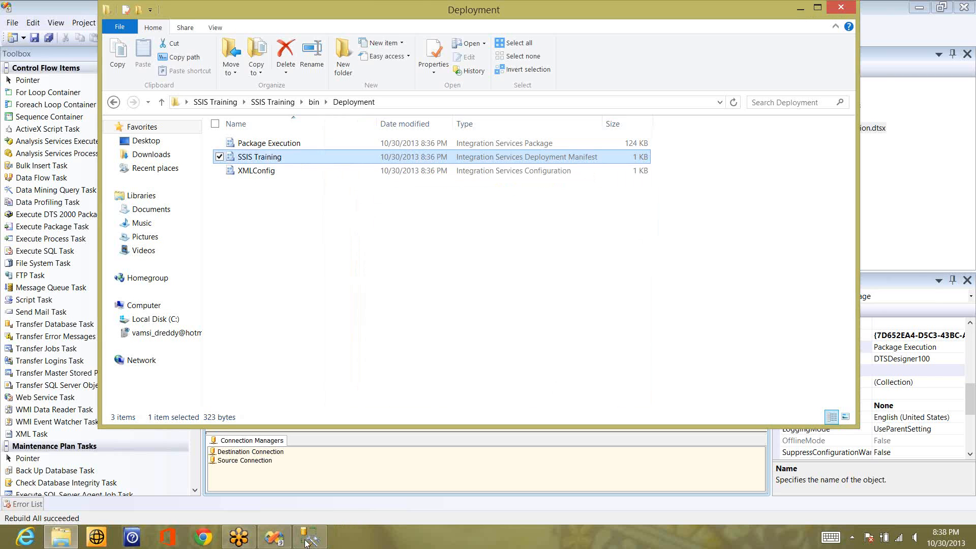
Step: Switch to SQL Server Management Studio, keep Object Explorer pinned open, and connect it to Integration Services
{"action": "left_click", "coordinate": [310, 542]}
{"action": "left_click", "coordinate": [7, 101]}
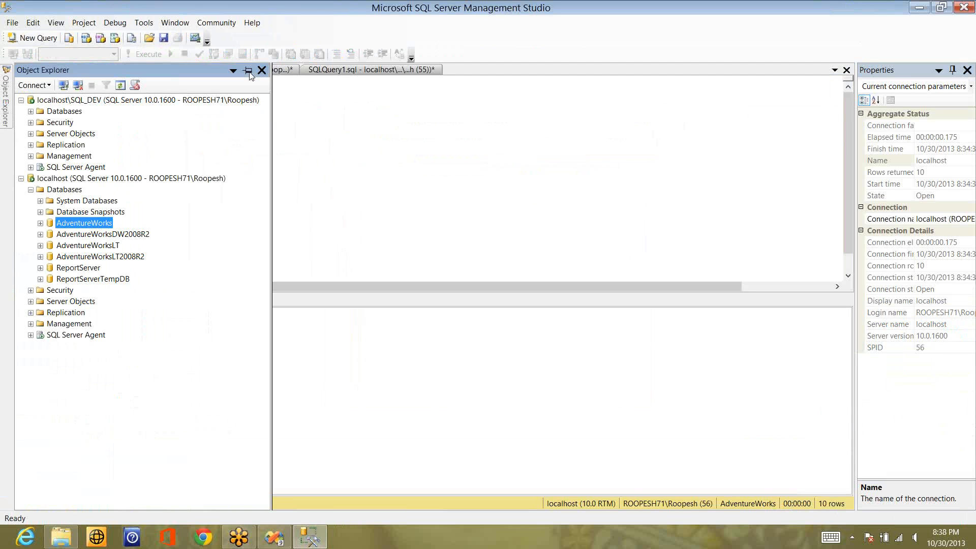
{"action": "left_click", "coordinate": [248, 71]}
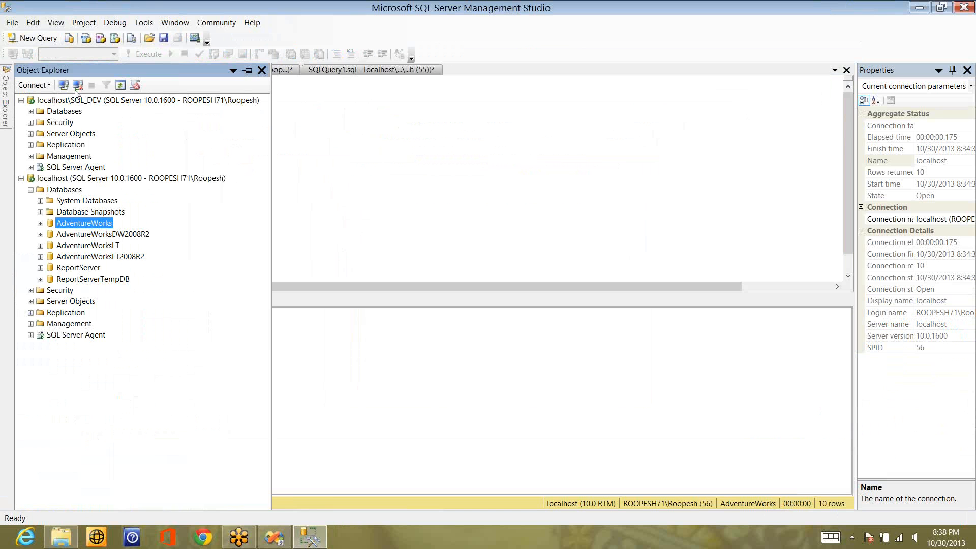
{"action": "left_click", "coordinate": [34, 85]}
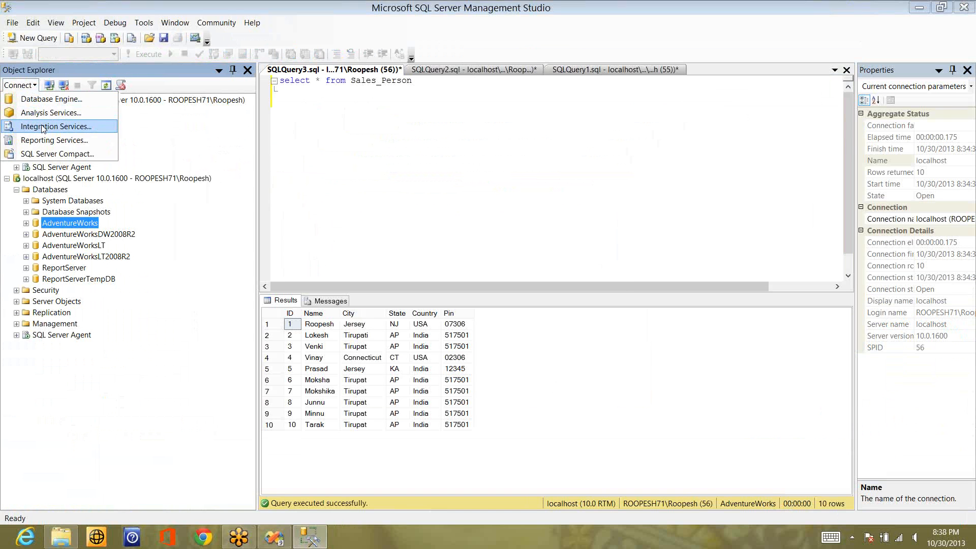
{"action": "left_click", "coordinate": [43, 127]}
{"action": "key", "text": "Return"}
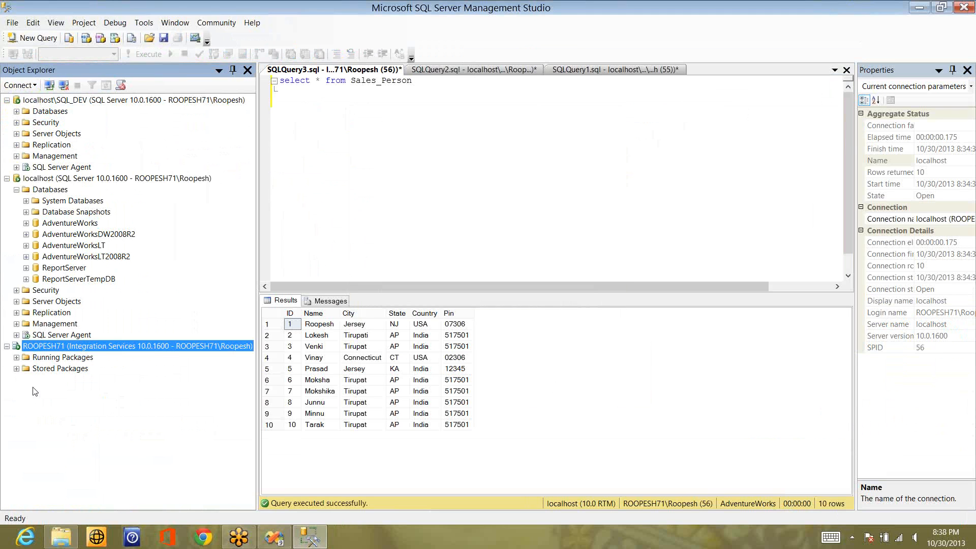
Step: Check the deployed Package Execution package in the MSDB folder of the Integration Services stored packages
{"action": "left_click", "coordinate": [16, 368]}
{"action": "left_click", "coordinate": [26, 390]}
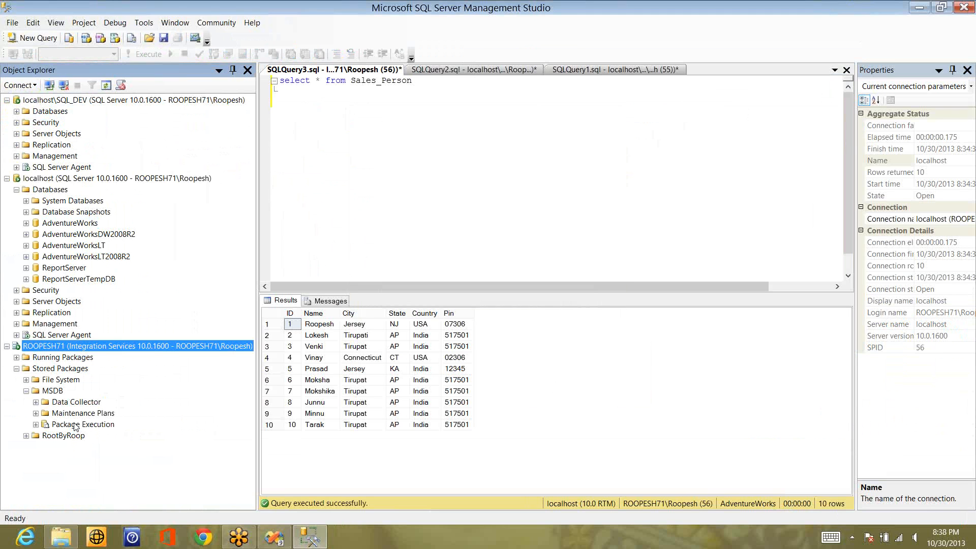
{"action": "left_click", "coordinate": [75, 425]}
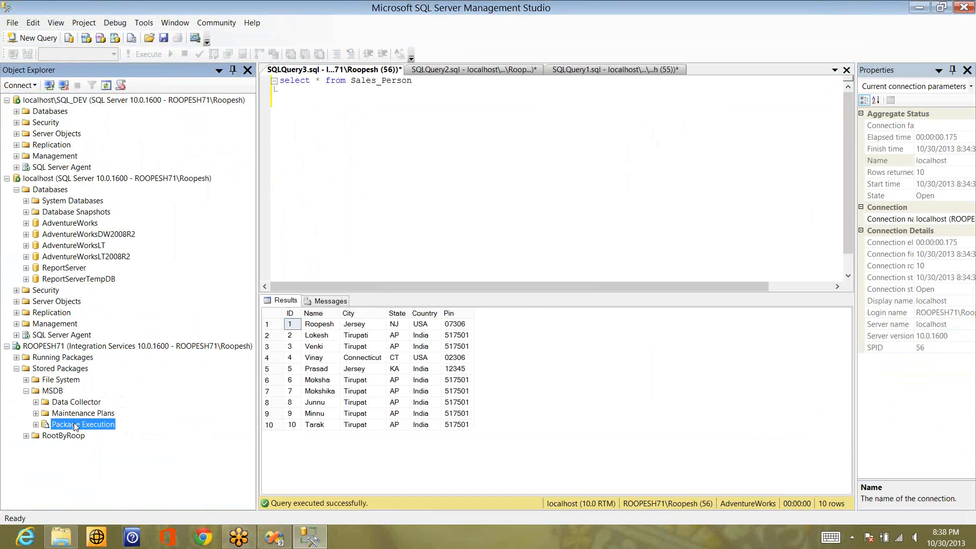
Step: Open a Command Prompt window, and browse in File Explorer to C:\Program Files\Microsoft SQL Server\100\DTS\Binn
{"action": "key", "text": "super+r"}
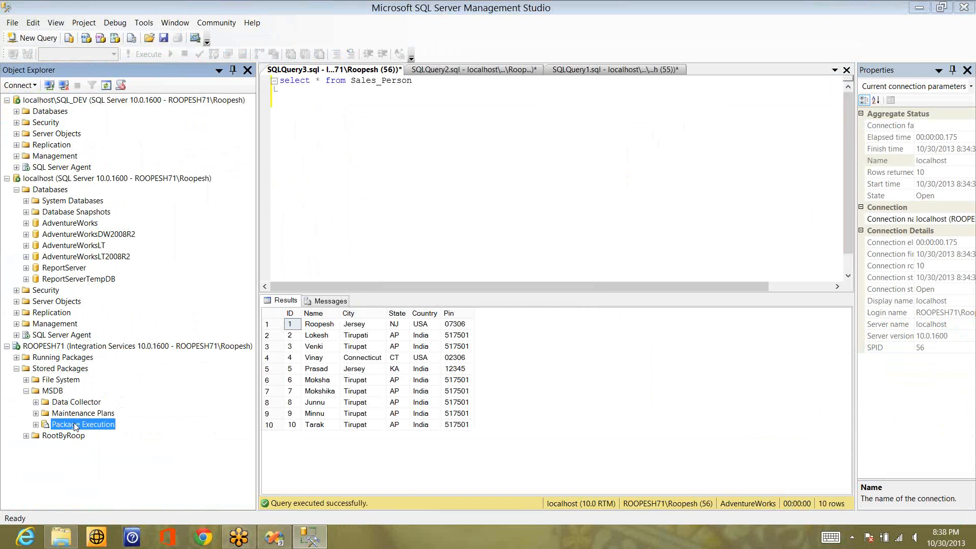
{"action": "key", "text": "Return"}
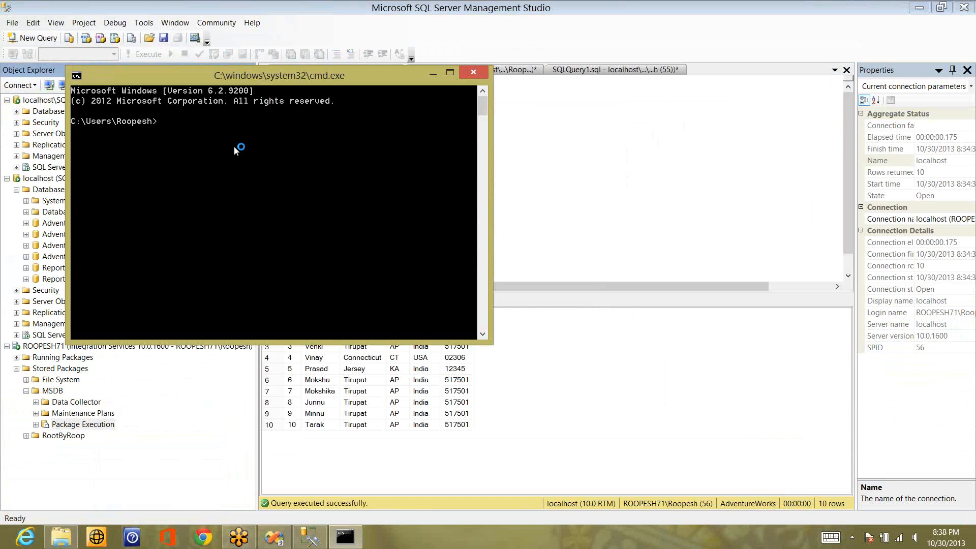
{"action": "key", "text": "super+e"}
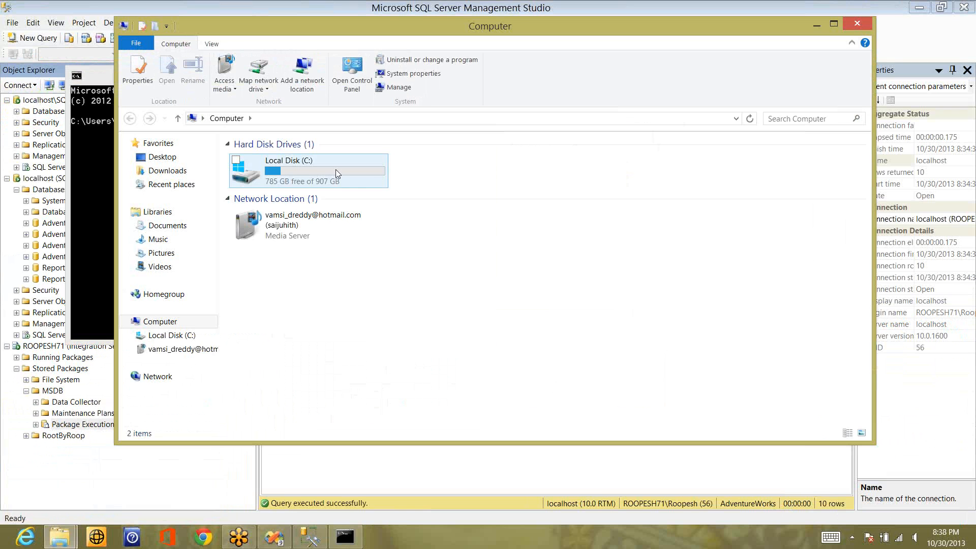
{"action": "left_click", "coordinate": [311, 170]}
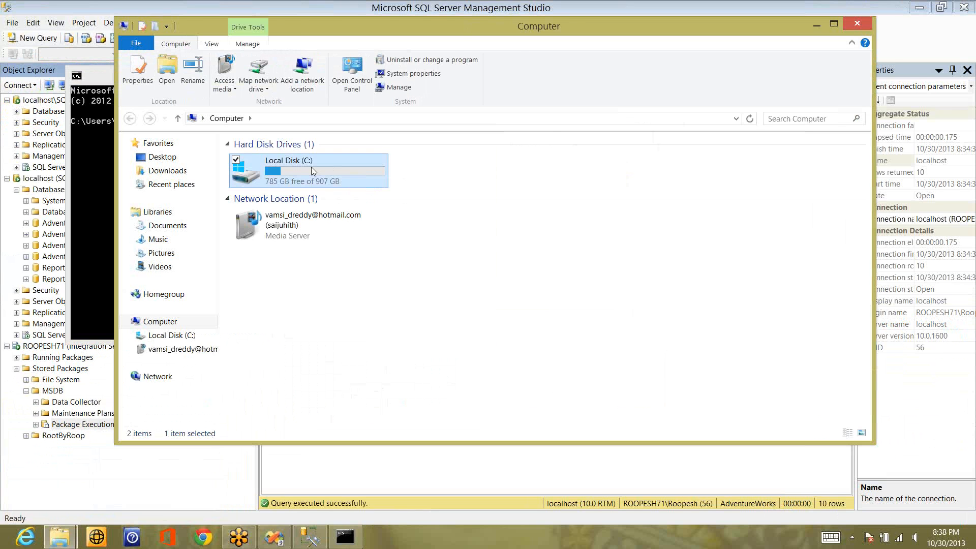
{"action": "double_click", "coordinate": [312, 171]}
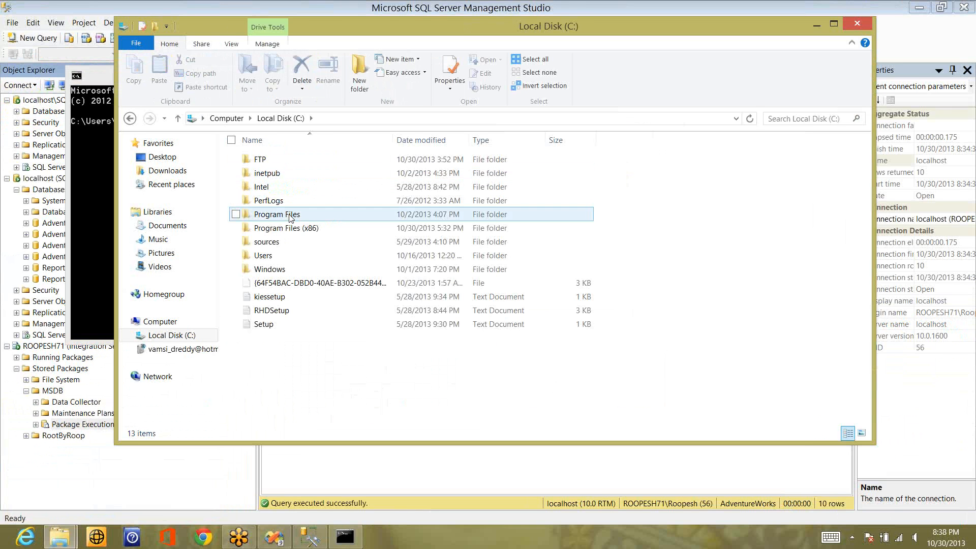
{"action": "left_click", "coordinate": [291, 216]}
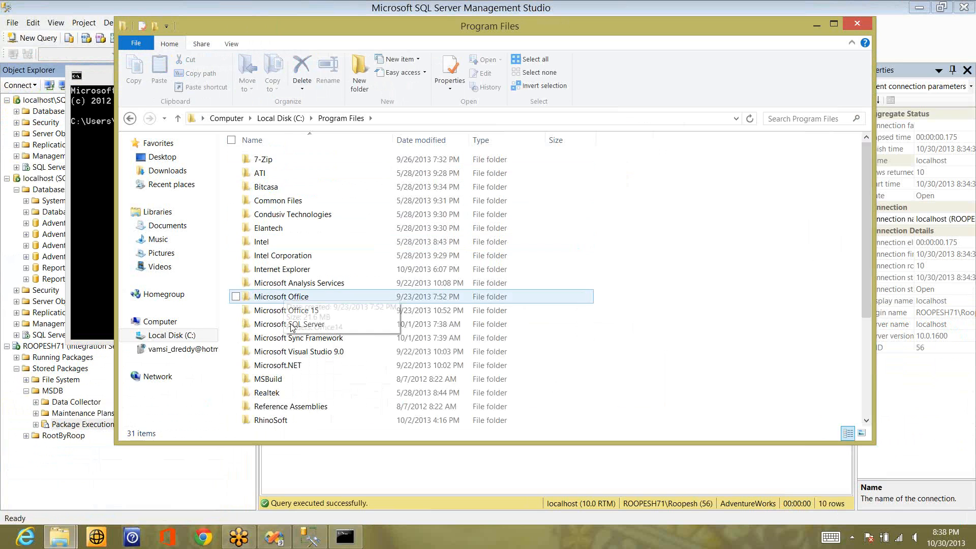
{"action": "double_click", "coordinate": [292, 325]}
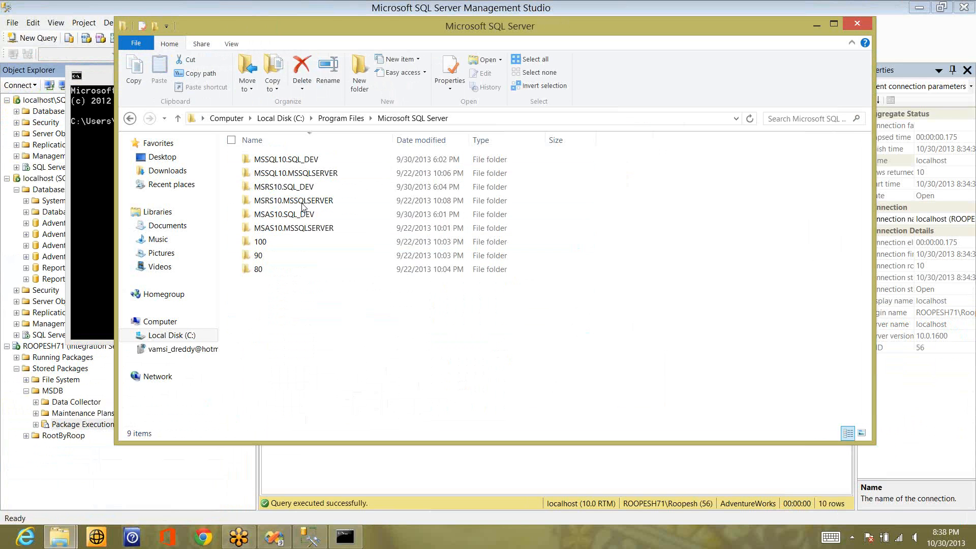
{"action": "left_click", "coordinate": [288, 242]}
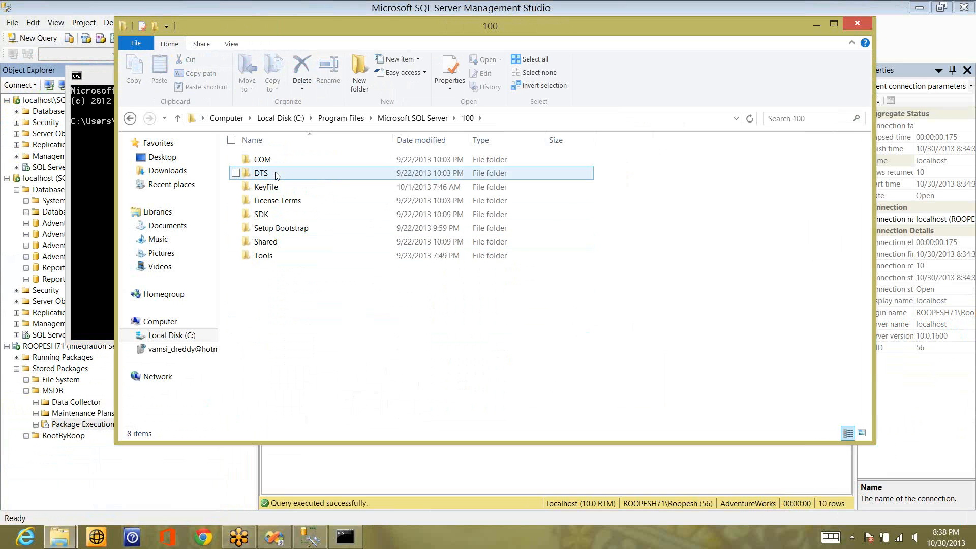
{"action": "left_click", "coordinate": [275, 171]}
{"action": "key", "text": "Return"}
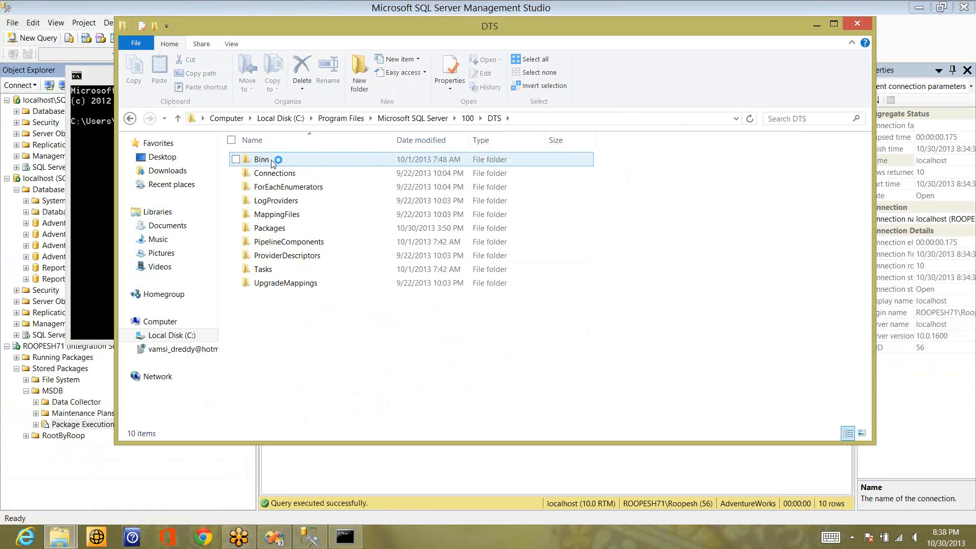
{"action": "double_click", "coordinate": [272, 160]}
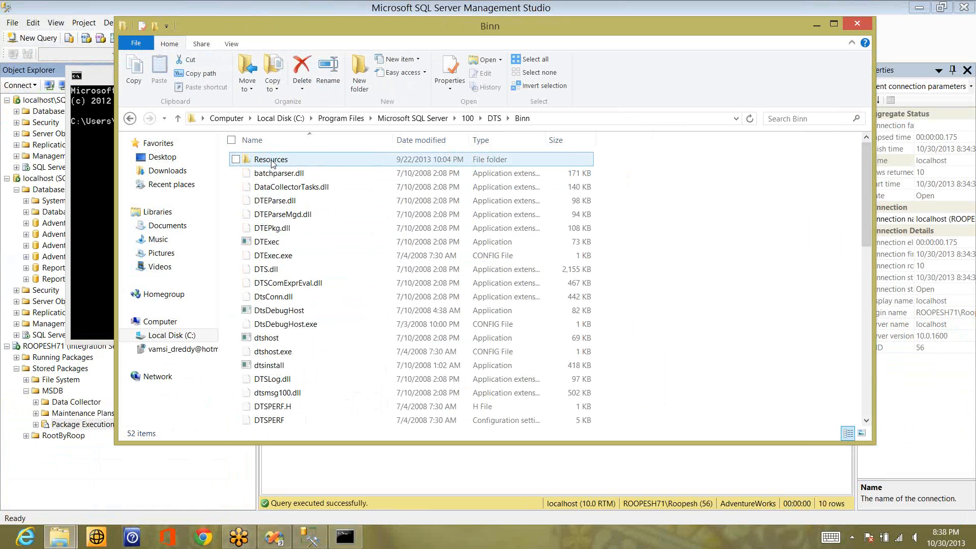
Step: Locate the DTExec application among the files in the Binn folder
{"action": "left_click", "coordinate": [280, 243]}
{"action": "key", "text": "Down"}
{"action": "key", "text": "Up"}
{"action": "key", "text": "Up"}
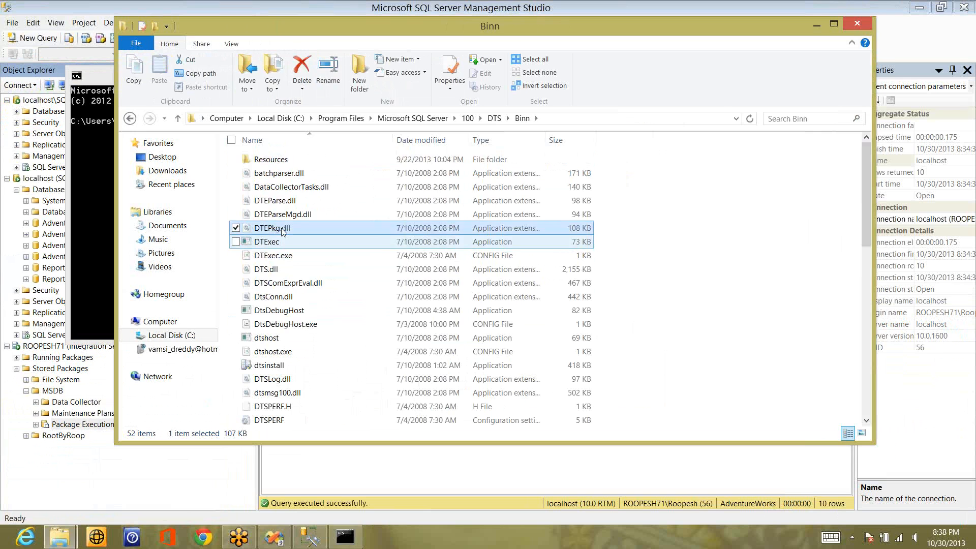
Step: Copy the Binn folder's path from File Explorer and change the Command Prompt directory to C:\Program Files\Microsoft SQL Server\100\DTS\Binn
{"action": "key", "text": "alt+Tab"}
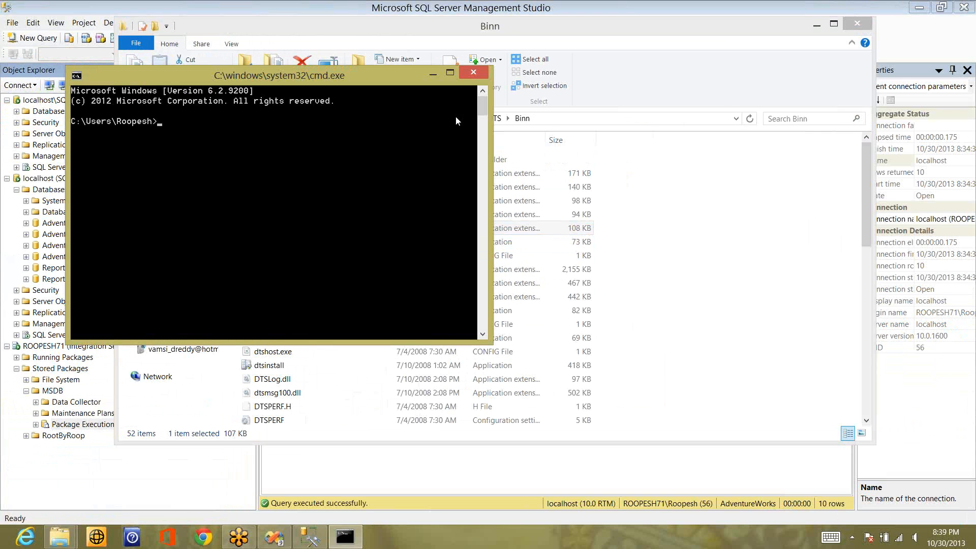
{"action": "key", "text": "alt+Tab"}
{"action": "left_click", "coordinate": [549, 120]}
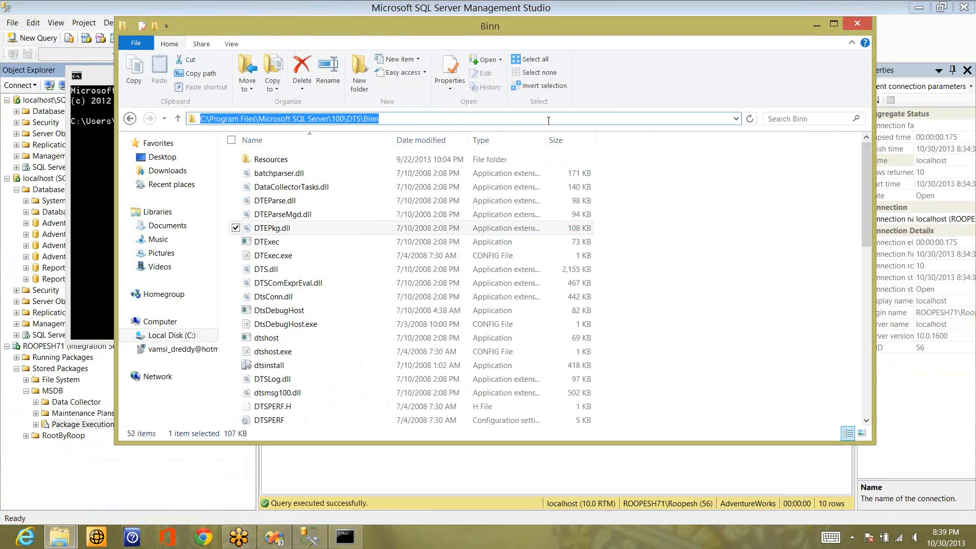
{"action": "key", "text": "alt+Tab"}
{"action": "type", "text": "cd"}
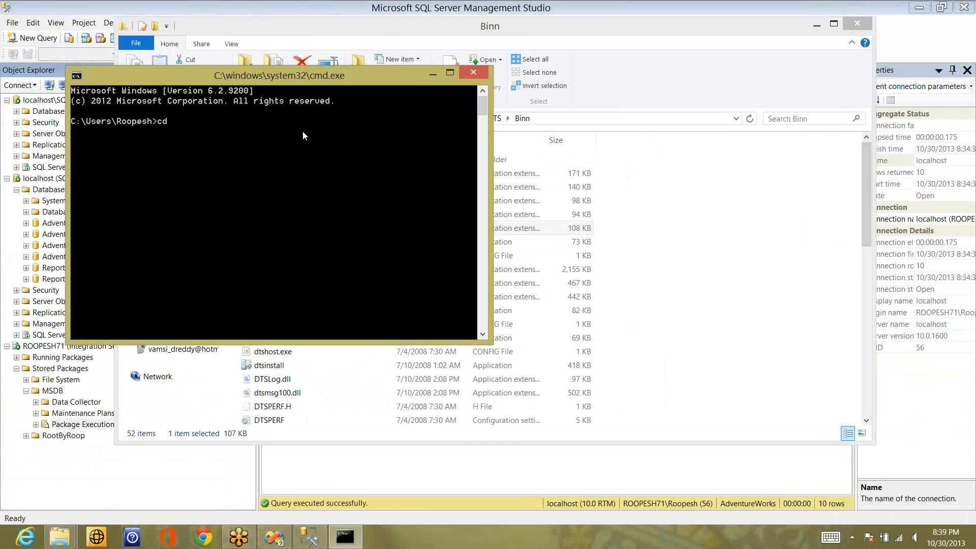
{"action": "right_click", "coordinate": [262, 178]}
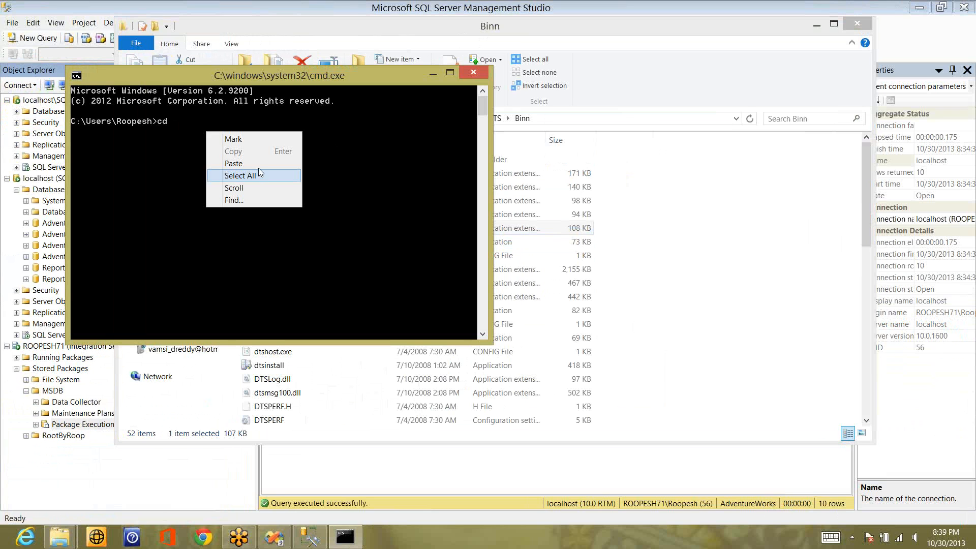
{"action": "key", "text": "Up"}
{"action": "key", "text": "Return"}
{"action": "key", "text": "Return"}
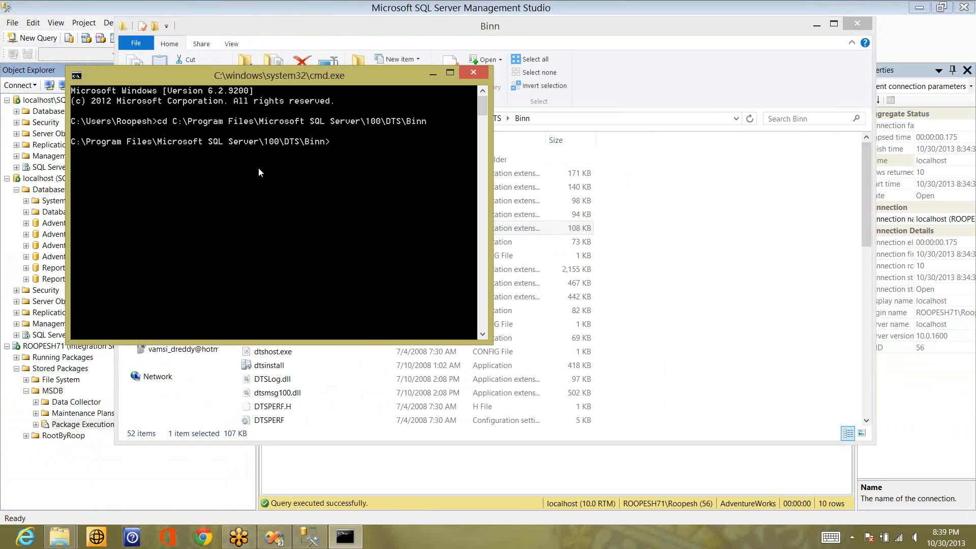
Step: Launch the Execute Package Utility from the Command Prompt with dtexecui.exe, and move its window beside the console
{"action": "type", "text": "ext"}
{"action": "key", "text": "BackSpace"}
{"action": "type", "text": "texecui.exe"}
{"action": "key", "text": "Return"}
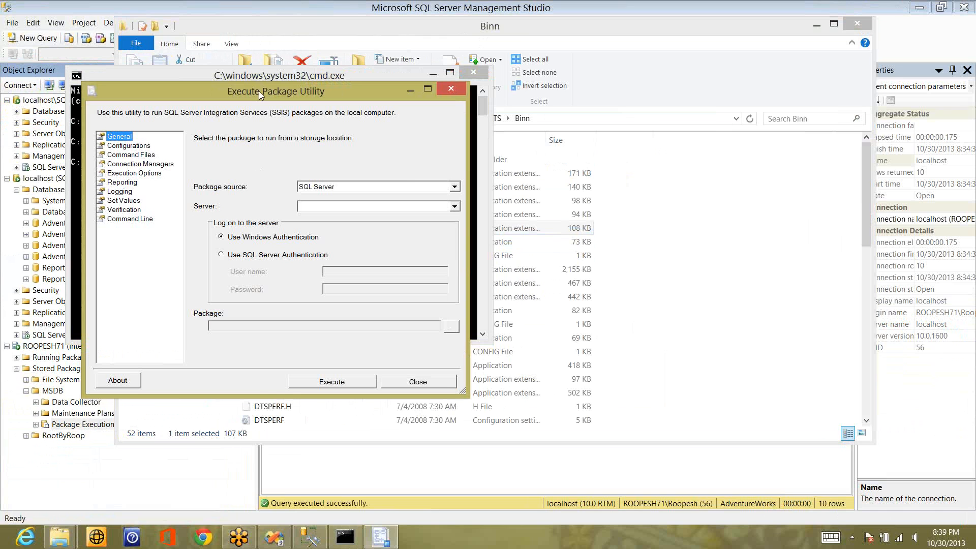
{"action": "left_click_drag", "start_coordinate": [501, 105], "coordinate": [501, 105]}
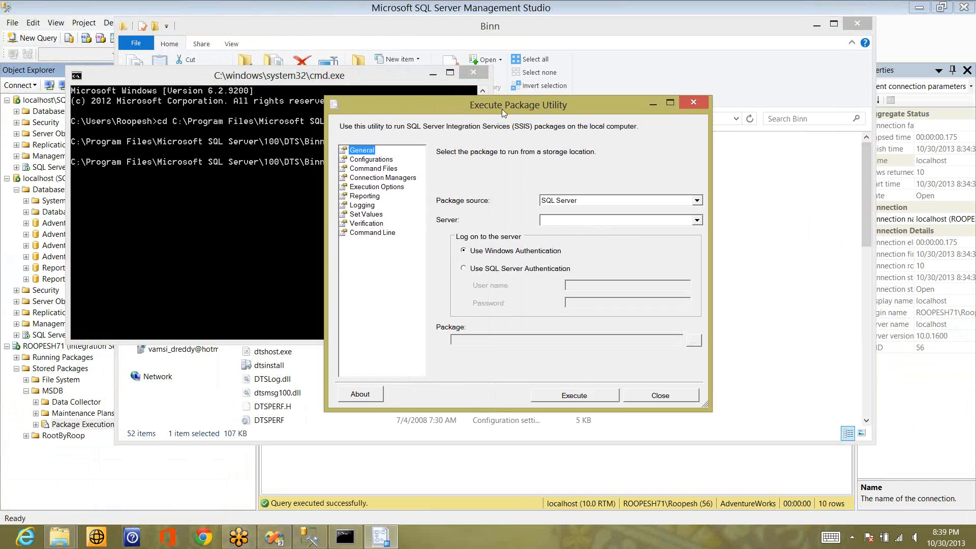
{"action": "left_click_drag", "start_coordinate": [501, 108], "coordinate": [654, 105]}
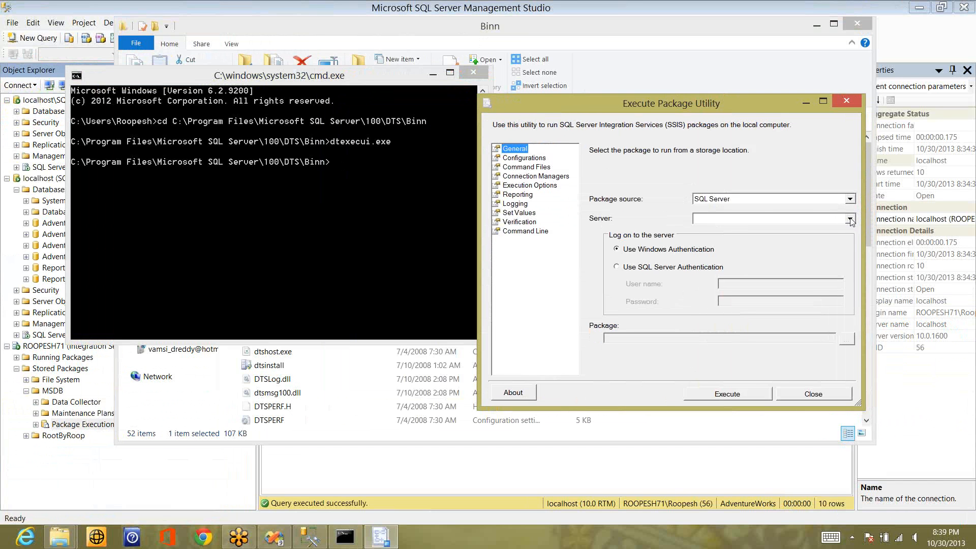
Step: Set the server to .\SQL_DEV and select Package Execution as the SSIS package to run
{"action": "left_click", "coordinate": [823, 216]}
{"action": "type", "text": ".\\SQL_DEV"}
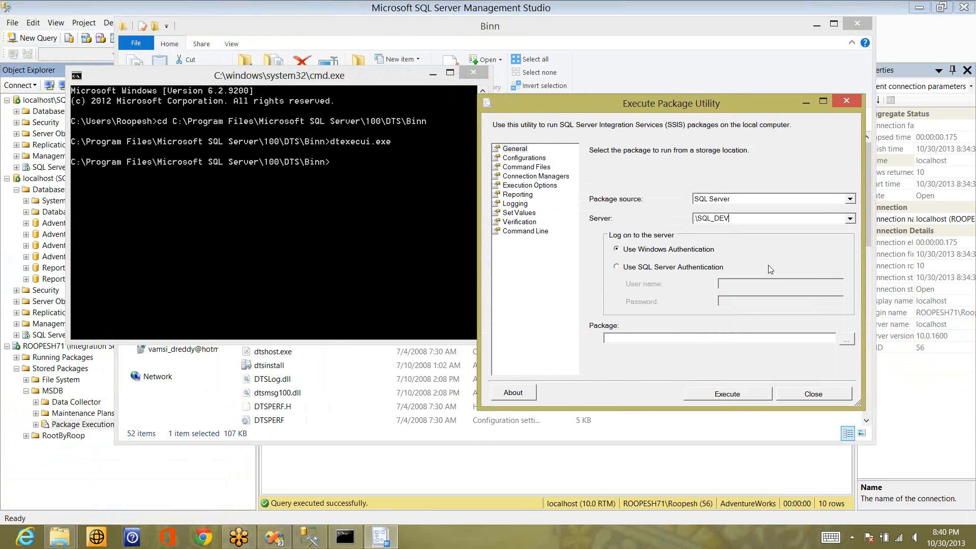
{"action": "left_click", "coordinate": [846, 340]}
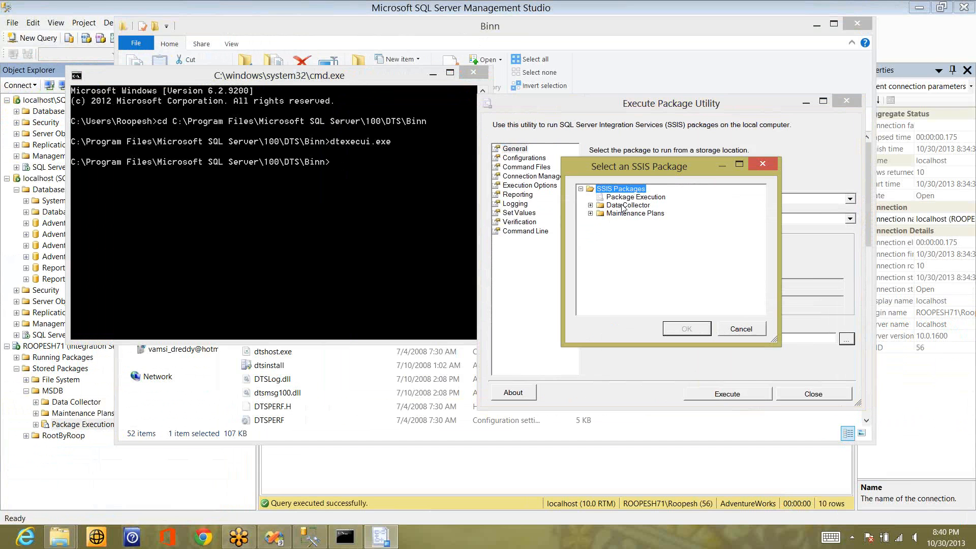
{"action": "left_click", "coordinate": [630, 198]}
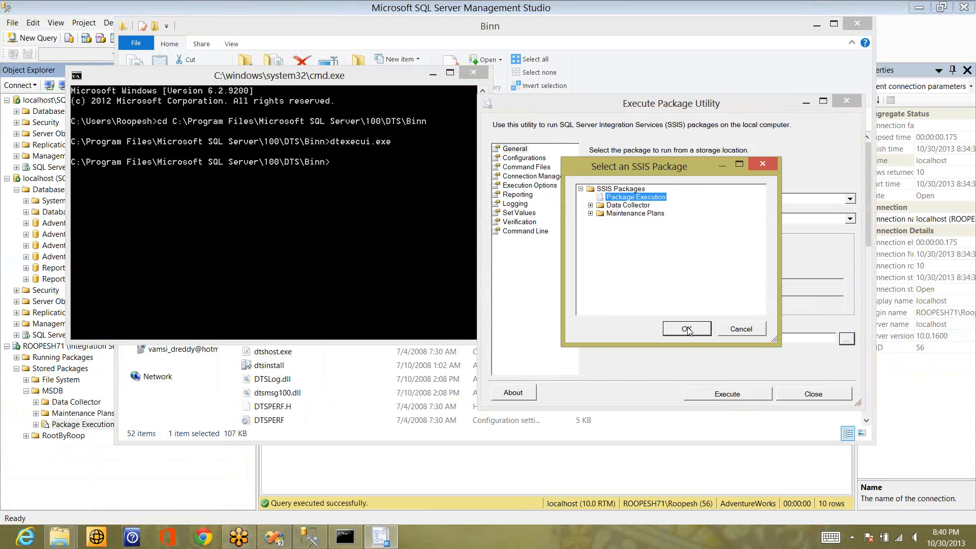
{"action": "left_click", "coordinate": [686, 330]}
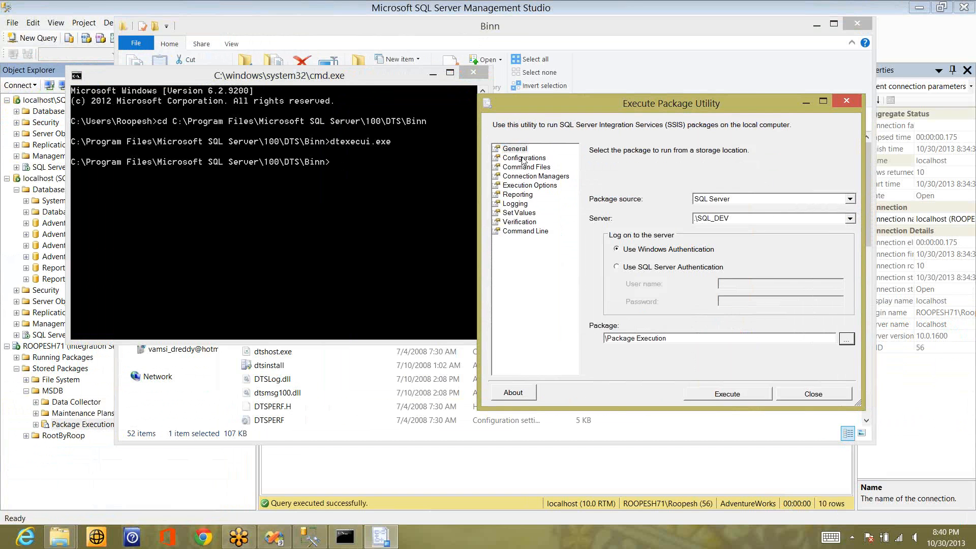
Step: Review the package's configuration files and connection managers, trying the selection of the destination connection for a connection string update
{"action": "left_click", "coordinate": [522, 157]}
{"action": "left_click", "coordinate": [523, 159]}
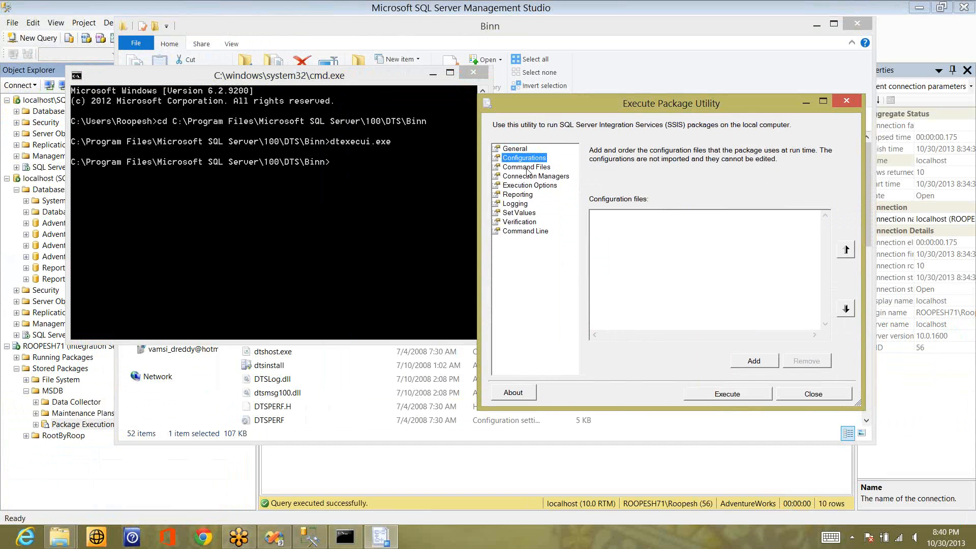
{"action": "left_click", "coordinate": [530, 178]}
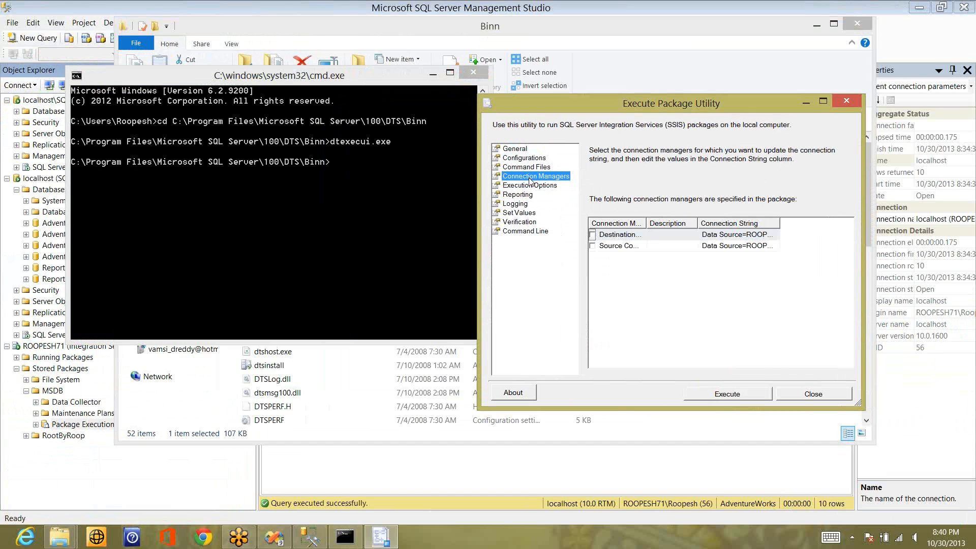
{"action": "left_click", "coordinate": [593, 235]}
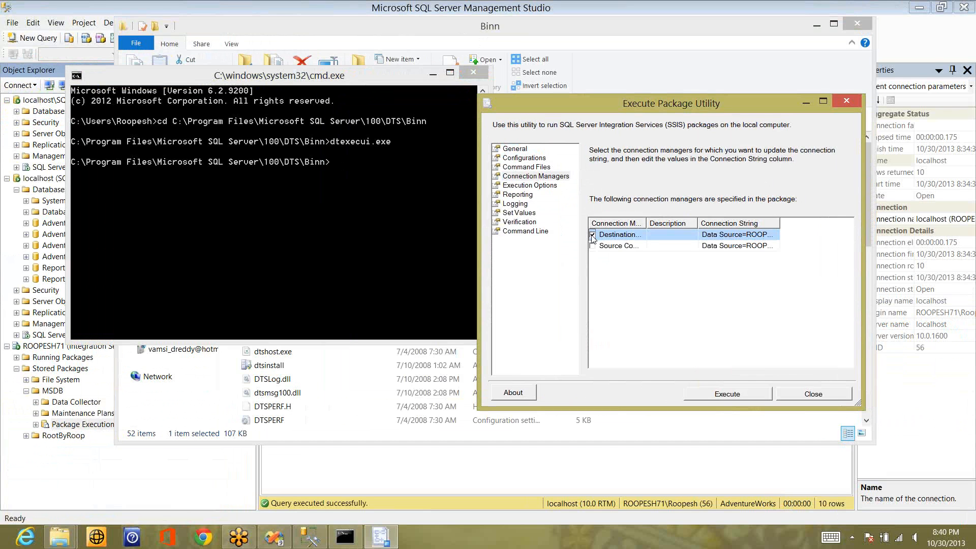
Step: Examine the execution options, switching Validate package without executing and Enable package checkpoints on and off again
{"action": "left_click", "coordinate": [515, 186]}
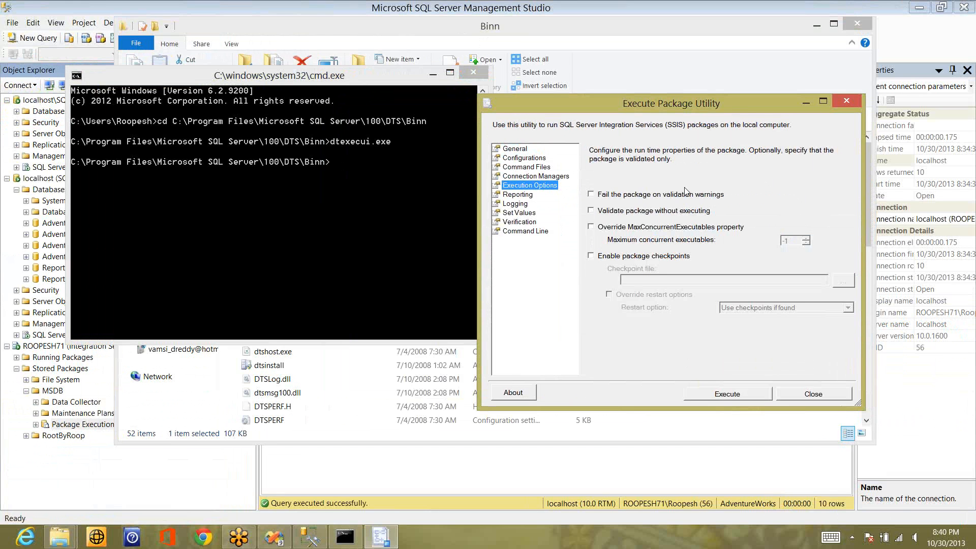
{"action": "left_click", "coordinate": [626, 213]}
{"action": "left_click", "coordinate": [626, 213]}
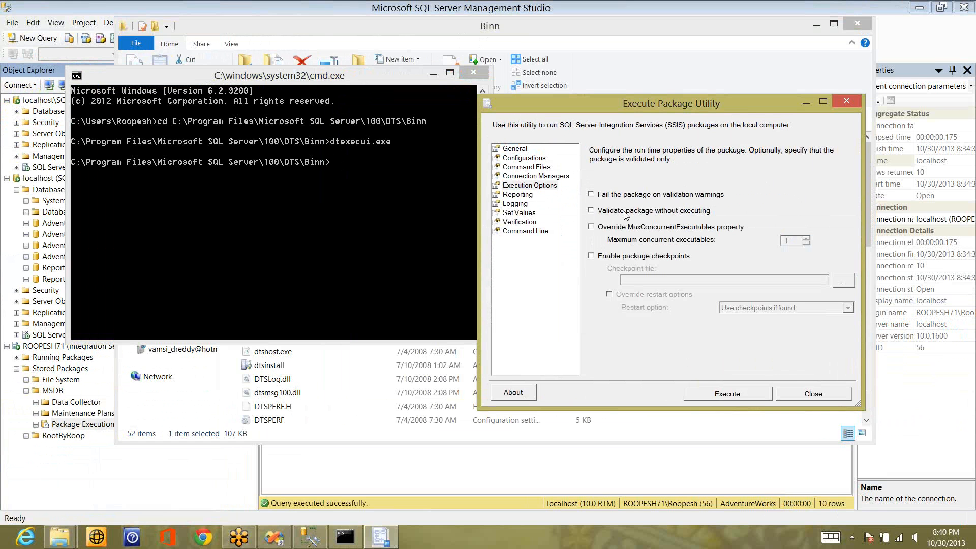
{"action": "left_click", "coordinate": [626, 213]}
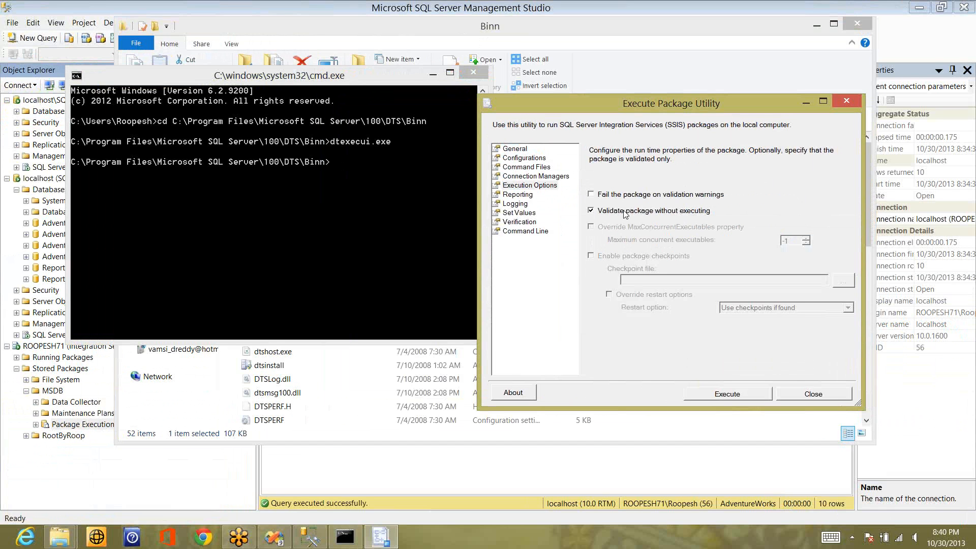
{"action": "left_click", "coordinate": [625, 213]}
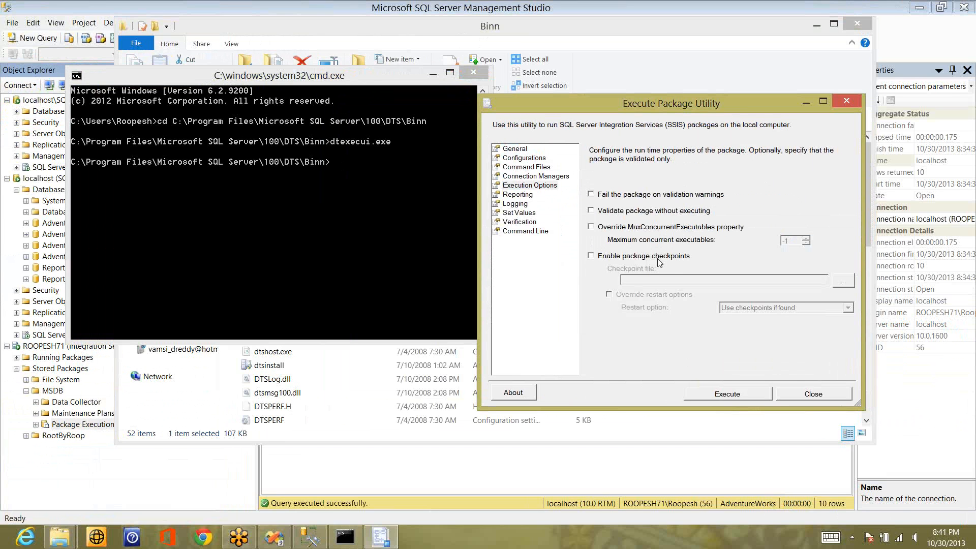
{"action": "left_click", "coordinate": [658, 257]}
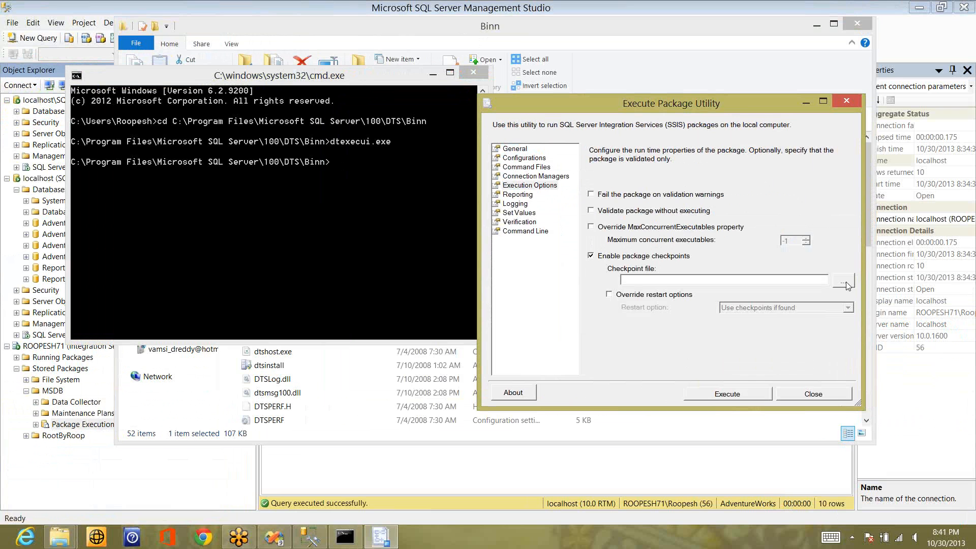
{"action": "left_click", "coordinate": [644, 258]}
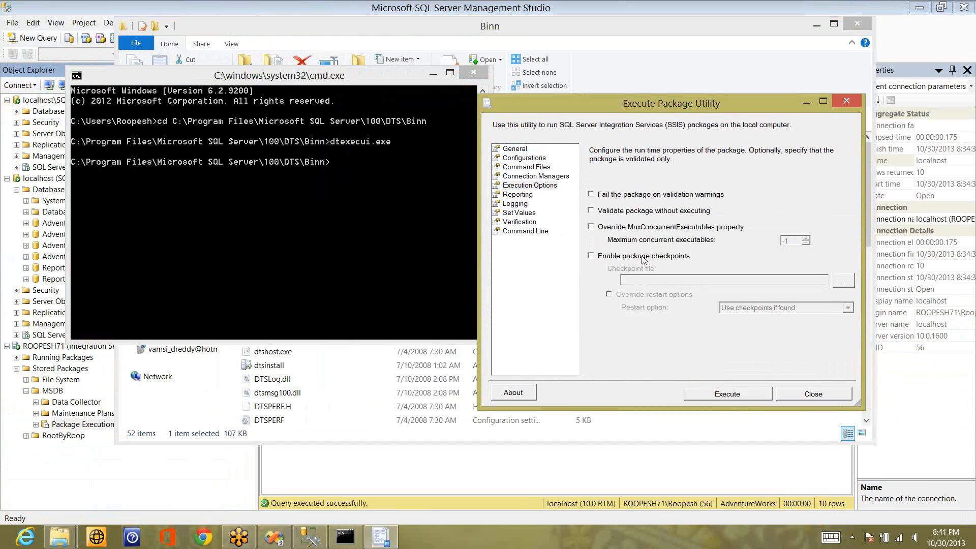
Step: Review the console reporting options and the log providers available for the package without choosing one
{"action": "left_click", "coordinate": [515, 196]}
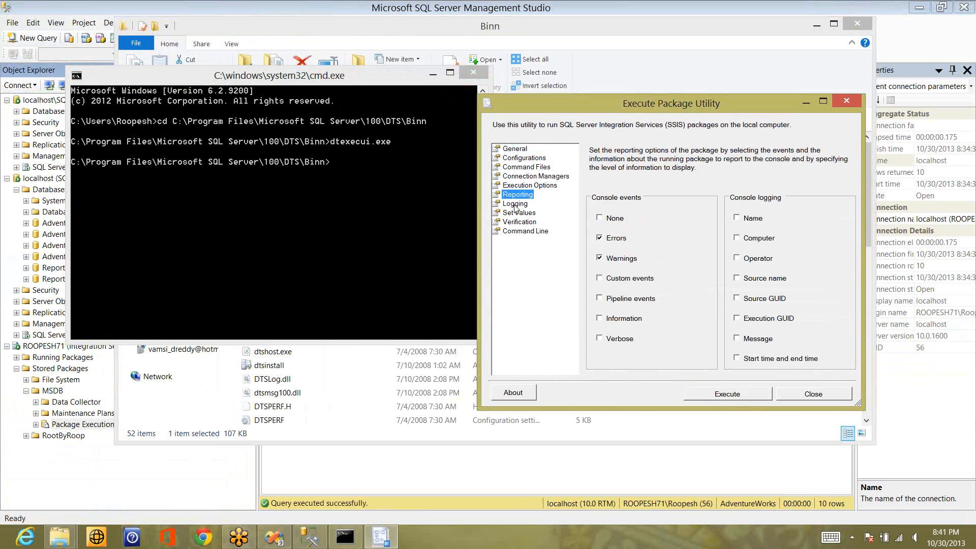
{"action": "left_click", "coordinate": [514, 208]}
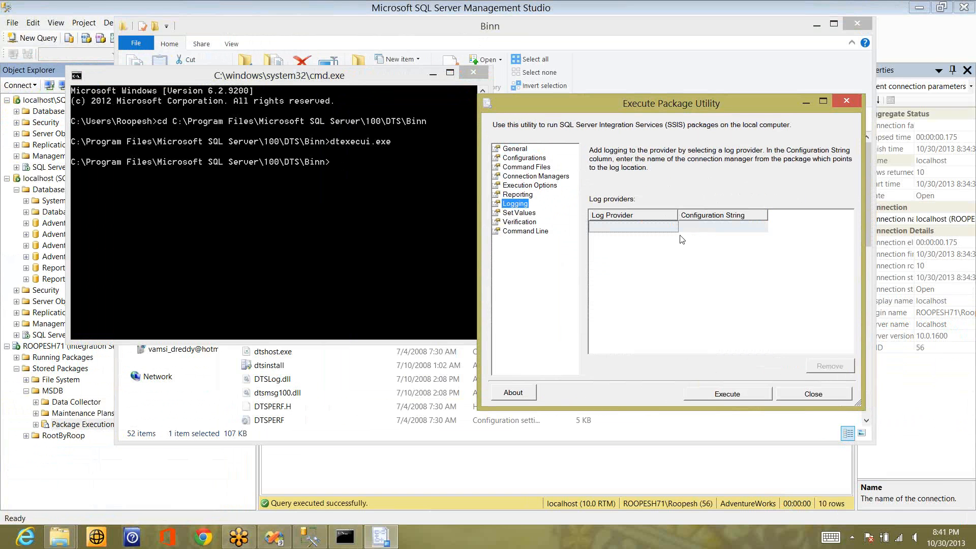
{"action": "left_click", "coordinate": [669, 230]}
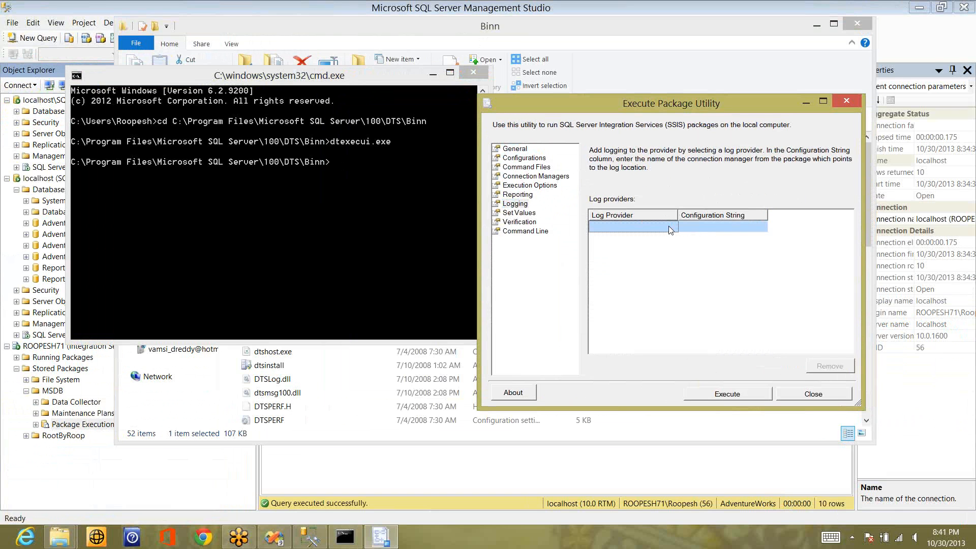
{"action": "left_click", "coordinate": [670, 228]}
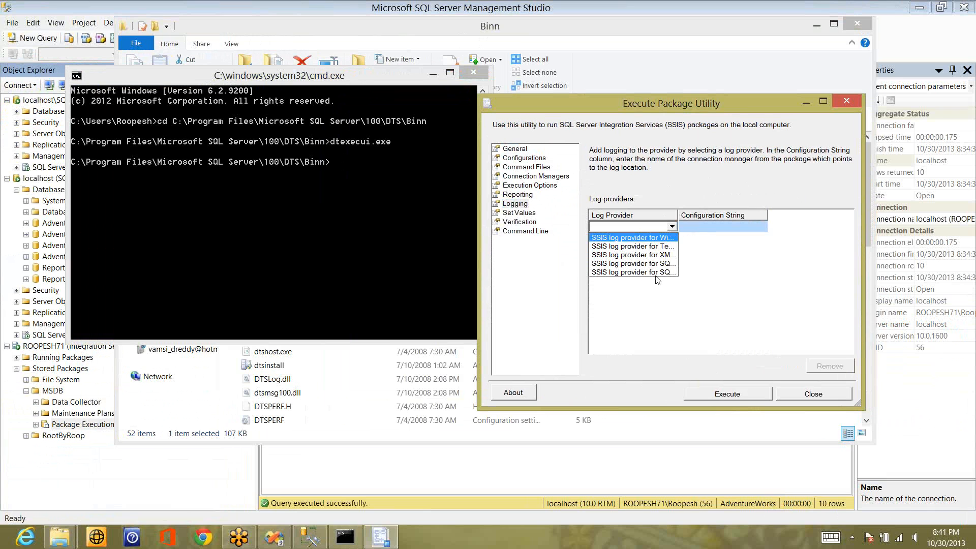
{"action": "left_click", "coordinate": [696, 255]}
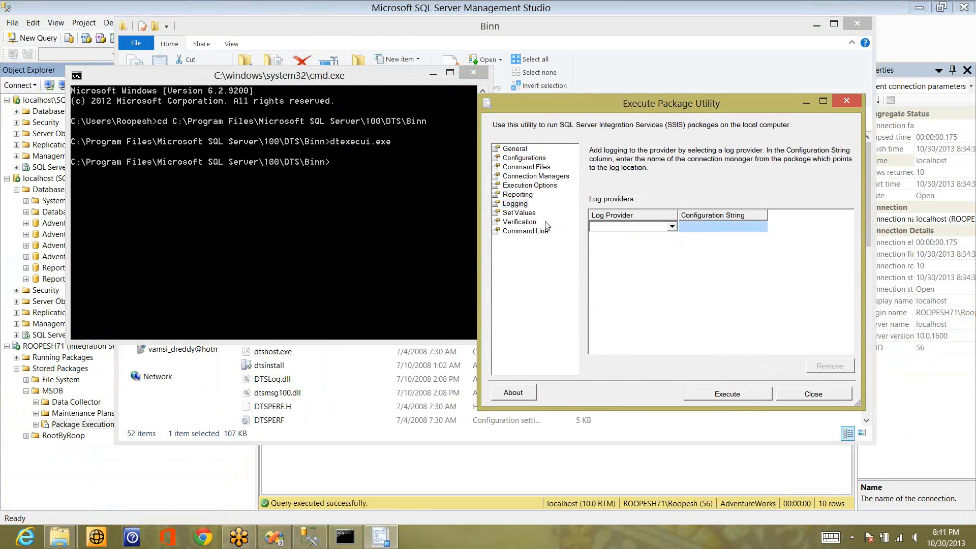
Step: Review the run-time property values and the package verification options, switching Verify package ID on and off again
{"action": "left_click", "coordinate": [530, 214]}
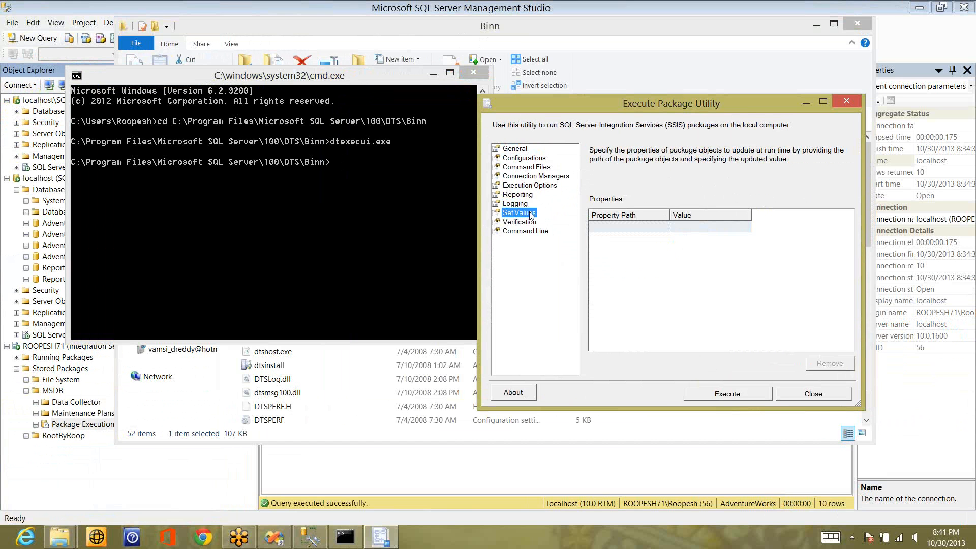
{"action": "left_click", "coordinate": [524, 222]}
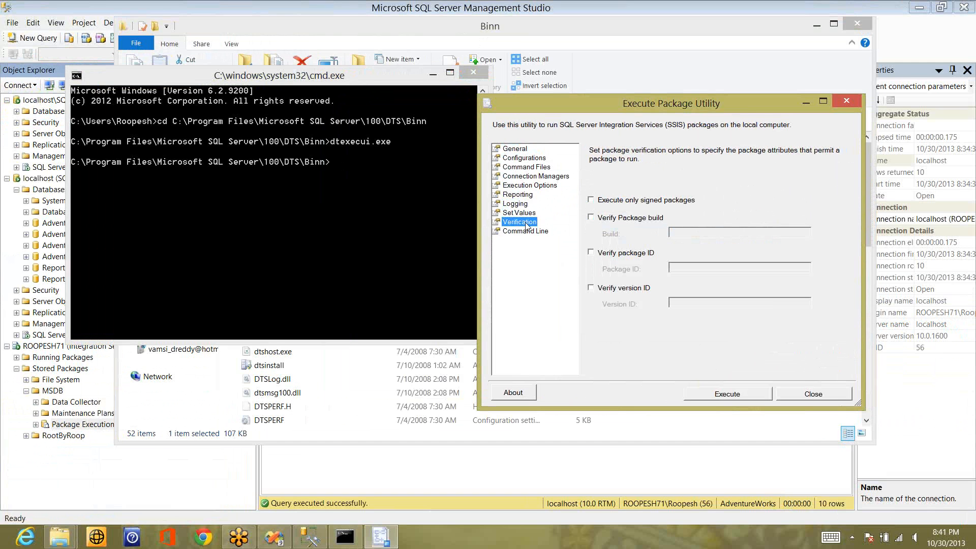
{"action": "left_click", "coordinate": [605, 256]}
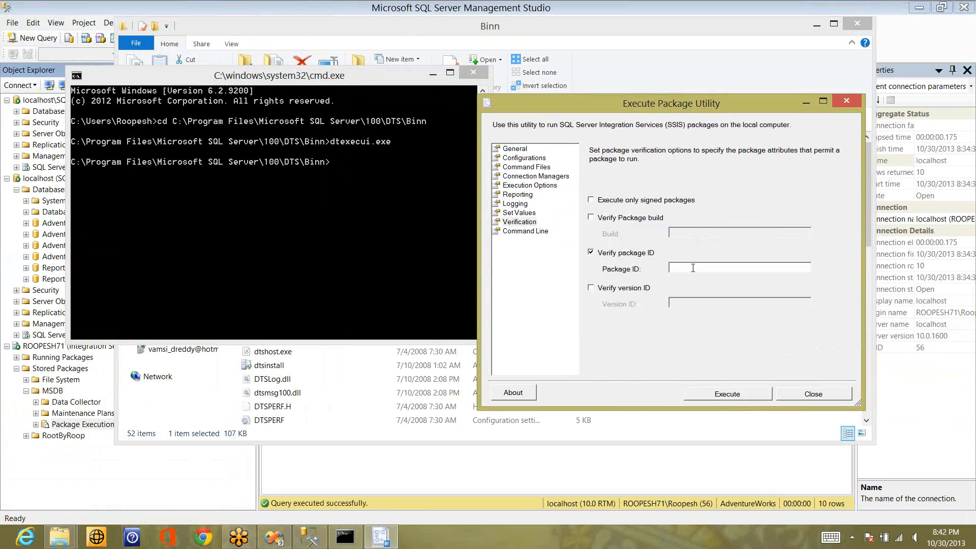
{"action": "left_click", "coordinate": [608, 254]}
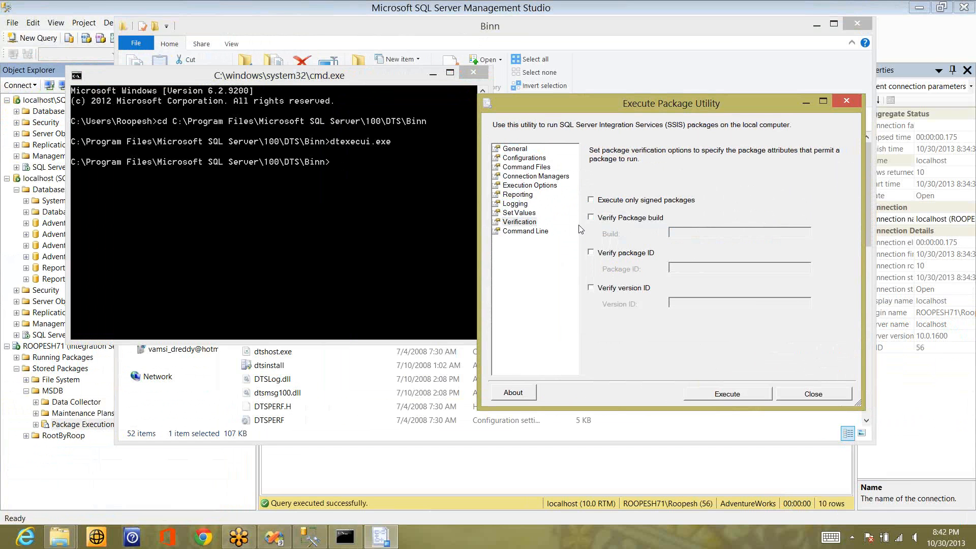
Step: Copy the whole generated command line for the package from the Execute Package Utility
{"action": "left_click", "coordinate": [527, 234]}
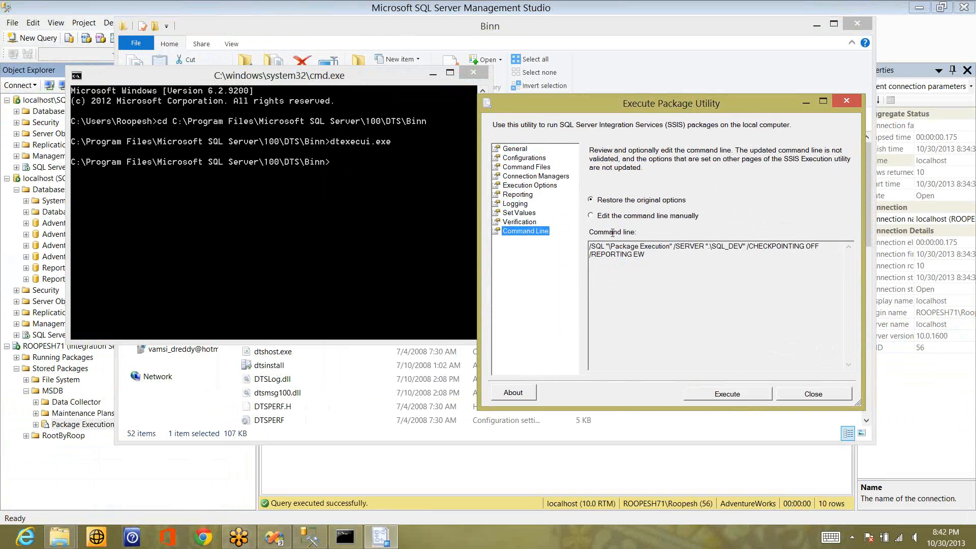
{"action": "left_click_drag", "start_coordinate": [612, 232], "coordinate": [573, 239]}
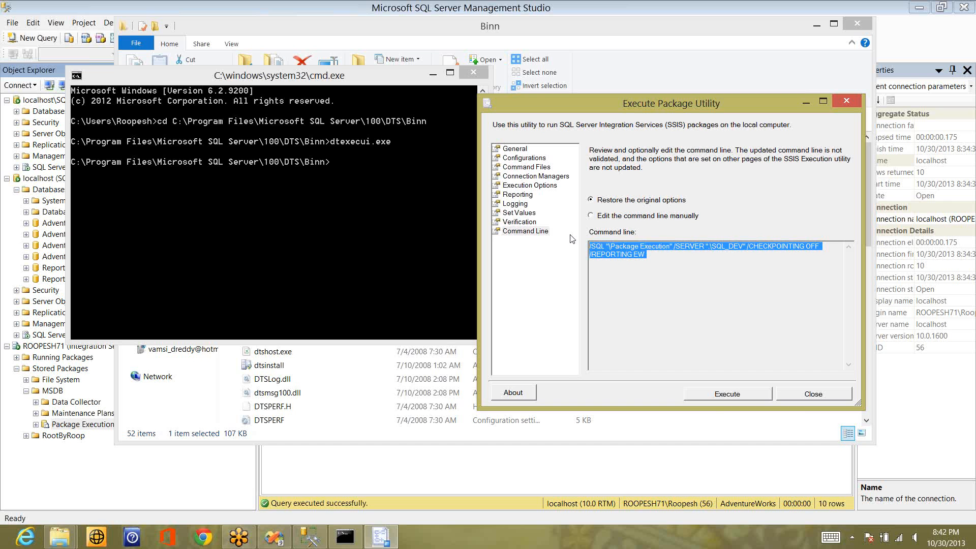
{"action": "left_click", "coordinate": [344, 162]}
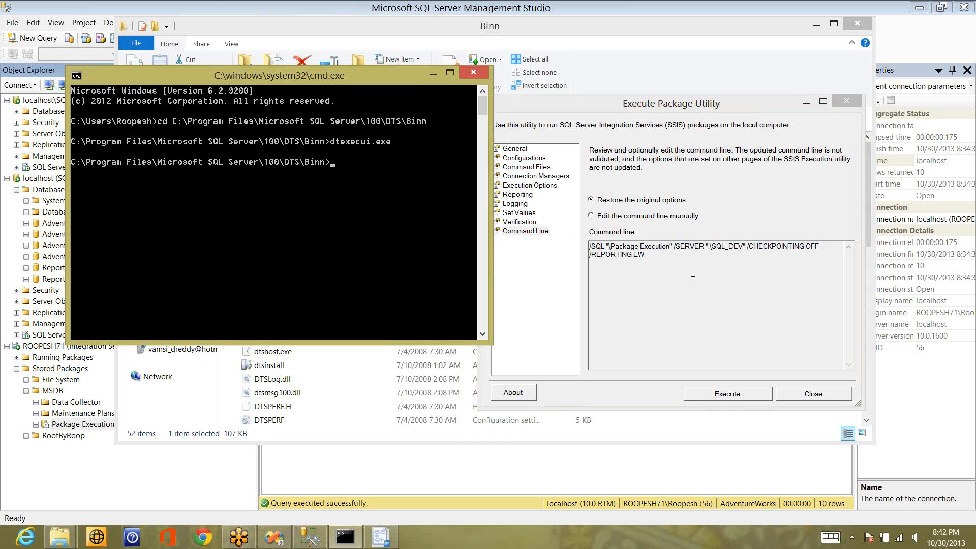
{"action": "left_click", "coordinate": [674, 257]}
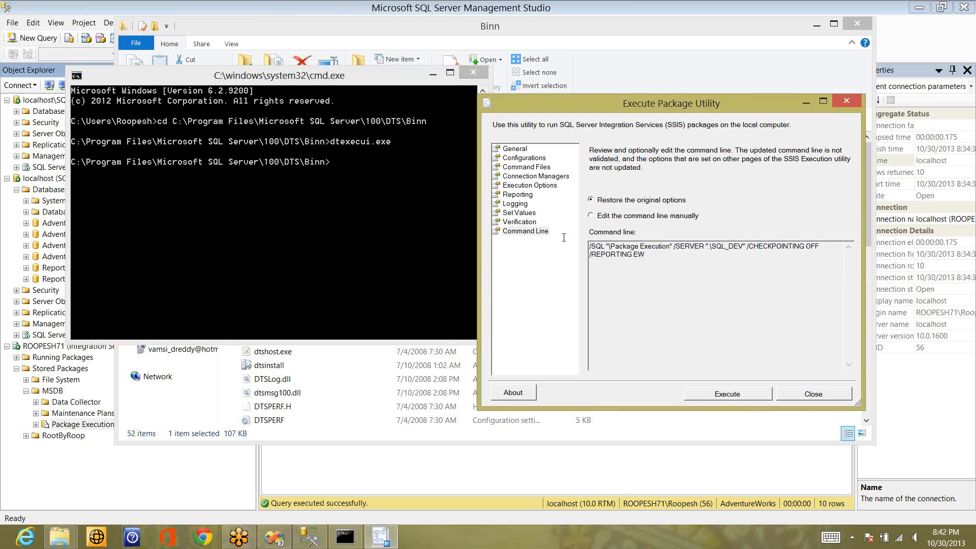
{"action": "key", "text": "ctrl+a"}
{"action": "key", "text": "ctrl+c"}
Step: Paste the copied command line into a new Notepad document and return to the Execute Package Utility
{"action": "key", "text": "super+r"}
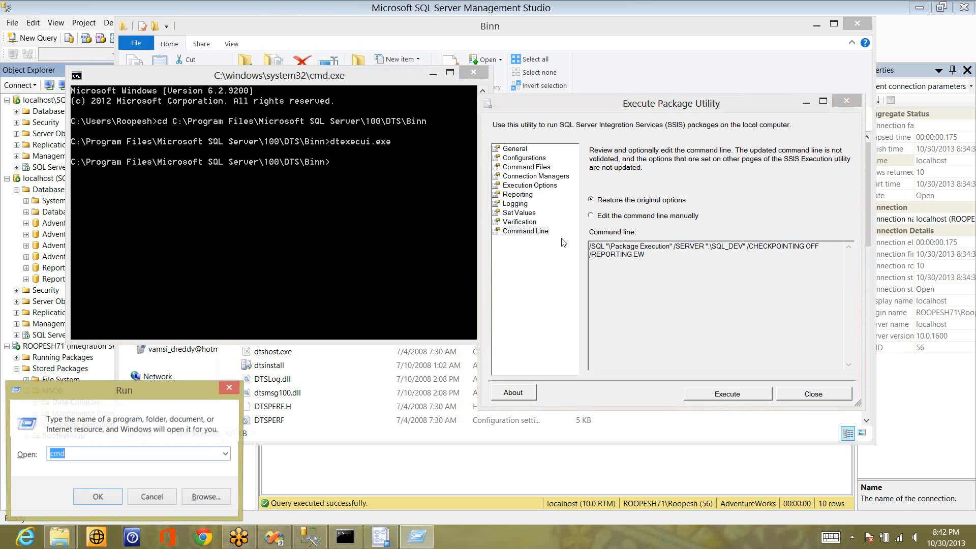
{"action": "key", "text": "Down"}
{"action": "key", "text": "Down"}
{"action": "key", "text": "Return"}
{"action": "key", "text": "ctrl+v"}
{"action": "key", "text": "alt+Tab"}
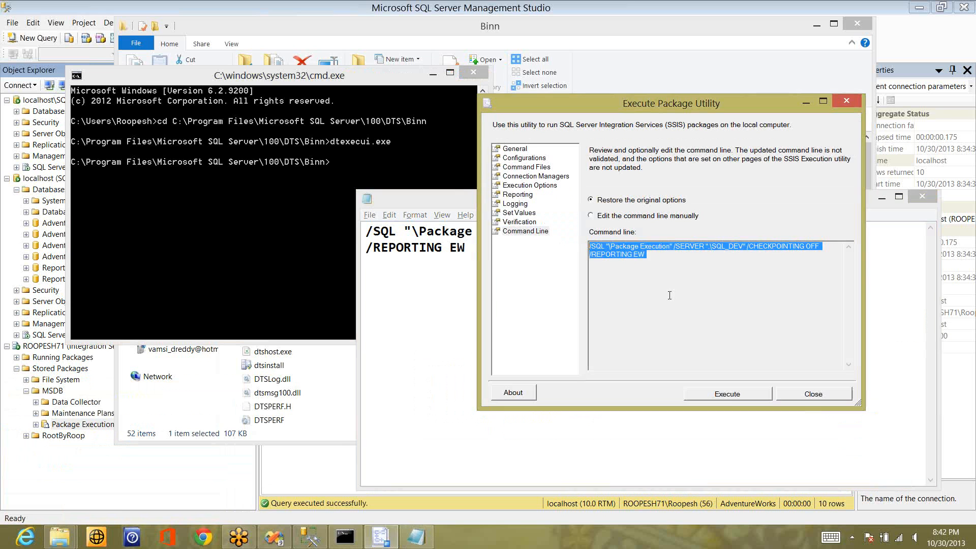
Step: Execute the package from the Execute Package Utility, acknowledge its start and end messages, and review the execution progress before closing it
{"action": "left_click", "coordinate": [727, 395]}
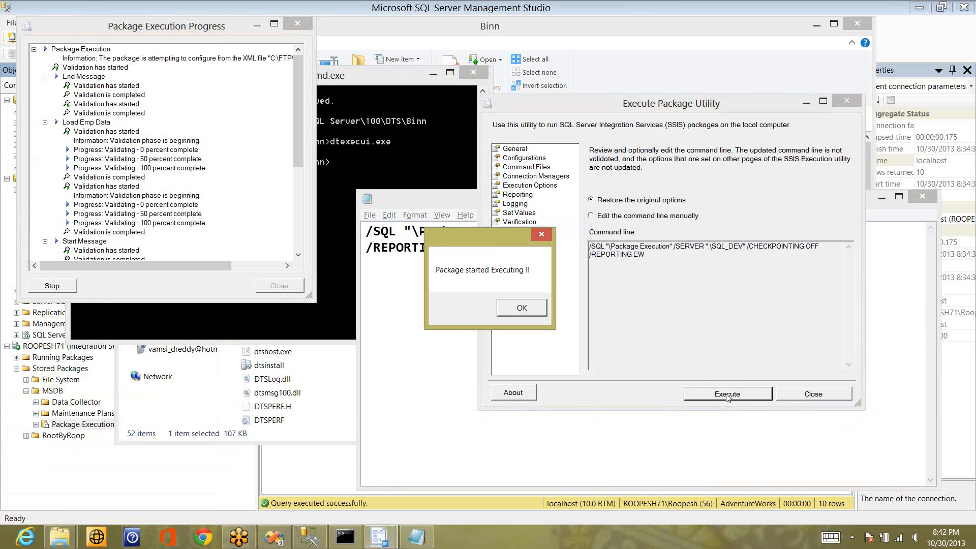
{"action": "left_click", "coordinate": [521, 309]}
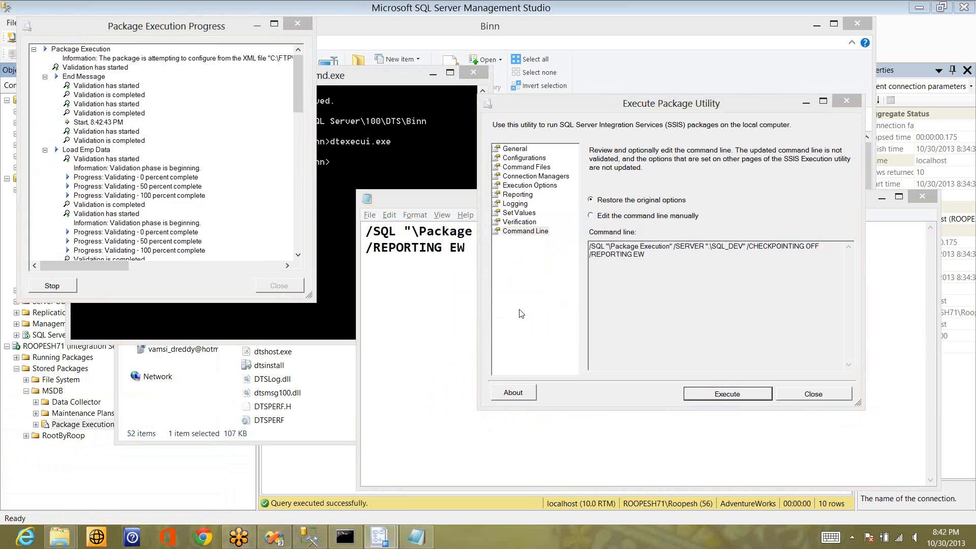
{"action": "left_click", "coordinate": [521, 308]}
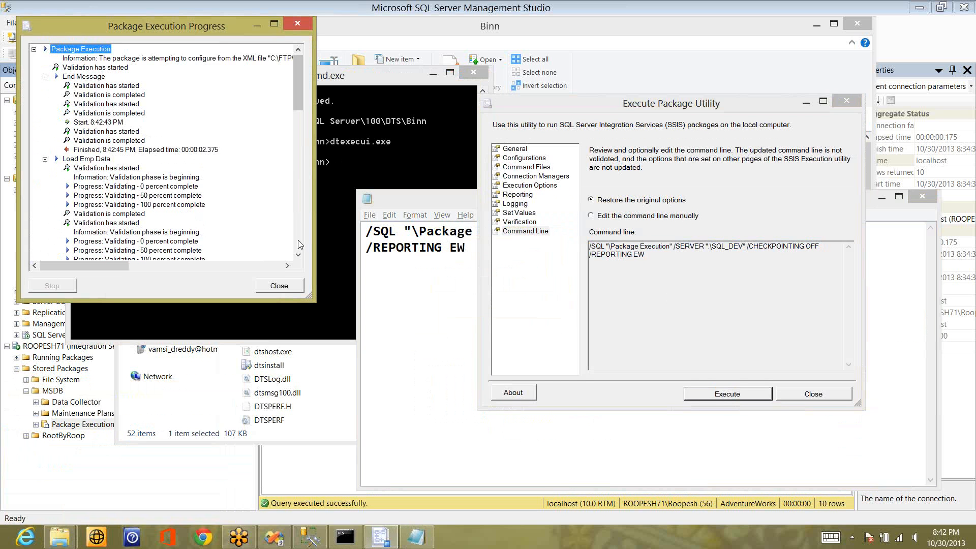
{"action": "scroll", "coordinate": [299, 239], "scroll_direction": "down", "scroll_amount": 10}
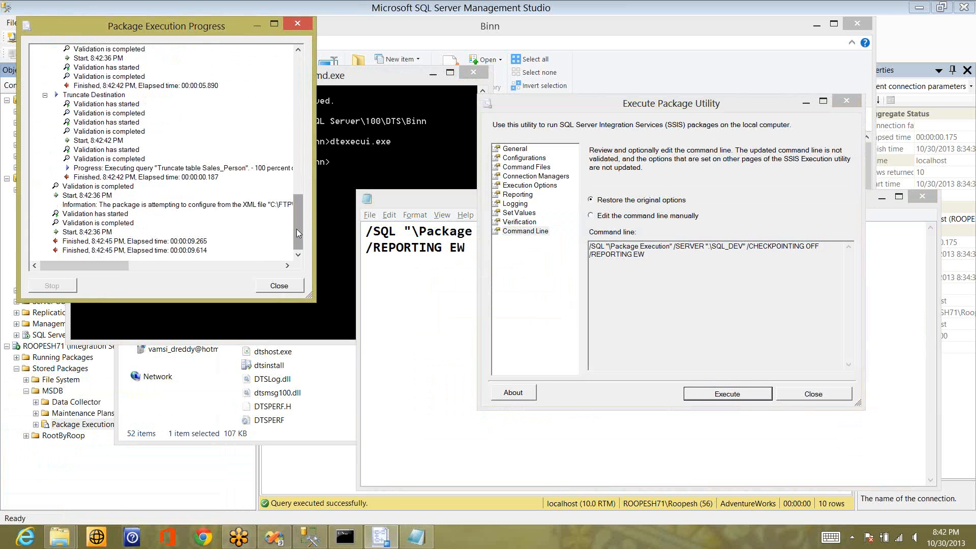
{"action": "scroll", "coordinate": [298, 177], "scroll_direction": "up", "scroll_amount": 15}
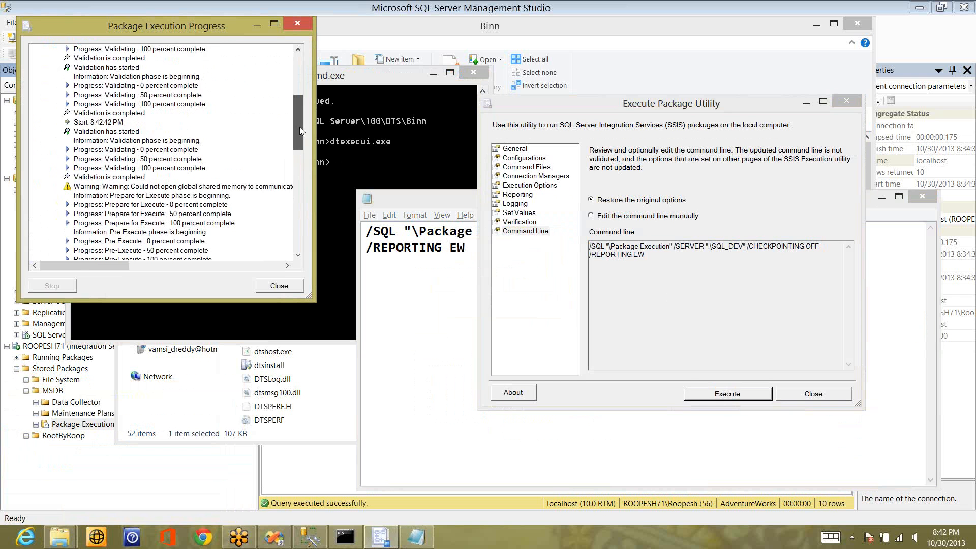
{"action": "scroll", "coordinate": [301, 115], "scroll_direction": "up", "scroll_amount": 1}
{"action": "scroll", "coordinate": [303, 127], "scroll_direction": "down", "scroll_amount": 1}
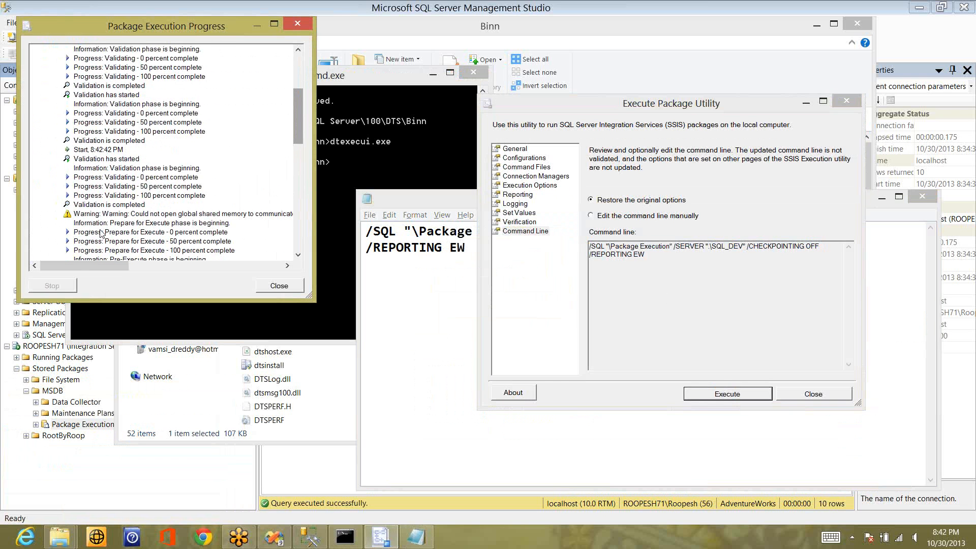
{"action": "left_click", "coordinate": [279, 286]}
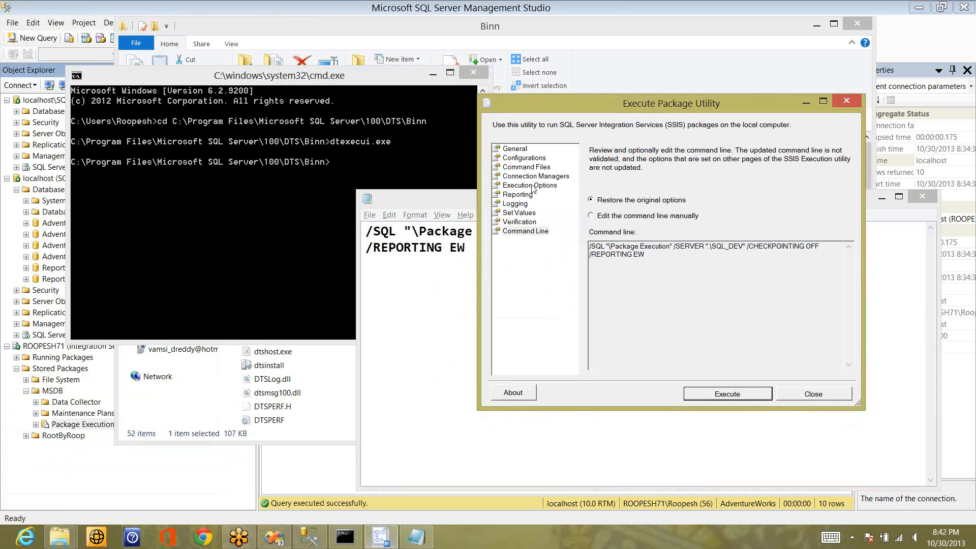
Step: Execute the package with Fail the package on validation warnings turned on, and review its execution progress
{"action": "left_click", "coordinate": [530, 186]}
{"action": "left_click", "coordinate": [612, 194]}
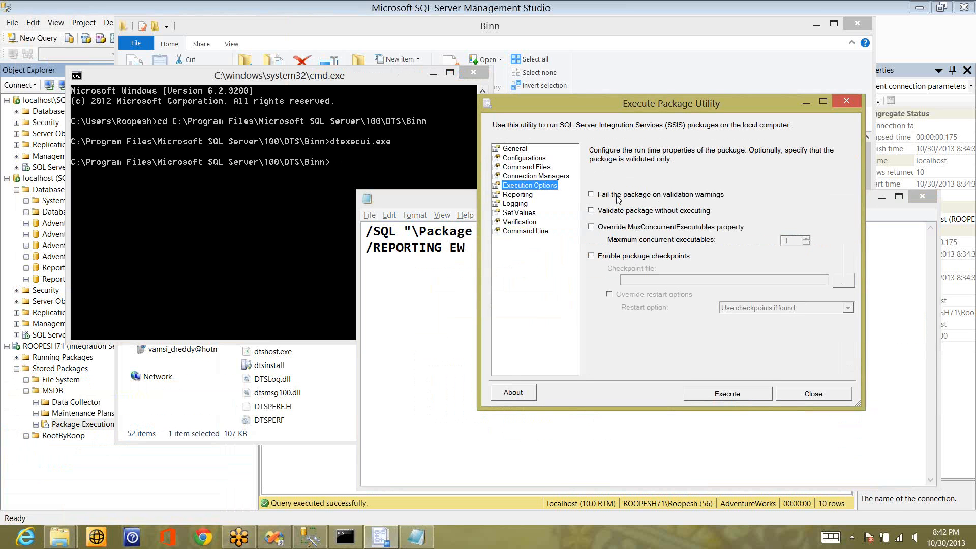
{"action": "left_click", "coordinate": [742, 395]}
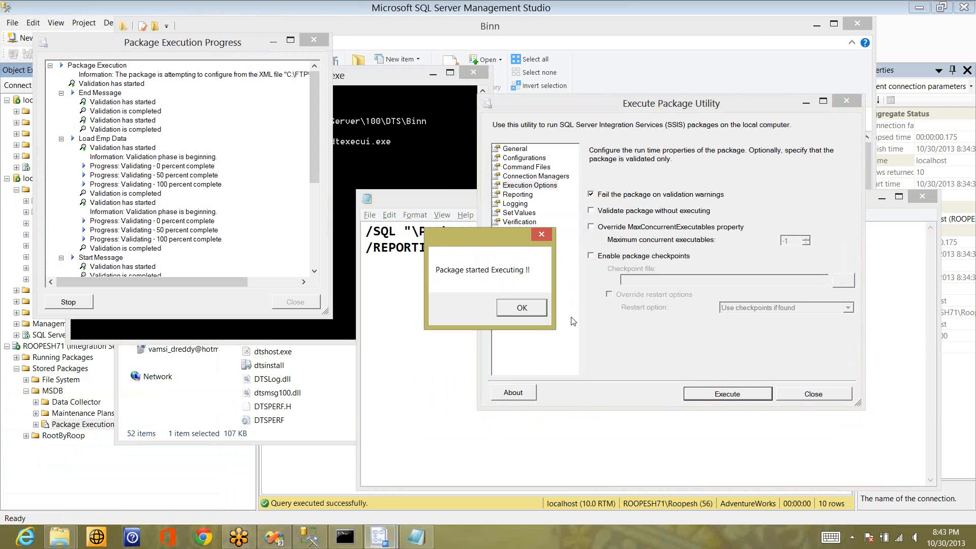
{"action": "left_click", "coordinate": [522, 308]}
{"action": "key", "text": "Return"}
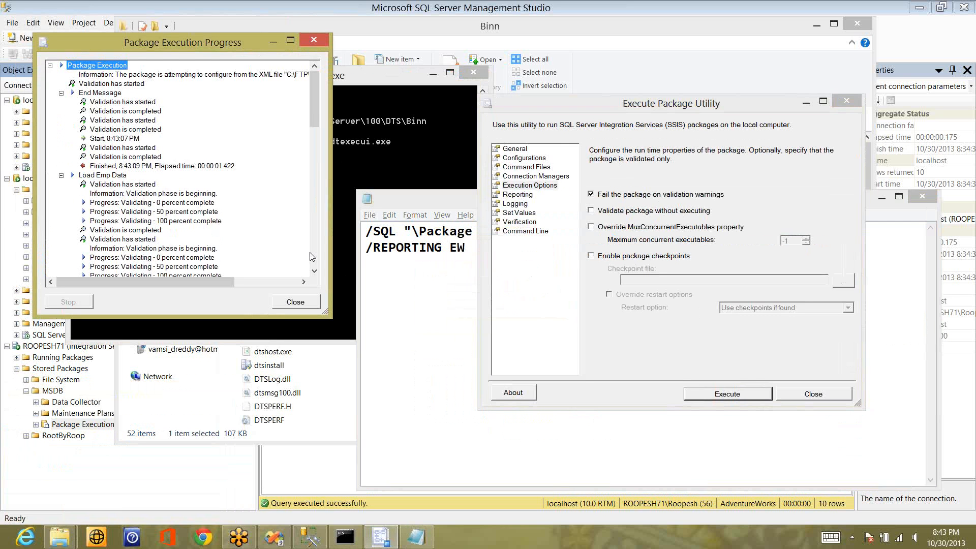
{"action": "left_click", "coordinate": [312, 257]}
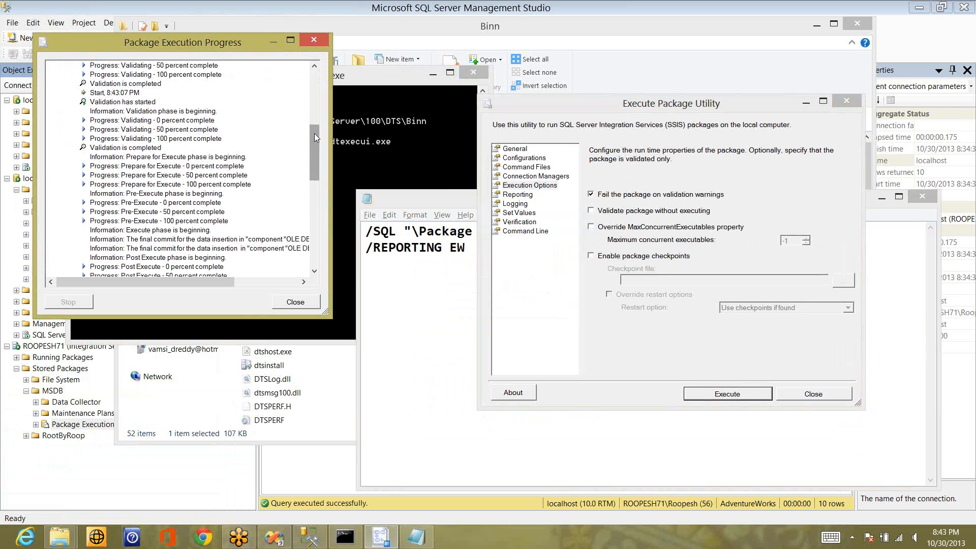
{"action": "left_click_drag", "start_coordinate": [314, 134], "coordinate": [317, 211]}
{"action": "left_click", "coordinate": [313, 264]}
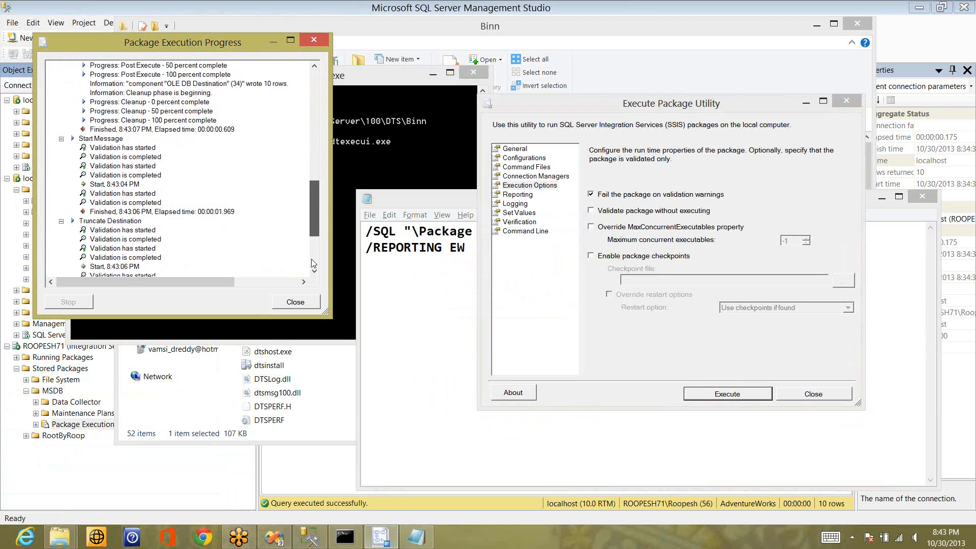
{"action": "left_click", "coordinate": [312, 263]}
{"action": "left_click", "coordinate": [308, 304]}
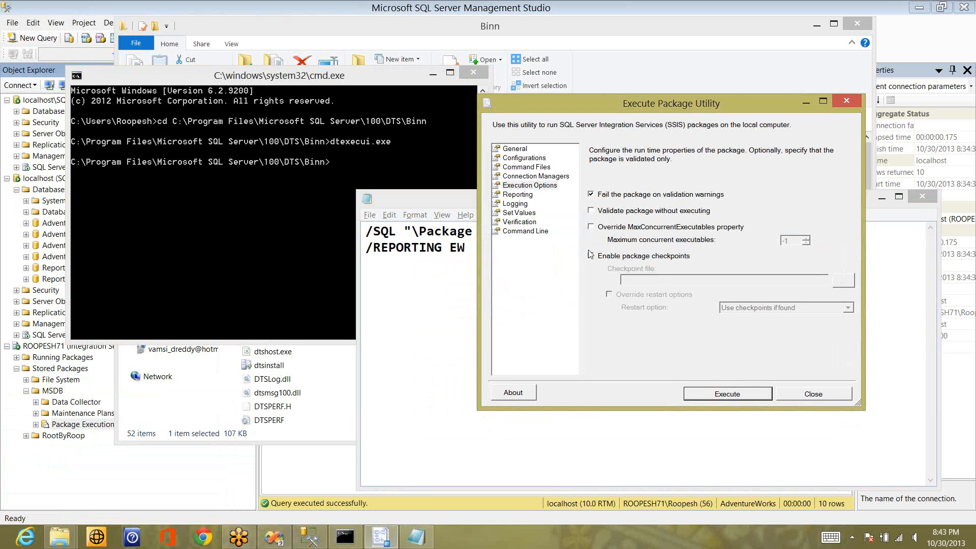
Step: Run the package with Validate package without executing turned on, and review the validation entries of each task
{"action": "left_click", "coordinate": [606, 209]}
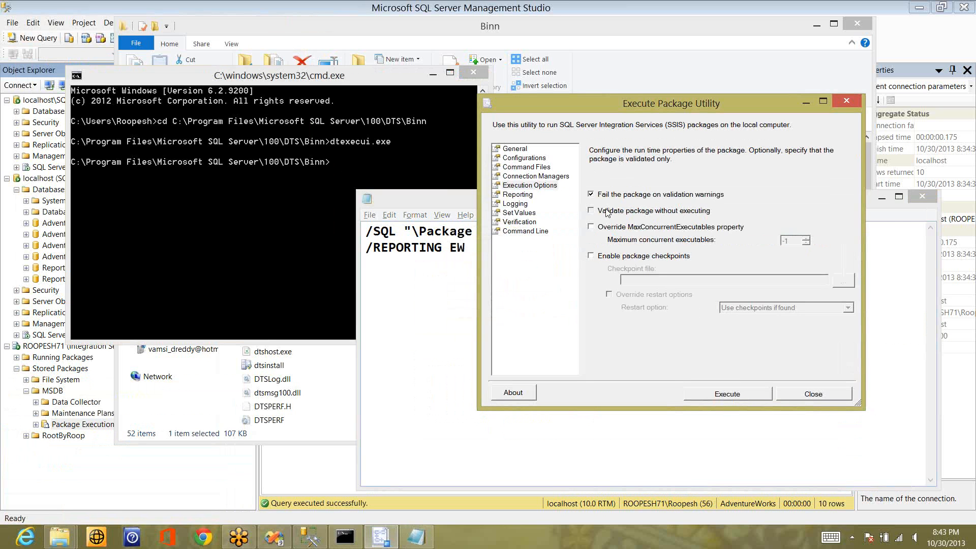
{"action": "left_click", "coordinate": [606, 212]}
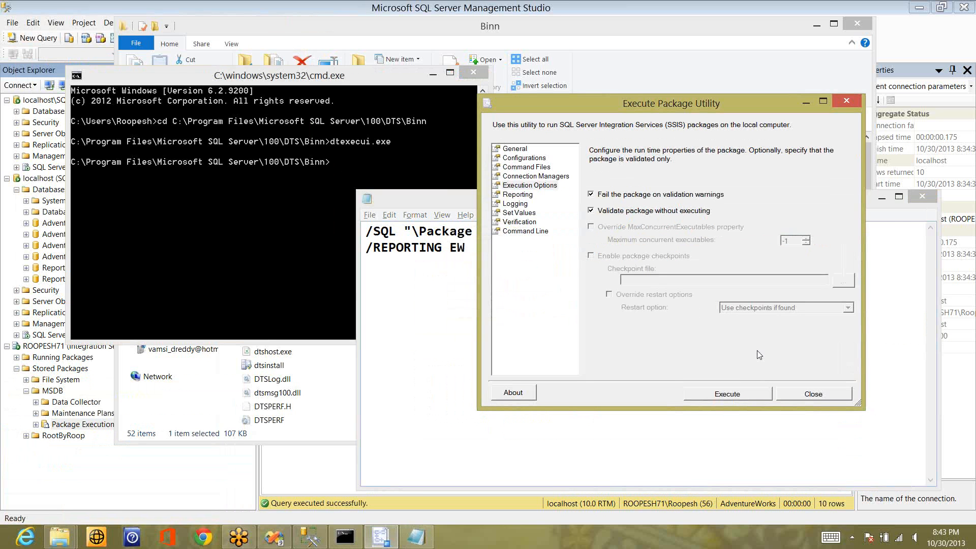
{"action": "left_click", "coordinate": [735, 395]}
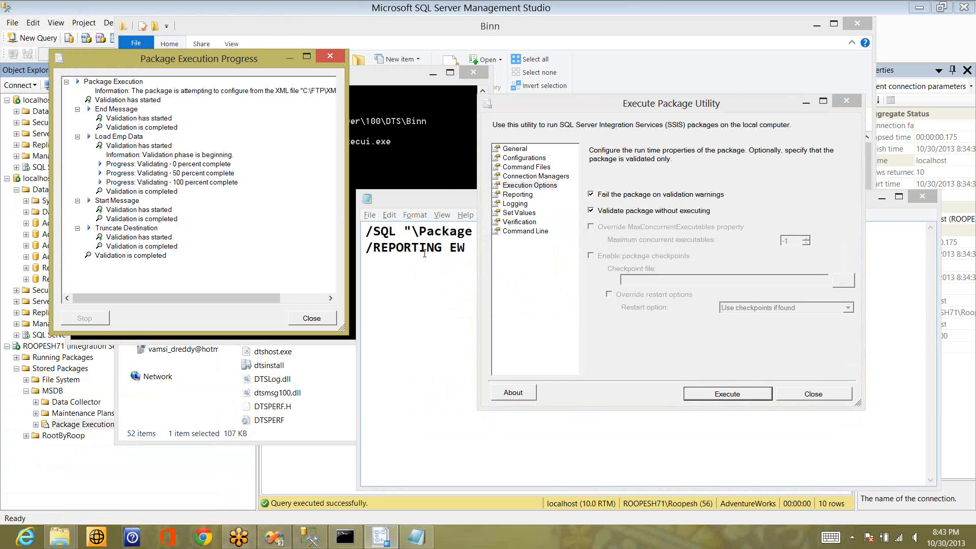
{"action": "left_click", "coordinate": [122, 143]}
{"action": "left_click", "coordinate": [121, 136]}
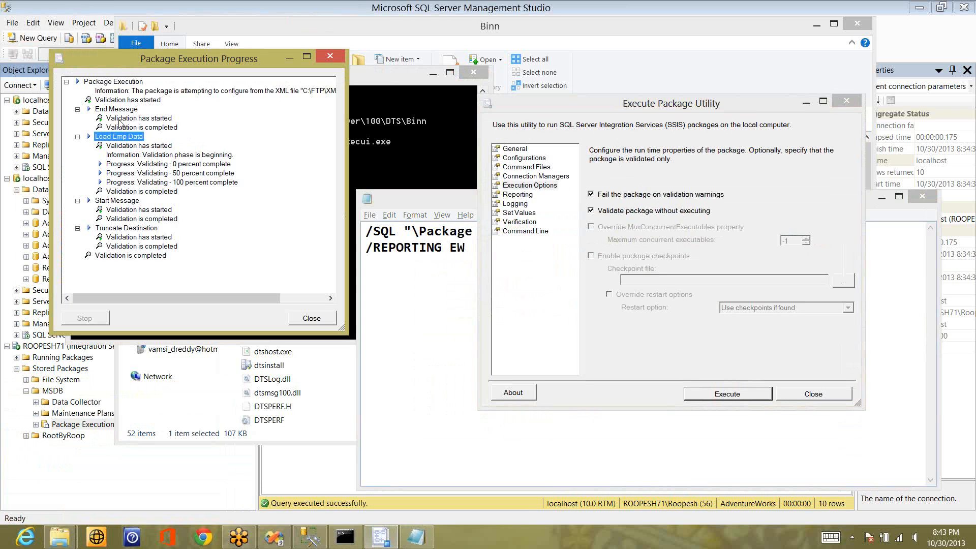
{"action": "left_click", "coordinate": [120, 110]}
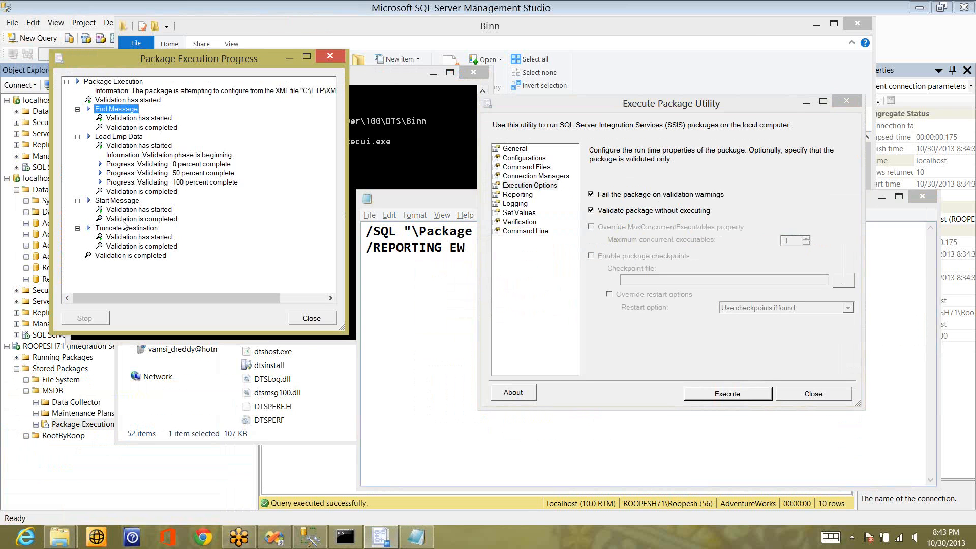
{"action": "left_click", "coordinate": [118, 201]}
{"action": "left_click", "coordinate": [125, 229]}
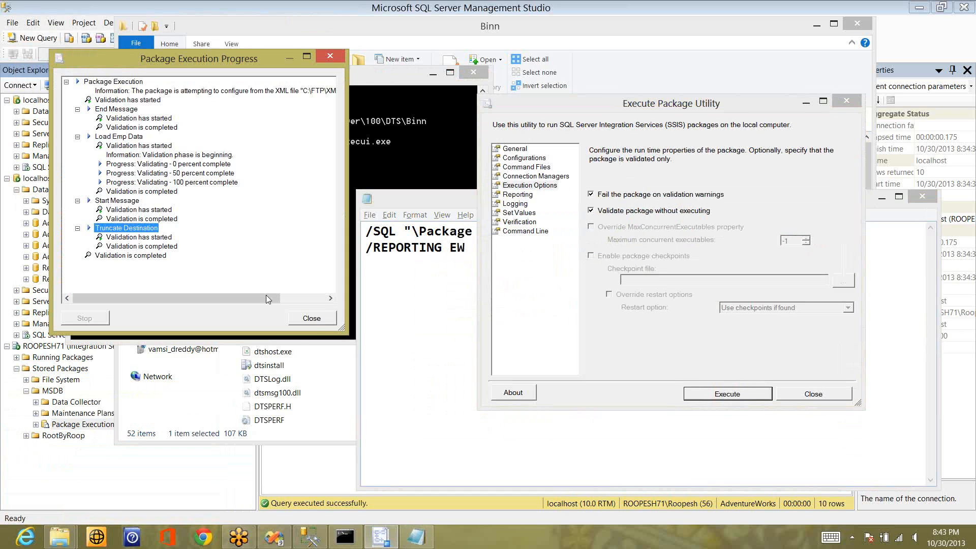
{"action": "left_click", "coordinate": [315, 322]}
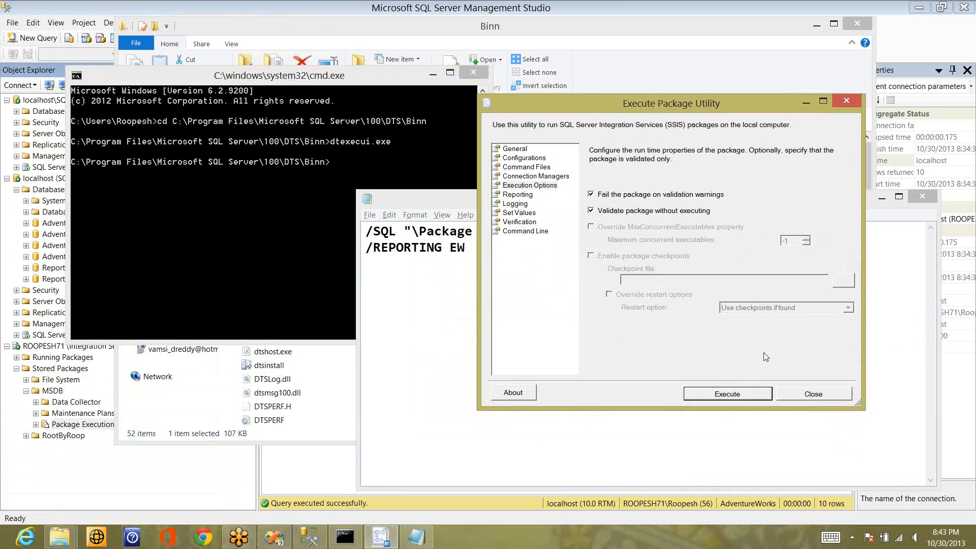
Step: Close the Execute Package Utility and run dtexec.exe with the copied command line in the Command Prompt, acknowledging the package's messages
{"action": "left_click", "coordinate": [804, 392]}
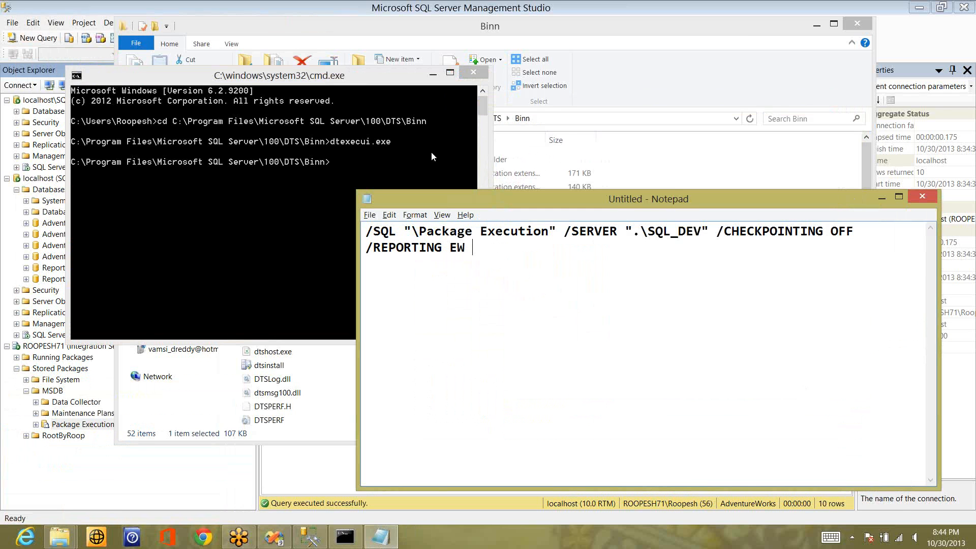
{"action": "left_click", "coordinate": [385, 160]}
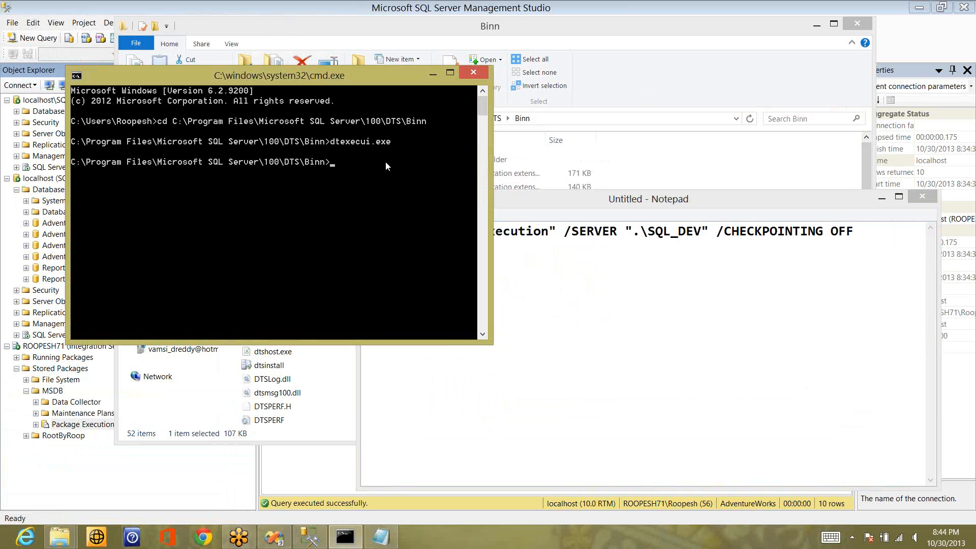
{"action": "type", "text": "dtexec.exe"}
{"action": "right_click", "coordinate": [385, 163]}
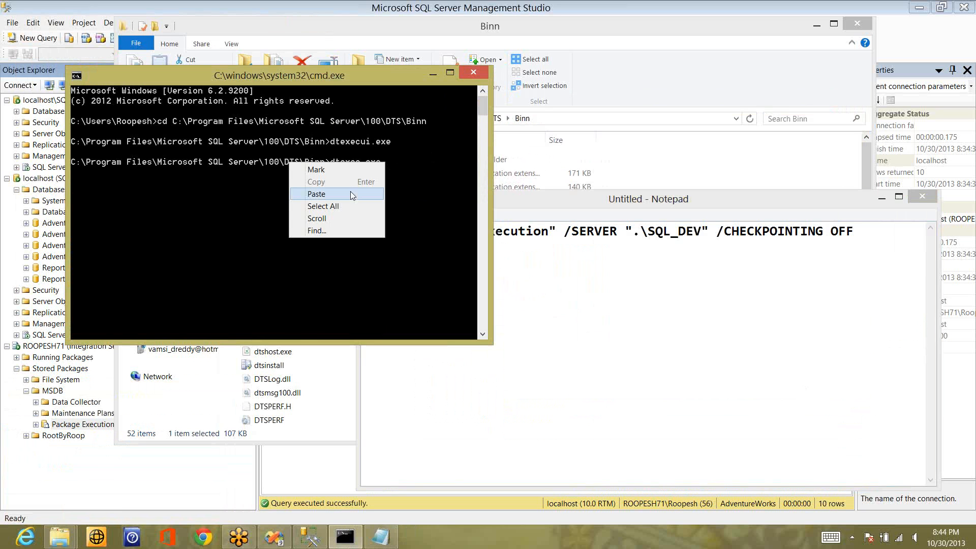
{"action": "left_click", "coordinate": [350, 192]}
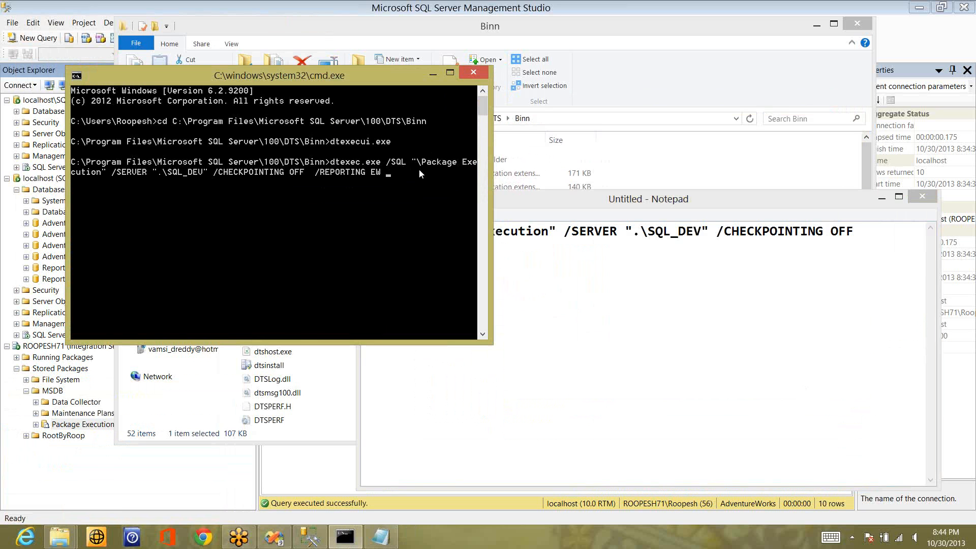
{"action": "key", "text": "Return"}
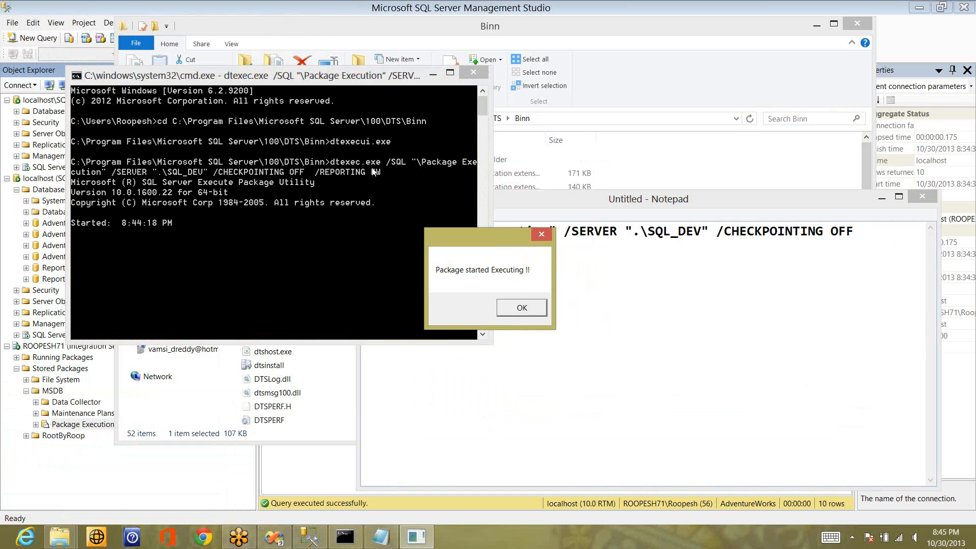
{"action": "left_click", "coordinate": [520, 308]}
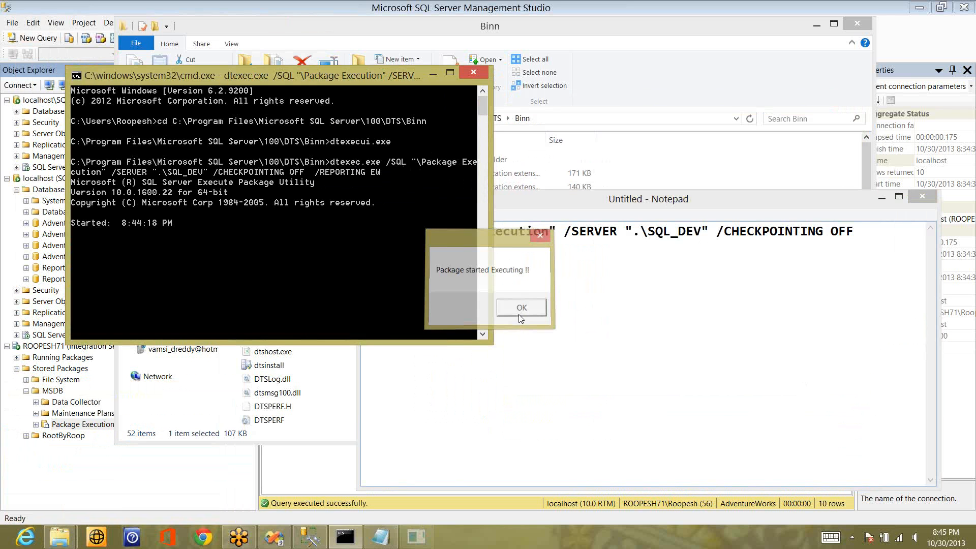
{"action": "left_click", "coordinate": [528, 308]}
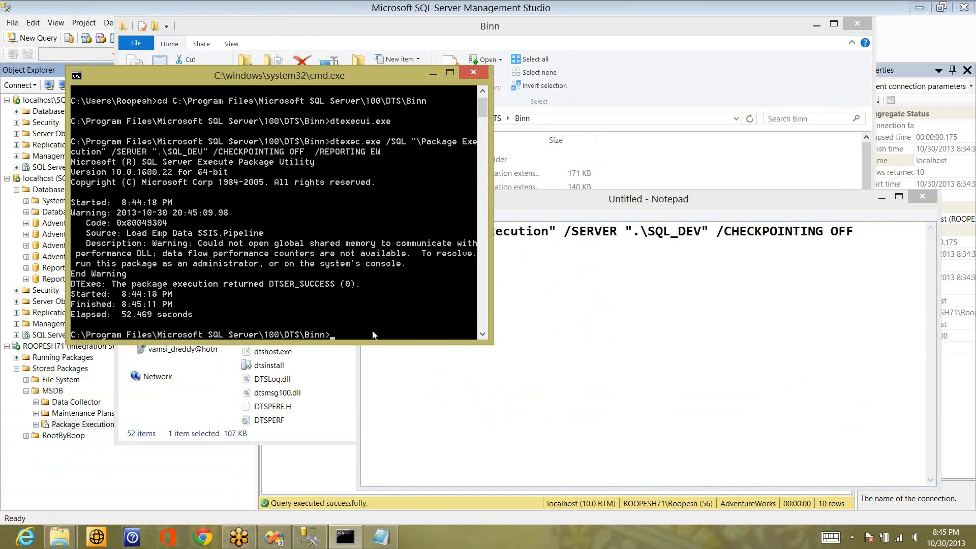
Step: List the available DTExec options in the Command Prompt with dtexec /? and show the list from its beginning
{"action": "type", "text": "dtexec /?"}
{"action": "key", "text": "Return"}
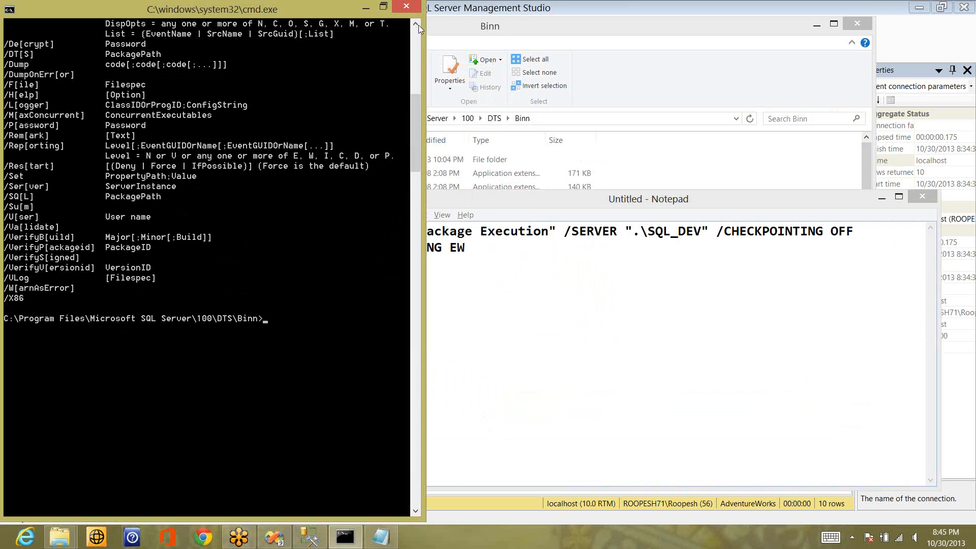
{"action": "scroll", "coordinate": [419, 26], "scroll_direction": "up", "scroll_amount": 1}
{"action": "scroll", "coordinate": [419, 25], "scroll_direction": "up", "scroll_amount": 3}
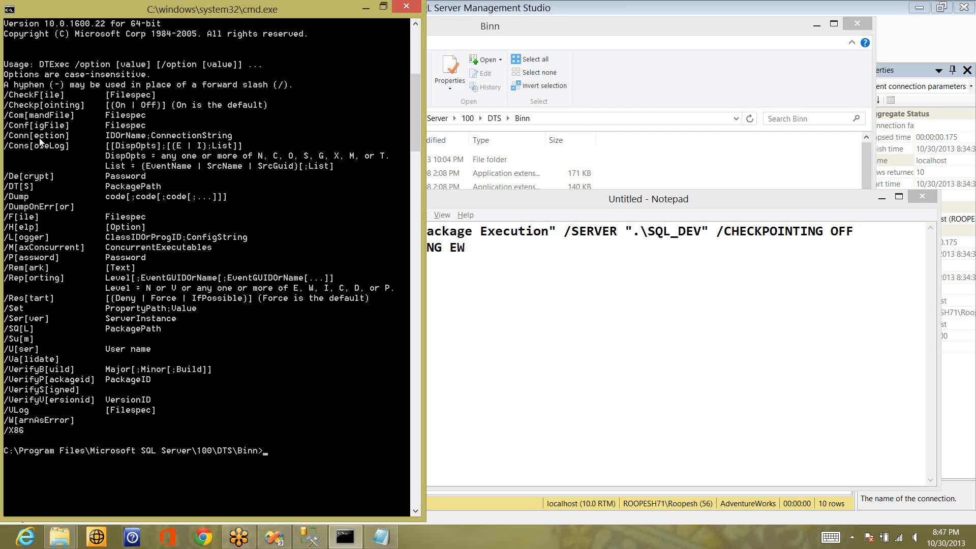
{"action": "left_click", "coordinate": [171, 138]}
{"action": "key", "text": "ctrl+d"}
{"action": "key", "text": "ctrl+t"}
{"action": "key", "text": "ctrl+e"}
{"action": "key", "text": "ctrl+x"}
{"action": "key", "text": "ctrl+e"}
{"action": "key", "text": "ctrl+c"}
{"action": "key", "text": "BackSpace"}
{"action": "key", "text": "BackSpace"}
{"action": "key", "text": "BackSpace"}
{"action": "key", "text": "BackSpace"}
{"action": "key", "text": "BackSpace"}
{"action": "key", "text": "BackSpace"}
{"action": "key", "text": "ctrl+d"}
{"action": "key", "text": "BackSpace"}
{"action": "key", "text": "ctrl+e"}
{"action": "key", "text": "ctrl+x"}
{"action": "key", "text": "BackSpace"}
{"action": "key", "text": "BackSpace"}
Step: Switch to Notepad and add the test text fffff after the pasted command line
{"action": "left_click", "coordinate": [582, 302]}
{"action": "type", "text": "fffff"}
{"action": "key", "text": "alt+Tab"}
{"action": "left_click", "coordinate": [562, 271]}
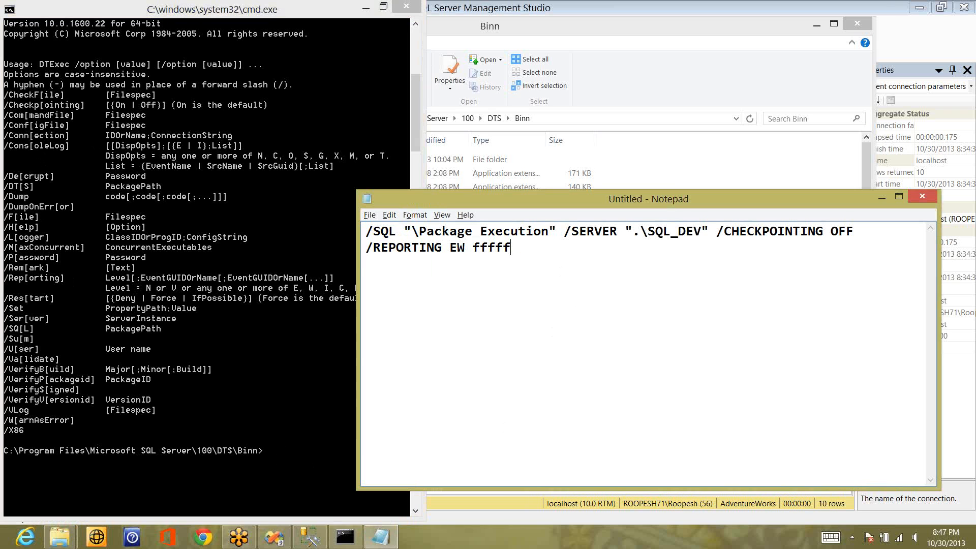
Step: Add the command dtexec /help /F on a new line below the command line in Notepad and copy it
{"action": "key", "text": "Return"}
{"action": "type", "text": "dtexec"}
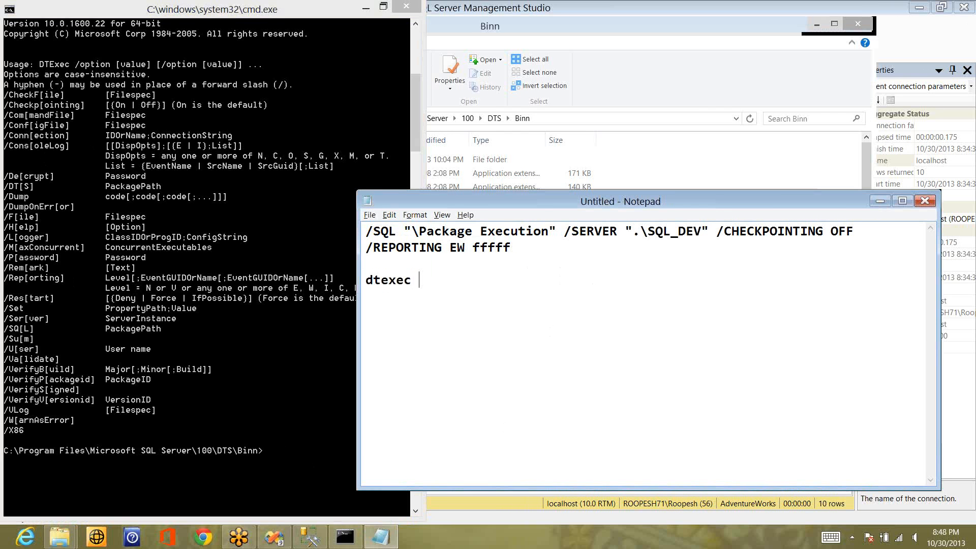
{"action": "type", "text": "/help"}
{"action": "type", "text": "/F"}
{"action": "key", "text": "shift+Home"}
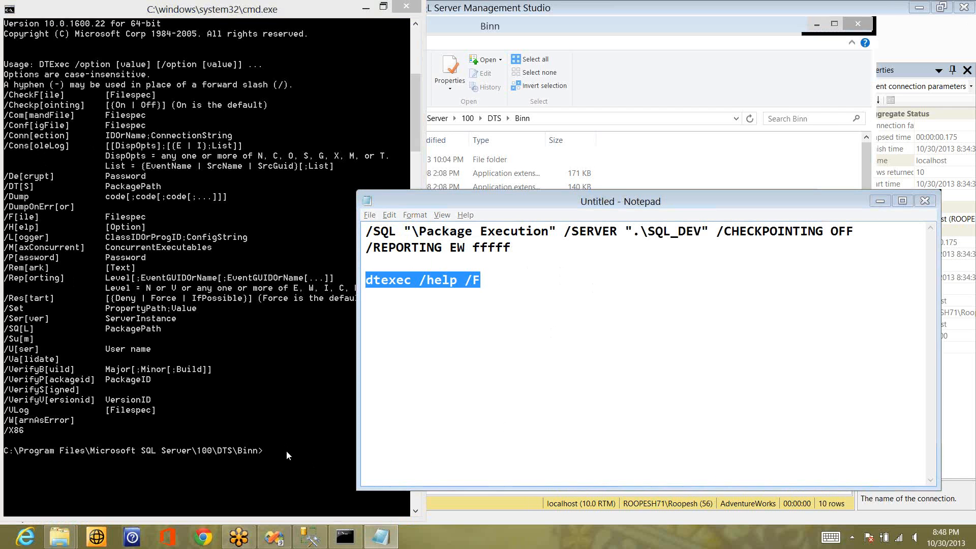
Step: Run the copied dtexec /help /F command in the Command Prompt
{"action": "right_click", "coordinate": [285, 450]}
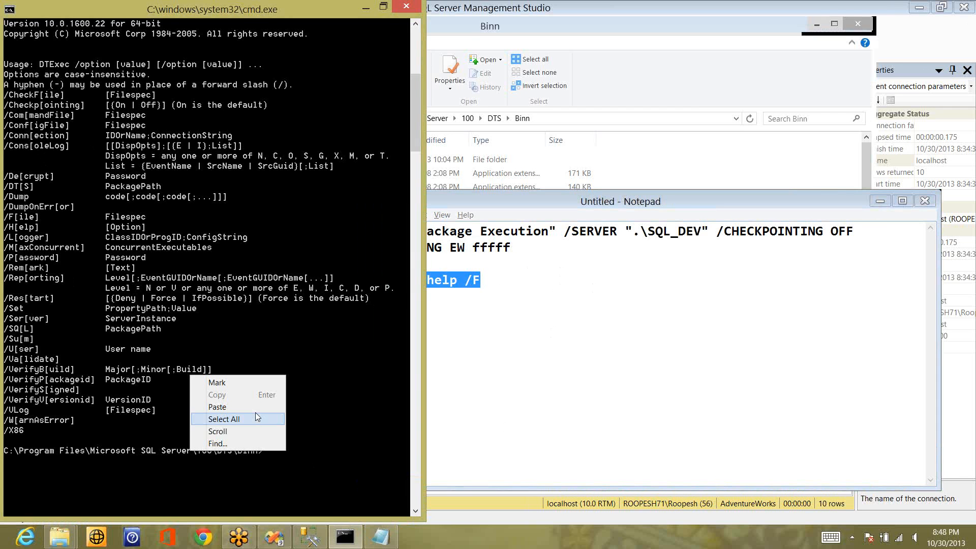
{"action": "left_click", "coordinate": [236, 407]}
{"action": "key", "text": "Return"}
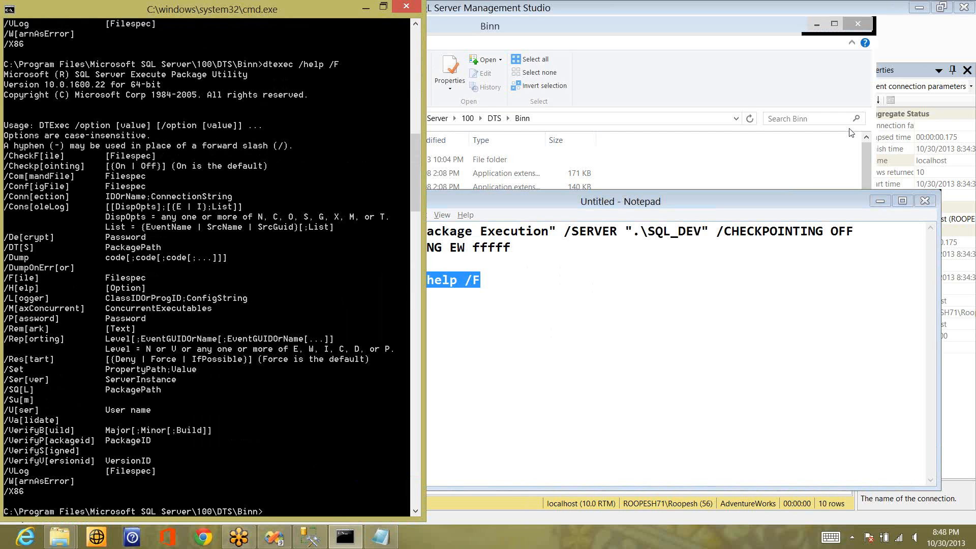
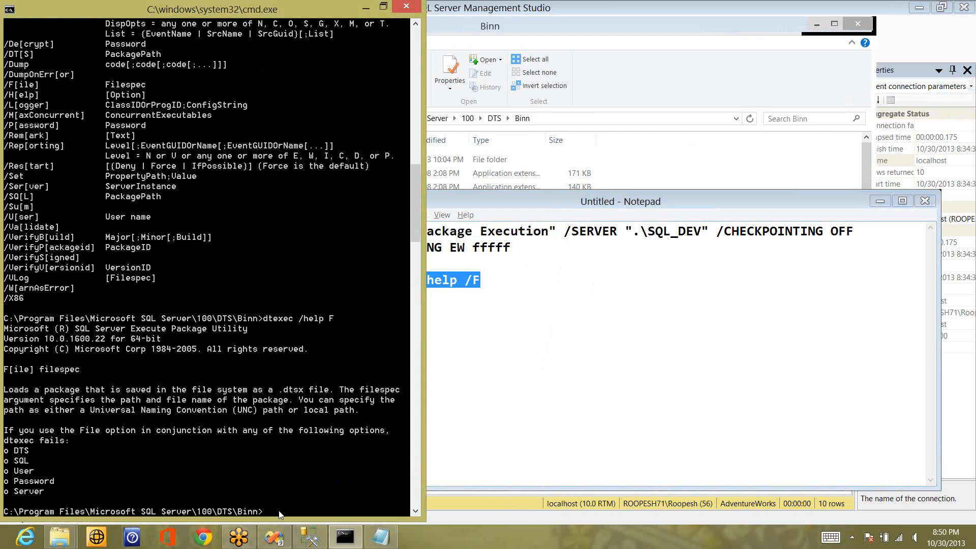
Step: Begin the command dtexec.exe /SQL "Package Execution" in the Command Prompt, checking the package name in Management Studio
{"action": "type", "text": "dtexec.exe /SQL"}
{"action": "key", "text": "alt+Tab"}
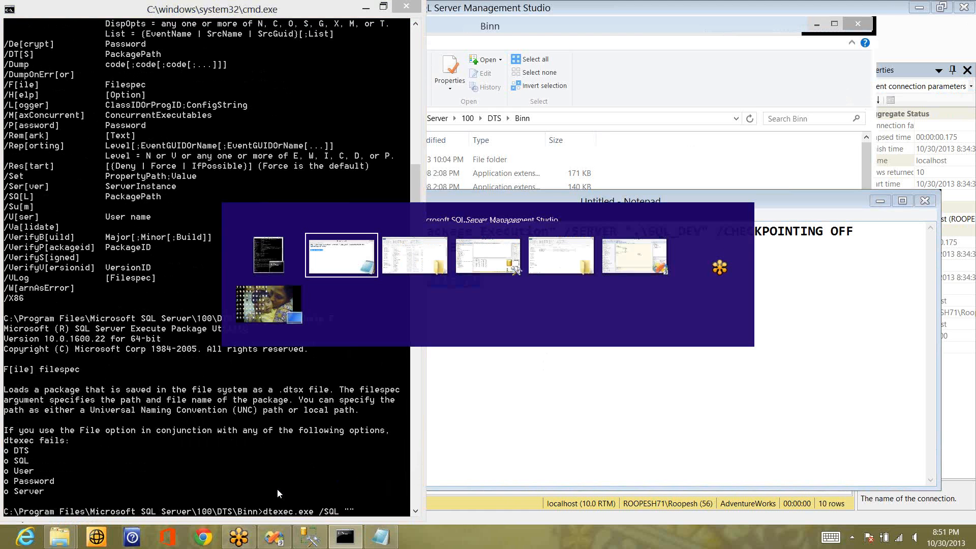
{"action": "key", "text": "alt+Tab"}
{"action": "key", "text": "alt+Tab"}
{"action": "key", "text": "alt+Tab"}
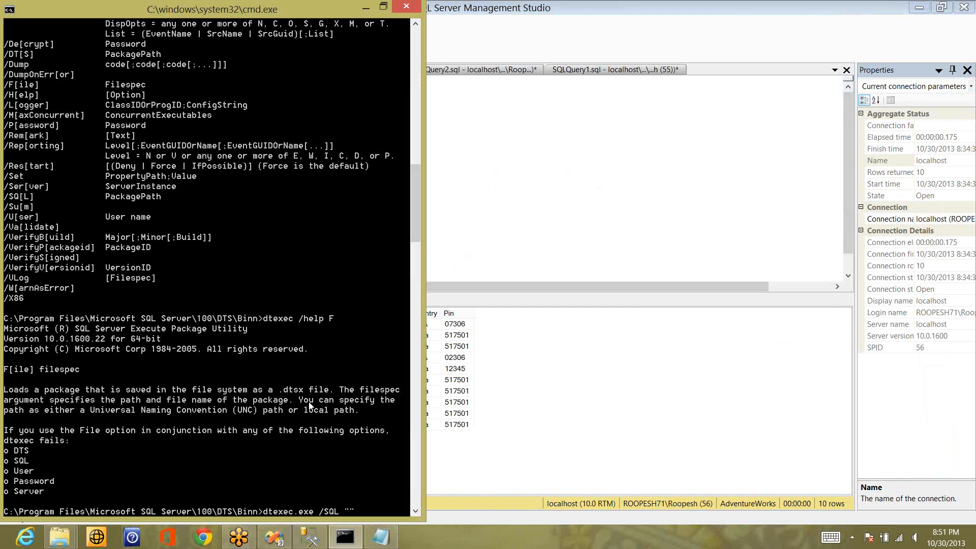
{"action": "type", "text": "a"}
{"action": "key", "text": "BackSpace"}
{"action": "type", "text": "Package Execution\""}
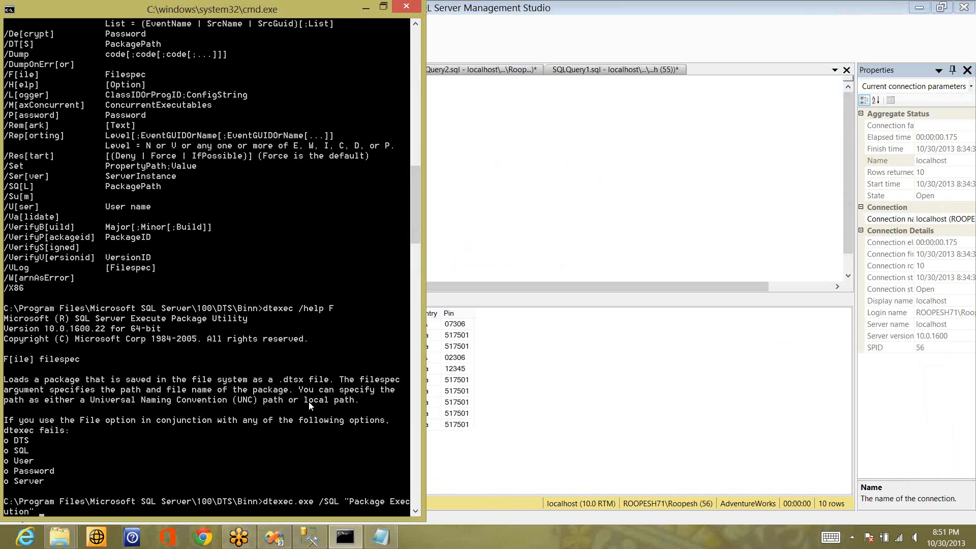
Step: Complete the command with /Ser .\SQL_DEV, run it, and acknowledge the package's start and success messages
{"action": "type", "text": " /Ser"}
{"action": "type", "text": ".\\SQL_DEV"}
{"action": "key", "text": "Return"}
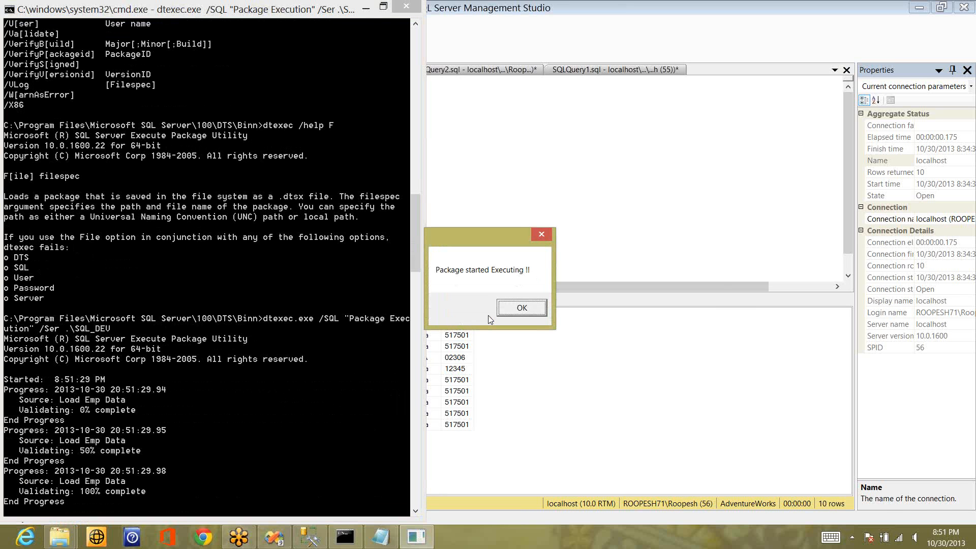
{"action": "left_click", "coordinate": [513, 308]}
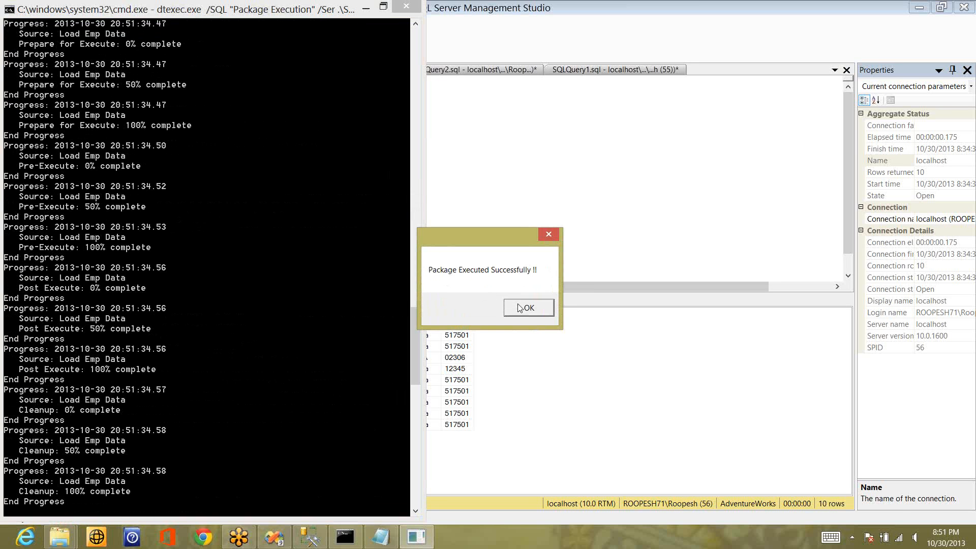
{"action": "left_click", "coordinate": [520, 308]}
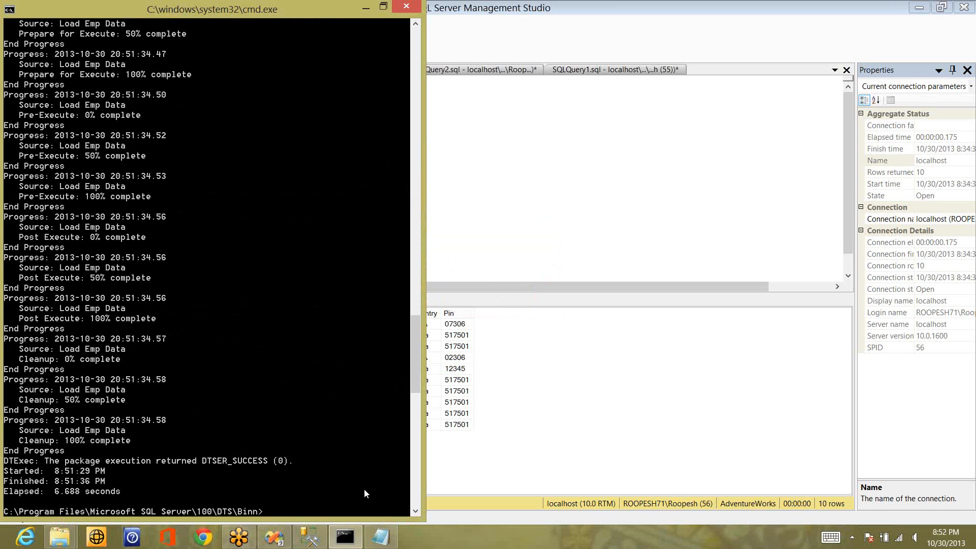
Step: Close the Command Prompt with exit and return to the Sales_Person query in Management Studio
{"action": "type", "text": "exit"}
{"action": "key", "text": "Return"}
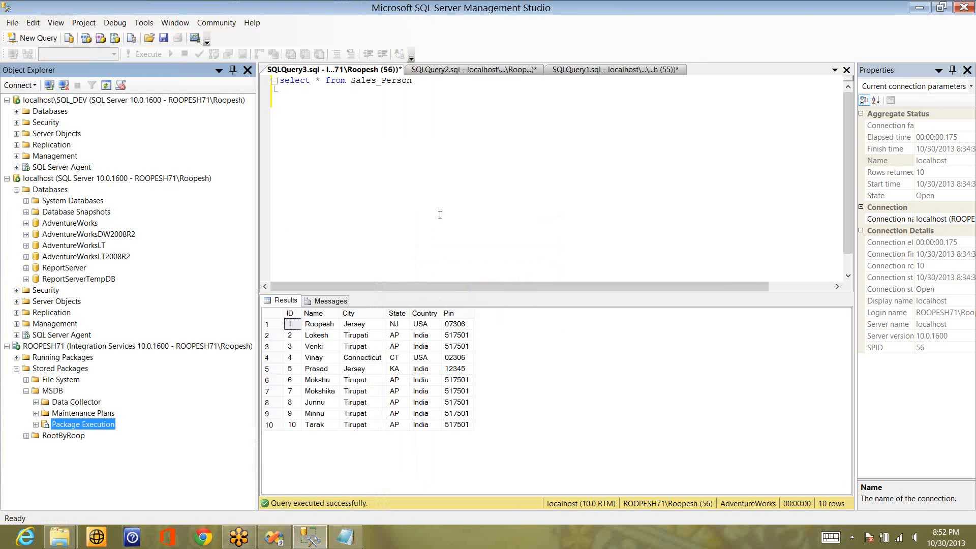
{"action": "left_click", "coordinate": [437, 215]}
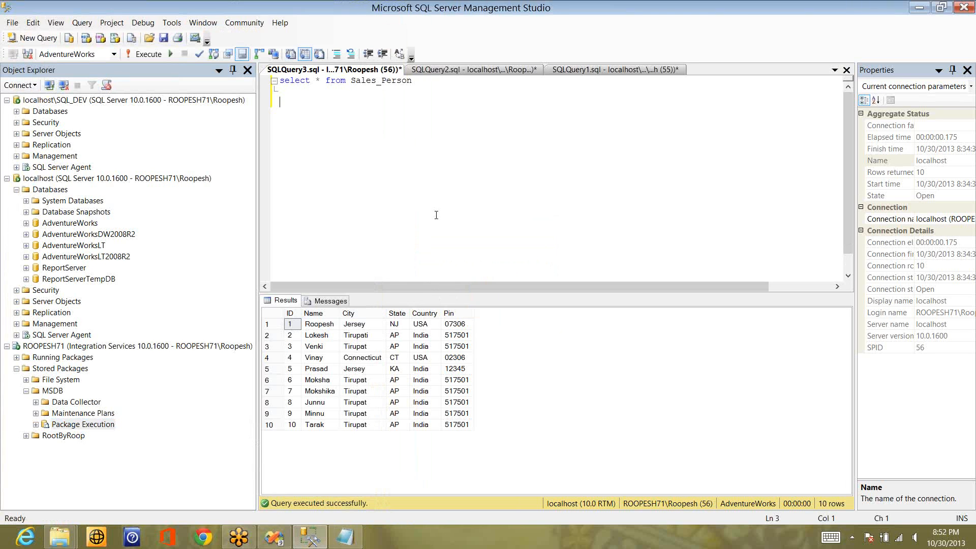
Step: Run the Package Execution package stored in MSDB with the Execute Package Utility, acknowledging its start and end messages
{"action": "left_click", "coordinate": [100, 425]}
{"action": "right_click", "coordinate": [101, 425]}
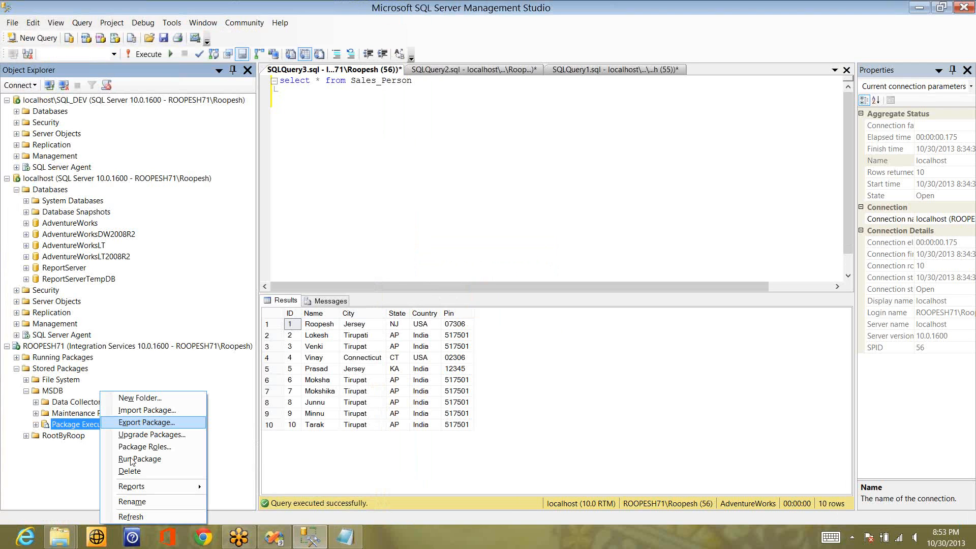
{"action": "left_click", "coordinate": [132, 461]}
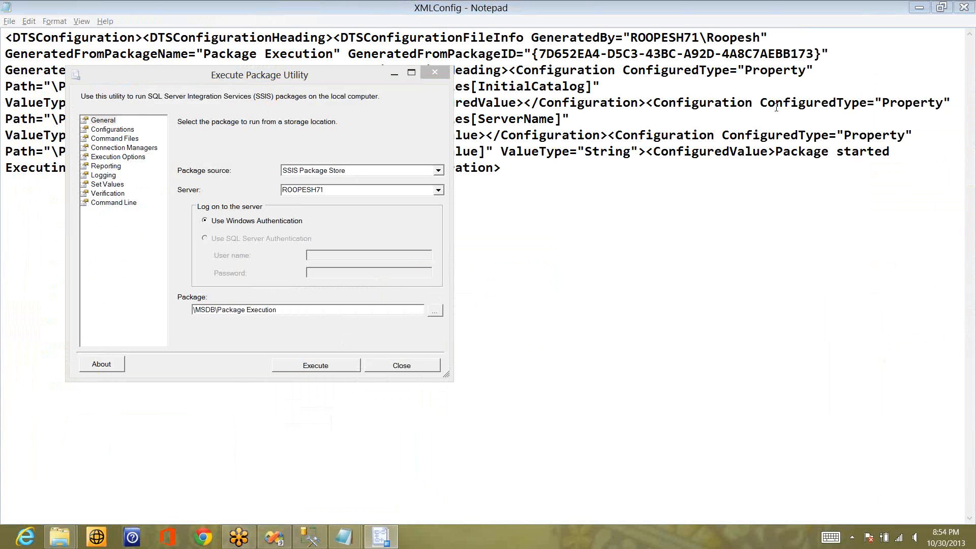
{"action": "left_click", "coordinate": [320, 367]}
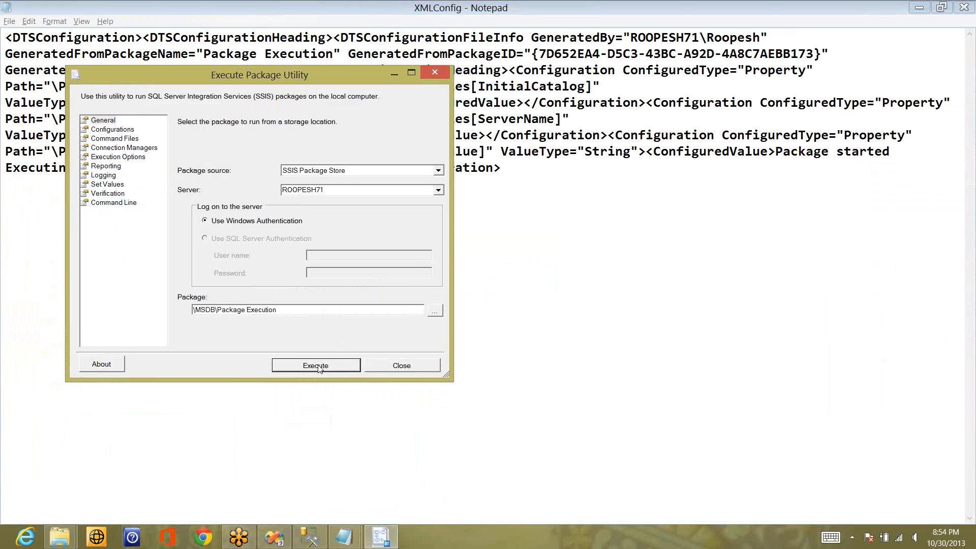
{"action": "left_click", "coordinate": [319, 366]}
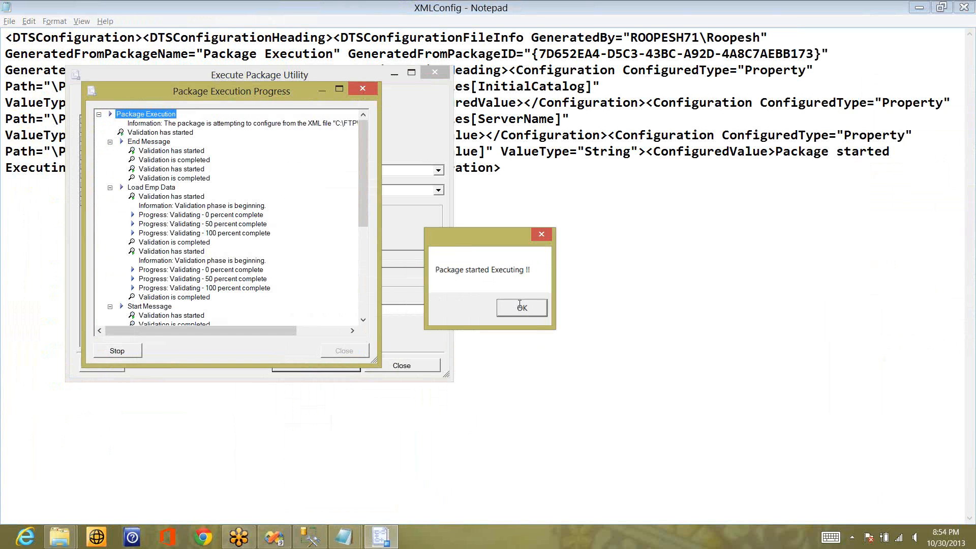
{"action": "left_click", "coordinate": [519, 304]}
{"action": "left_click", "coordinate": [519, 304]}
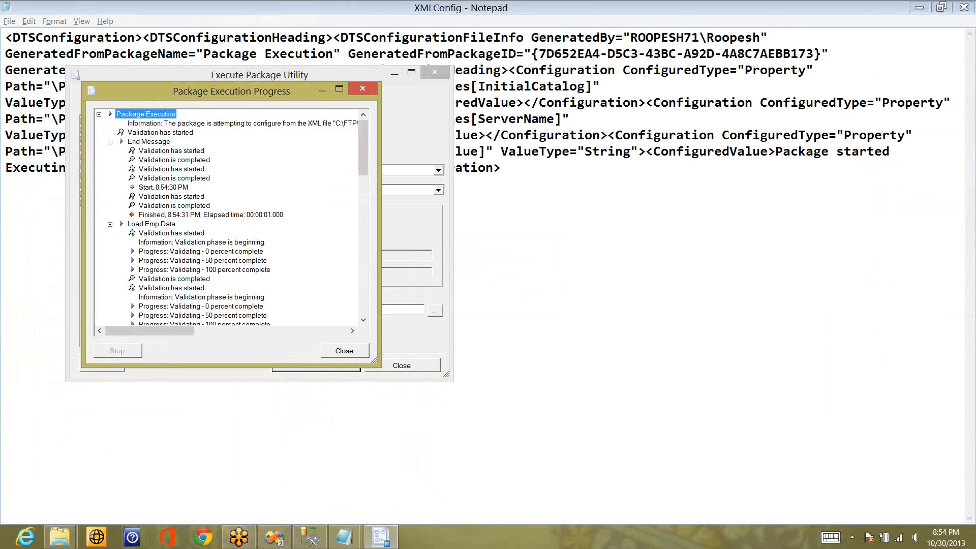
Step: Switch to Management Studio and rerun the Sales_Person queries on localhost and on localhost\SQL_DEV to check the loaded rows
{"action": "left_click", "coordinate": [310, 541]}
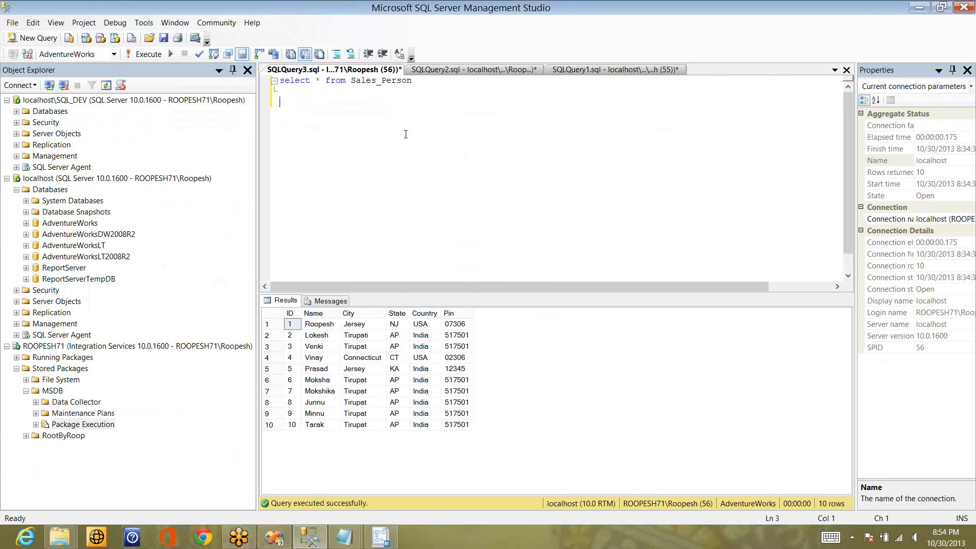
{"action": "left_click", "coordinate": [405, 134]}
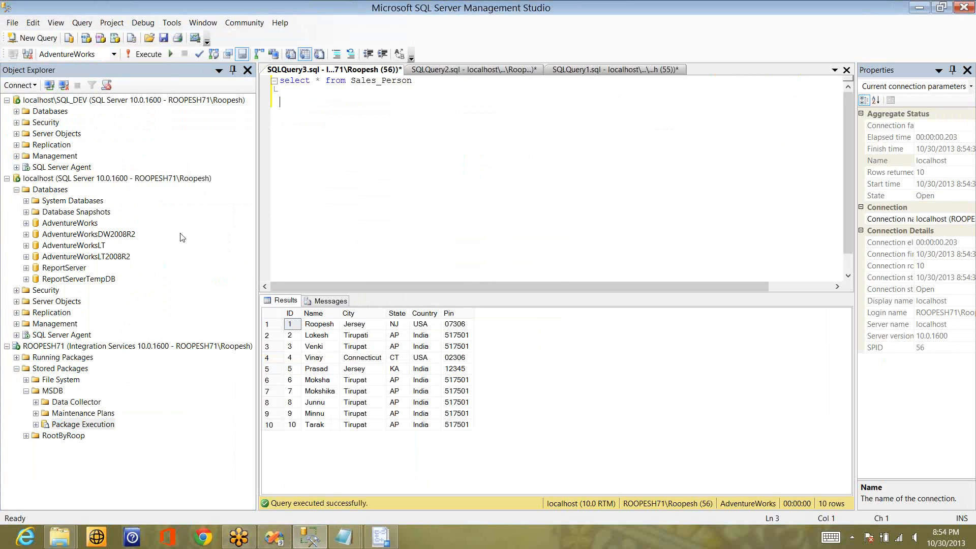
{"action": "left_click", "coordinate": [436, 70]}
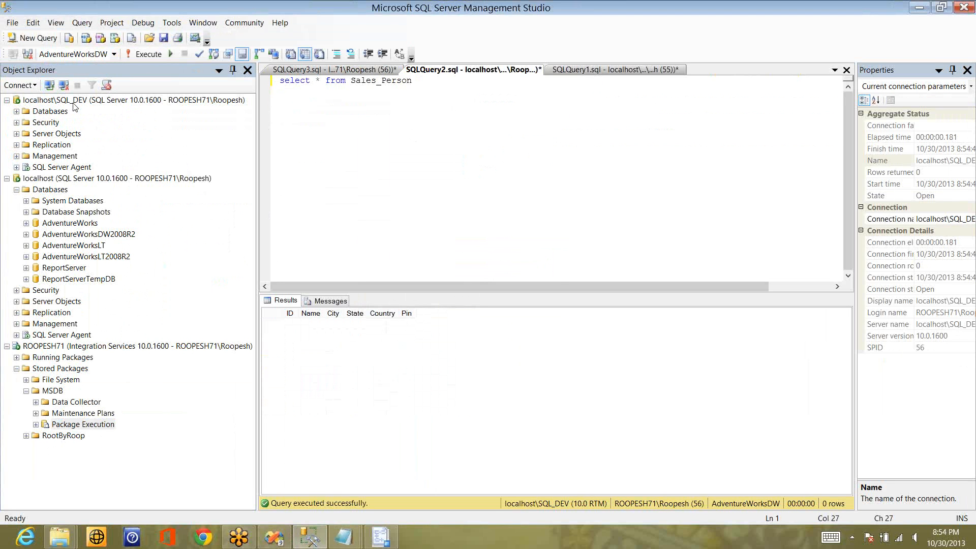
{"action": "left_click", "coordinate": [399, 154]}
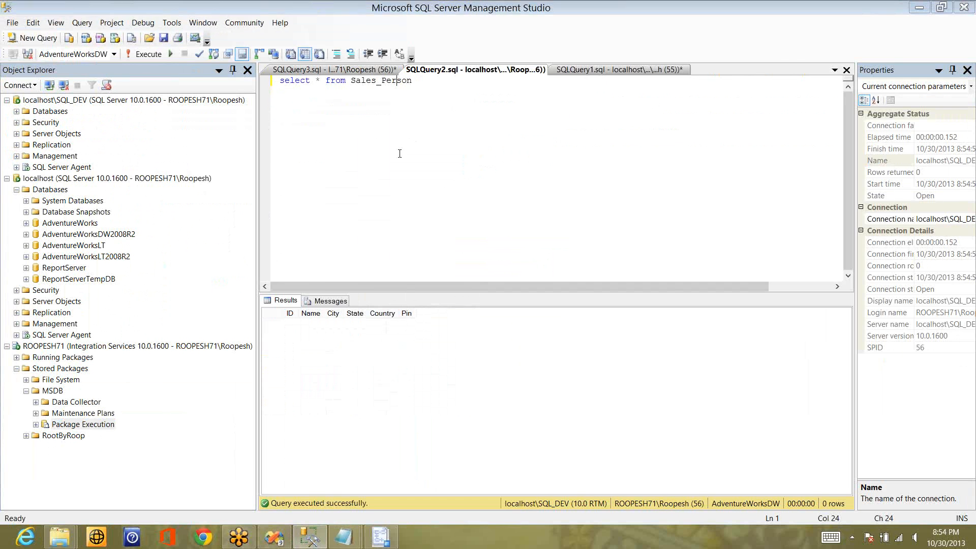
Step: Switch to the XMLConfig file in Notepad and append \SQL_DEV to the configured ServerName value of the Destination Connection
{"action": "key", "text": "alt+Tab"}
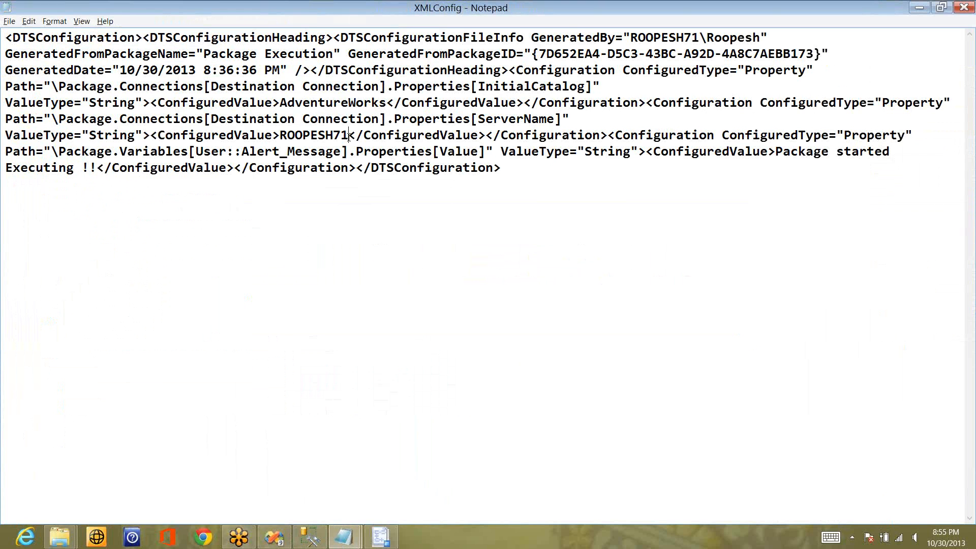
{"action": "type", "text": "1"}
{"action": "type", "text": "\\SQL_"}
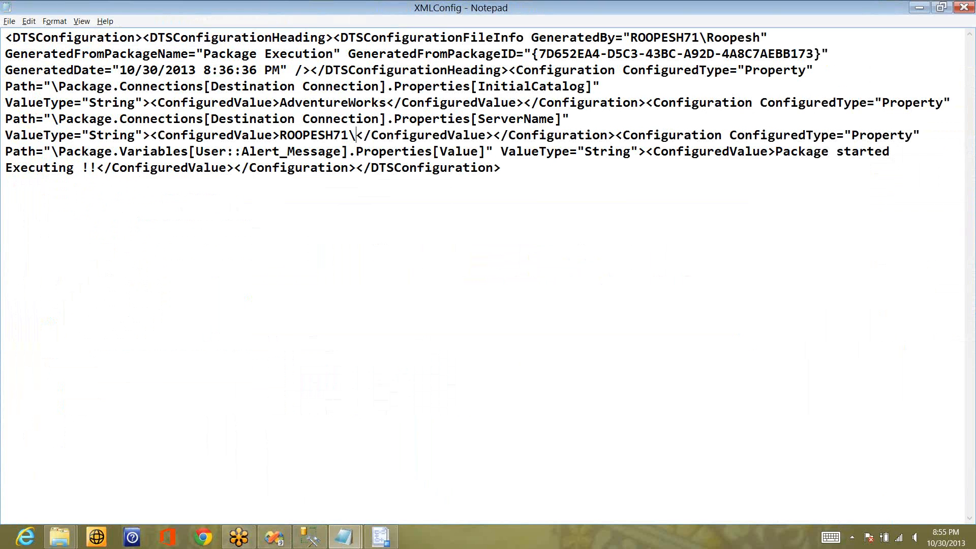
{"action": "type", "text": "DEV"}
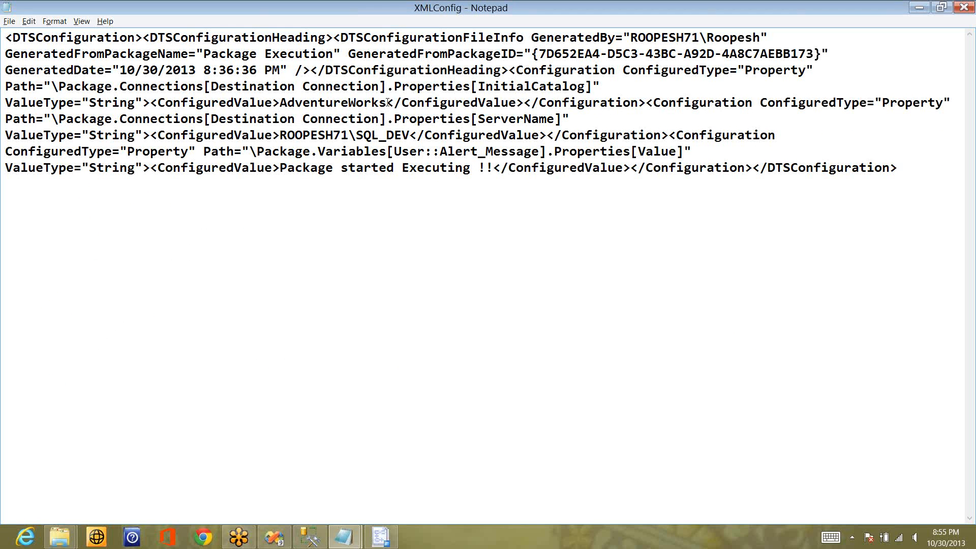
Step: Change the configured InitialCatalog value of the Destination Connection to AdventureWorksDW
{"action": "left_click", "coordinate": [390, 102]}
{"action": "type", "text": "DW"}
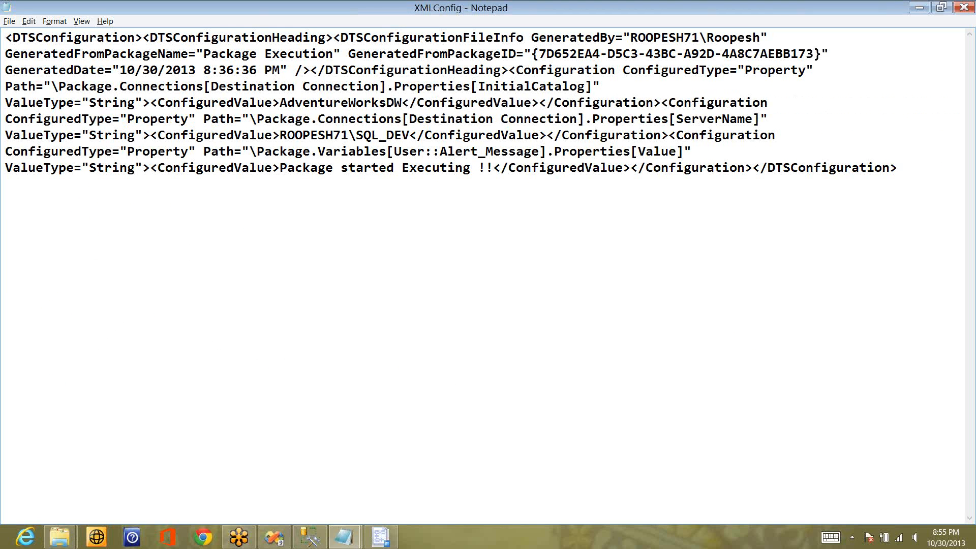
{"action": "key", "text": "Left"}
{"action": "key", "text": "Left"}
{"action": "key", "text": "Left"}
{"action": "key", "text": "Left"}
{"action": "key", "text": "Left"}
{"action": "key", "text": "Left"}
{"action": "key", "text": "Left"}
{"action": "key", "text": "Left"}
{"action": "key", "text": "Left"}
{"action": "key", "text": "Left"}
{"action": "key", "text": "Left"}
{"action": "key", "text": "Left"}
Step: Switch to Execute Package Utility, run \MSDB\Package Execution again and acknowledge its messages, querying Sales_Person in AdventureWorksDW meanwhile
{"action": "key", "text": "alt+Tab"}
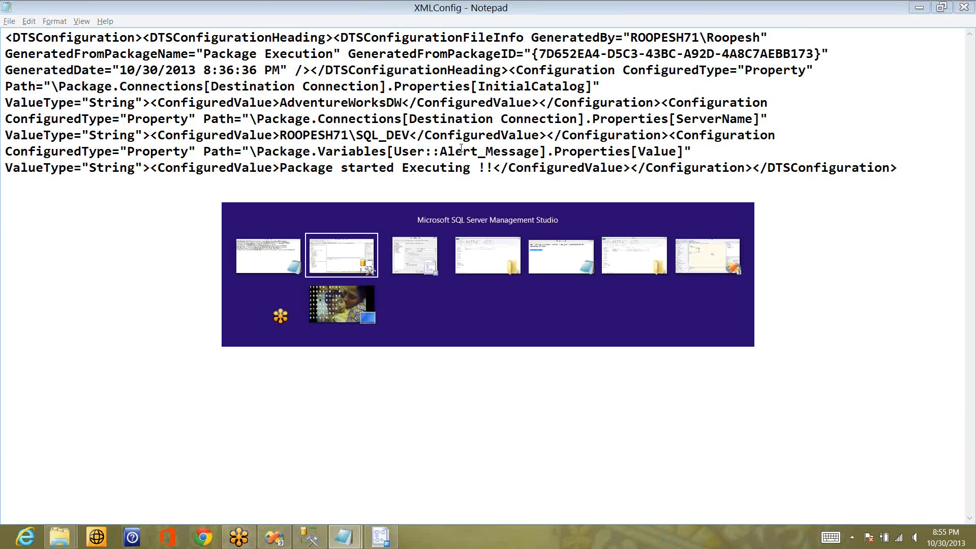
{"action": "key", "text": "alt+Tab"}
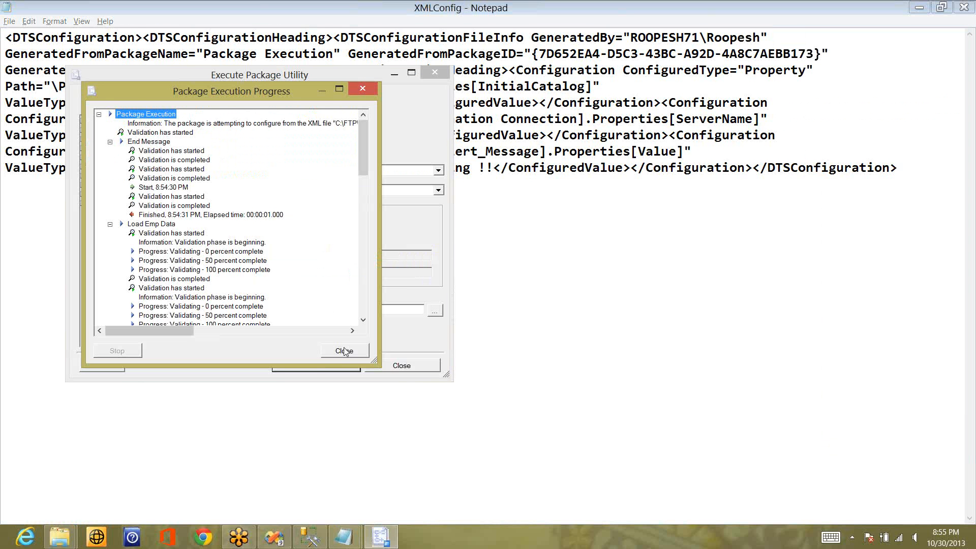
{"action": "left_click", "coordinate": [339, 352]}
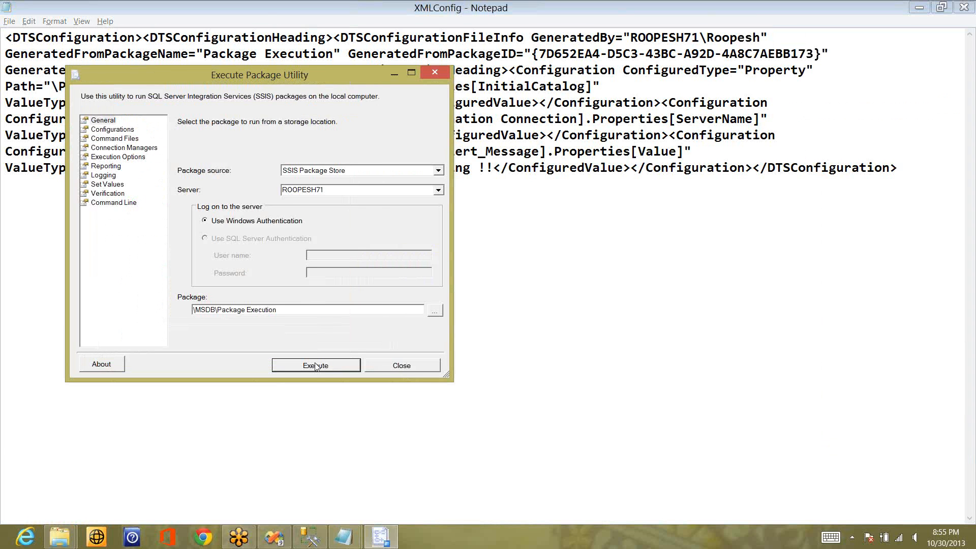
{"action": "left_click", "coordinate": [315, 543]}
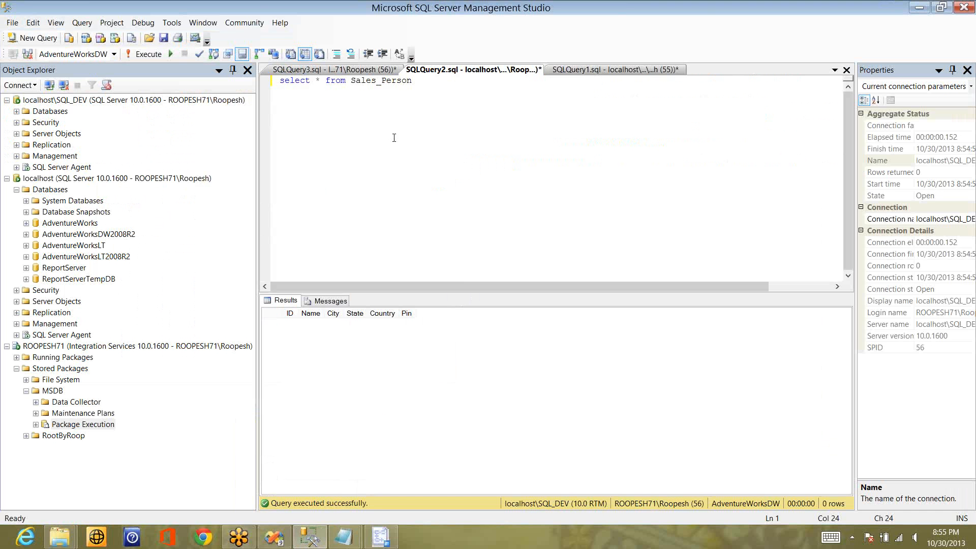
{"action": "key", "text": "Left"}
{"action": "key", "text": "F5"}
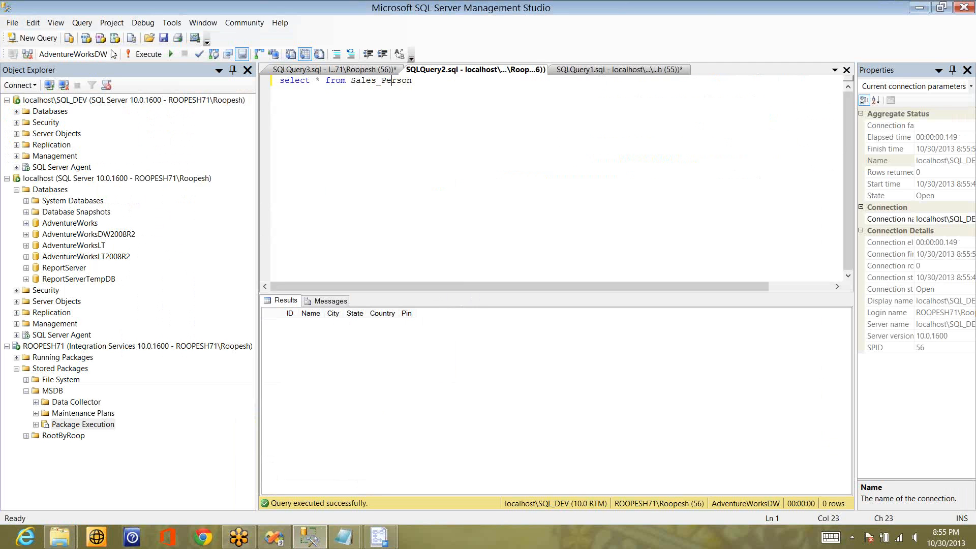
{"action": "left_click", "coordinate": [436, 491]}
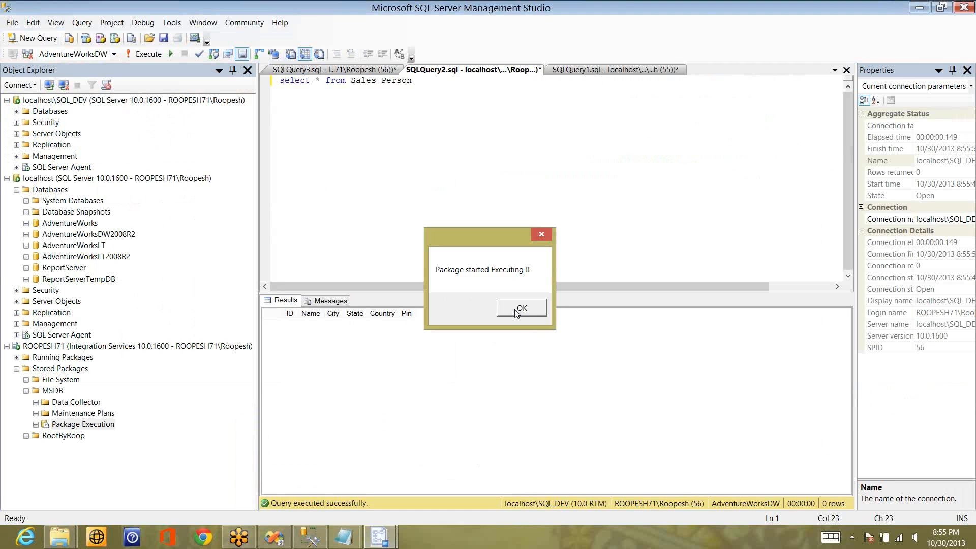
{"action": "left_click", "coordinate": [521, 308]}
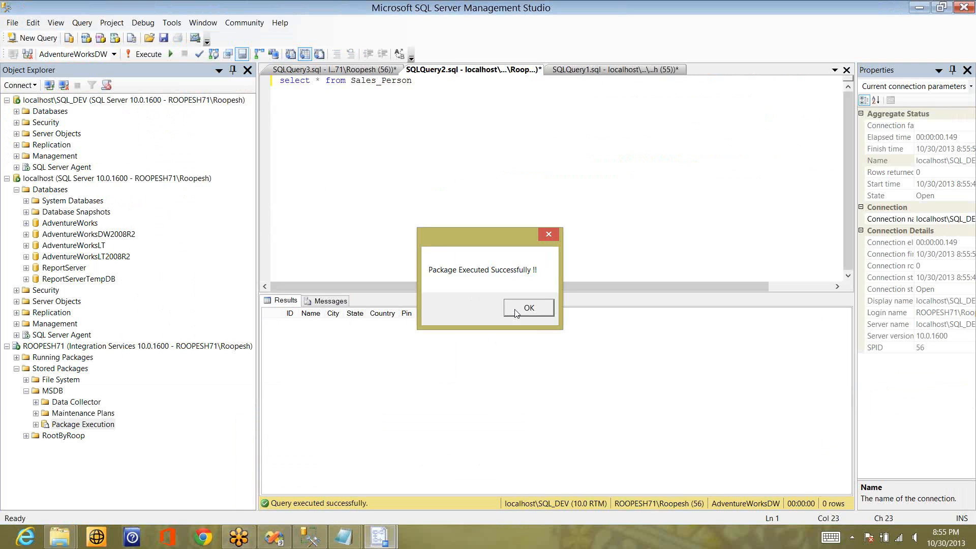
{"action": "left_click", "coordinate": [516, 313]}
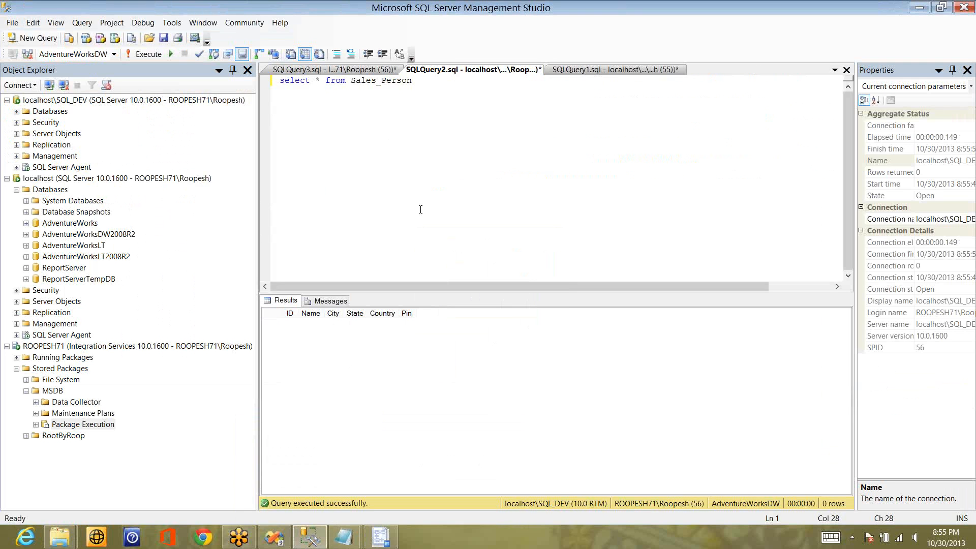
Step: Rerun the Sales_Person select query against AdventureWorksDW on SQL_DEV and against AdventureWorks on the default localhost instance
{"action": "key", "text": "F5"}
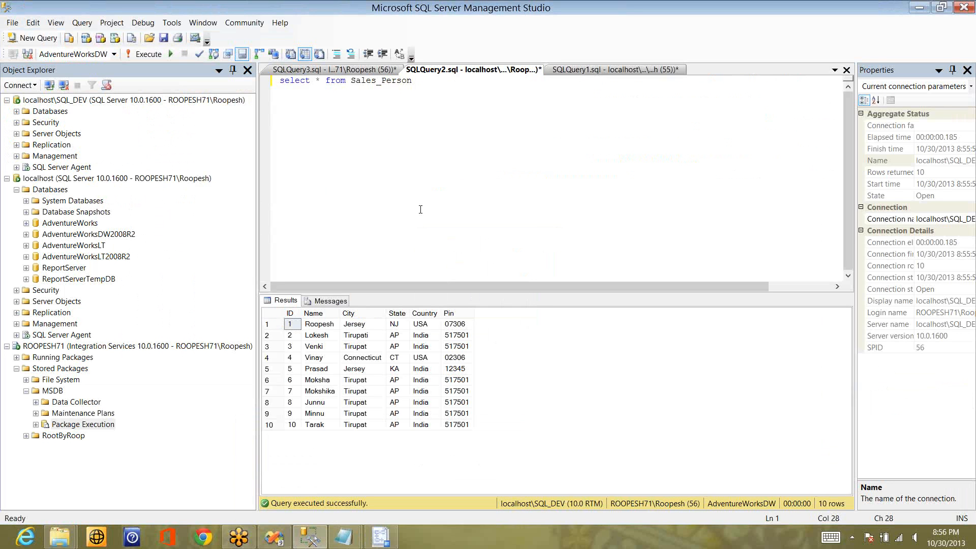
{"action": "left_click", "coordinate": [360, 71]}
{"action": "key", "text": "F5"}
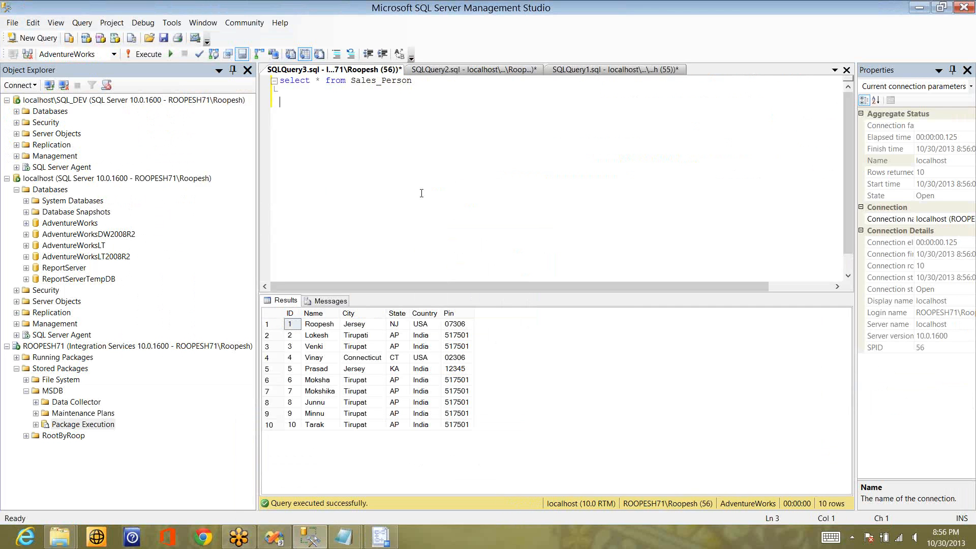
Step: Truncate the sales_person table in AdventureWorks, clearing the truncate statement from the query and rerunning the select to check the table
{"action": "key", "text": "Return"}
{"action": "key", "text": "Return"}
{"action": "type", "text": "truncate table "}
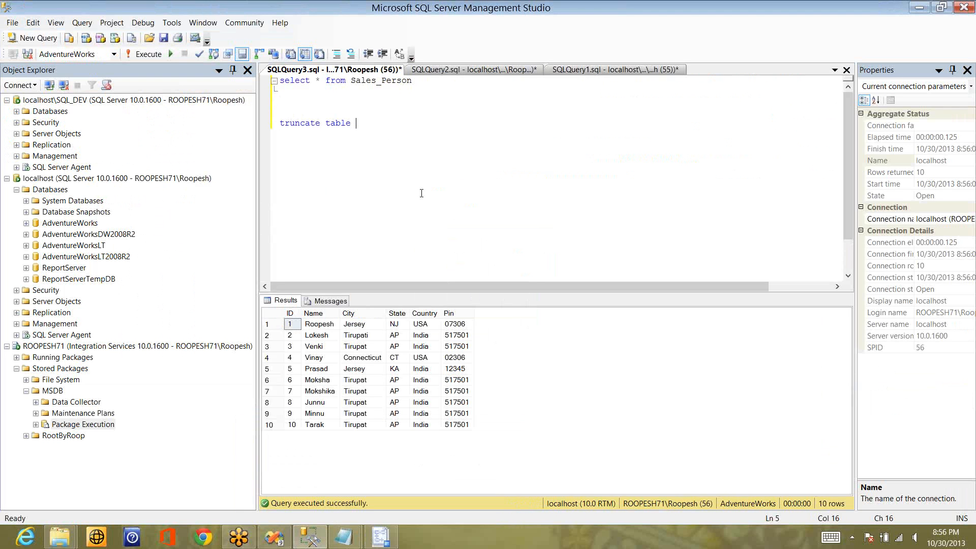
{"action": "type", "text": "sales_person"}
{"action": "key", "text": "shift+Home"}
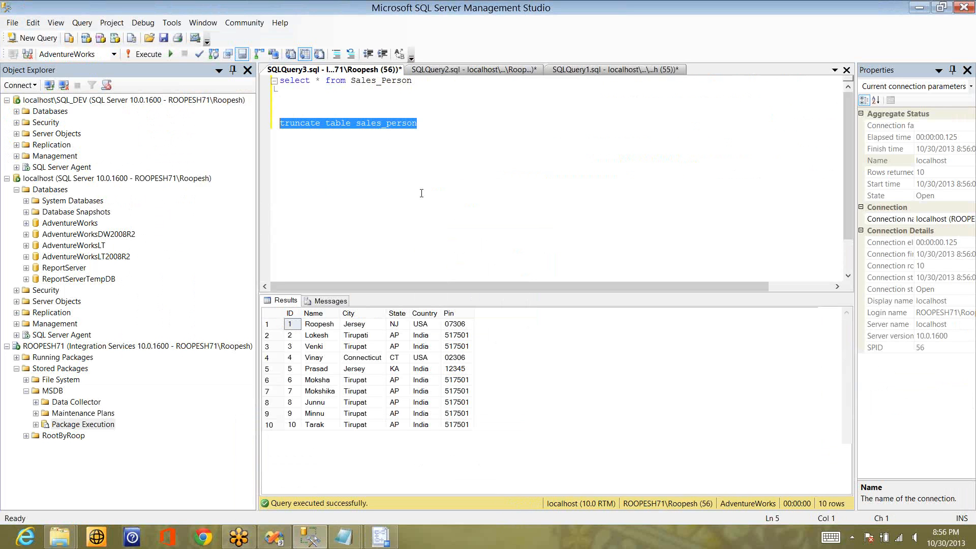
{"action": "key", "text": "F5"}
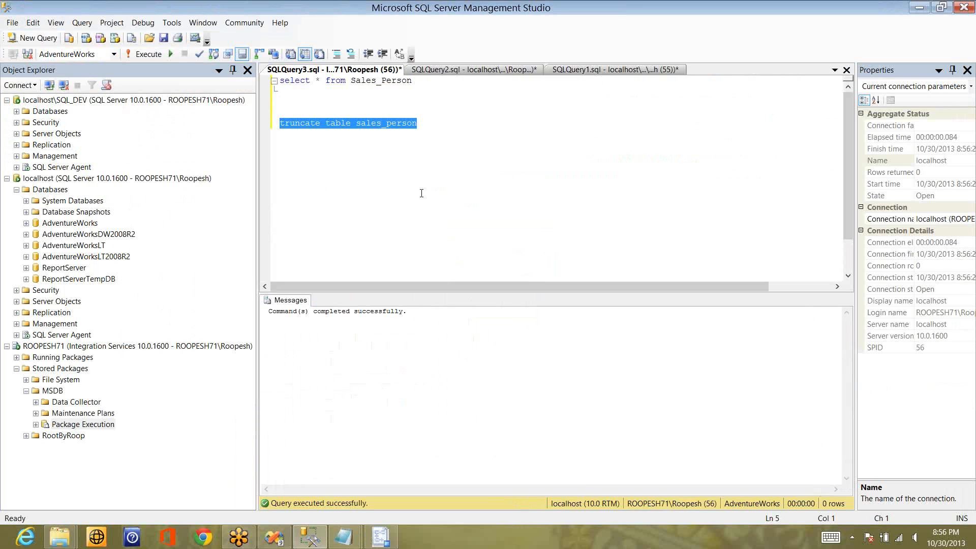
{"action": "key", "text": "Delete"}
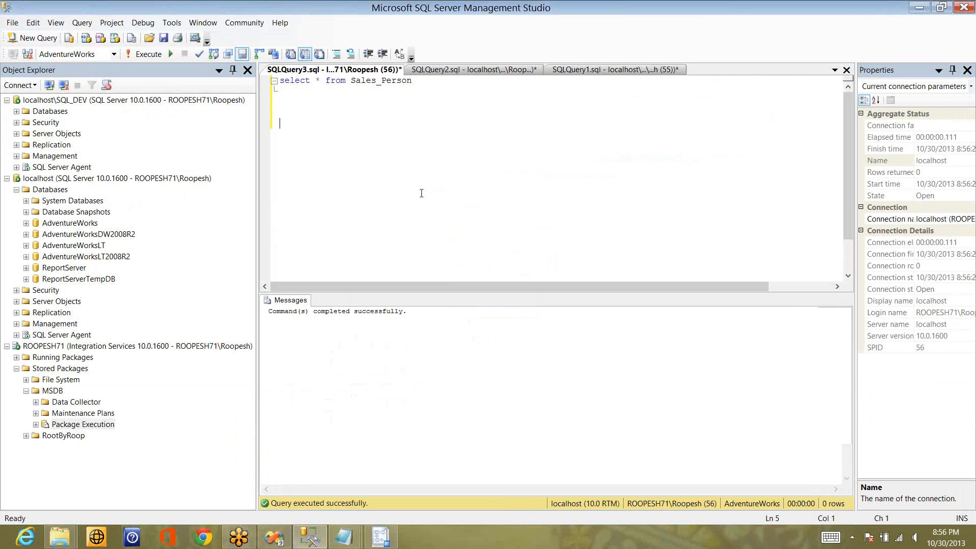
{"action": "key", "text": "F5"}
Step: Execute \MSDB\Package Execution once more in Execute Package Utility, acknowledge its messages and close the utility
{"action": "key", "text": "alt+Tab"}
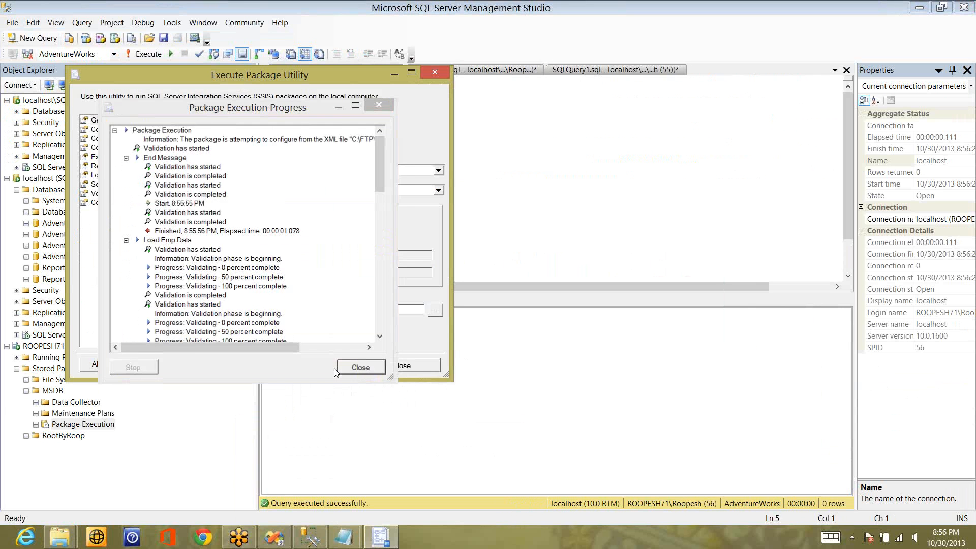
{"action": "left_click", "coordinate": [359, 370]}
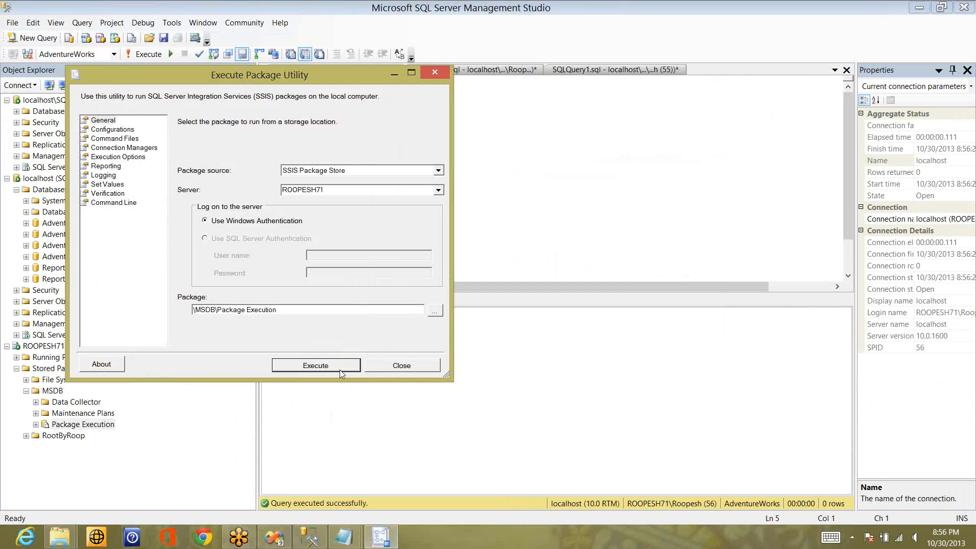
{"action": "left_click", "coordinate": [339, 370]}
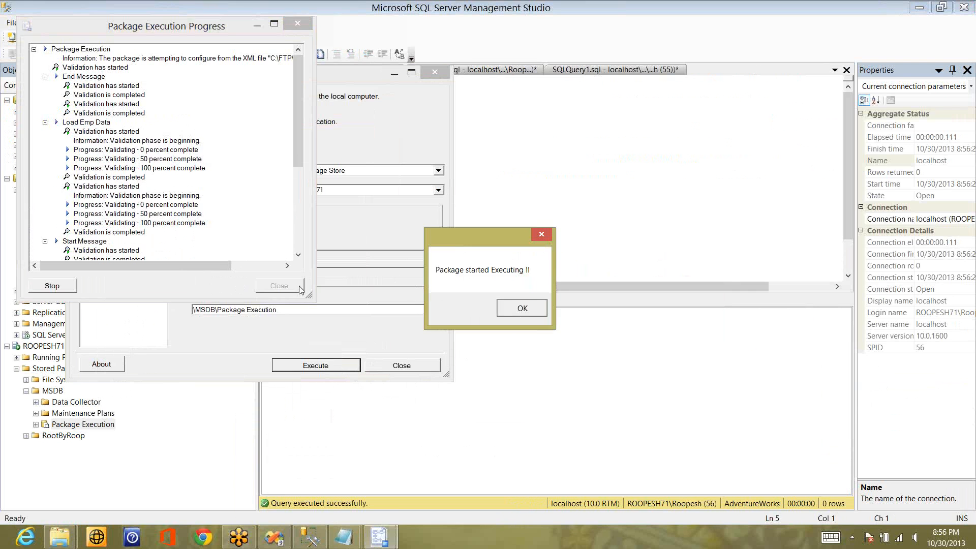
{"action": "left_click", "coordinate": [529, 312]}
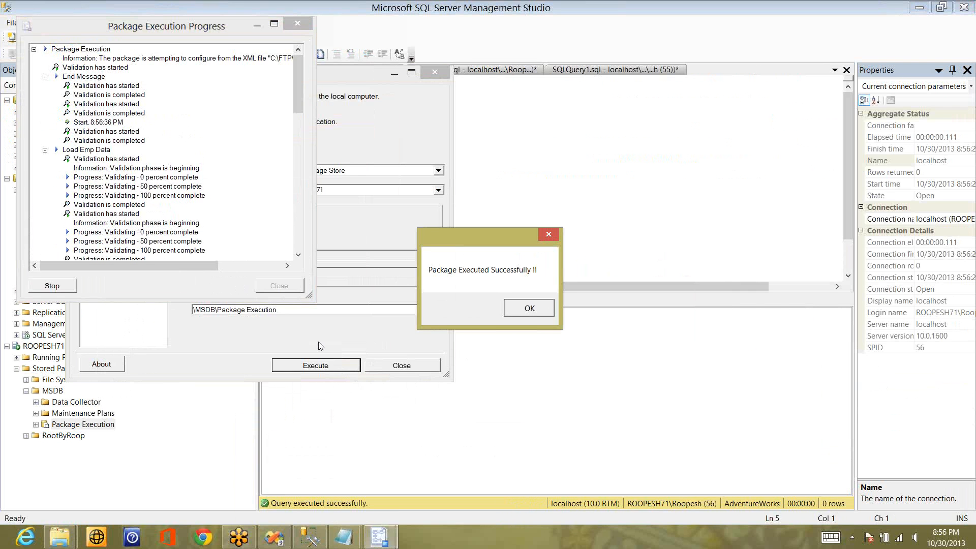
{"action": "key", "text": "Return"}
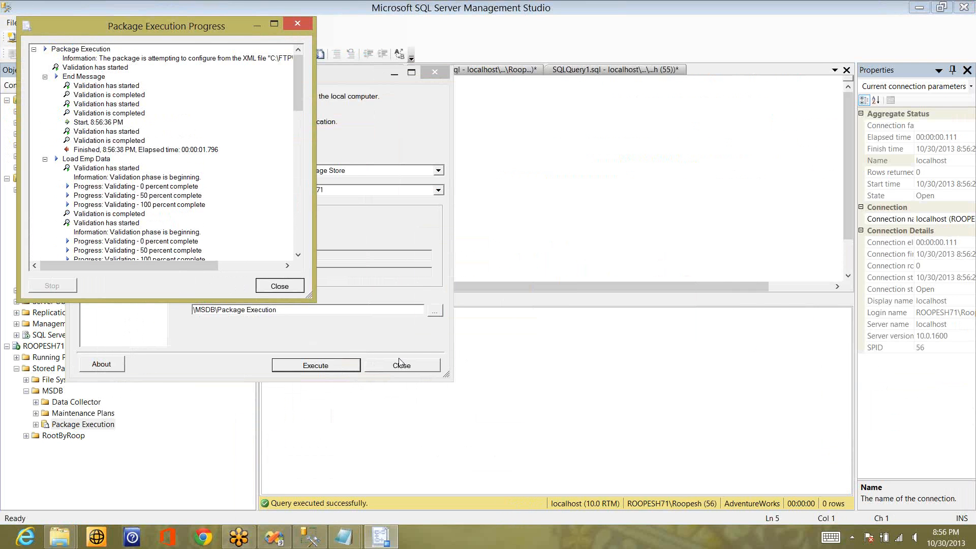
{"action": "key", "text": "Return"}
{"action": "left_click", "coordinate": [400, 364]}
Step: Rerun the select query on Sales_Person in AdventureWorks to check whether the package loaded rows there
{"action": "key", "text": "F5"}
{"action": "key", "text": "F5"}
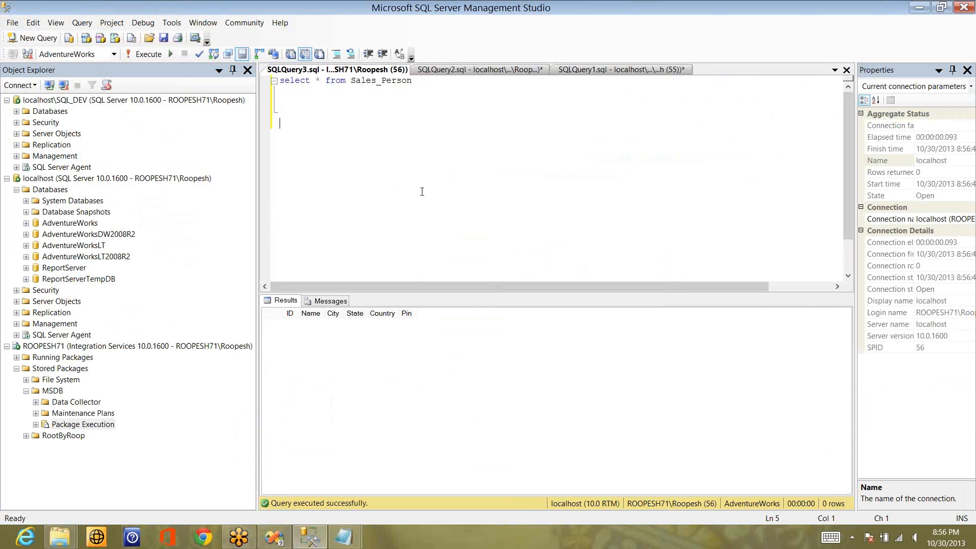
{"action": "key", "text": "F5"}
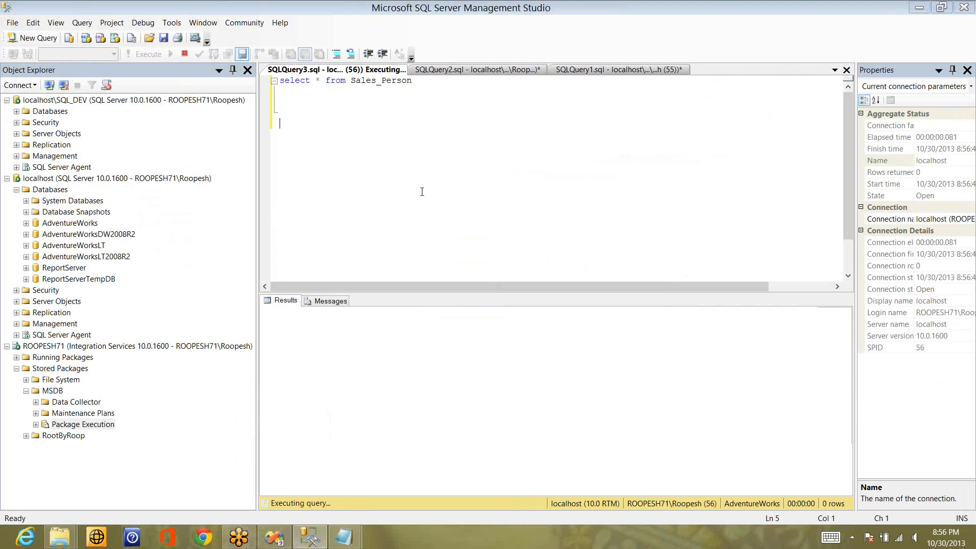
Step: In the XMLConfig file in Notepad, remove \SQL_DEV from the ServerName value and set the InitialCatalog value to AdventureWorks
{"action": "key", "text": "alt+Tab"}
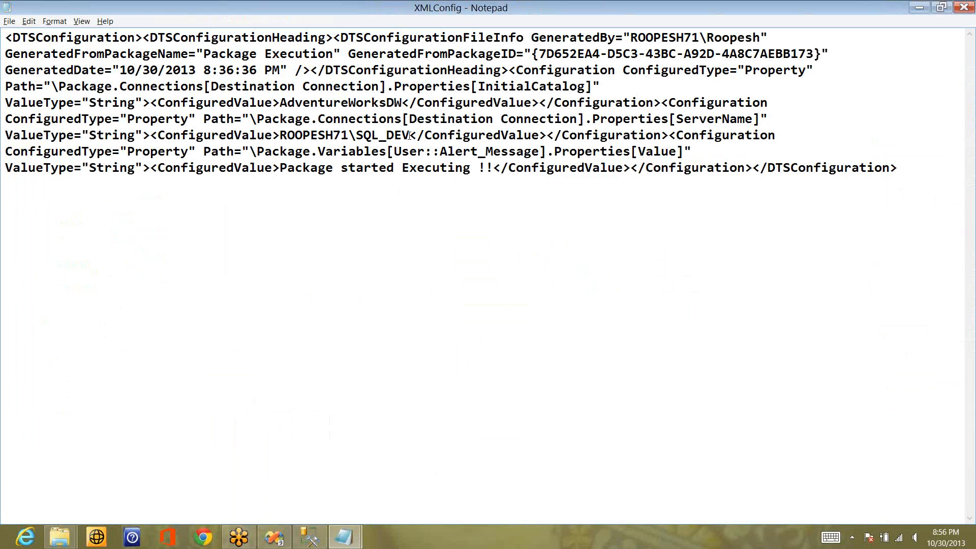
{"action": "key", "text": "BackSpace"}
{"action": "key", "text": "BackSpace"}
{"action": "key", "text": "BackSpace"}
{"action": "key", "text": "BackSpace"}
{"action": "key", "text": "BackSpace"}
{"action": "key", "text": "BackSpace"}
{"action": "key", "text": "BackSpace"}
{"action": "key", "text": "BackSpace"}
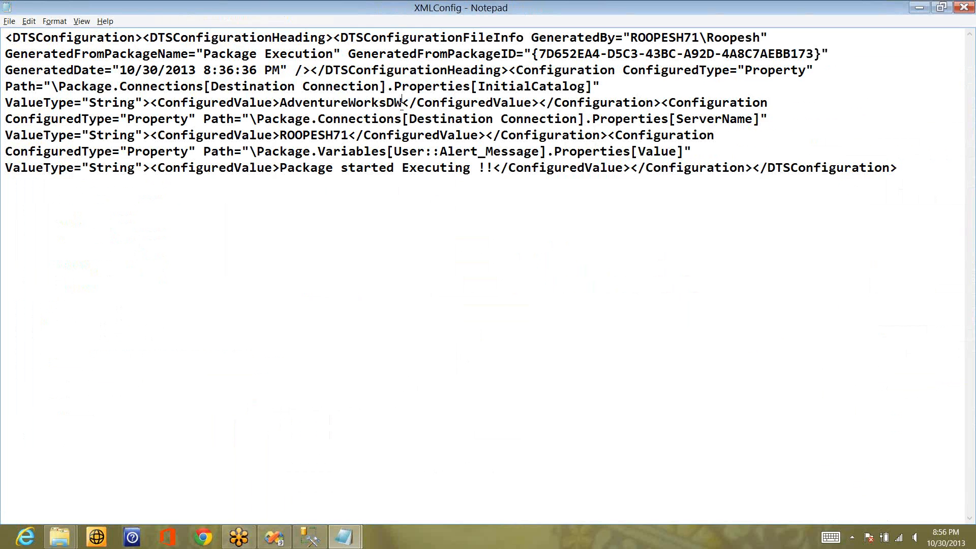
{"action": "key", "text": "BackSpace"}
{"action": "key", "text": "BackSpace"}
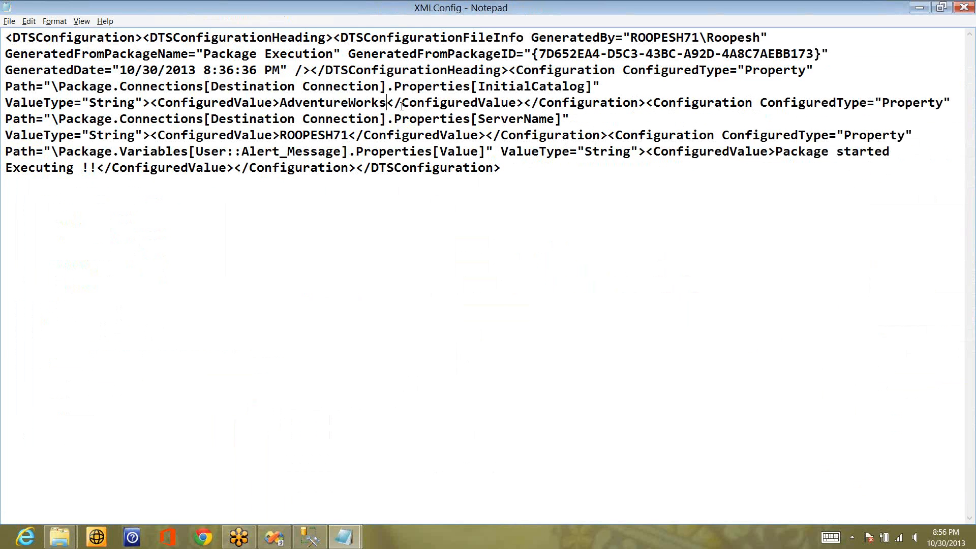
Step: Back in SQL Server Management Studio, run the Package Execution package stored under MSDB, acknowledge its messages and close the utility
{"action": "key", "text": "alt+Tab"}
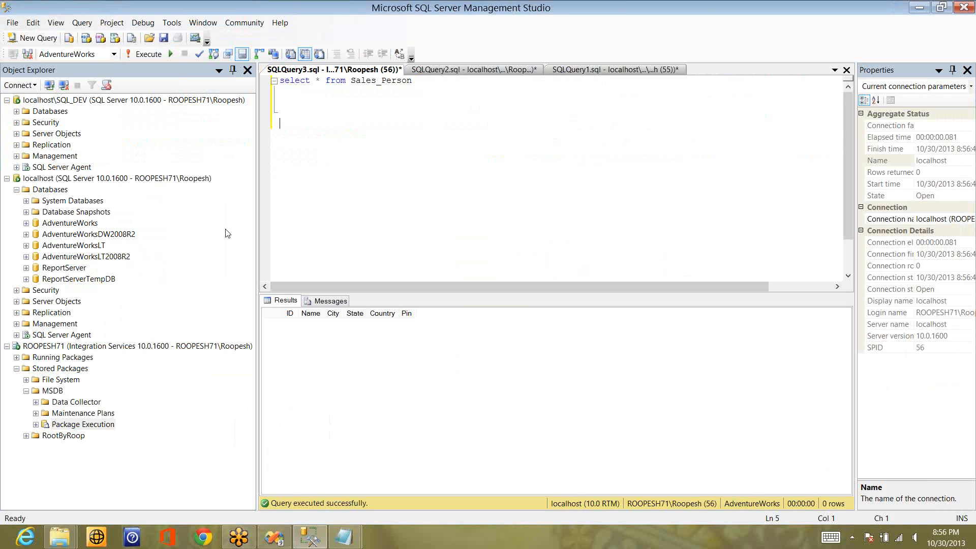
{"action": "right_click", "coordinate": [79, 427]}
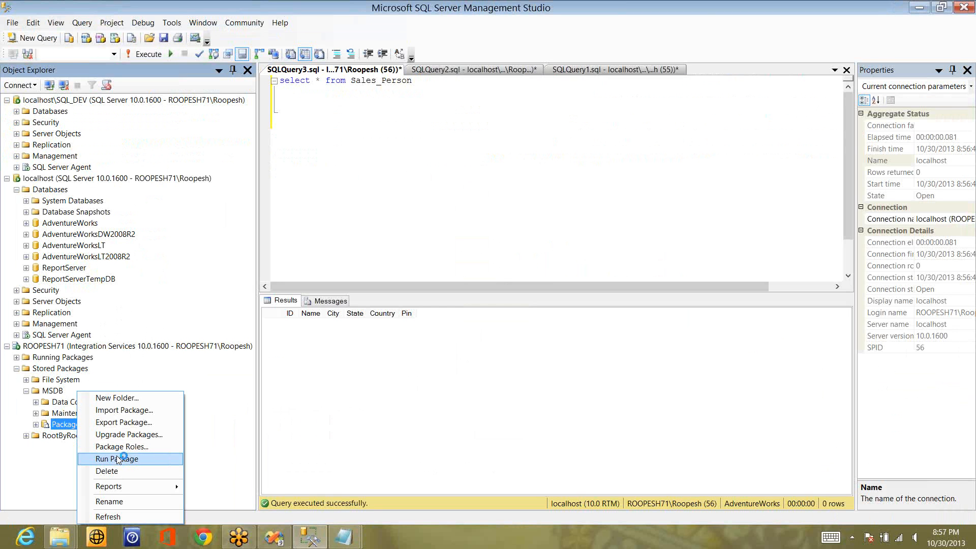
{"action": "left_click", "coordinate": [121, 457]}
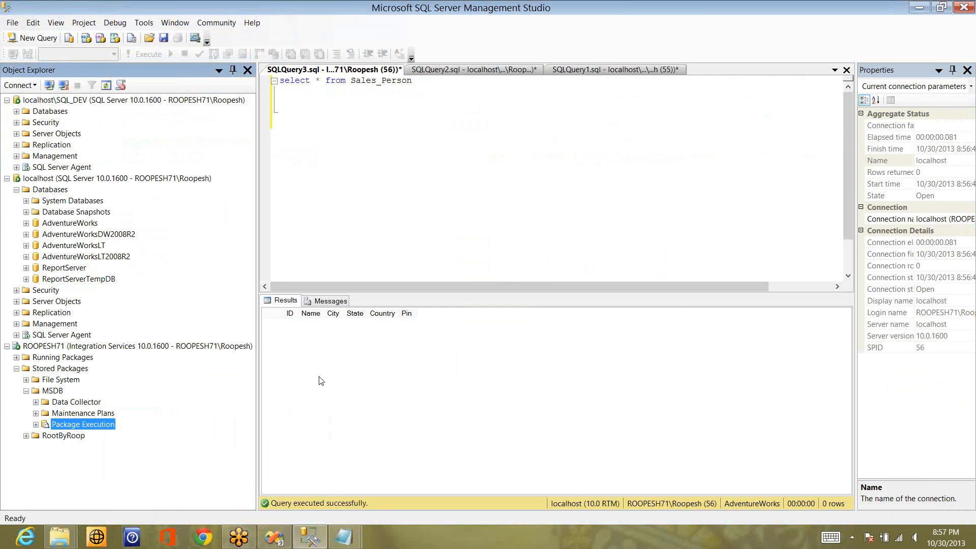
{"action": "left_click", "coordinate": [297, 336]}
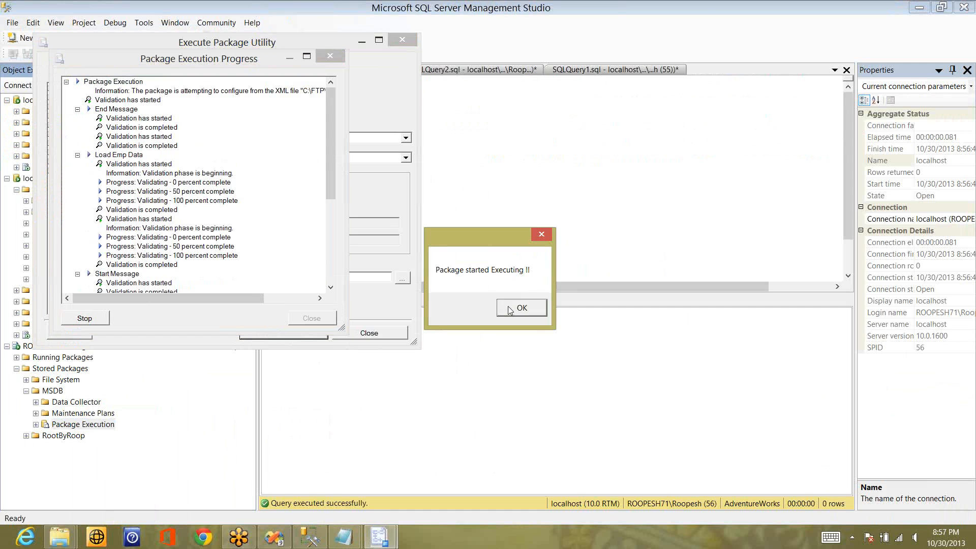
{"action": "left_click", "coordinate": [521, 308]}
{"action": "key", "text": "Return"}
{"action": "left_click", "coordinate": [311, 321]}
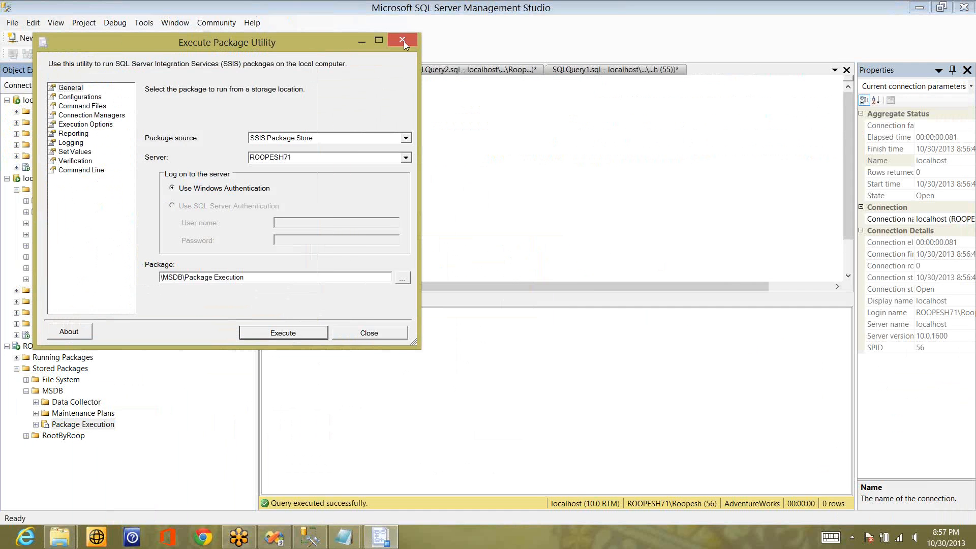
{"action": "left_click", "coordinate": [404, 41]}
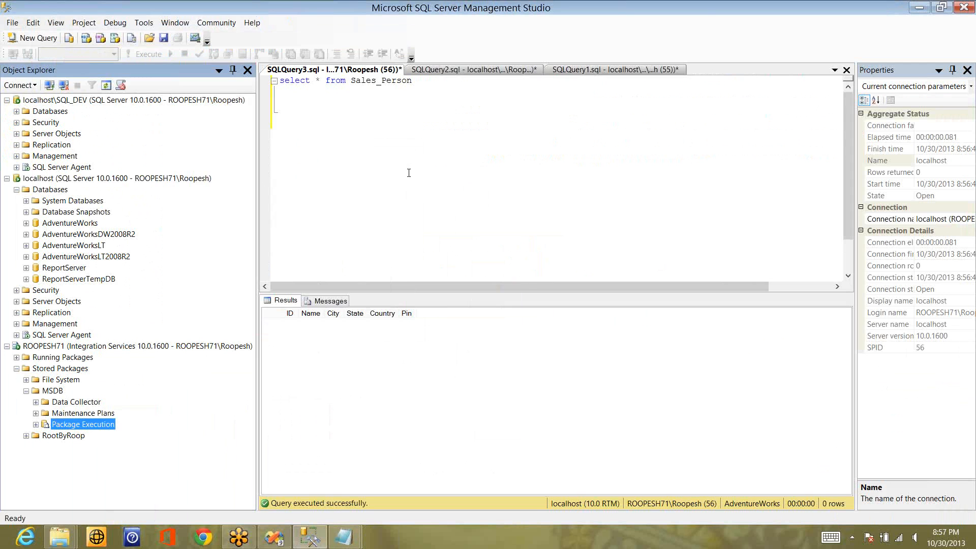
Step: Query Sales_Person in AdventureWorks again to verify the load from the latest package run
{"action": "left_click", "coordinate": [409, 173]}
{"action": "key", "text": "F5"}
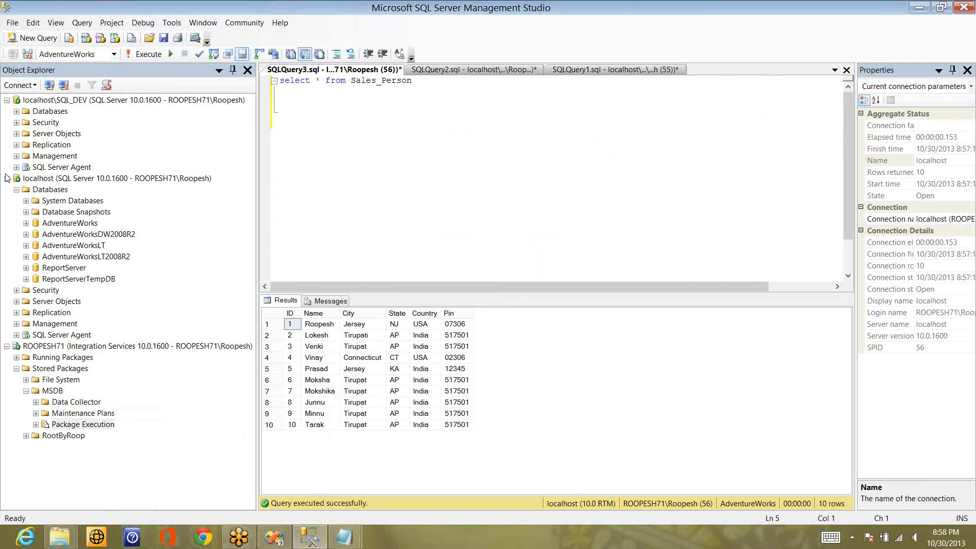
Step: Examine the existing jobs under SQL Server Agent on the localhost server, including syspolicy_purge_history
{"action": "left_click", "coordinate": [40, 180]}
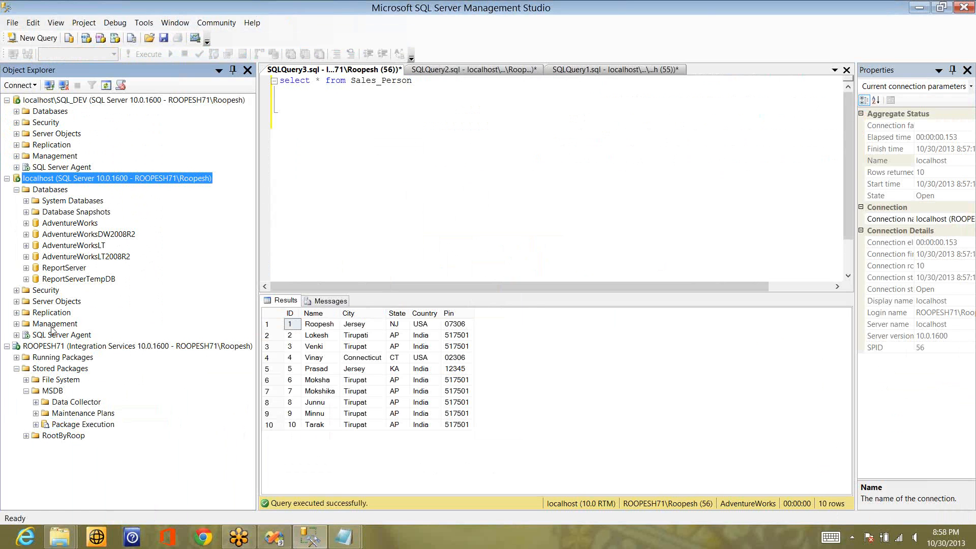
{"action": "left_click", "coordinate": [16, 335]}
{"action": "left_click", "coordinate": [26, 347]}
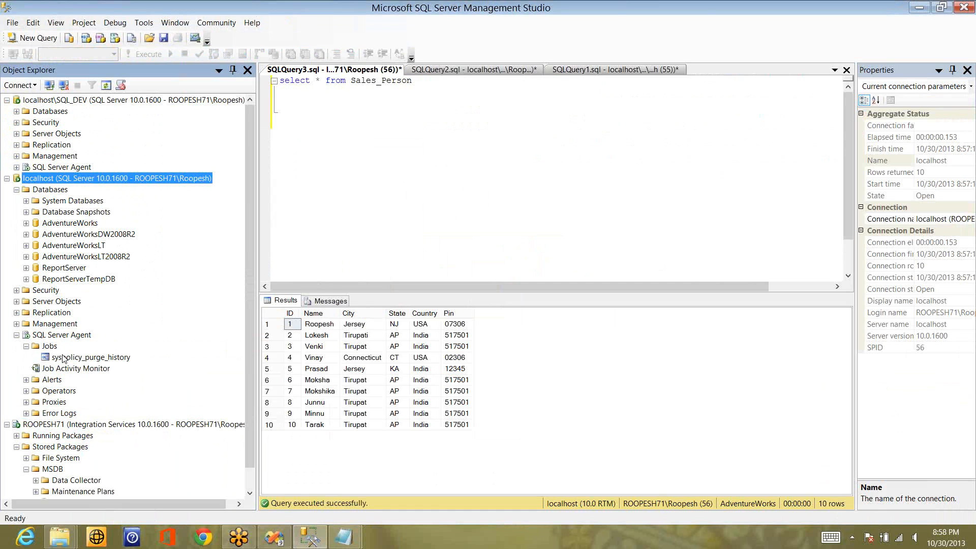
{"action": "left_click", "coordinate": [64, 359]}
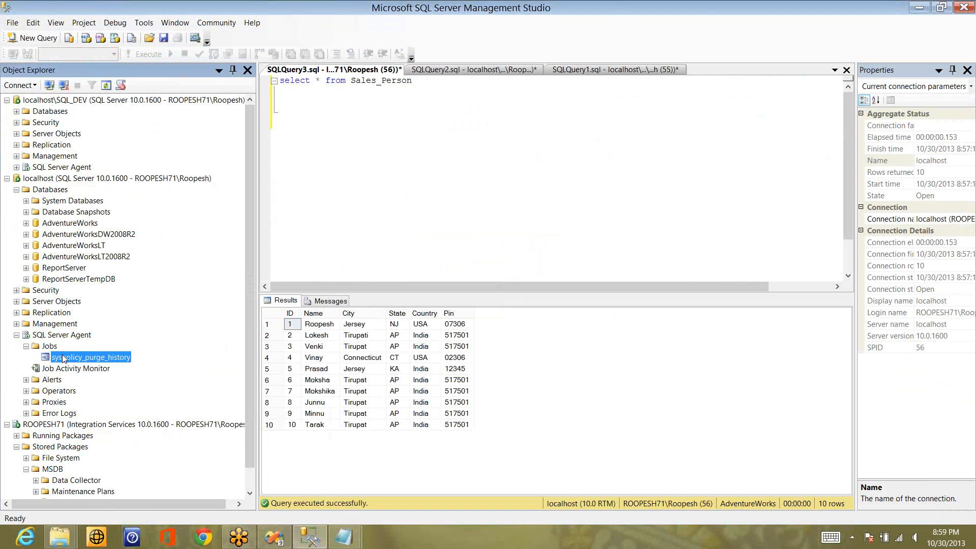
Step: Start a new security credential named Exec_Jobs on the localhost server and assign the owner's Windows account as its identity
{"action": "left_click", "coordinate": [17, 290]}
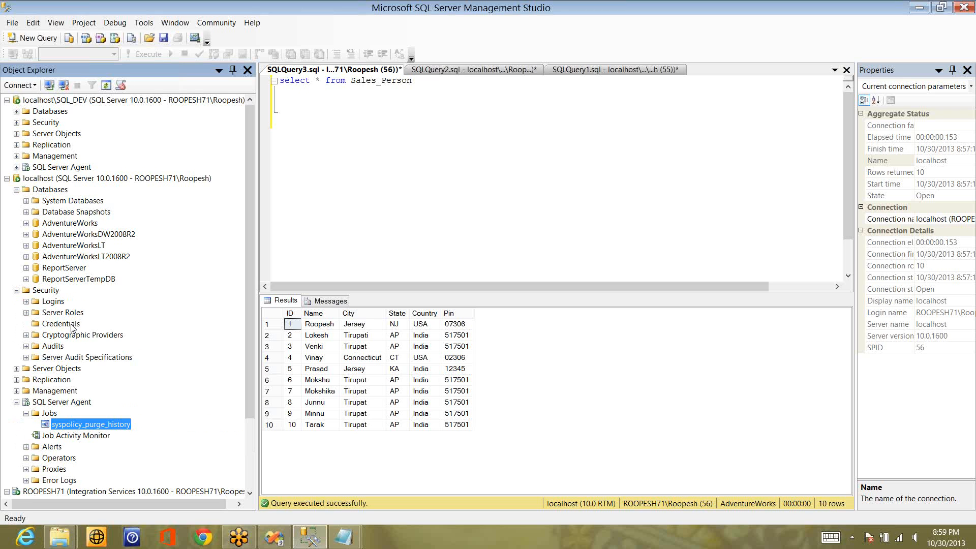
{"action": "right_click", "coordinate": [63, 327]}
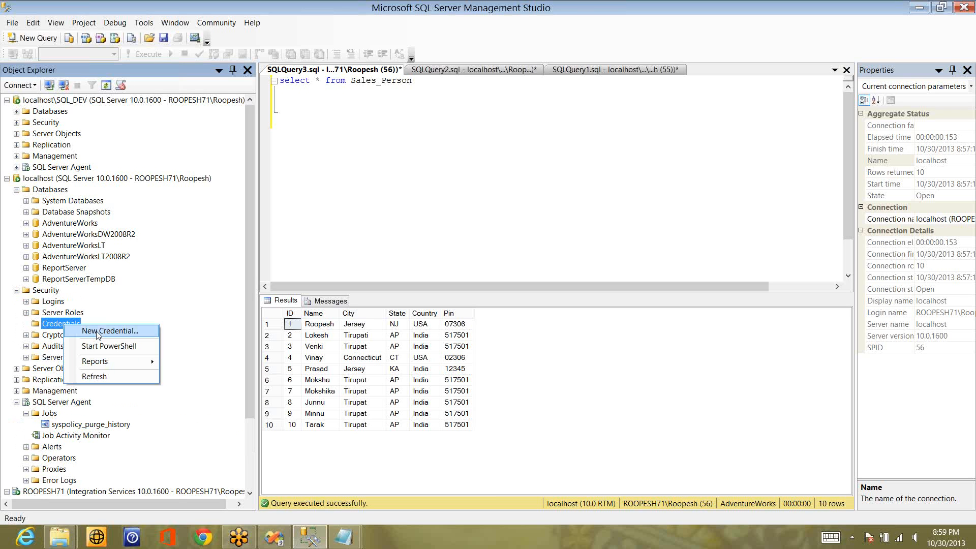
{"action": "left_click", "coordinate": [99, 335]}
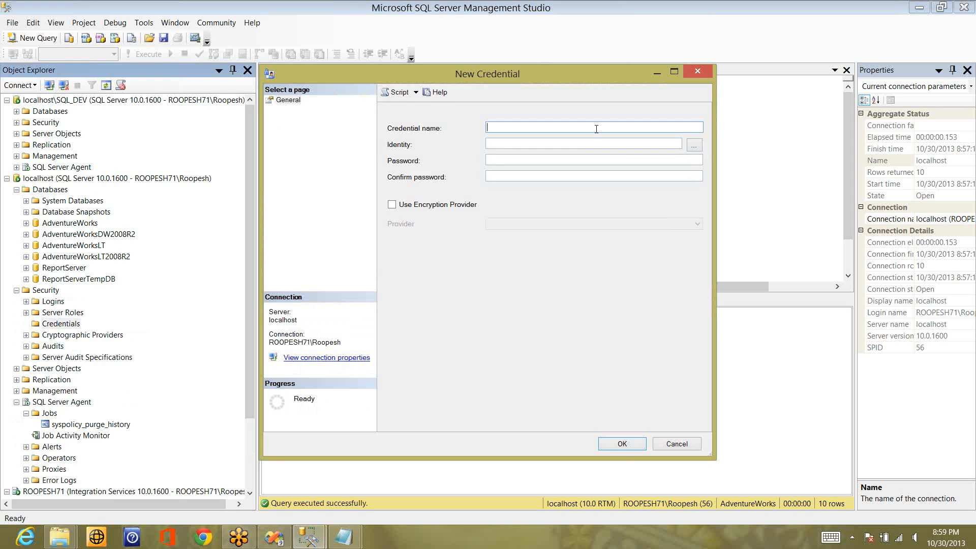
{"action": "type", "text": "Exec_Jobs"}
{"action": "left_click", "coordinate": [695, 144]}
{"action": "type", "text": "roopesh"}
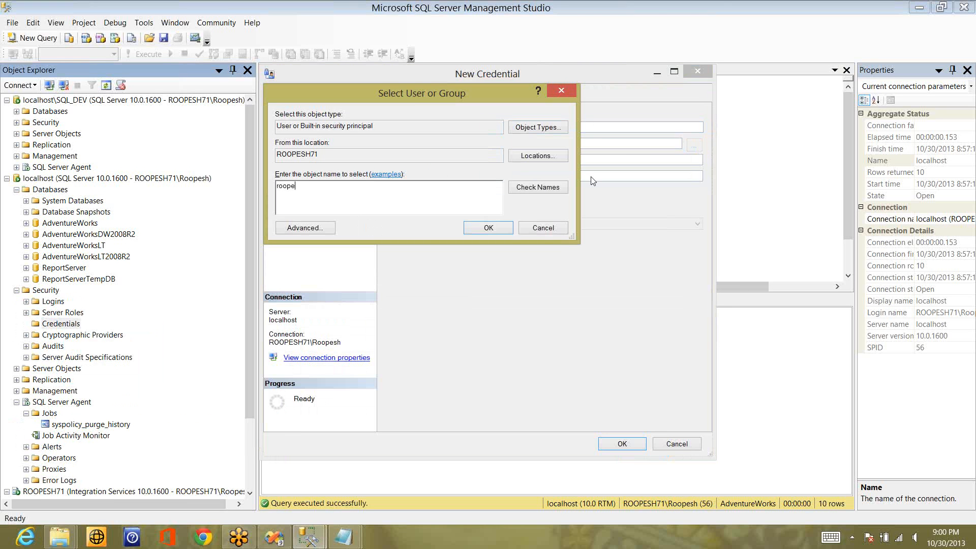
{"action": "left_click", "coordinate": [546, 192]}
{"action": "left_click", "coordinate": [473, 228]}
Step: Enter and confirm the account password for the Exec_Jobs credential and create it
{"action": "left_click", "coordinate": [508, 159]}
{"action": "type", "text": "********"}
{"action": "key", "text": "Tab"}
{"action": "type", "text": "********"}
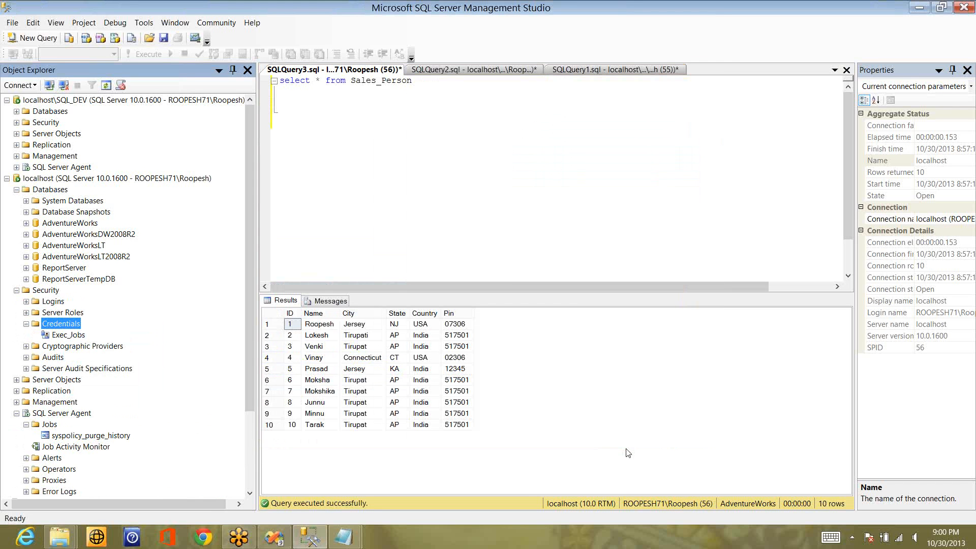
Step: Start a new SQL Server Agent proxy for SSIS Package Execution and name it Agent_Jobs_Exec
{"action": "left_click", "coordinate": [26, 324]}
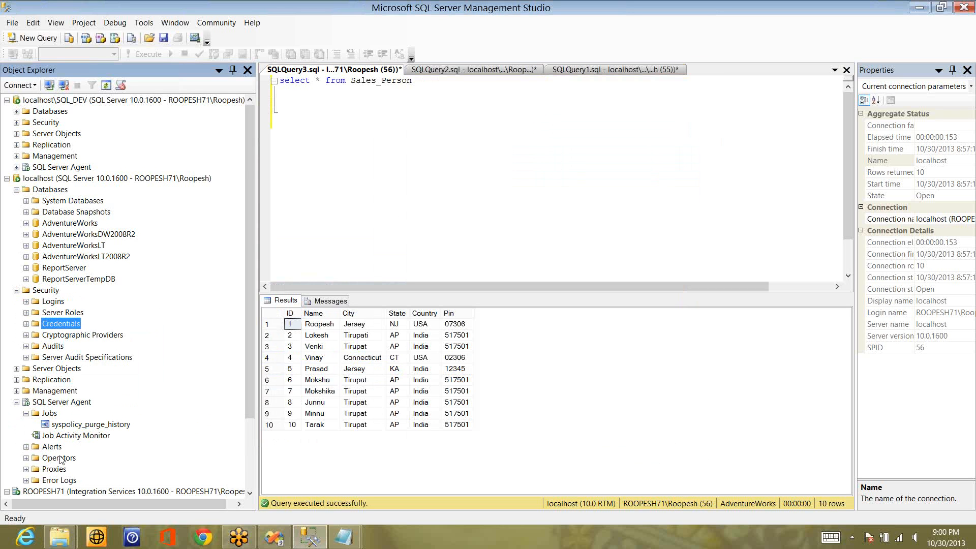
{"action": "left_click", "coordinate": [25, 468]}
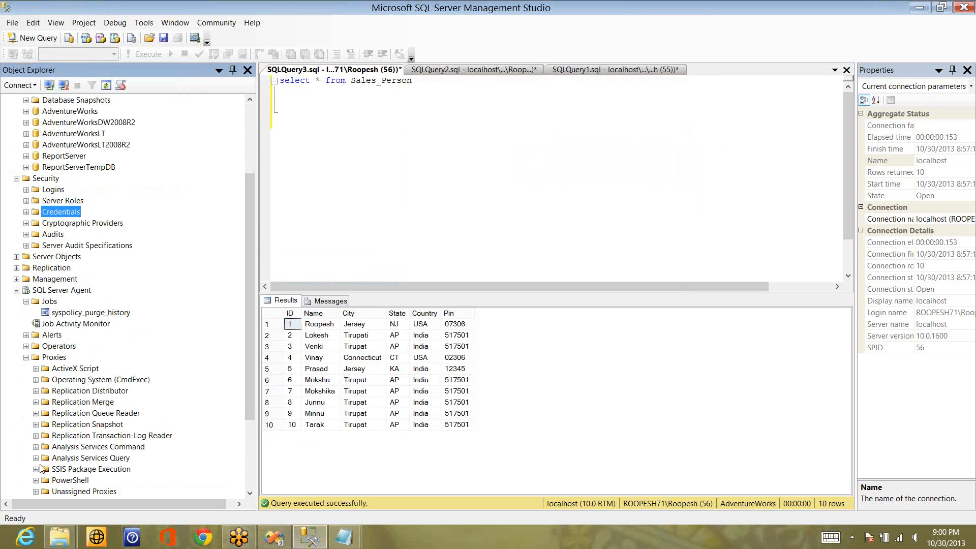
{"action": "right_click", "coordinate": [77, 470]}
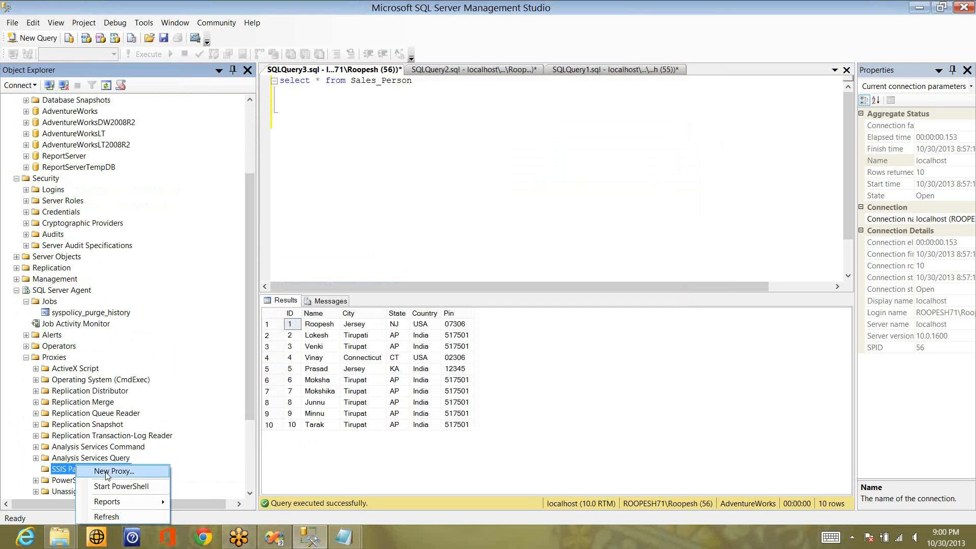
{"action": "left_click", "coordinate": [107, 471]}
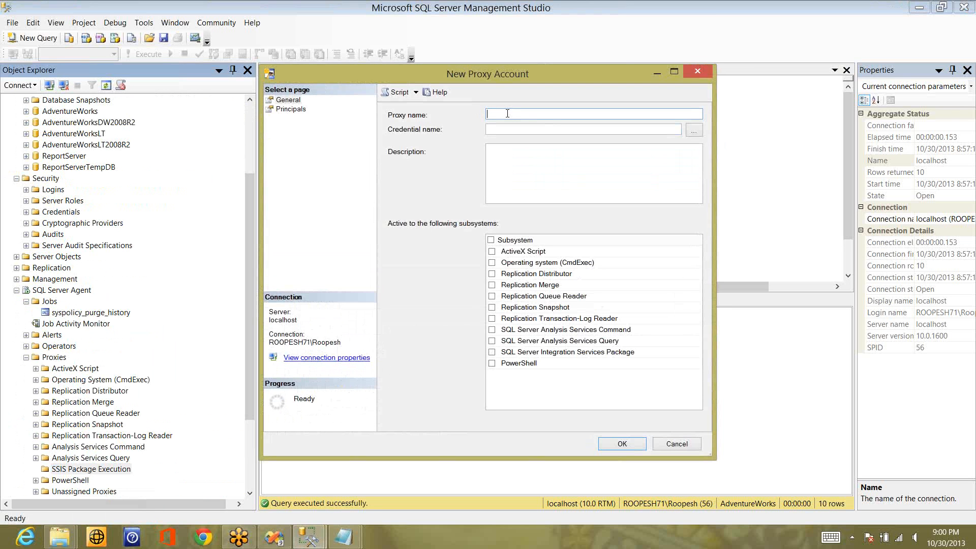
{"action": "type", "text": "Agent_Jobs_Exec"}
Step: Assign the Exec_Jobs credential to the new proxy, finding it by searching for "jobs"
{"action": "left_click", "coordinate": [694, 132]}
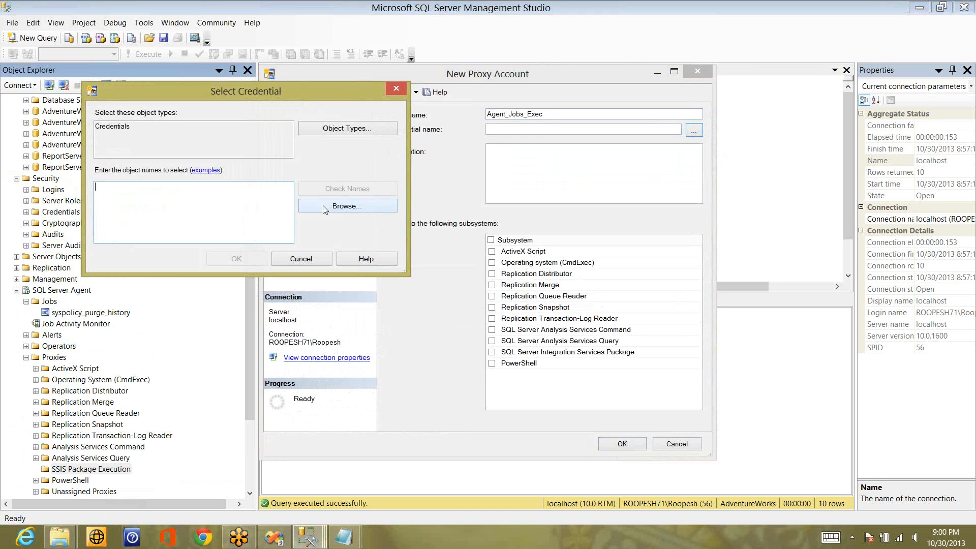
{"action": "type", "text": "jobs"}
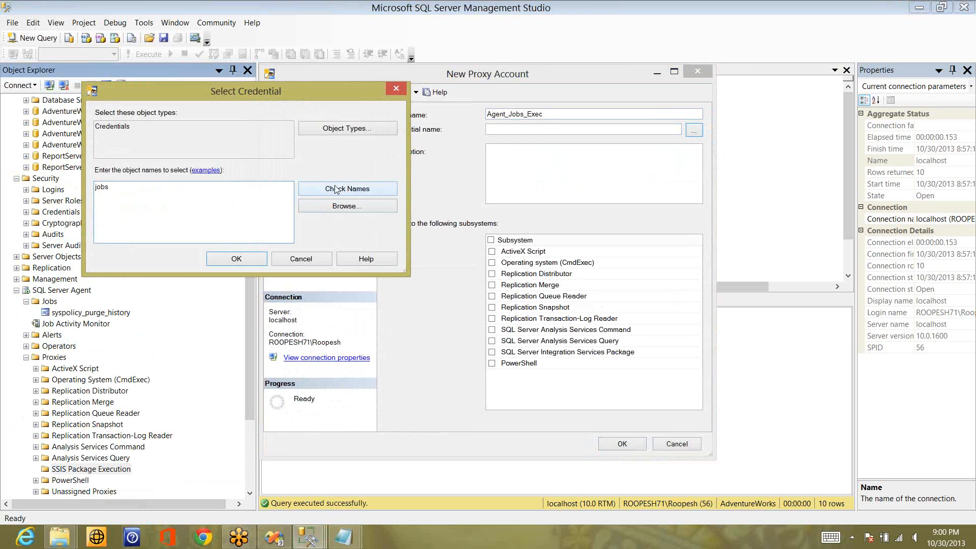
{"action": "left_click", "coordinate": [335, 189]}
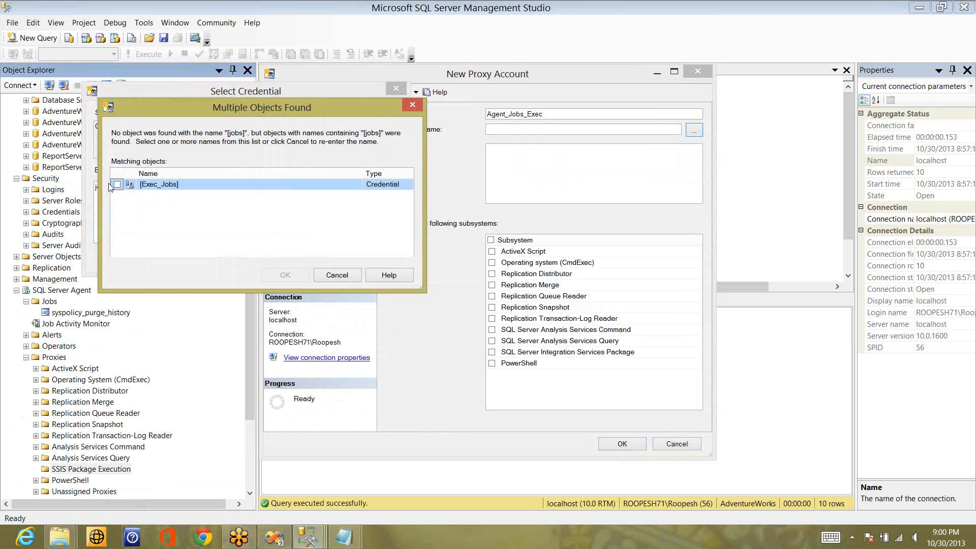
{"action": "left_click", "coordinate": [118, 185]}
{"action": "left_click", "coordinate": [285, 275]}
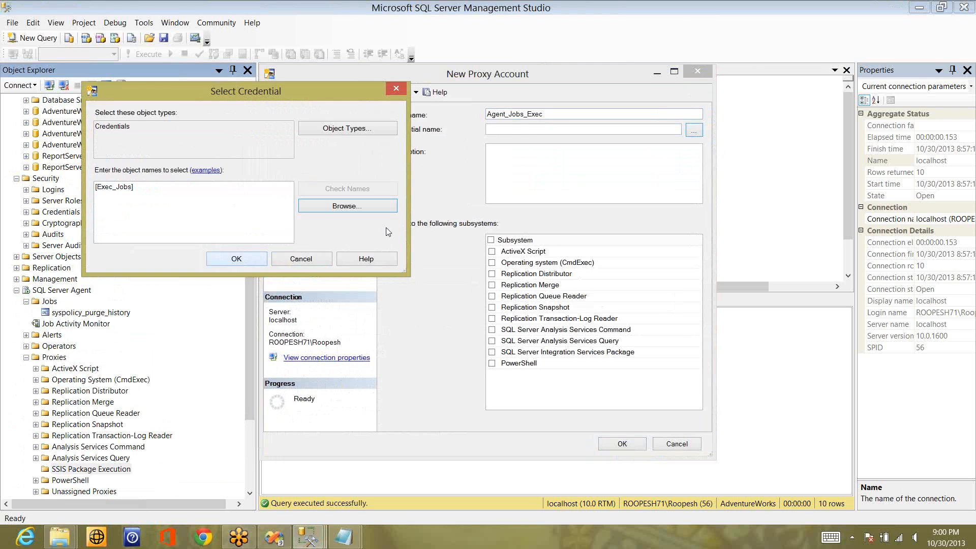
{"action": "key", "text": "Return"}
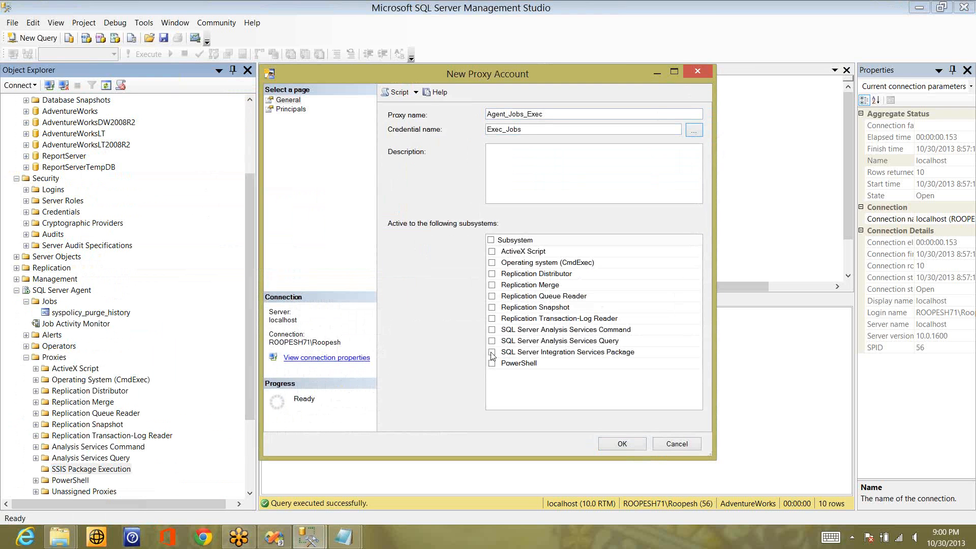
Step: Activate the proxy for the SQL Server Integration Services Package subsystem, create it, and check it under SSIS Package Execution
{"action": "left_click", "coordinate": [492, 352]}
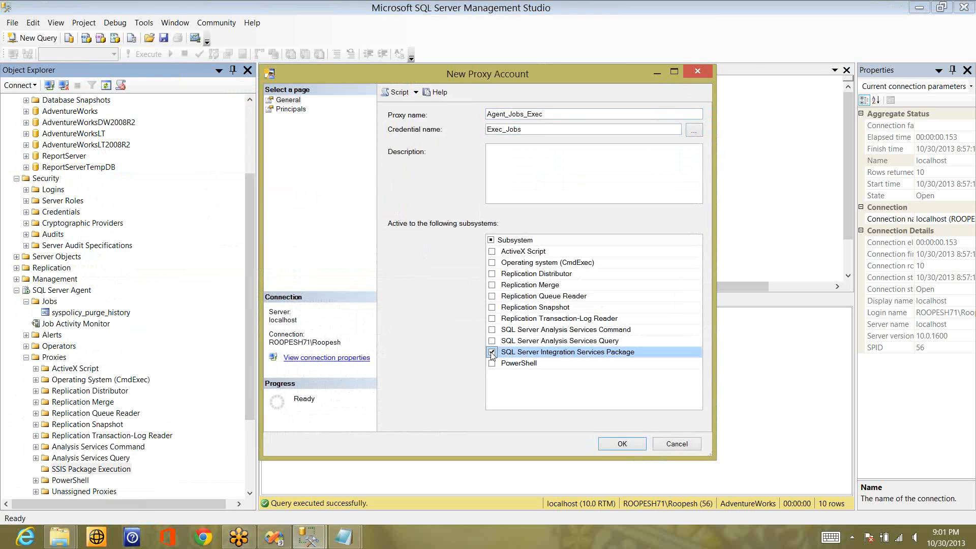
{"action": "left_click", "coordinate": [634, 449]}
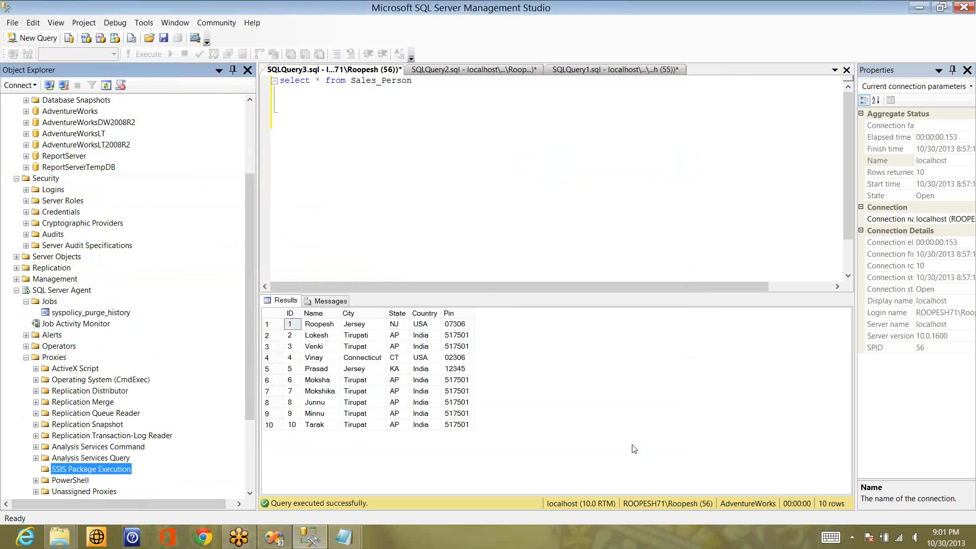
{"action": "left_click", "coordinate": [107, 89]}
{"action": "left_click", "coordinate": [36, 469]}
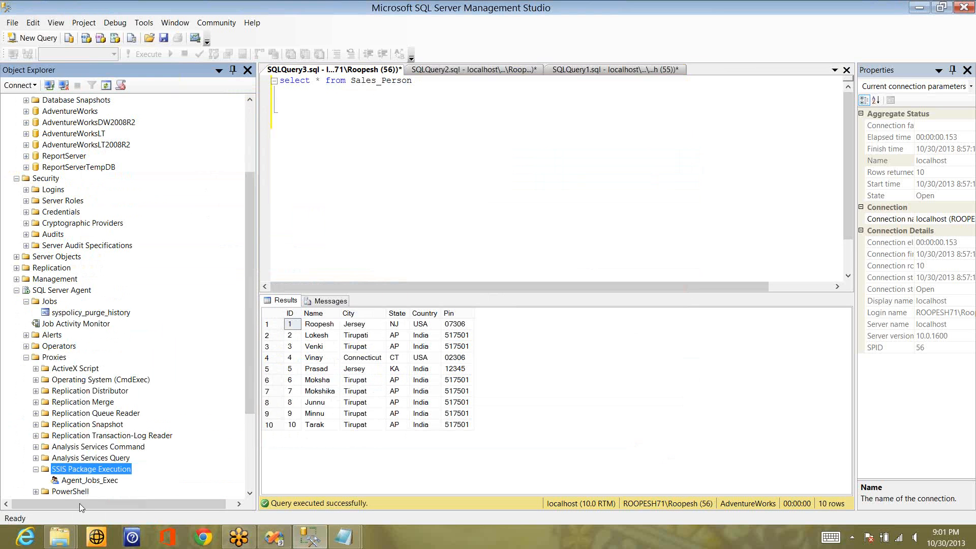
{"action": "left_click", "coordinate": [100, 481]}
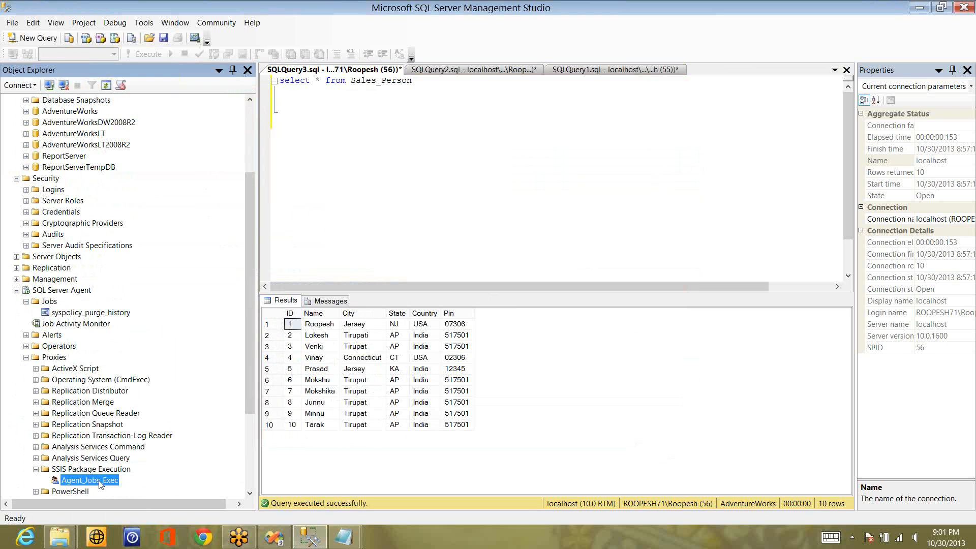
Step: Start a new SQL Server Agent job on the localhost server and name it Package Execution
{"action": "right_click", "coordinate": [50, 302]}
{"action": "left_click", "coordinate": [88, 307]}
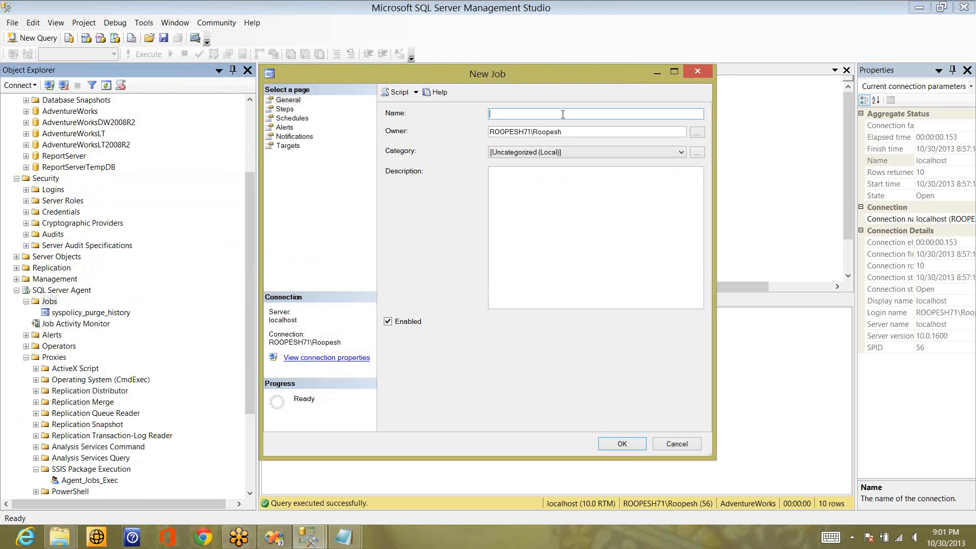
{"action": "type", "text": "Package Execution"}
{"action": "key", "text": "ctrl+a"}
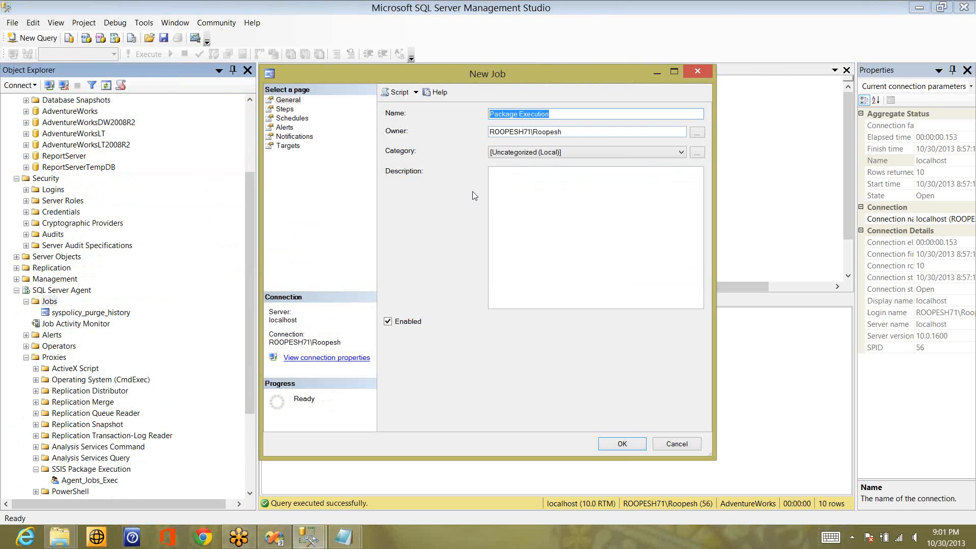
Step: Add a new step to the job and name it "Loas Sales_Person Data"
{"action": "left_click", "coordinate": [284, 109]}
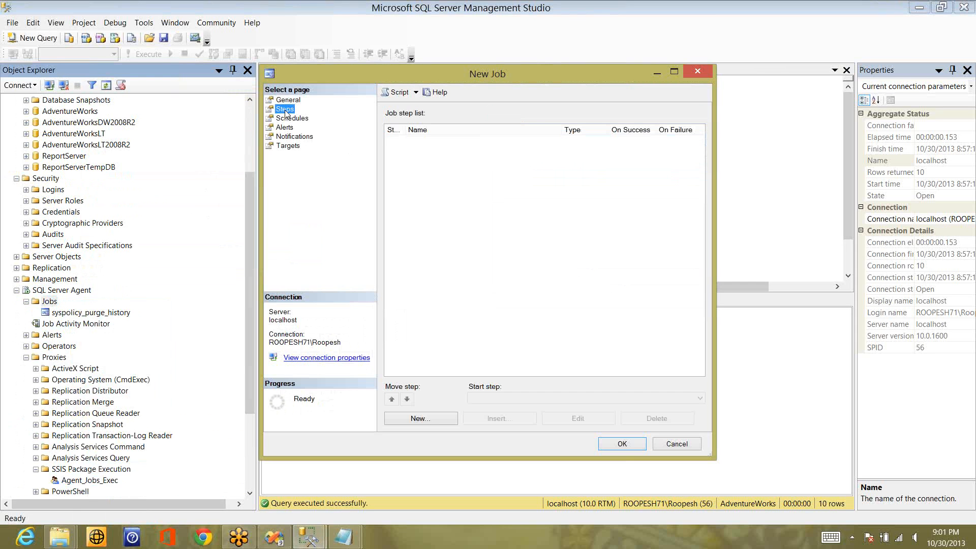
{"action": "left_click", "coordinate": [428, 422]}
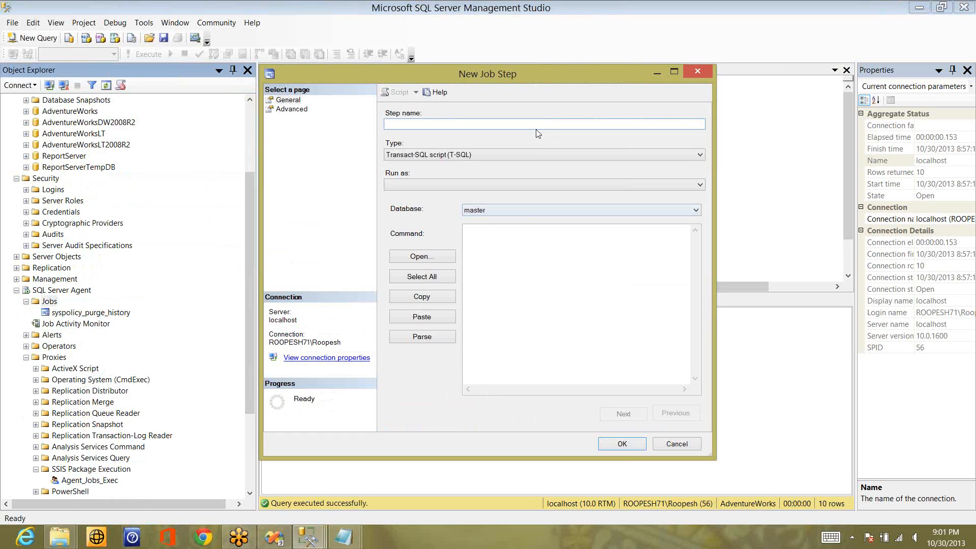
{"action": "type", "text": "Loas Sales_Person Data"}
{"action": "left_click", "coordinate": [546, 160]}
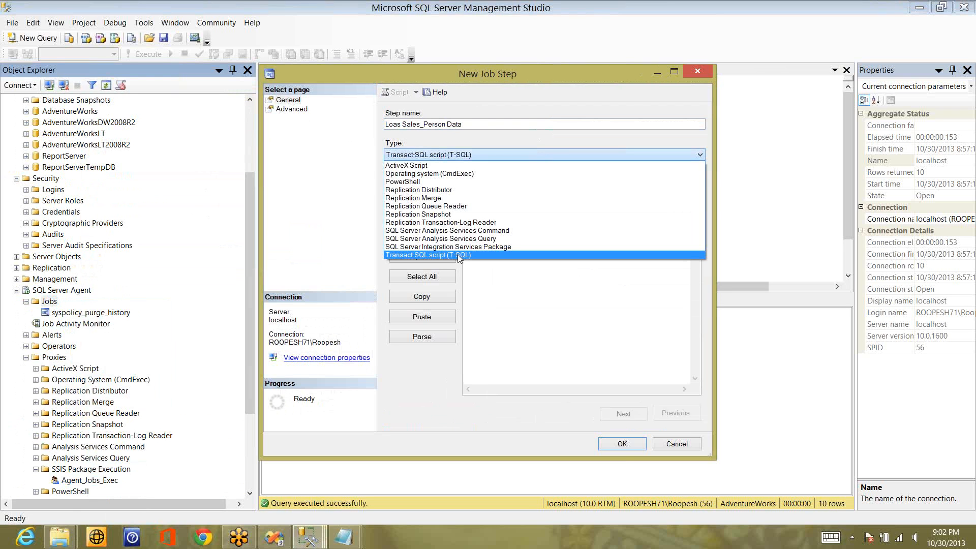
{"action": "left_click", "coordinate": [519, 254]}
{"action": "left_click", "coordinate": [519, 254]}
{"action": "left_click", "coordinate": [528, 214]}
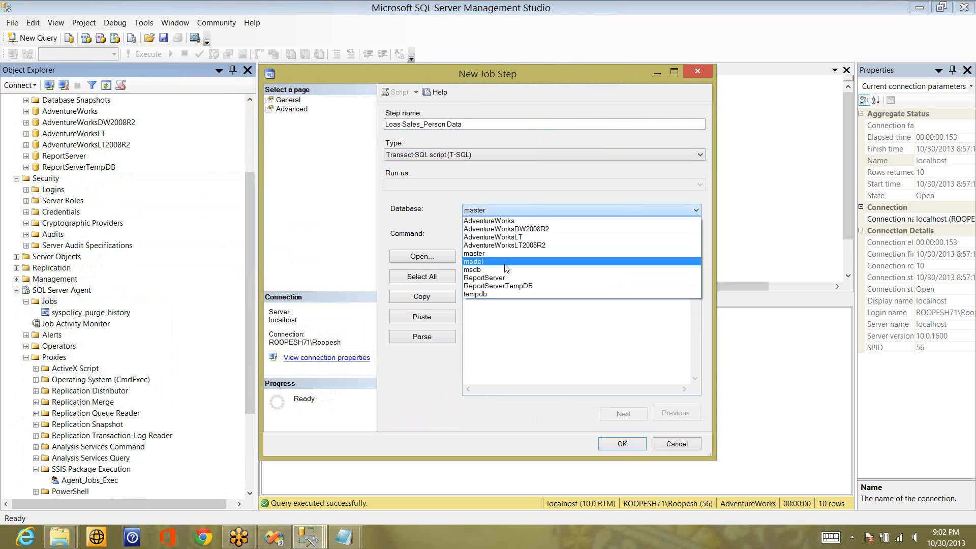
Step: Set the job step's type to SQL Server Integration Services Package and have it run as Agent_Jobs_Exec
{"action": "left_click", "coordinate": [480, 154]}
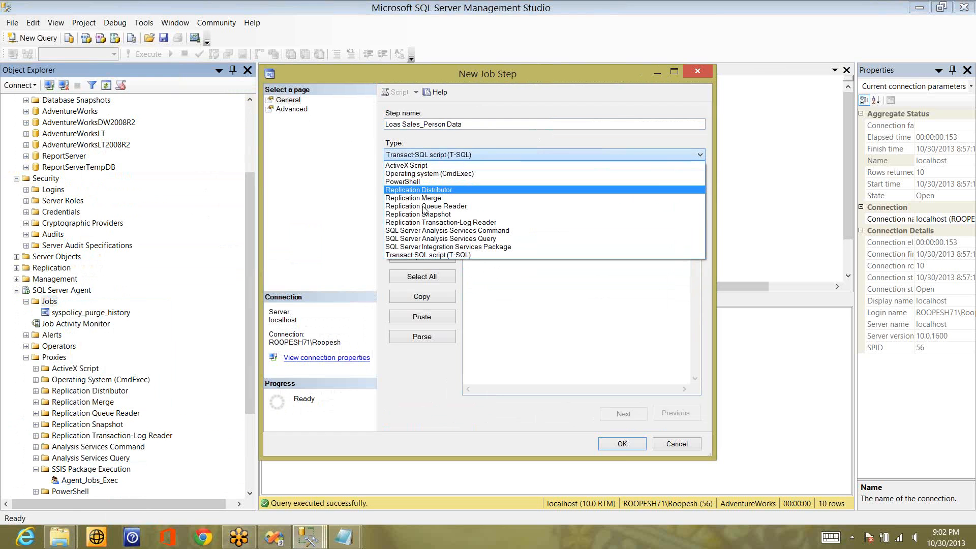
{"action": "left_click", "coordinate": [459, 248]}
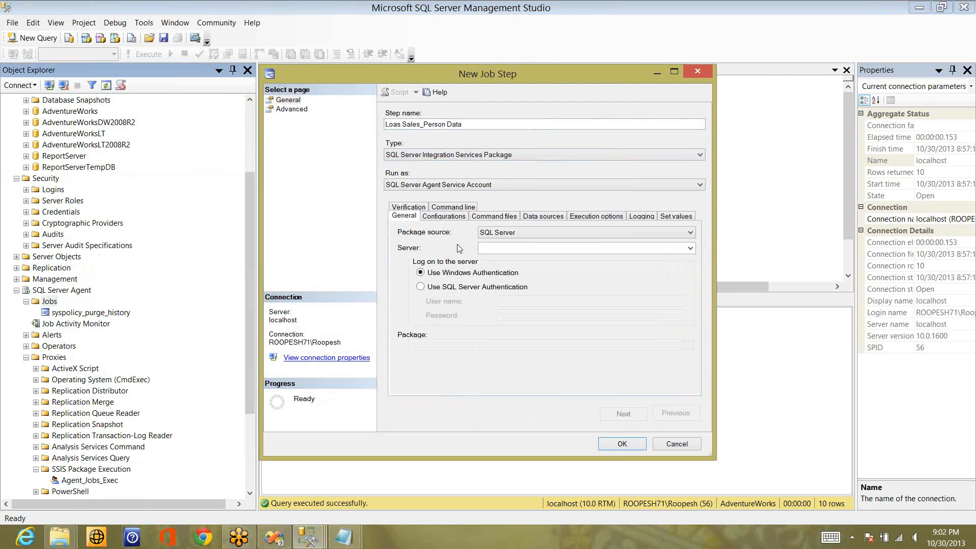
{"action": "left_click", "coordinate": [498, 185]}
{"action": "left_click", "coordinate": [439, 204]}
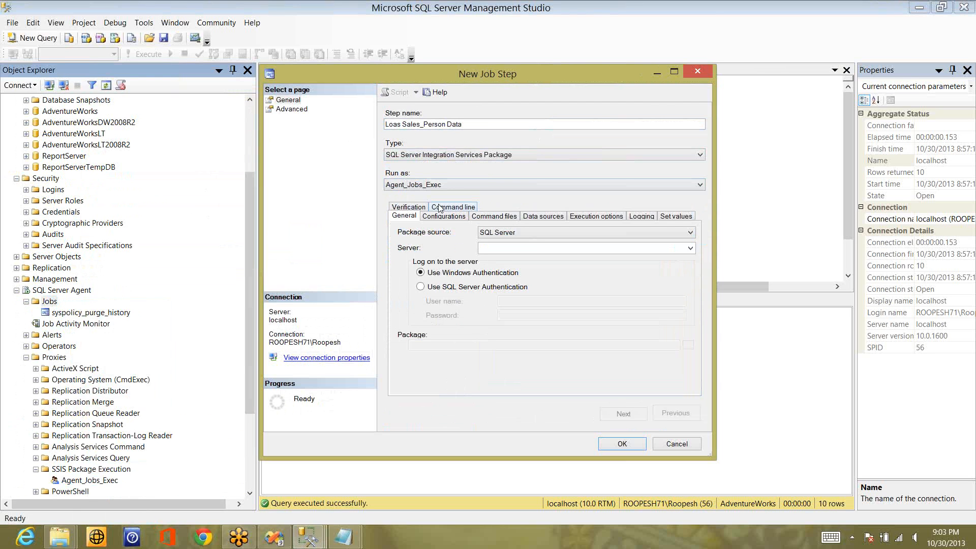
Step: With SQL Server as the package source, enter the local machine's SQL_DEV instance as server and choose the Package Execution package
{"action": "left_click", "coordinate": [673, 233]}
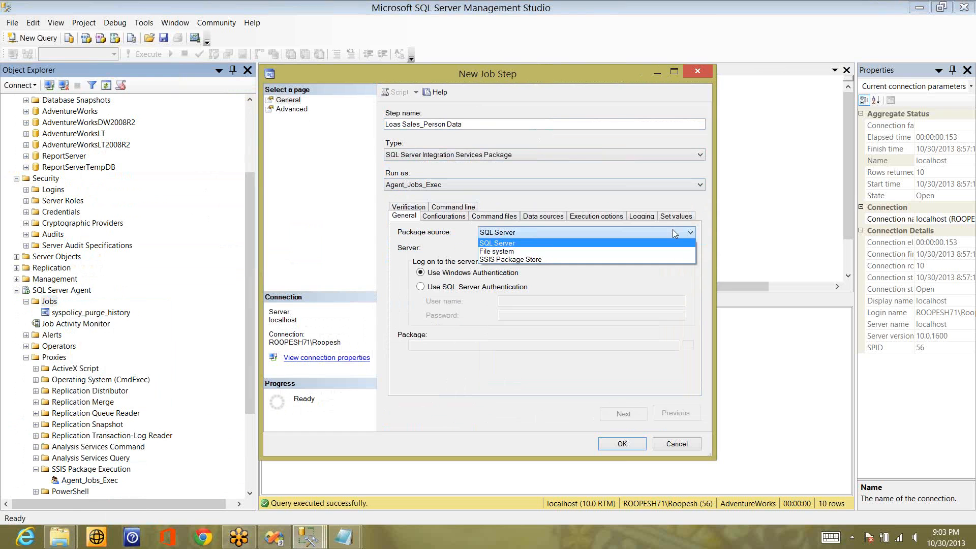
{"action": "left_click", "coordinate": [673, 231]}
{"action": "left_click", "coordinate": [673, 231]}
{"action": "left_click", "coordinate": [673, 230]}
{"action": "left_click", "coordinate": [672, 230]}
{"action": "left_click", "coordinate": [672, 230]}
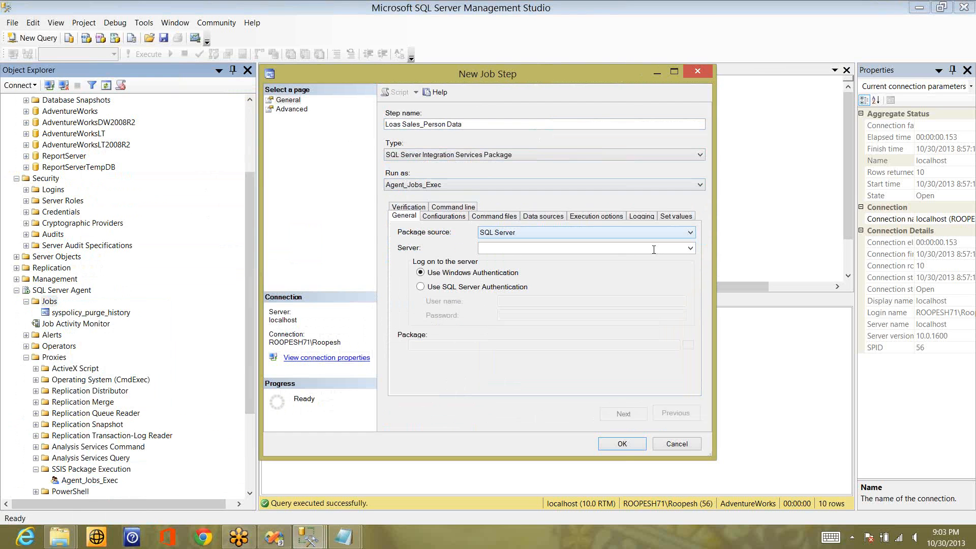
{"action": "left_click", "coordinate": [653, 249]}
{"action": "type", "text": "ROOPESH"}
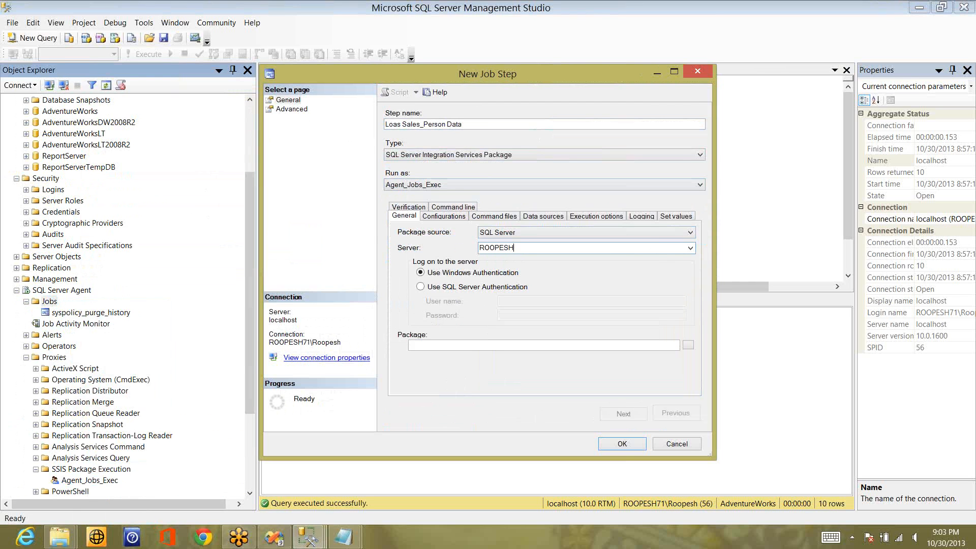
{"action": "type", "text": "71\\SQL"}
{"action": "left_click", "coordinate": [455, 208]}
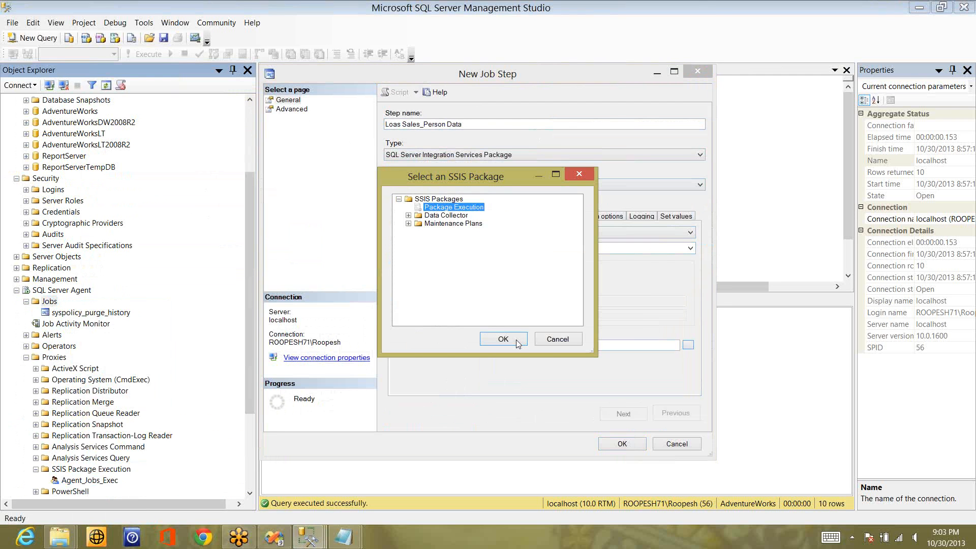
{"action": "left_click", "coordinate": [516, 340]}
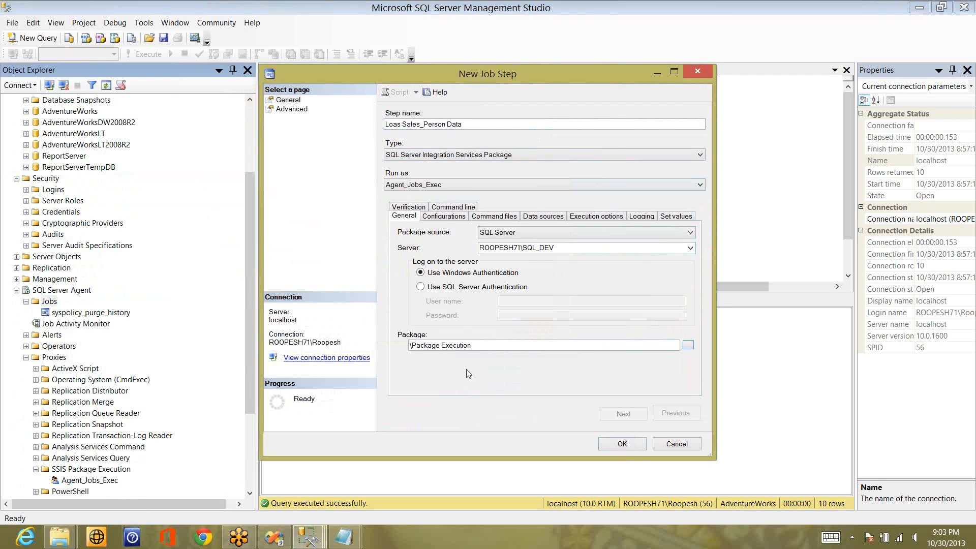
Step: Try Quit the job reporting success as the job step's on-success action, and restore it to Go to the next step
{"action": "left_click", "coordinate": [292, 109]}
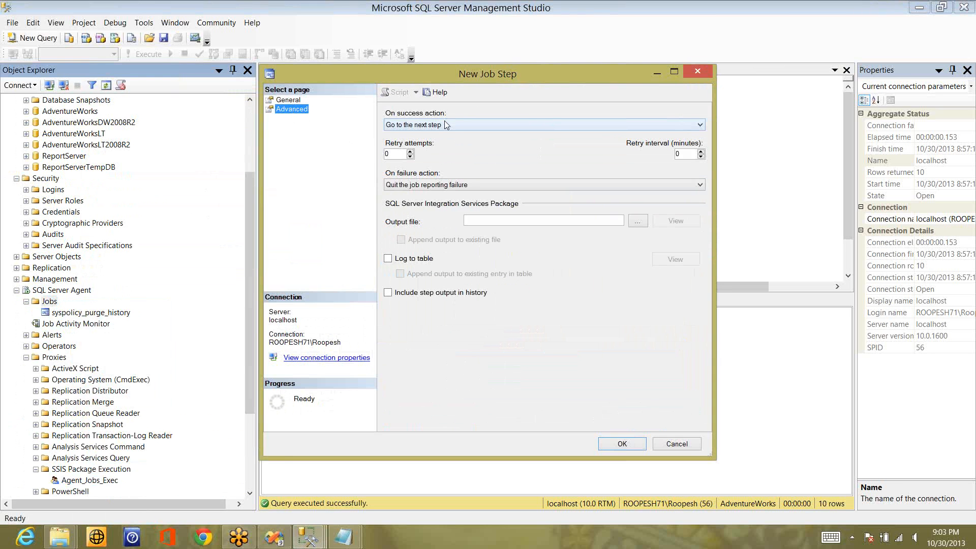
{"action": "left_click", "coordinate": [448, 126]}
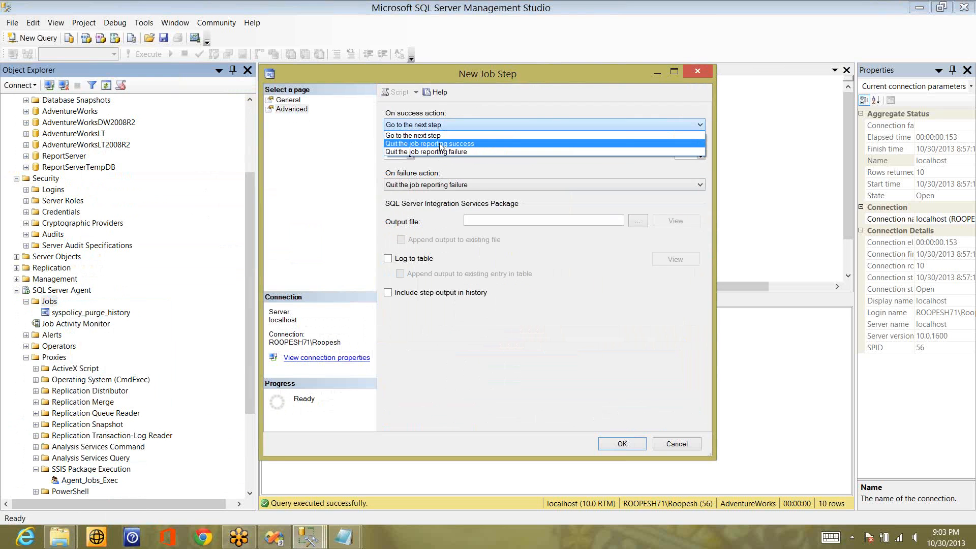
{"action": "left_click", "coordinate": [440, 145]}
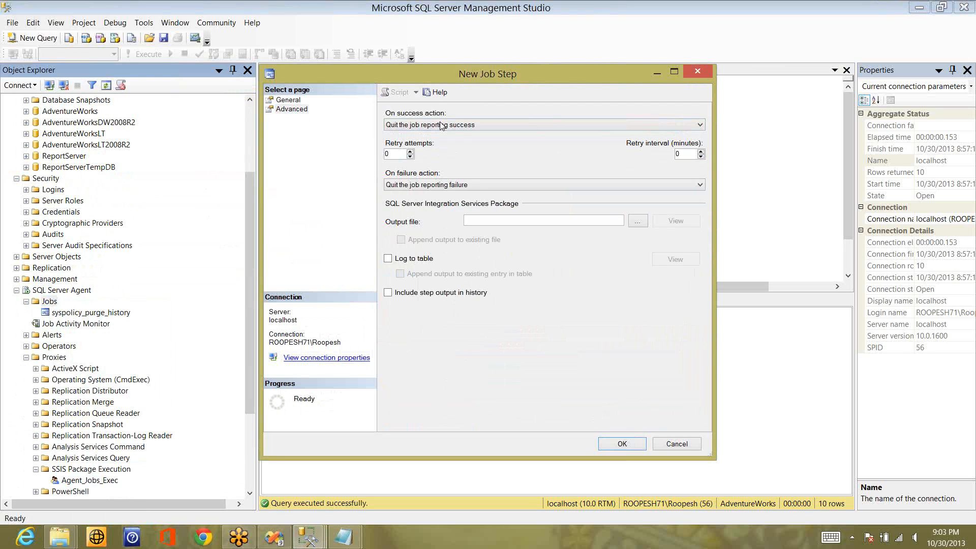
{"action": "left_click", "coordinate": [441, 125]}
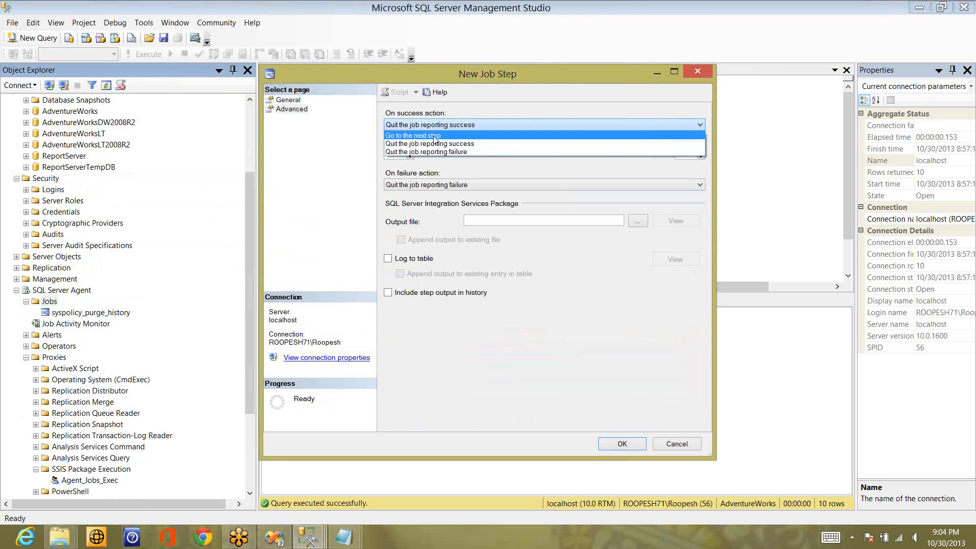
{"action": "left_click", "coordinate": [435, 136]}
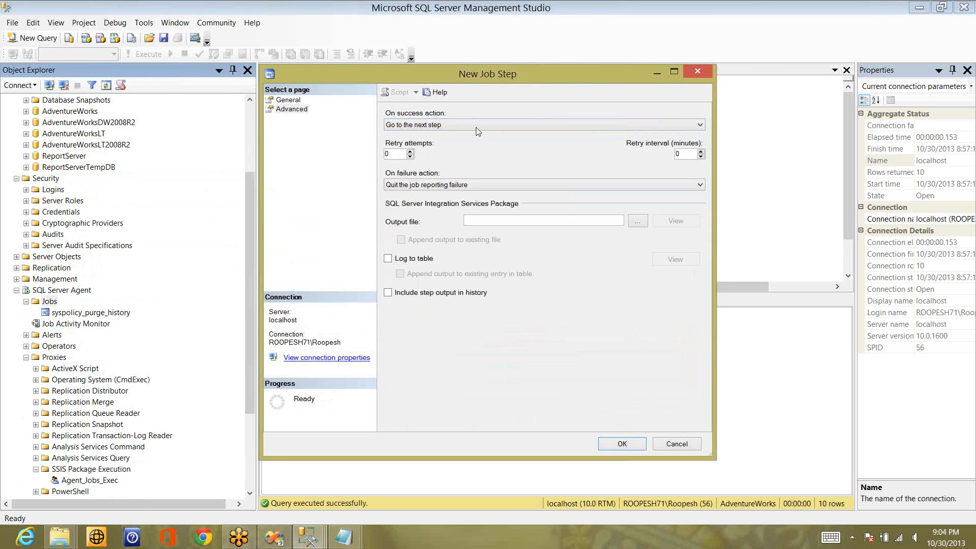
Step: Examine the step's retry attempts and on-failure choices, selecting Quit the job reporting failure as the failure action
{"action": "left_click", "coordinate": [410, 152]}
{"action": "left_click", "coordinate": [410, 151]}
{"action": "left_click", "coordinate": [410, 151]}
{"action": "left_click", "coordinate": [410, 151]}
{"action": "left_click", "coordinate": [411, 151]}
{"action": "left_click", "coordinate": [450, 186]}
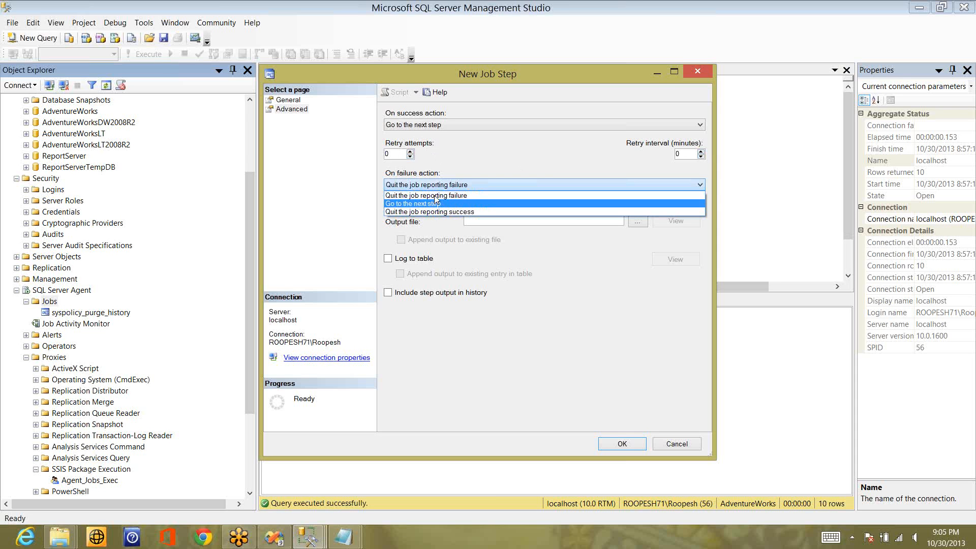
{"action": "left_click", "coordinate": [434, 196]}
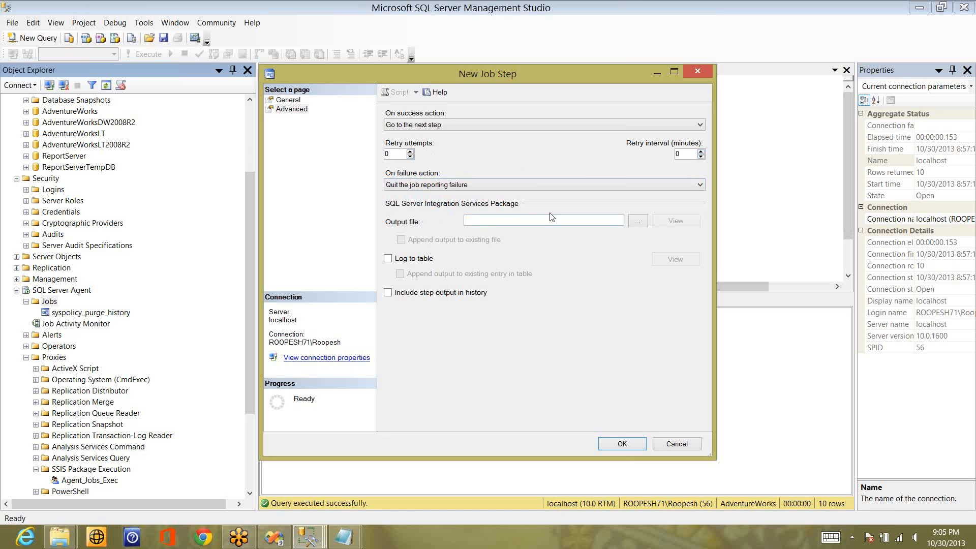
Step: Try choosing an output file and logging the step's output to a table, and cancel both
{"action": "left_click", "coordinate": [639, 222]}
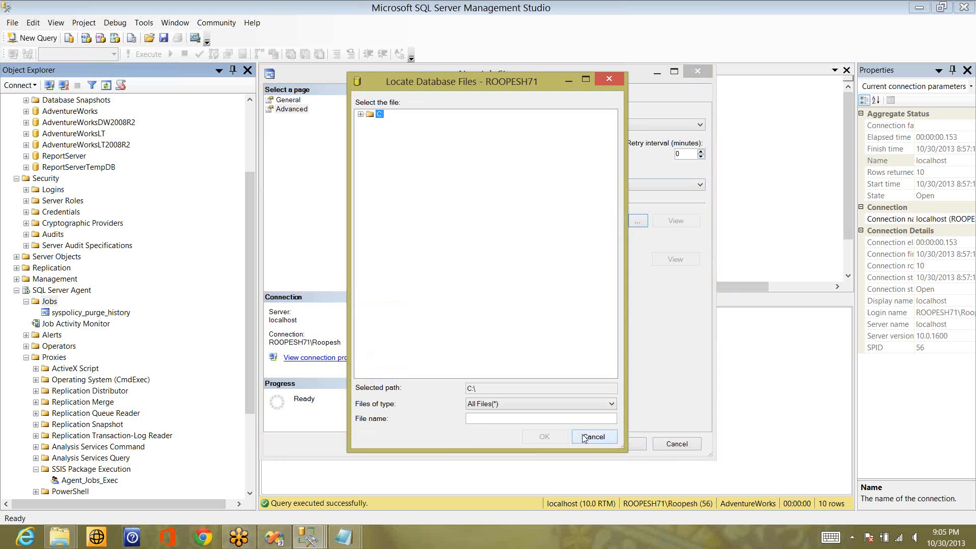
{"action": "left_click", "coordinate": [584, 437]}
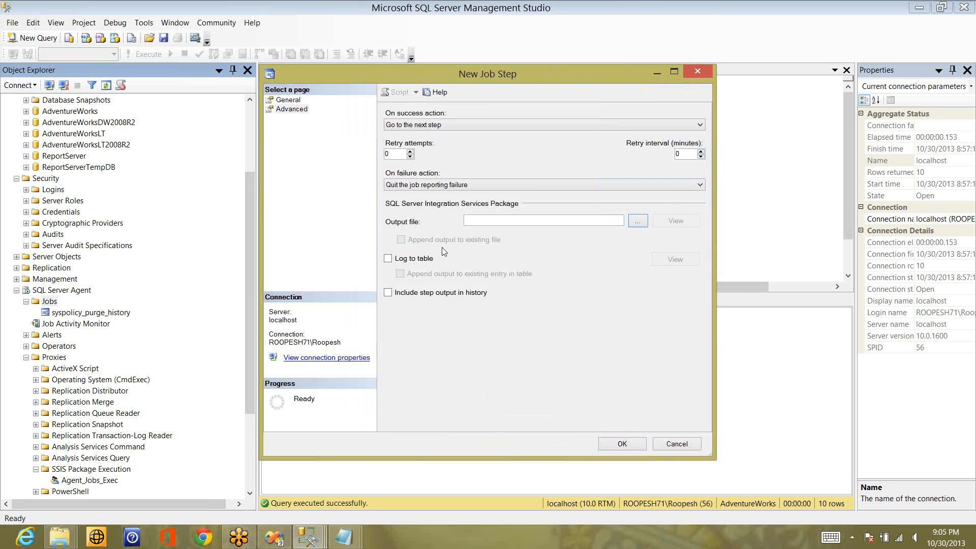
{"action": "left_click", "coordinate": [415, 259]}
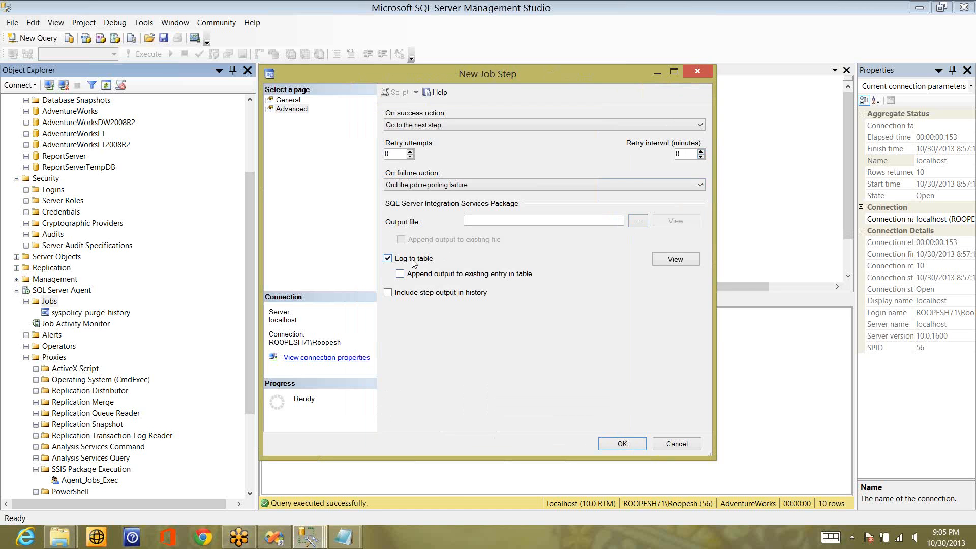
{"action": "left_click", "coordinate": [414, 263]}
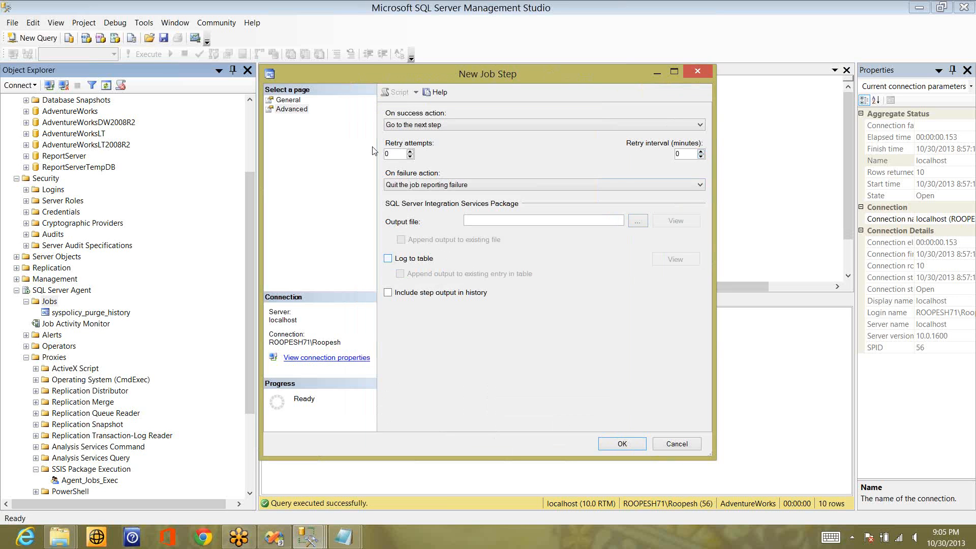
Step: Review the step's command files, data sources and execution options, and save the step and the Package Execution job
{"action": "left_click", "coordinate": [293, 101]}
{"action": "left_click", "coordinate": [507, 218]}
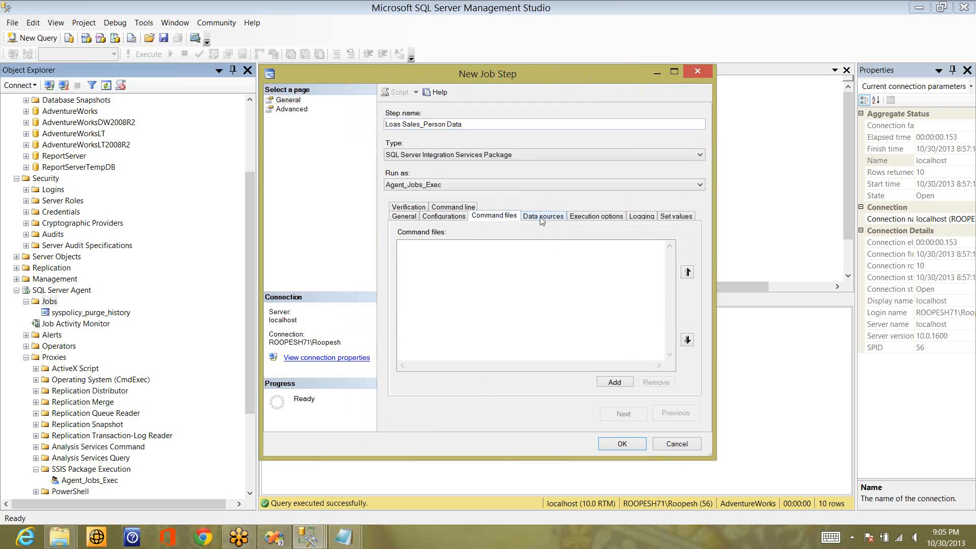
{"action": "left_click", "coordinate": [542, 217]}
{"action": "left_click", "coordinate": [603, 217]}
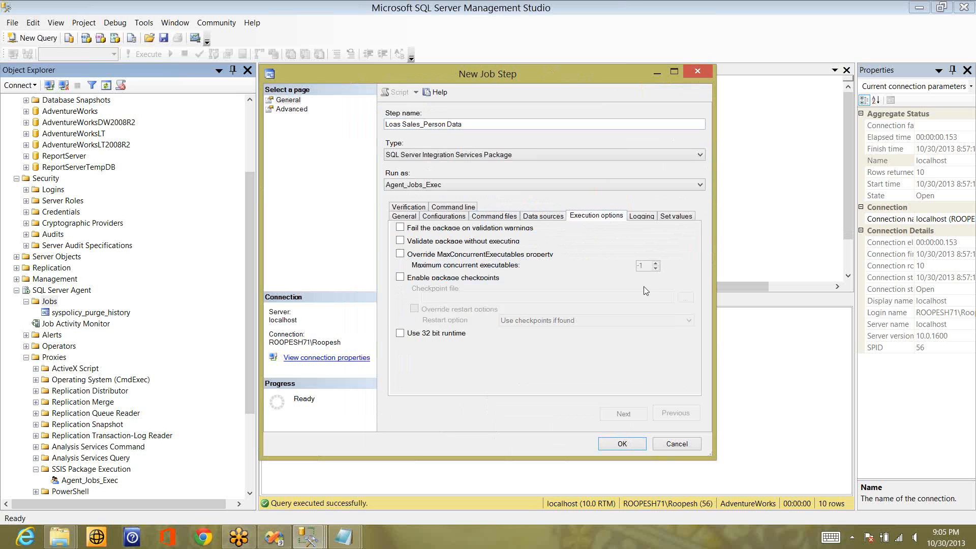
{"action": "left_click", "coordinate": [614, 445]}
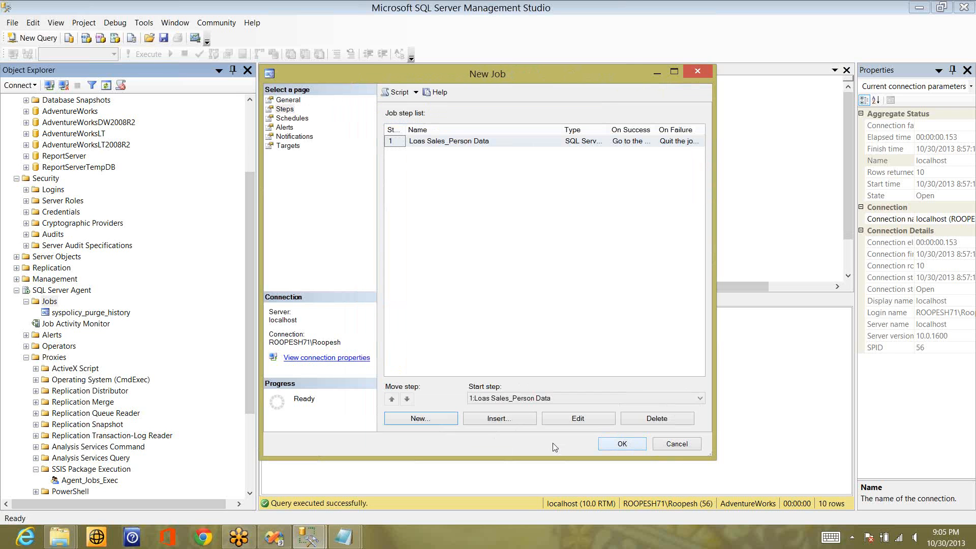
{"action": "left_click", "coordinate": [621, 443]}
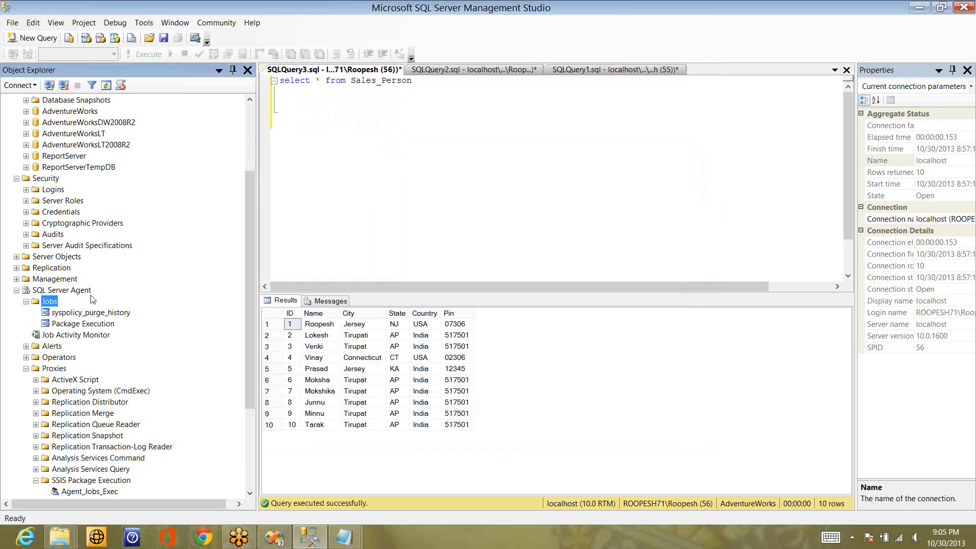
Step: Start the Package Execution job from the SQL Server Agent jobs and close its start report
{"action": "right_click", "coordinate": [77, 325]}
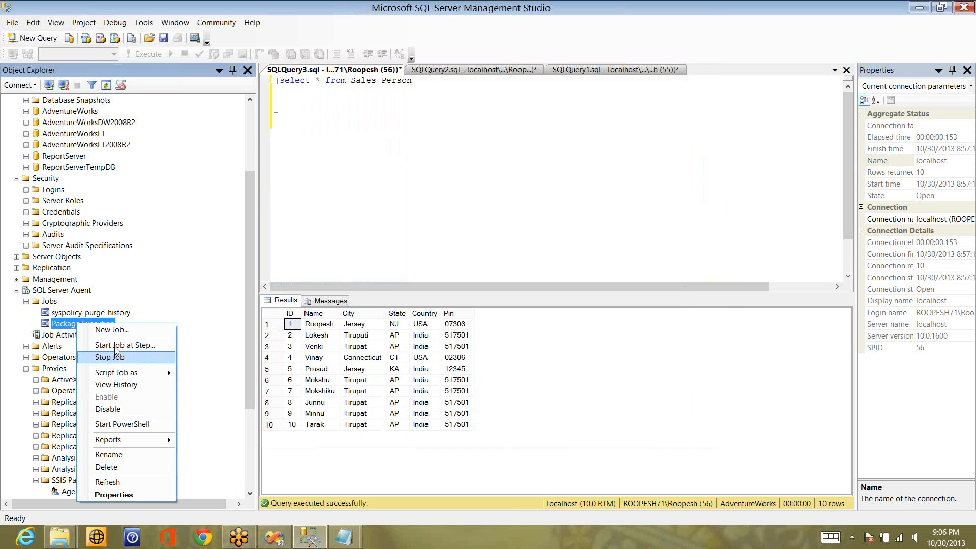
{"action": "left_click", "coordinate": [116, 346]}
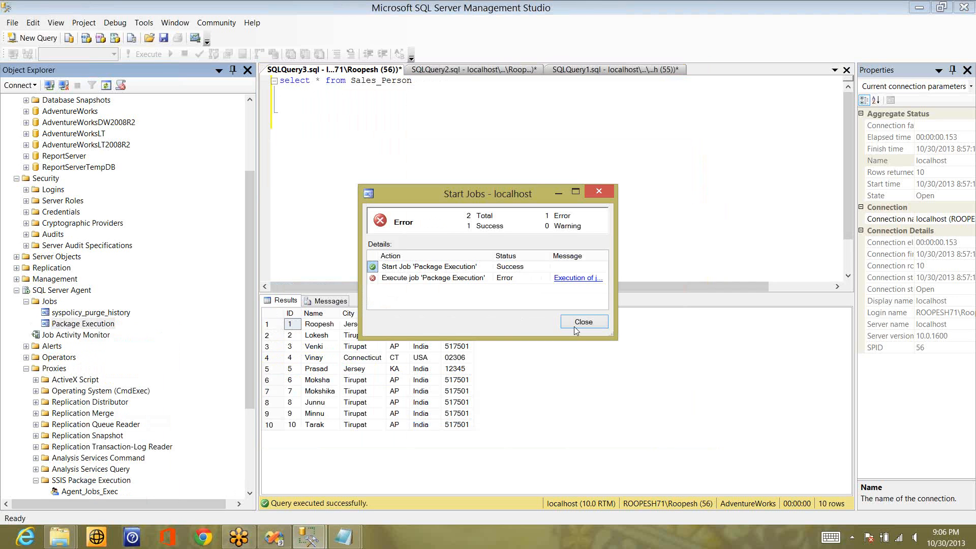
{"action": "key", "text": "Return"}
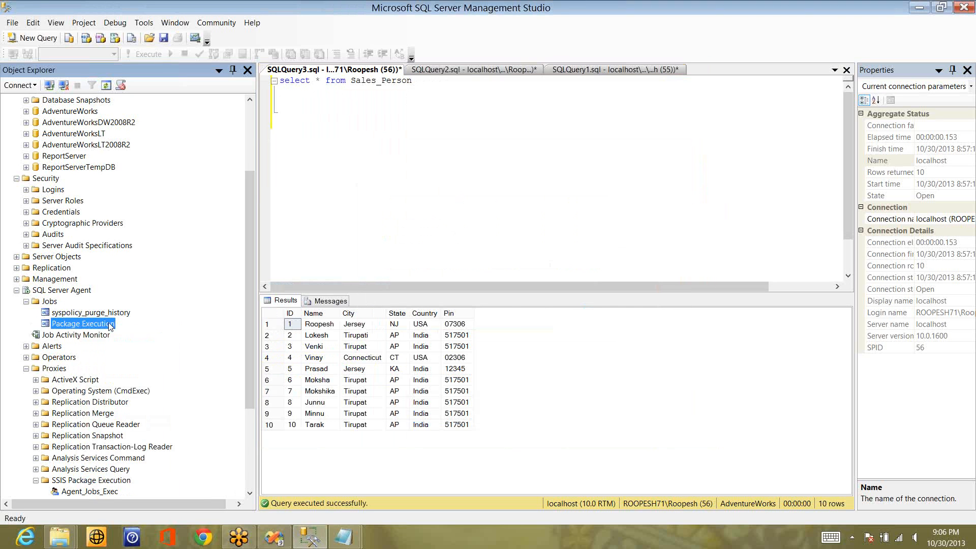
Step: Examine the Package Execution job's history, reading the message details of its Loas Sales_Person Data step, and close the log
{"action": "right_click", "coordinate": [110, 326]}
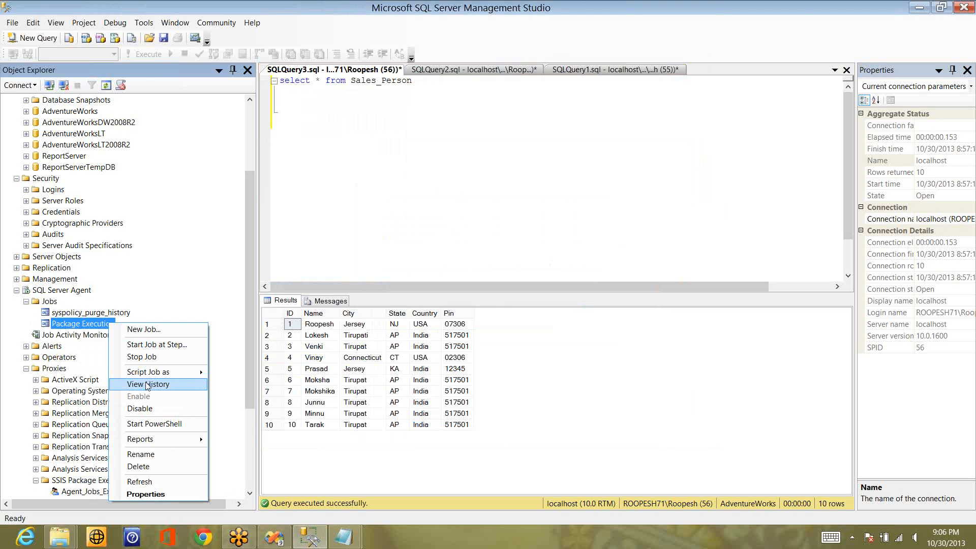
{"action": "key", "text": "Return"}
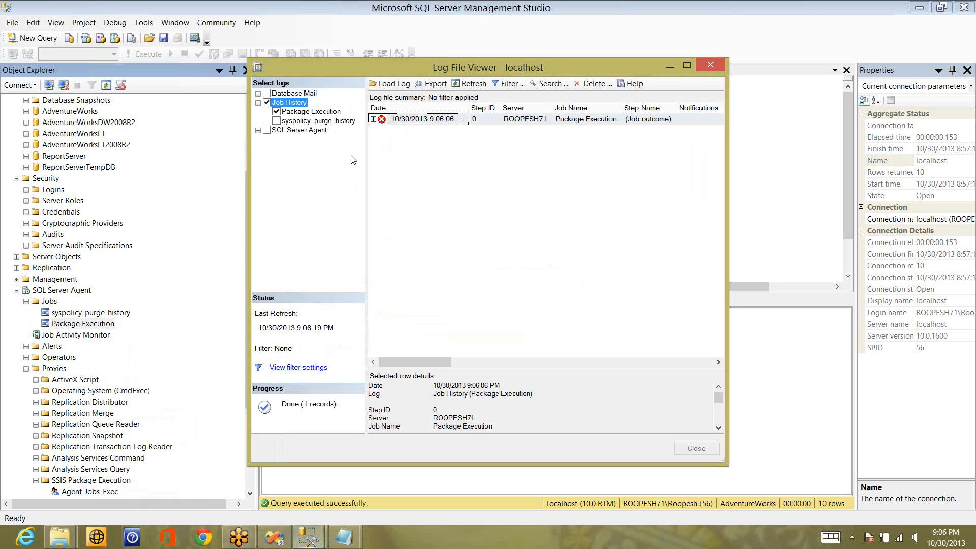
{"action": "left_click", "coordinate": [373, 119]}
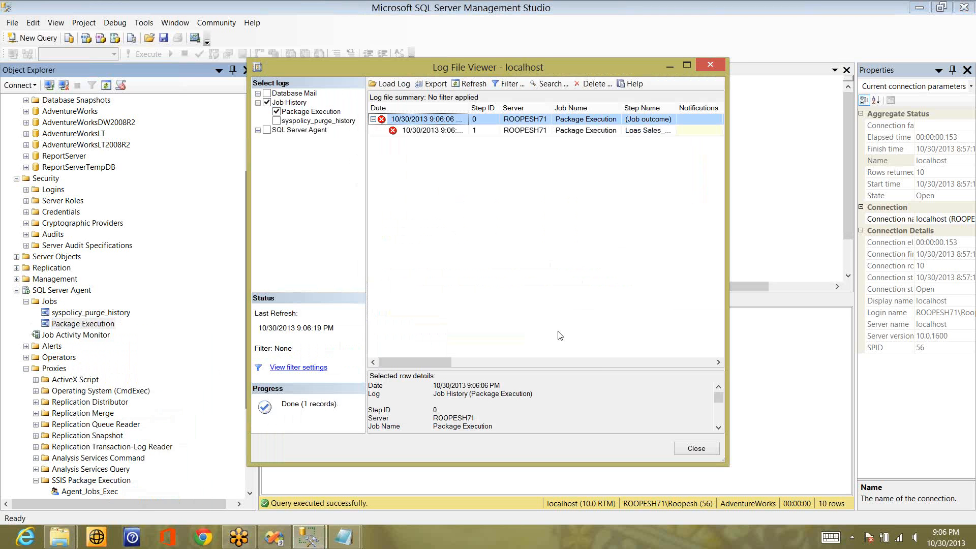
{"action": "left_click", "coordinate": [598, 364]}
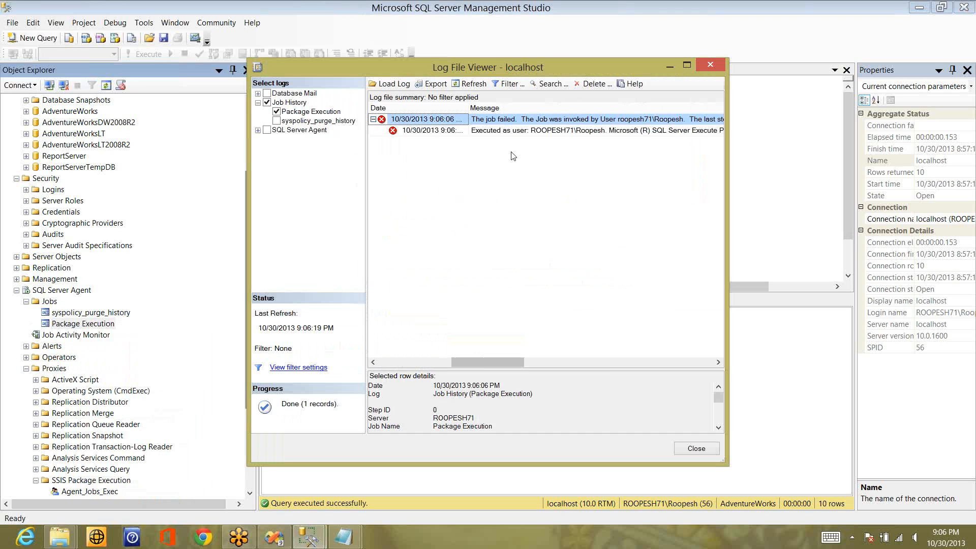
{"action": "key", "text": "Down"}
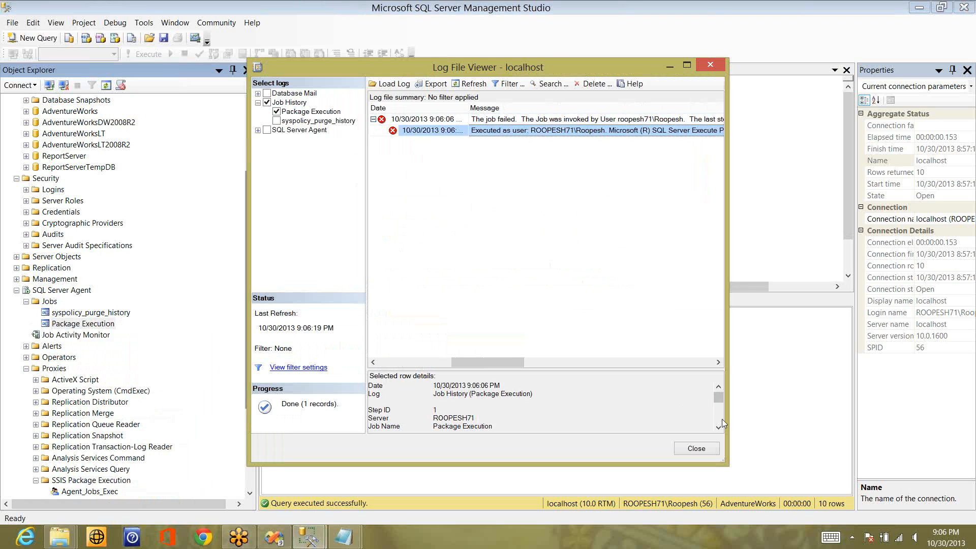
{"action": "scroll", "coordinate": [535, 410], "scroll_direction": "down", "scroll_amount": 5}
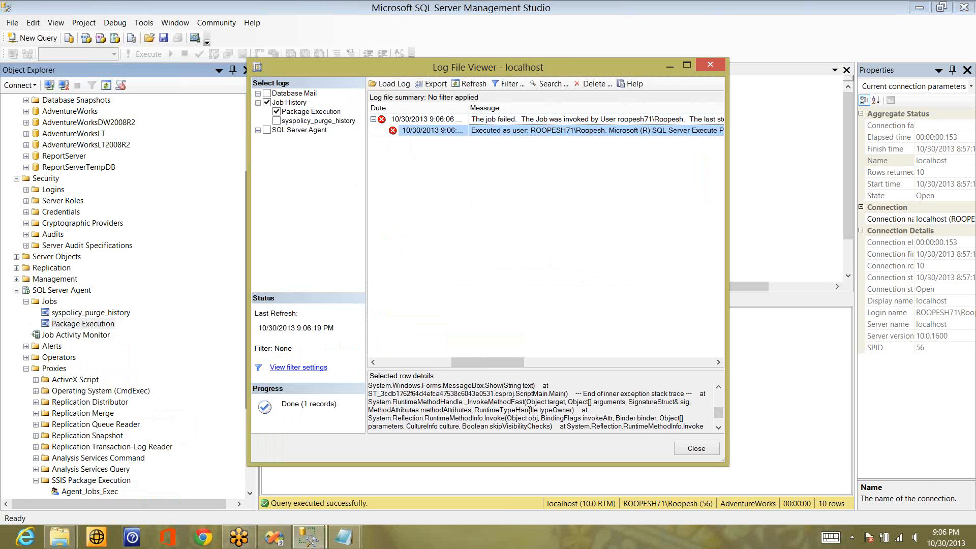
{"action": "double_click", "coordinate": [530, 410]}
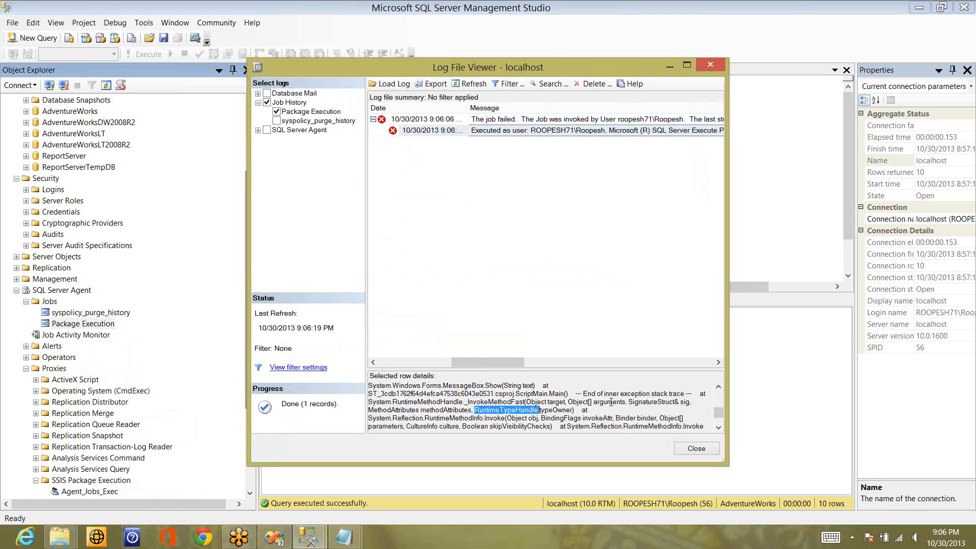
{"action": "left_click", "coordinate": [696, 449]}
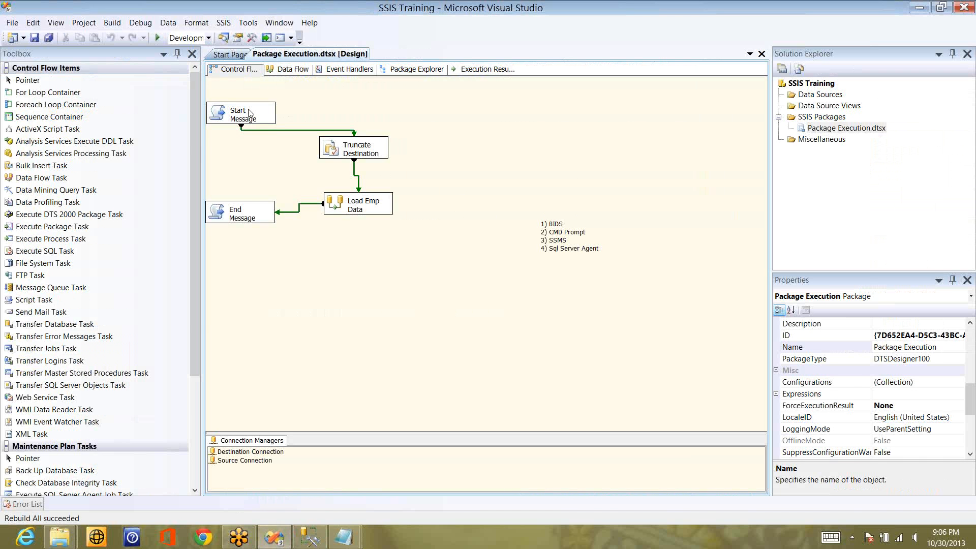
Step: In Visual Studio, disable the Start Message and End Message script tasks of the package and rebuild the SSIS Training project
{"action": "left_click", "coordinate": [249, 112]}
{"action": "right_click", "coordinate": [249, 113]}
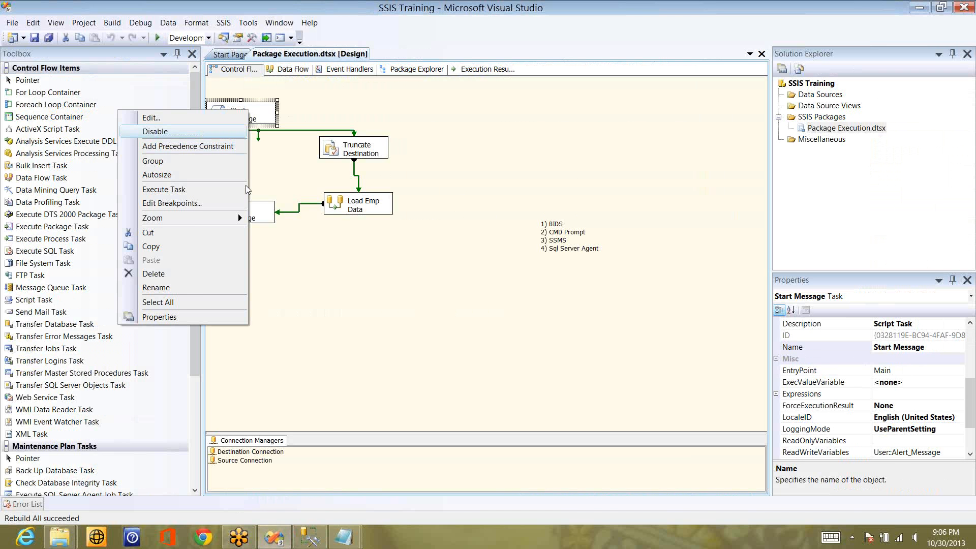
{"action": "left_click", "coordinate": [200, 132]}
{"action": "left_click", "coordinate": [252, 217]}
{"action": "right_click", "coordinate": [253, 217]}
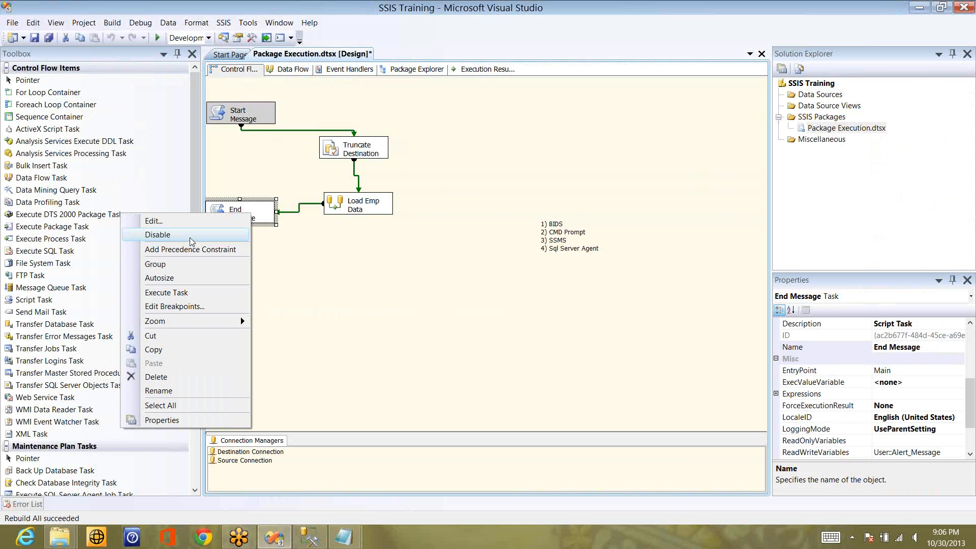
{"action": "left_click", "coordinate": [190, 236]}
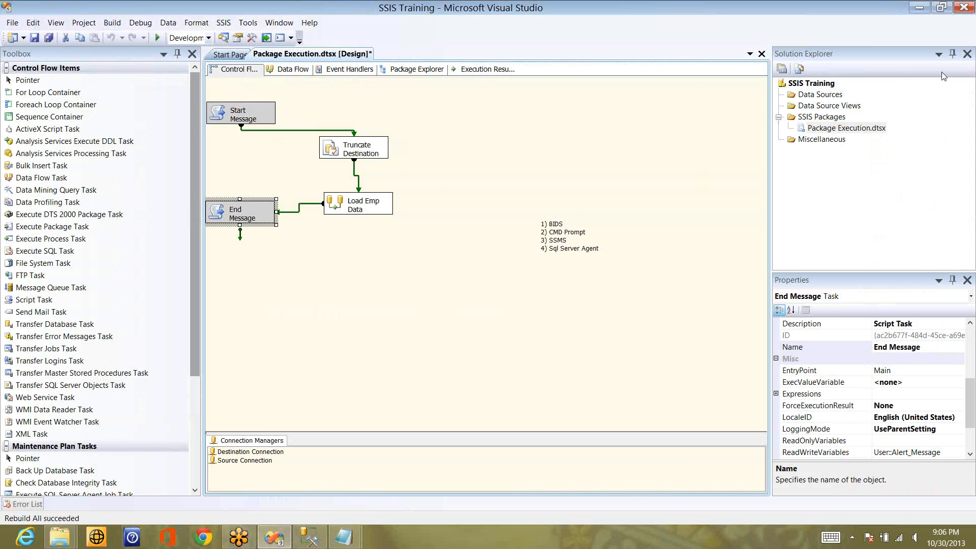
{"action": "right_click", "coordinate": [799, 85]}
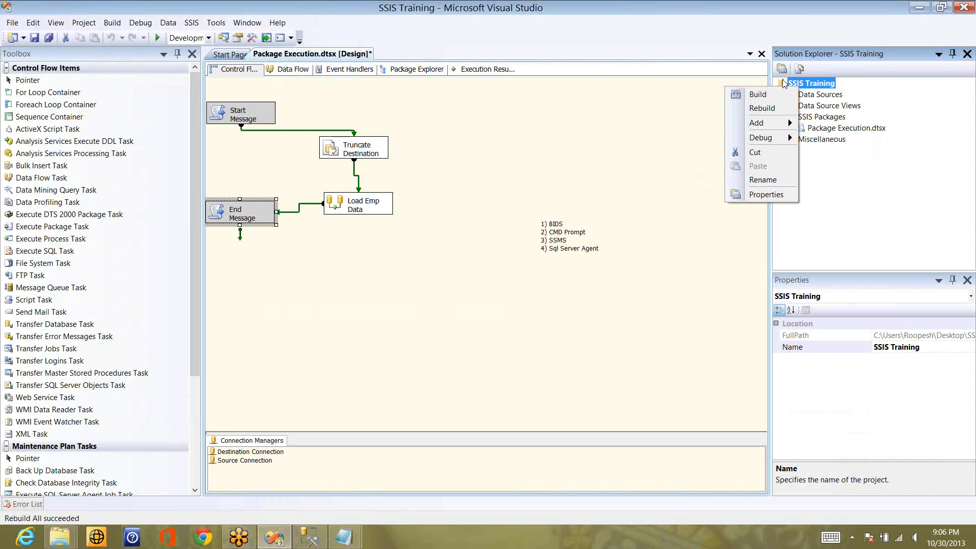
{"action": "left_click", "coordinate": [756, 108]}
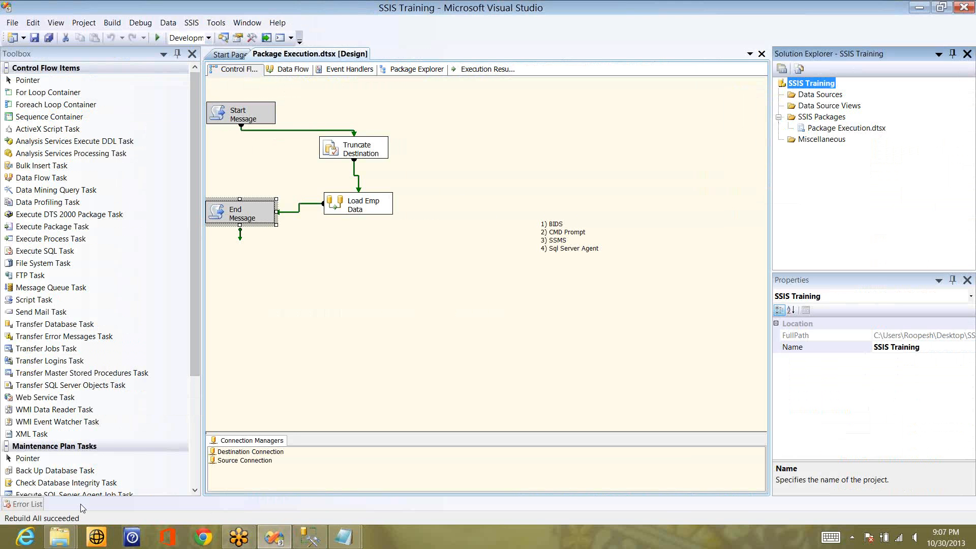
Step: Launch the SSIS Training deployment manifest from the Deployment folder and choose SQL Server deployment in the installation wizard
{"action": "mouse_move", "coordinate": [60, 536]}
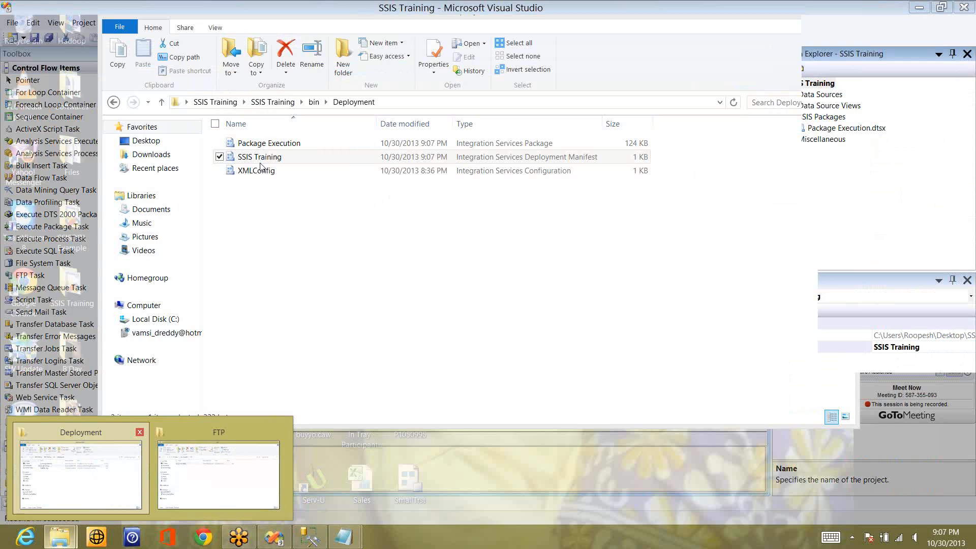
{"action": "left_click", "coordinate": [96, 472]}
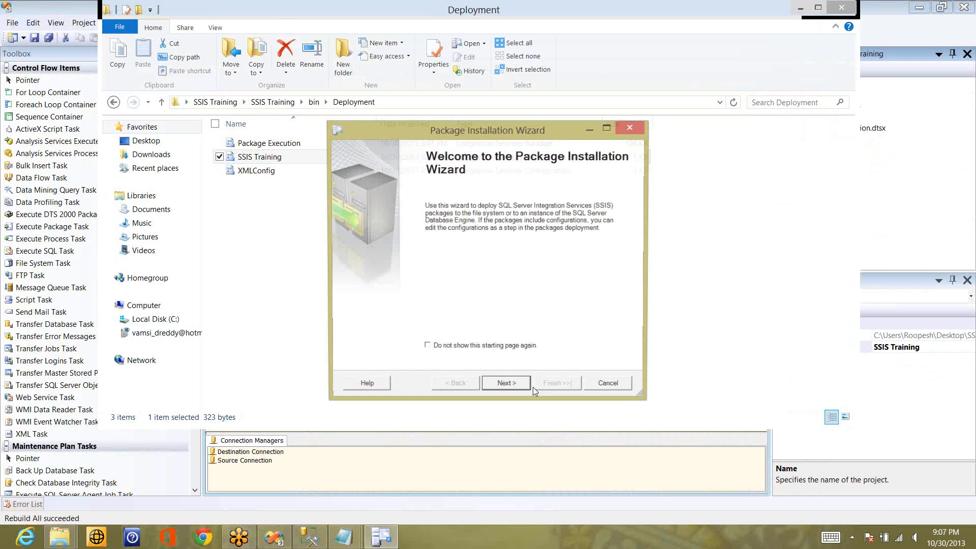
{"action": "left_click", "coordinate": [518, 389]}
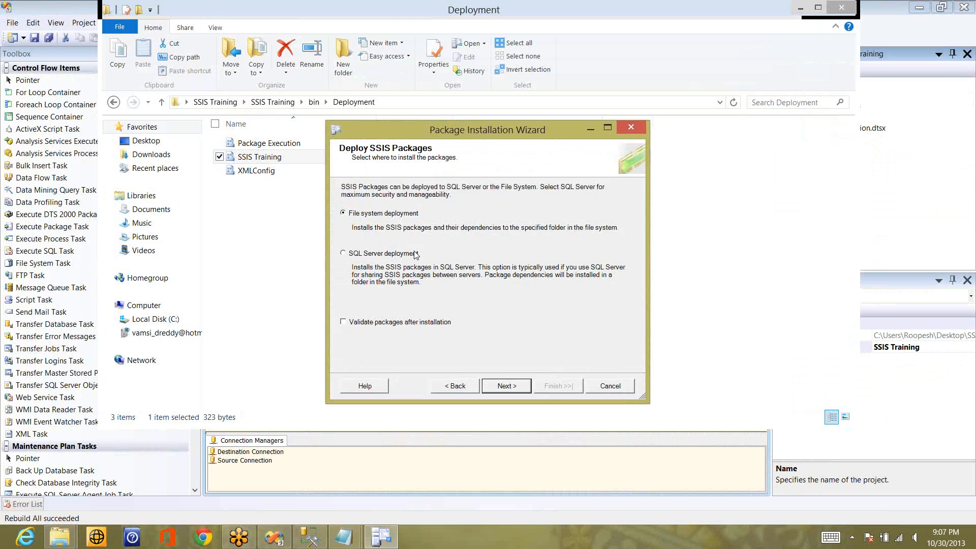
{"action": "left_click", "coordinate": [416, 254]}
{"action": "left_click", "coordinate": [515, 386]}
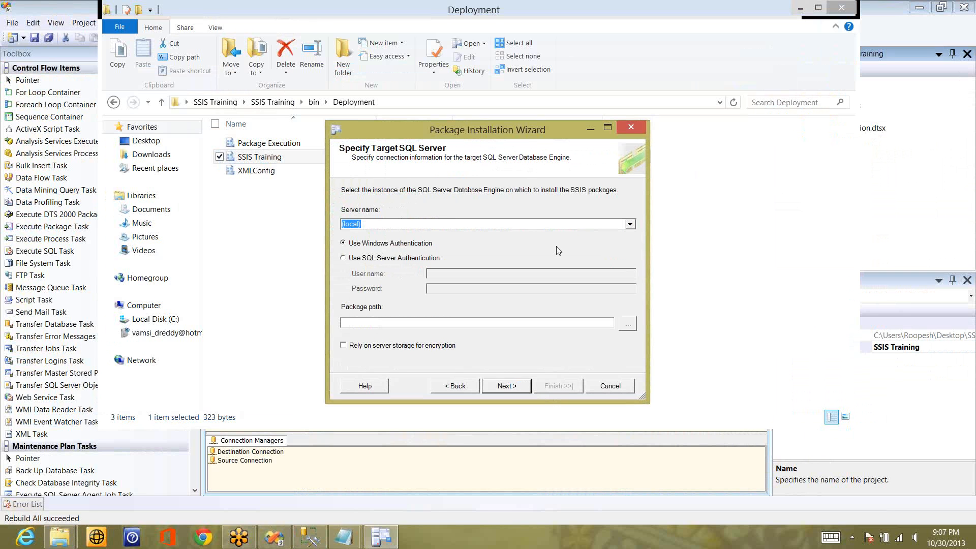
Step: Set the target server to .\SQL_DEV, choose the package path, and continue to the installation folder settings
{"action": "key", "text": "BackSpace"}
{"action": "type", "text": ".\\SQL_DEV"}
{"action": "left_click", "coordinate": [627, 325]}
{"action": "left_click", "coordinate": [497, 356]}
{"action": "left_click", "coordinate": [505, 386]}
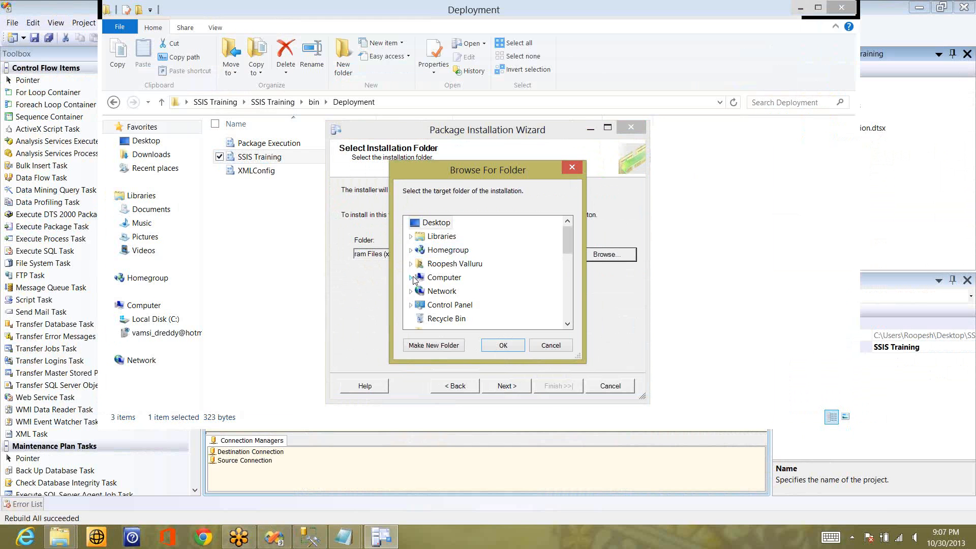
Step: Set the installation folder to C:\FTP, install the packages, and finish the installation wizard
{"action": "left_click", "coordinate": [441, 237]}
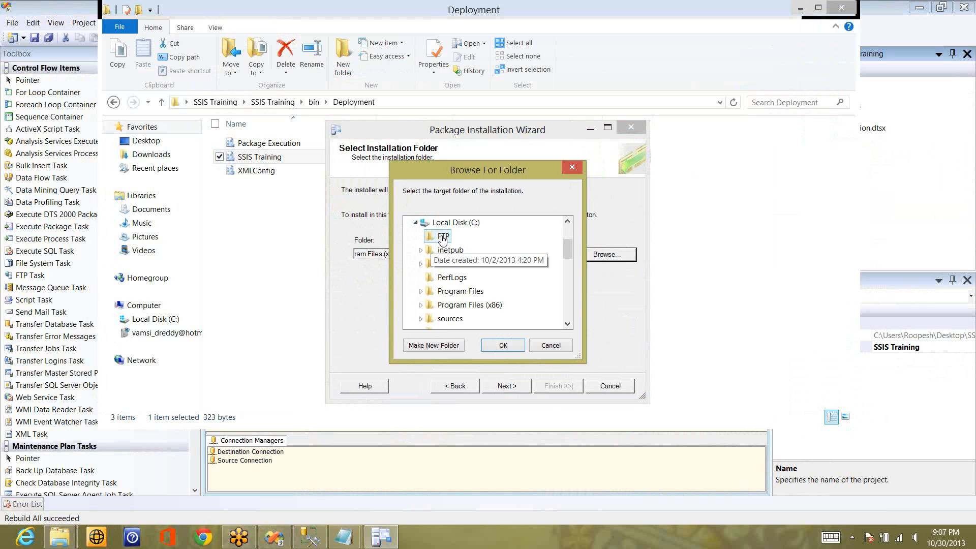
{"action": "left_click", "coordinate": [500, 346]}
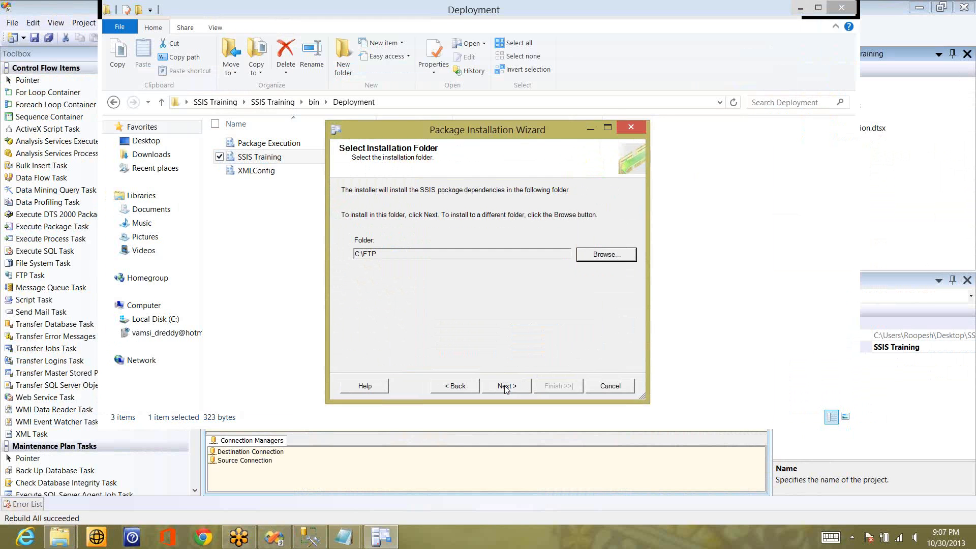
{"action": "left_click", "coordinate": [506, 387]}
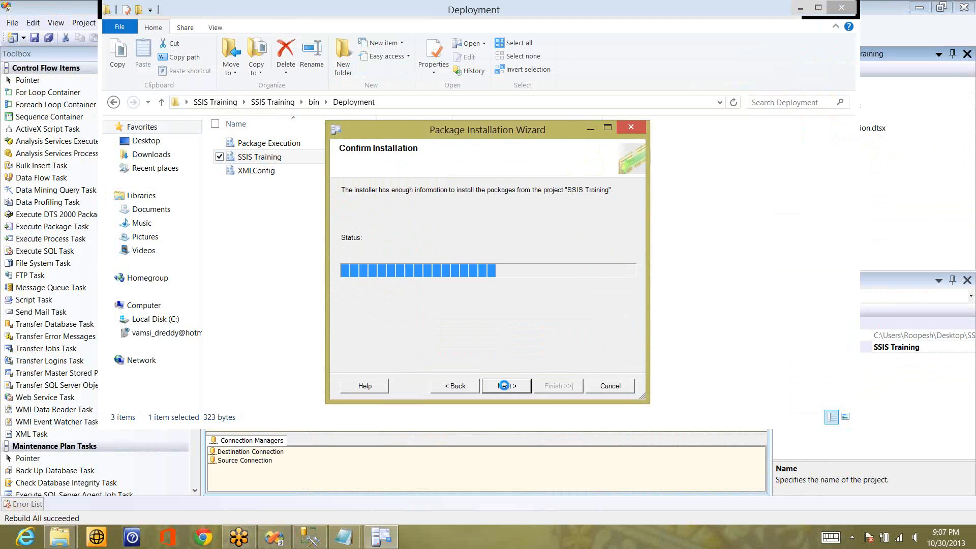
{"action": "left_click", "coordinate": [551, 386]}
{"action": "left_click", "coordinate": [551, 386]}
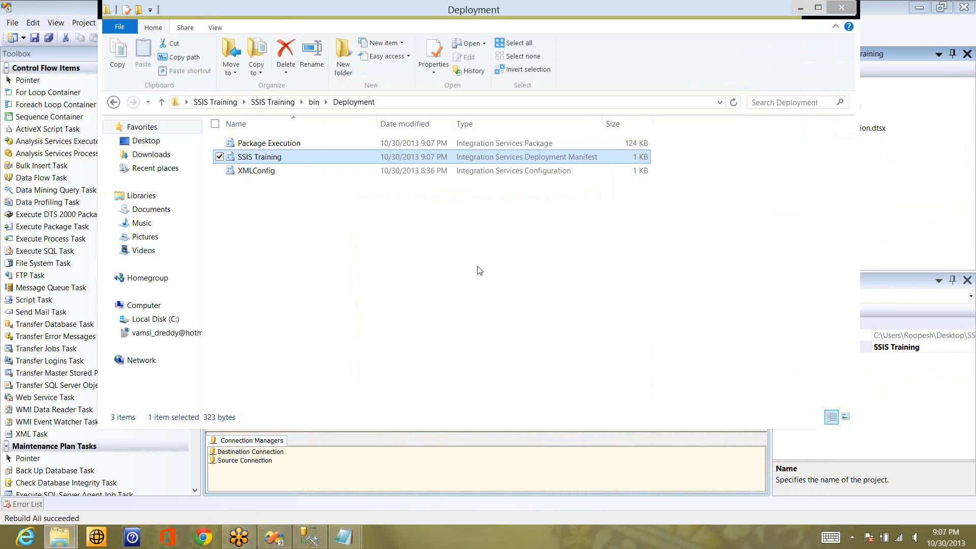
Step: Switch to SQL Server Management Studio and rerun the Sales_Person select query in SQLQuery3
{"action": "left_click", "coordinate": [320, 537]}
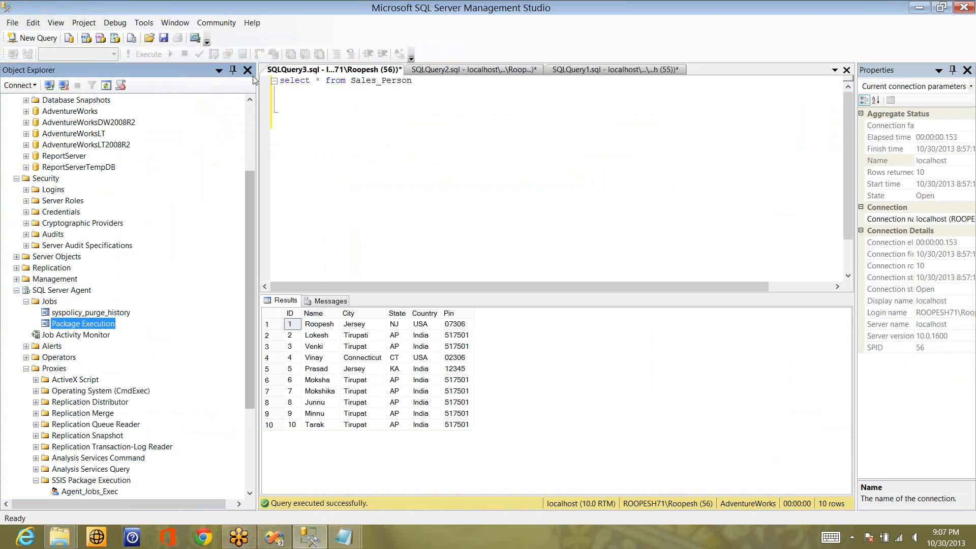
{"action": "left_click", "coordinate": [383, 141]}
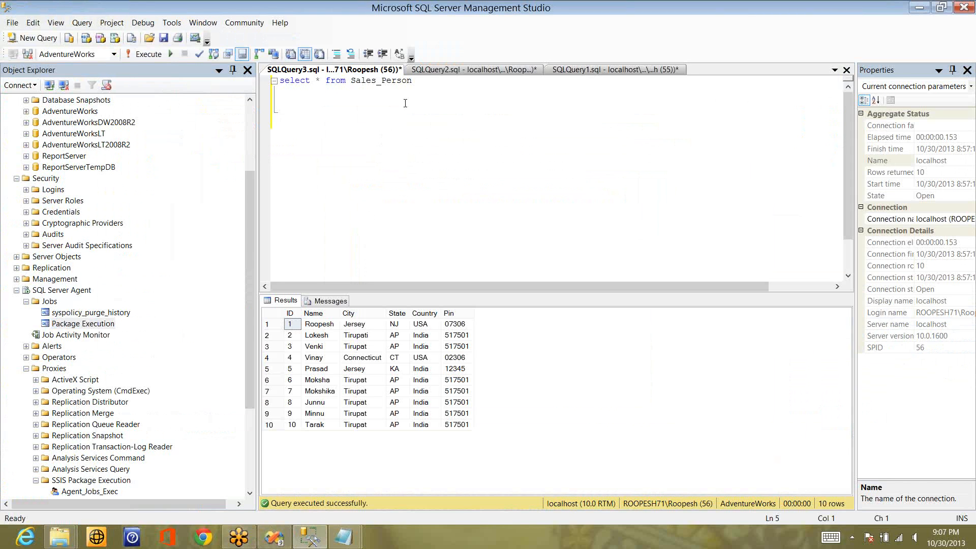
{"action": "key", "text": "F5"}
Step: Add the statement "truncate table sales_Person" below the select query in SQLQuery3, copy it, and execute only that statement
{"action": "left_click", "coordinate": [429, 85]}
{"action": "key", "text": "Return"}
{"action": "key", "text": "Return"}
{"action": "type", "text": "t"}
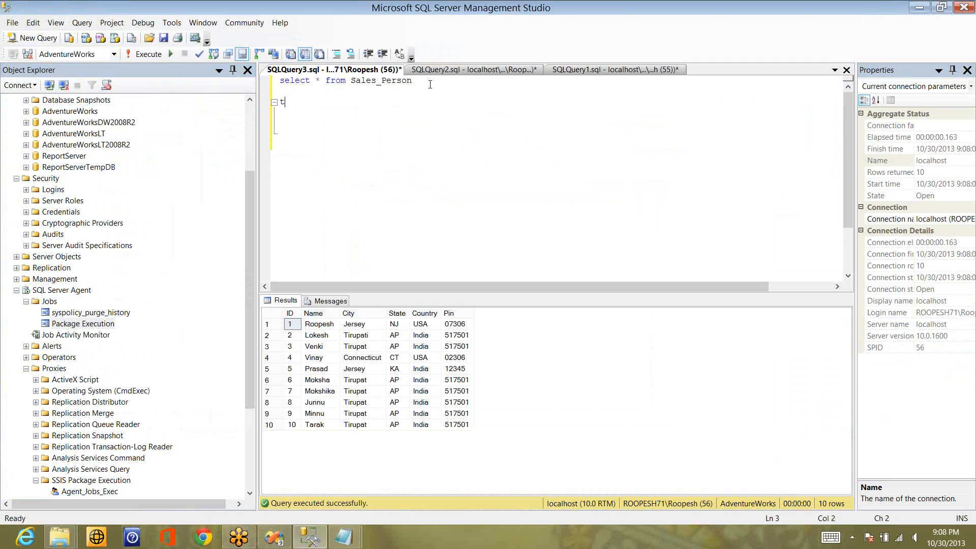
{"action": "type", "text": "runcate table sales_Person"}
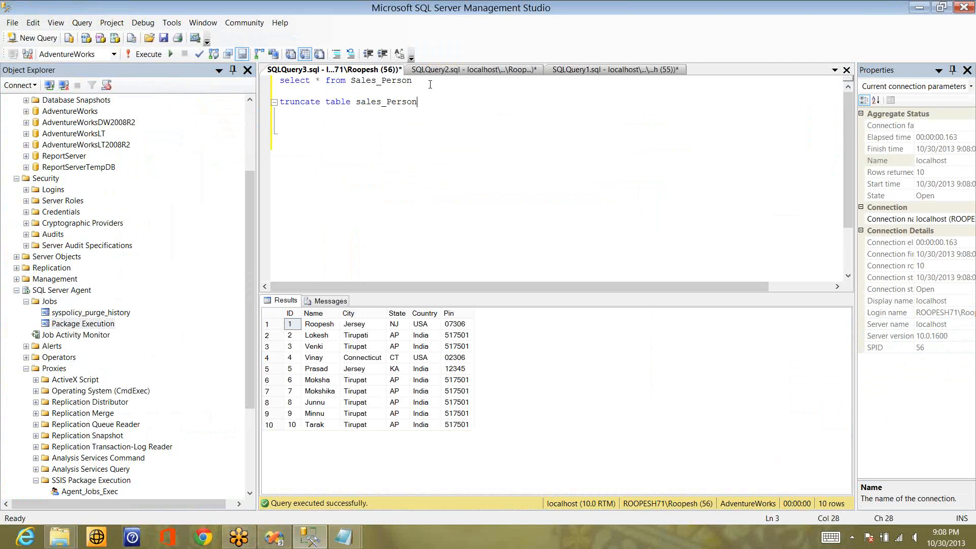
{"action": "key", "text": "shift+Home"}
{"action": "key", "text": "ctrl+c"}
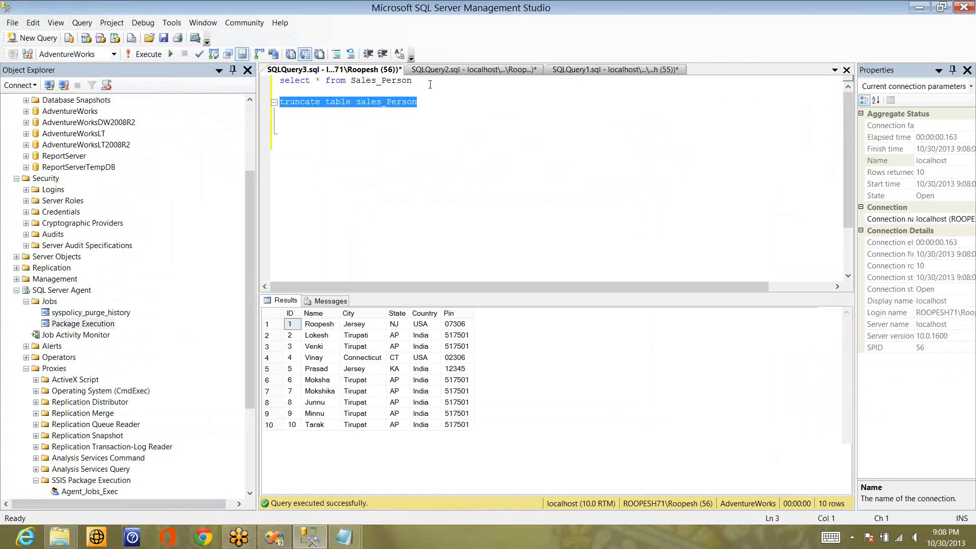
{"action": "key", "text": "F5"}
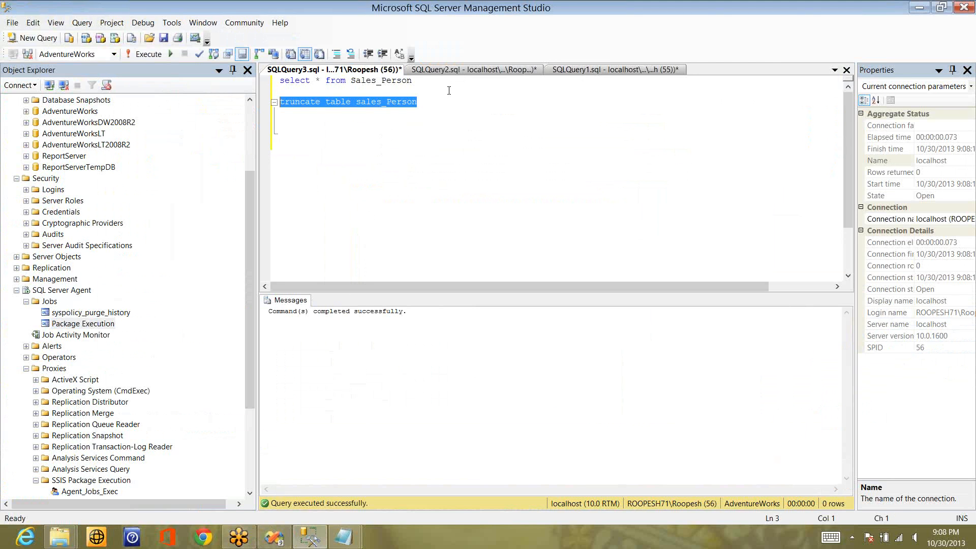
Step: Comment out the truncate statement in SQLQuery3 and rerun the Sales_Person select query
{"action": "key", "text": "Home"}
{"action": "type", "text": "--"}
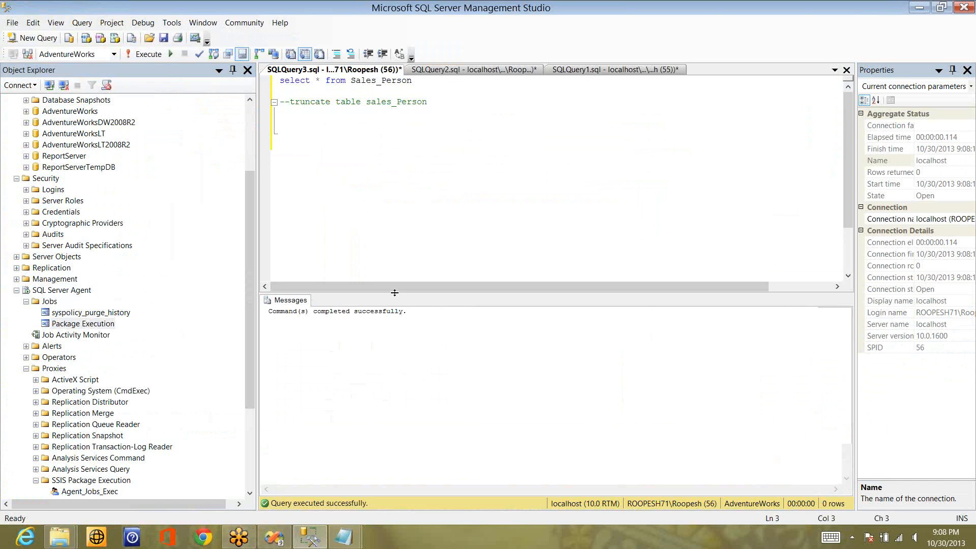
{"action": "key", "text": "F5"}
Step: Paste the copied truncate statement for sales_Person into SQLQuery2 and execute only that statement on the SQL_DEV instance
{"action": "key", "text": "ctrl+Tab"}
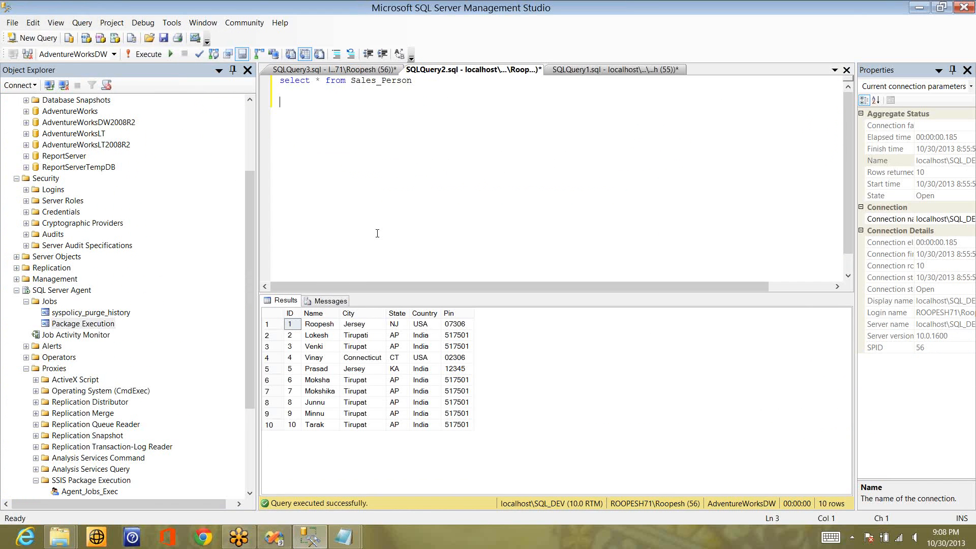
{"action": "key", "text": "ctrl+v"}
{"action": "key", "text": "shift+Home"}
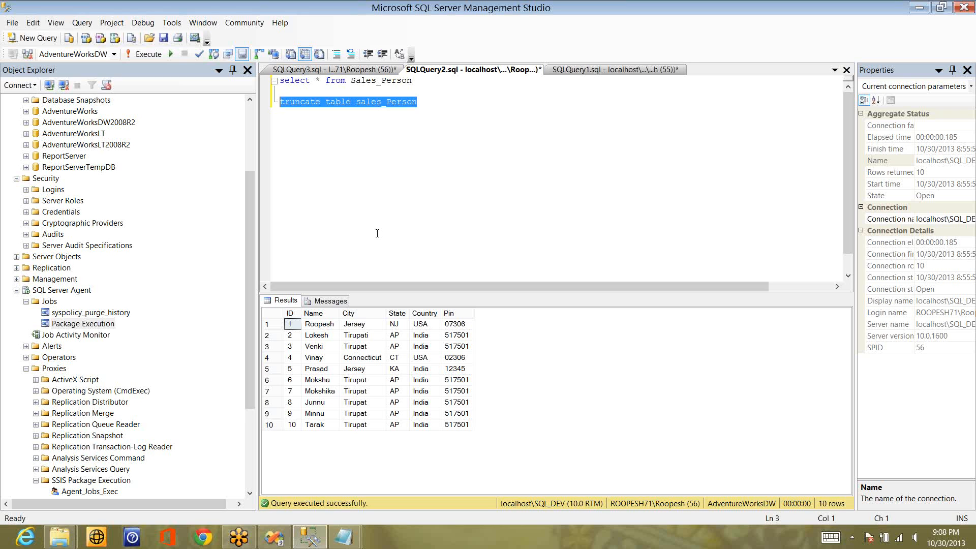
{"action": "key", "text": "F5"}
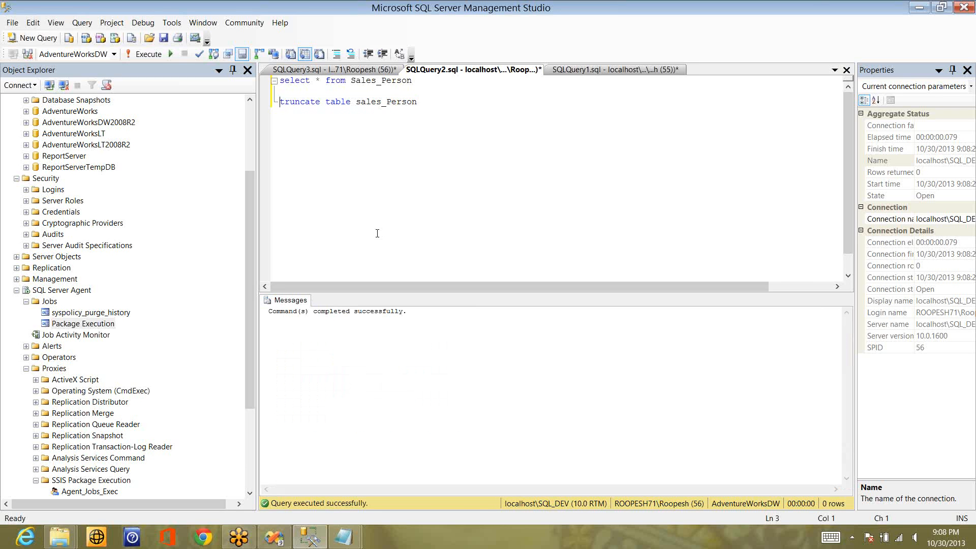
Step: Comment out the truncate statement in SQLQuery2 and rerun its Sales_Person select query
{"action": "type", "text": "--"}
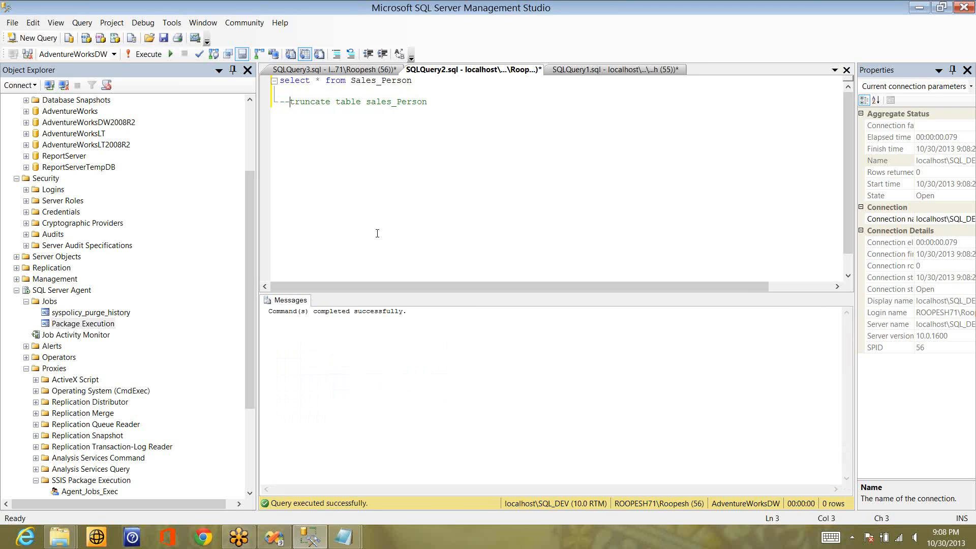
{"action": "key", "text": "Up"}
{"action": "key", "text": "Up"}
{"action": "key", "text": "F5"}
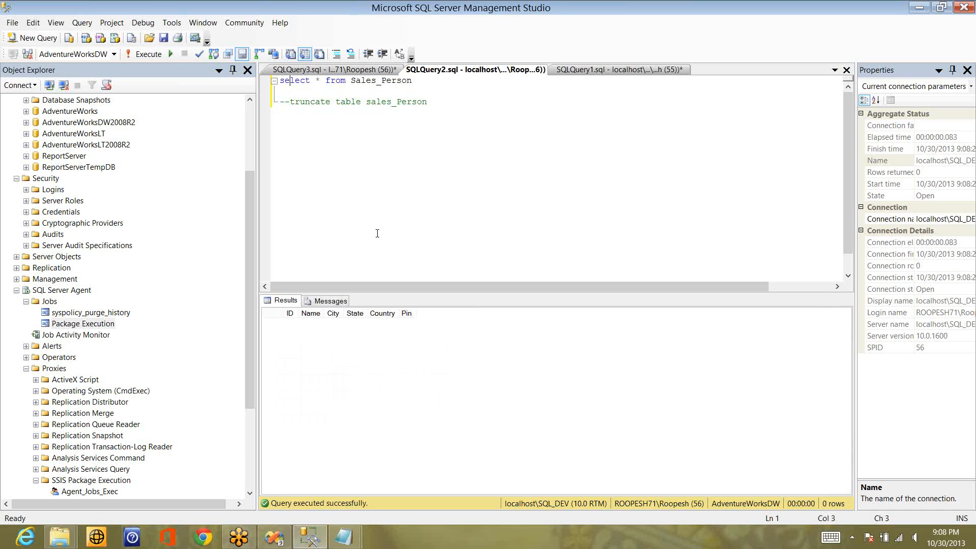
{"action": "key", "text": "ctrl+Tab"}
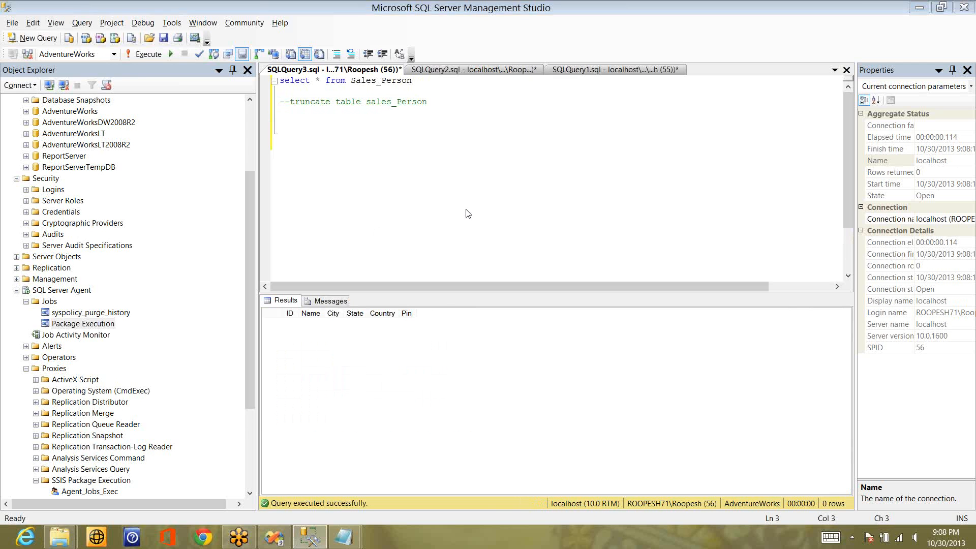
{"action": "key", "text": "alt+Tab"}
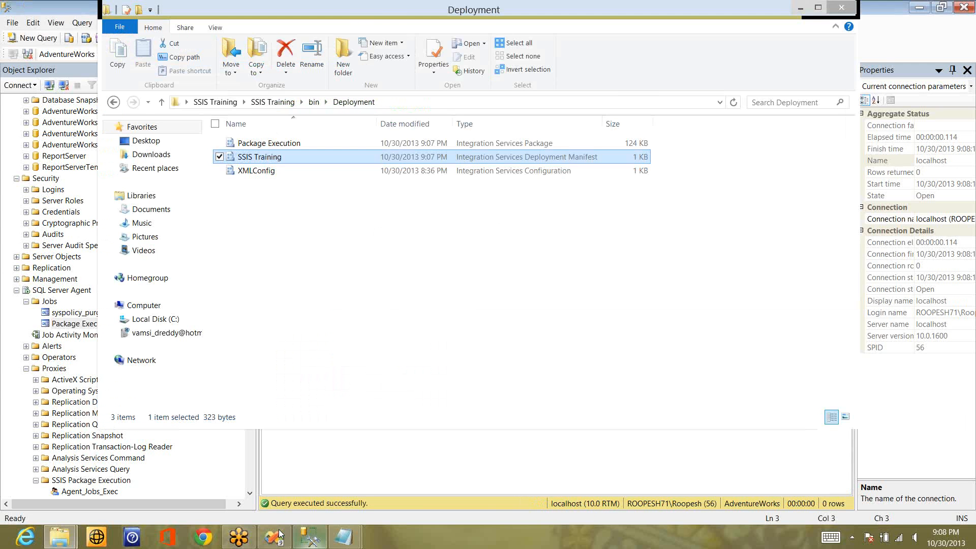
{"action": "left_click", "coordinate": [313, 535]}
{"action": "left_click", "coordinate": [280, 534]}
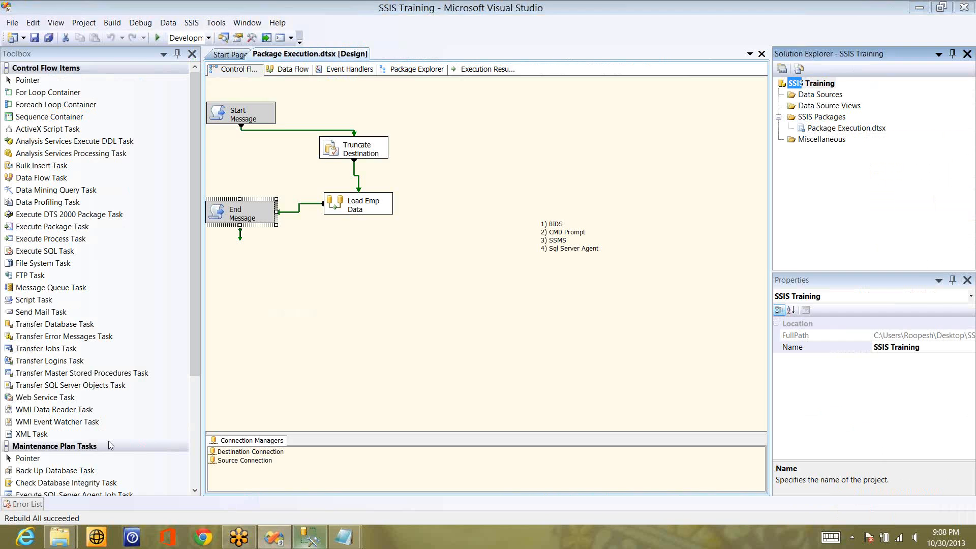
{"action": "key", "text": "alt+Tab"}
Step: Start the Package Execution job under the SQL Server Agent jobs and close its start report
{"action": "right_click", "coordinate": [81, 326]}
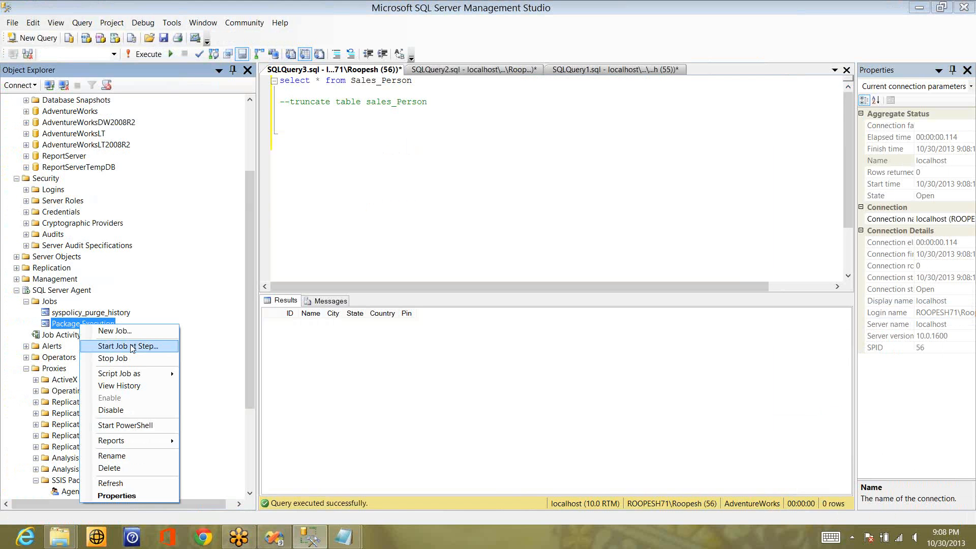
{"action": "left_click", "coordinate": [132, 348]}
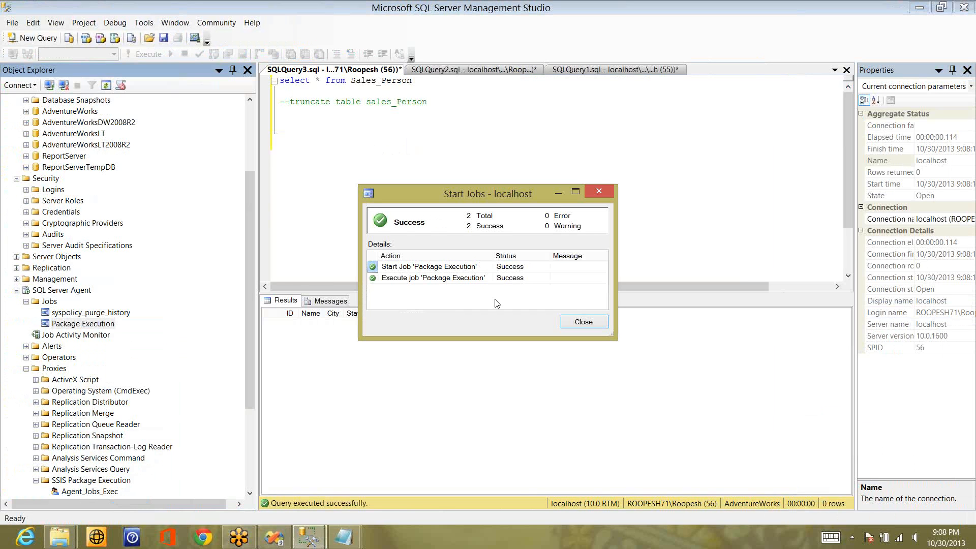
{"action": "left_click", "coordinate": [579, 322]}
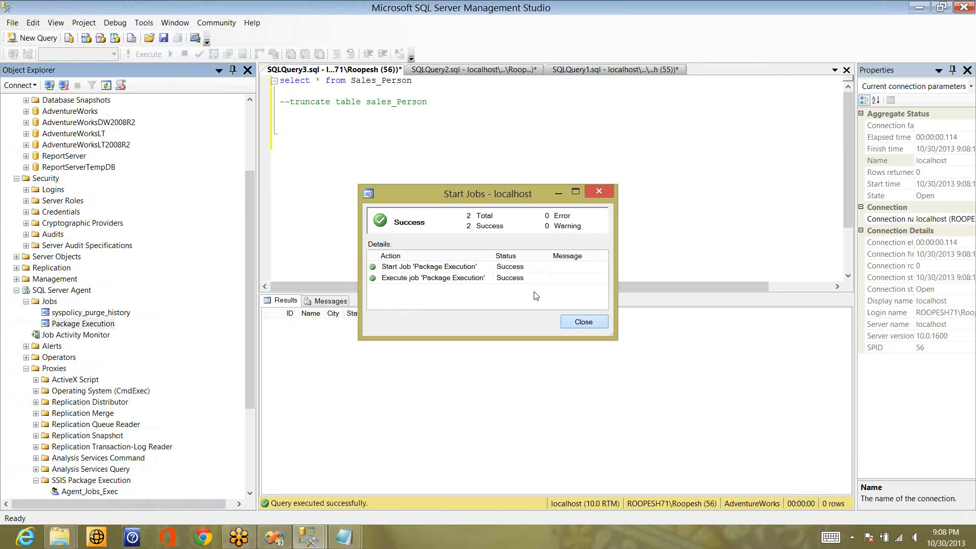
Step: Rerun the Sales_Person select queries in SQLQuery3 and SQLQuery2 to check which instance the job loaded
{"action": "left_click", "coordinate": [435, 225]}
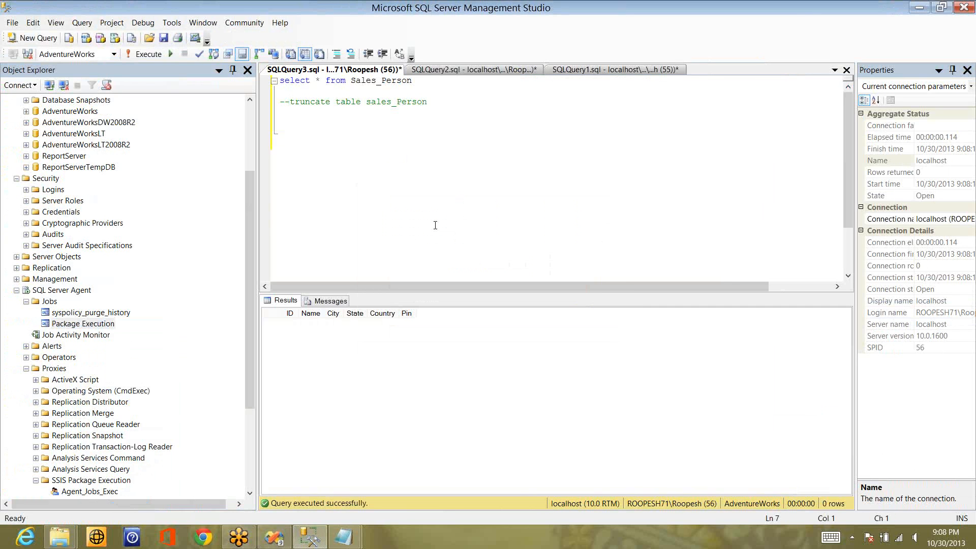
{"action": "key", "text": "F5"}
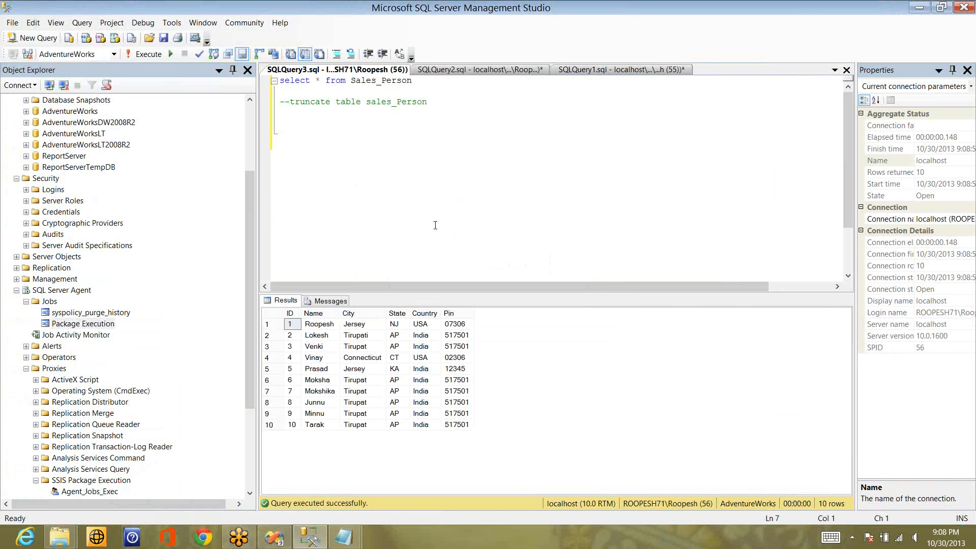
{"action": "left_click", "coordinate": [473, 69]}
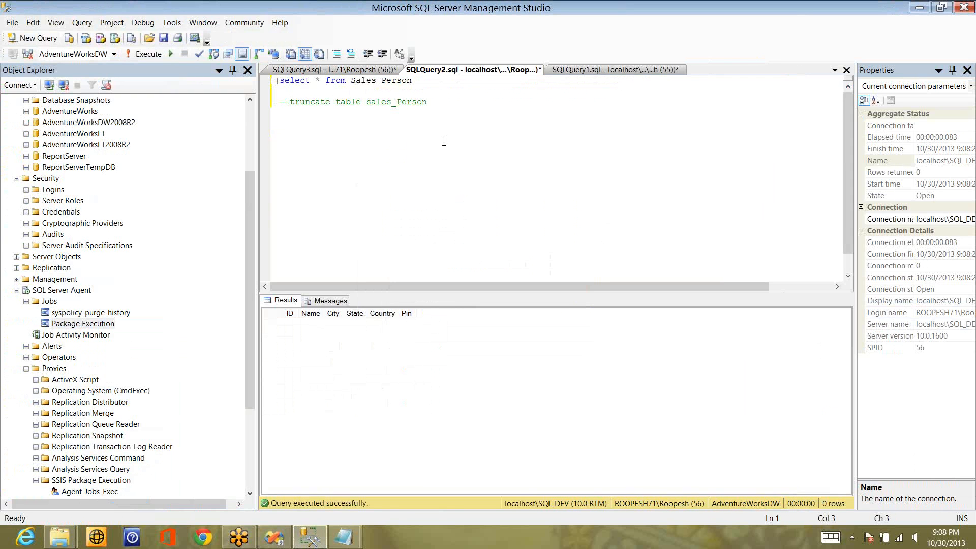
{"action": "left_click", "coordinate": [443, 142]}
{"action": "key", "text": "F5"}
Step: In SQLQuery3, execute only the commented truncate statement for sales_Person, then rerun the select query
{"action": "key", "text": "ctrl+Tab"}
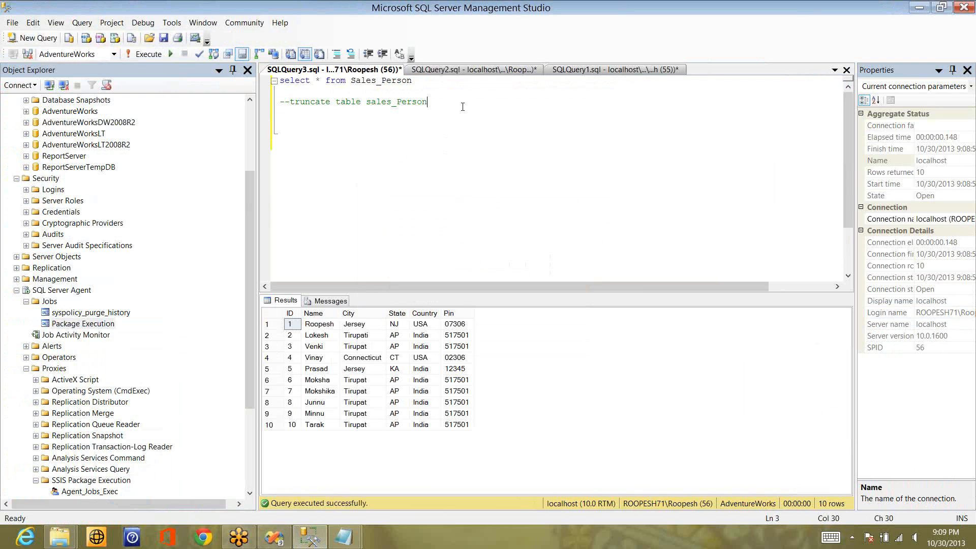
{"action": "key", "text": "Insert"}
{"action": "key", "text": "shift+Home"}
{"action": "key", "text": "shift+Right"}
{"action": "key", "text": "shift+Right"}
{"action": "key", "text": "F5"}
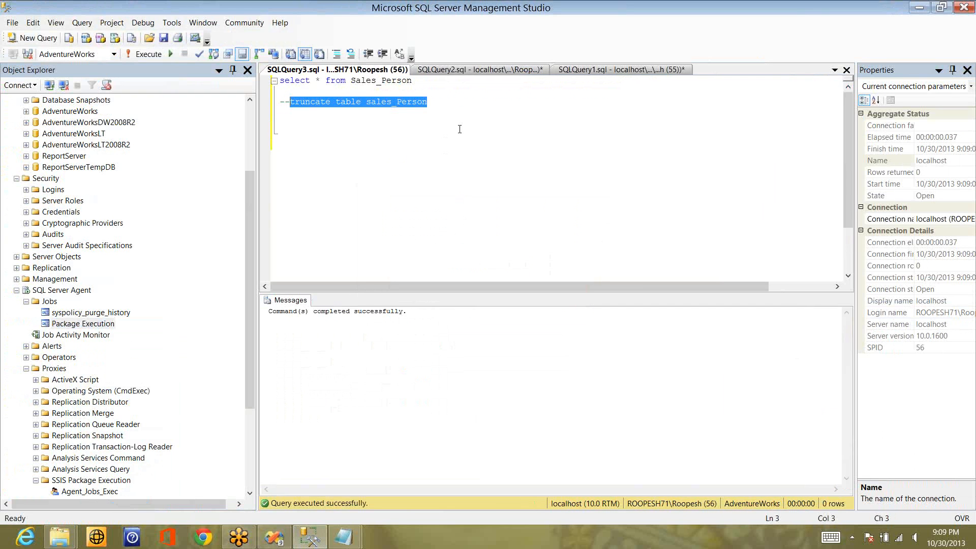
{"action": "left_click", "coordinate": [459, 129]}
{"action": "key", "text": "F5"}
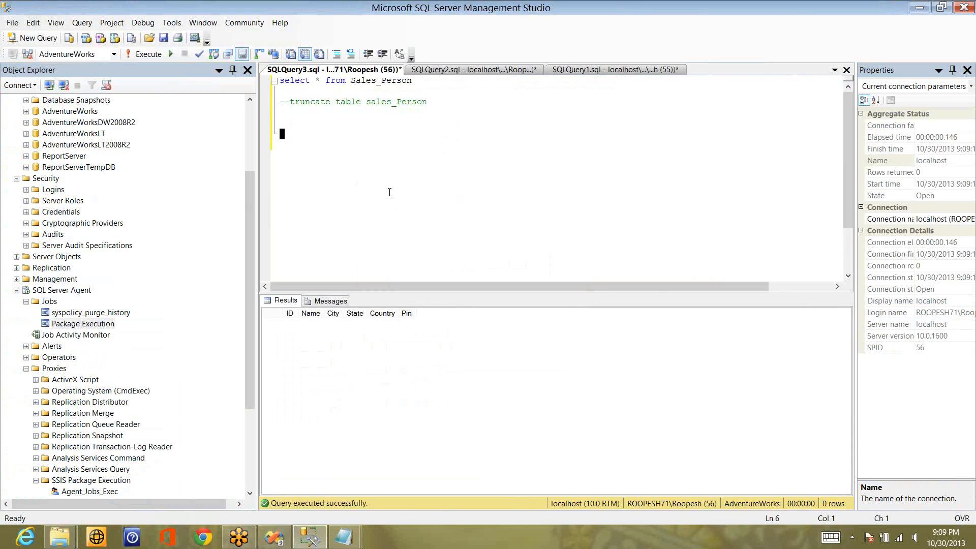
{"action": "key", "text": "Insert"}
Step: Bring up the XMLConfig file in Notepad and close it
{"action": "mouse_move", "coordinate": [345, 539]}
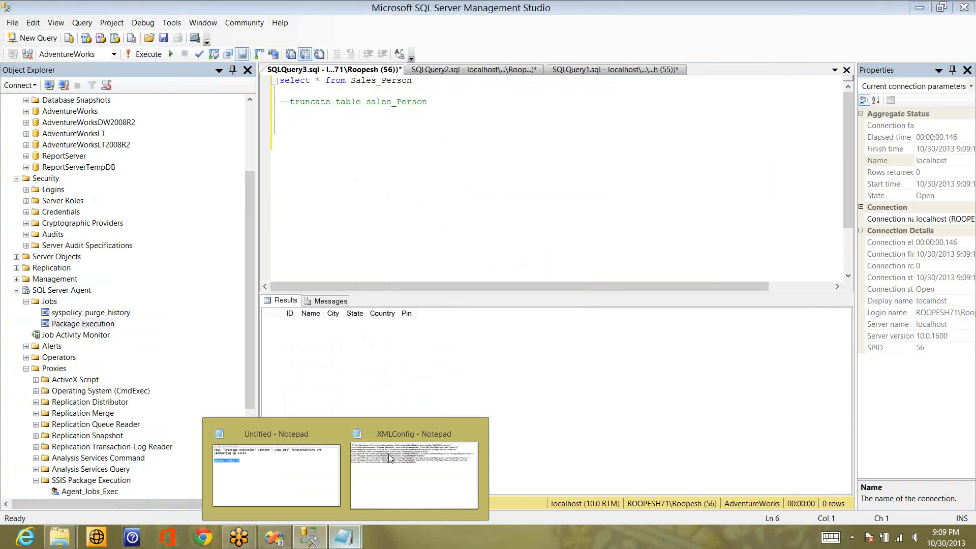
{"action": "left_click", "coordinate": [390, 458]}
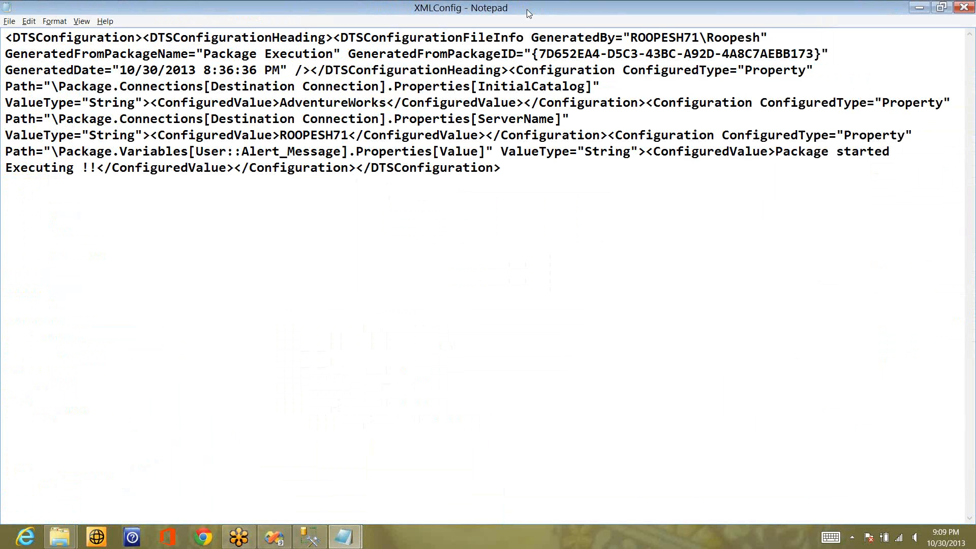
{"action": "right_click", "coordinate": [526, 10]}
{"action": "left_click", "coordinate": [554, 82]}
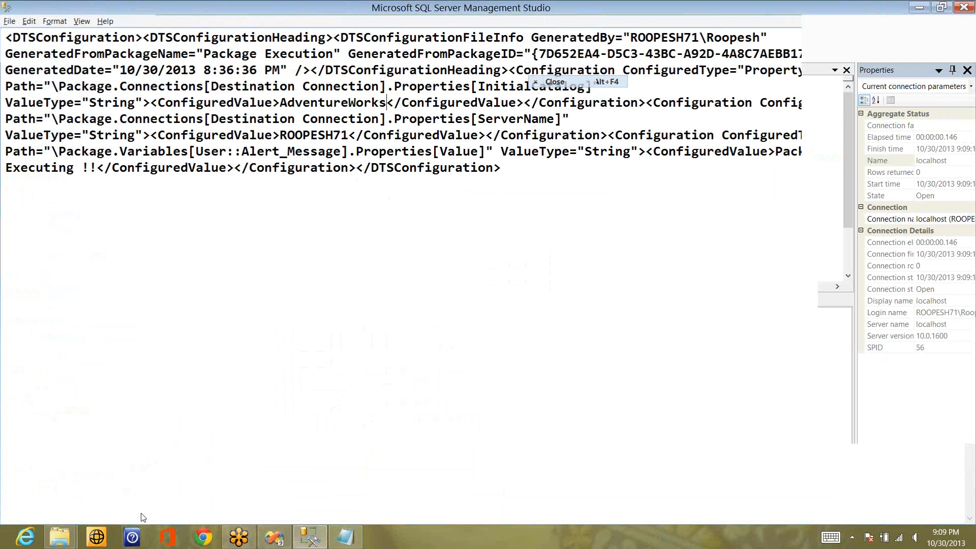
Step: Open the XMLConfig file from the FTP folder in Notepad
{"action": "mouse_move", "coordinate": [59, 537]}
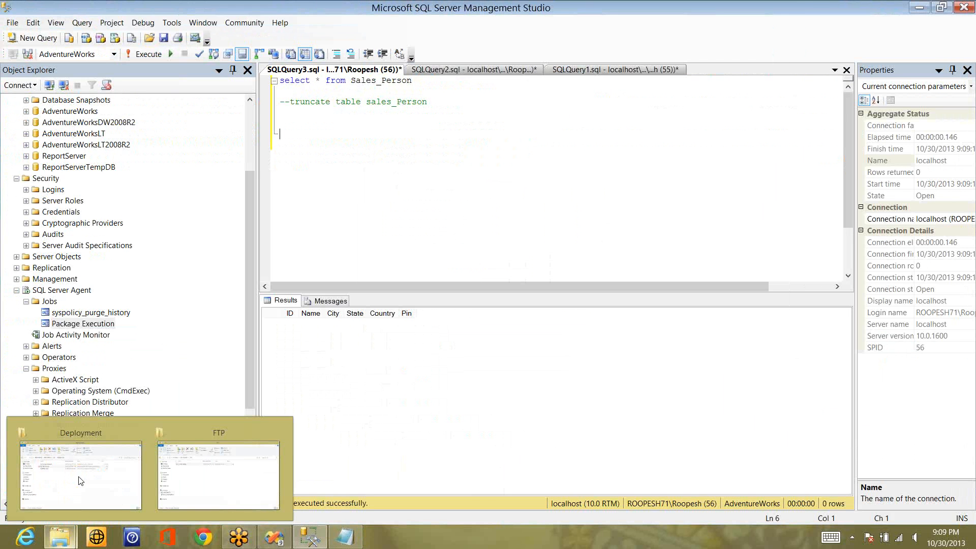
{"action": "mouse_move", "coordinate": [121, 469]}
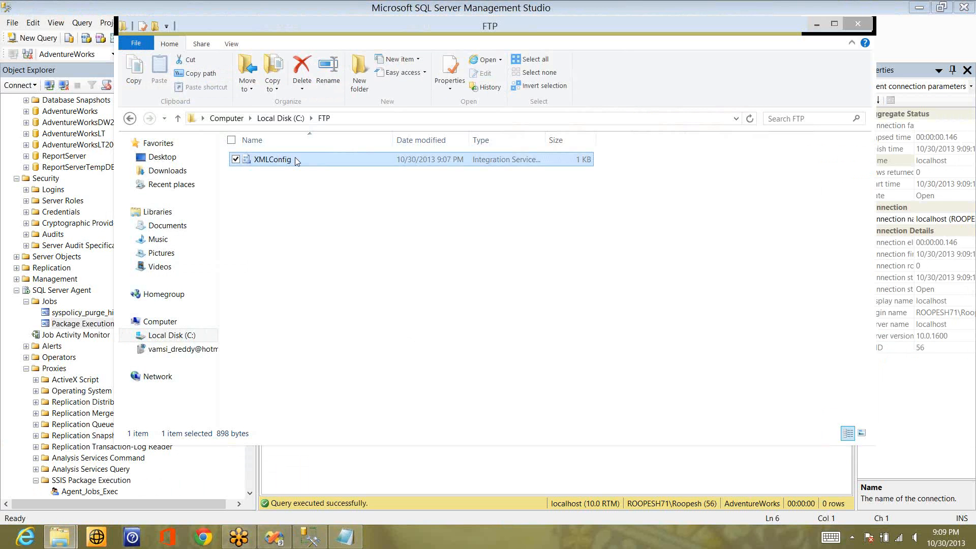
{"action": "right_click", "coordinate": [294, 158]}
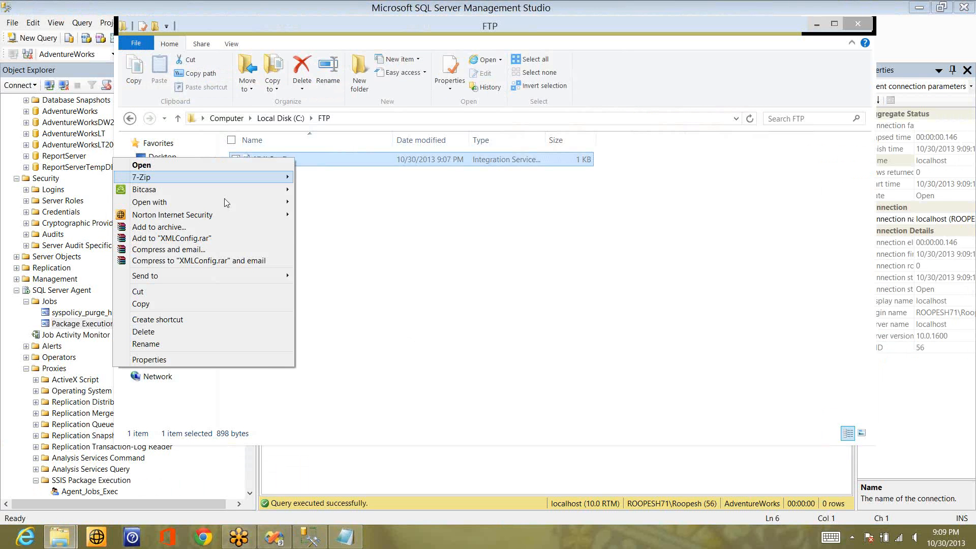
{"action": "mouse_move", "coordinate": [285, 202]}
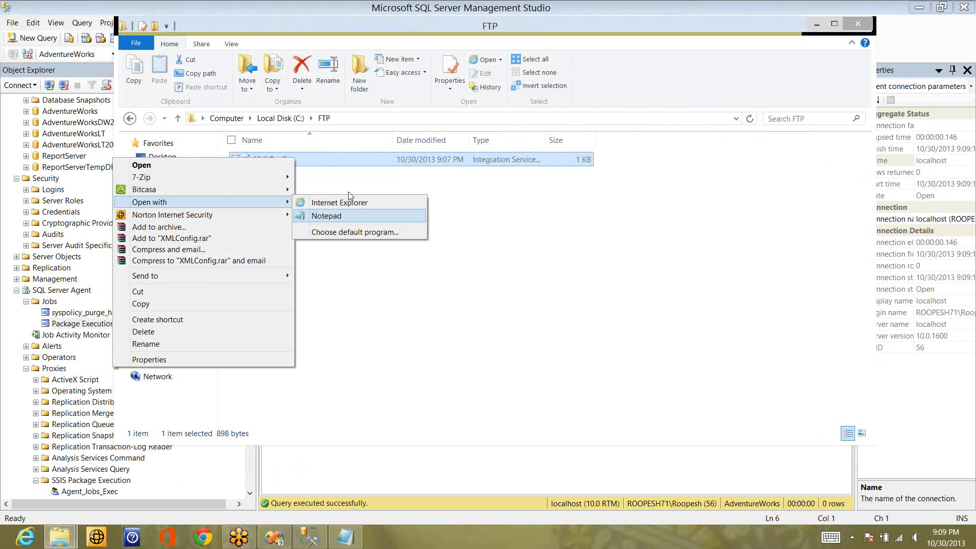
{"action": "key", "text": "Return"}
{"action": "double_click", "coordinate": [534, 202]}
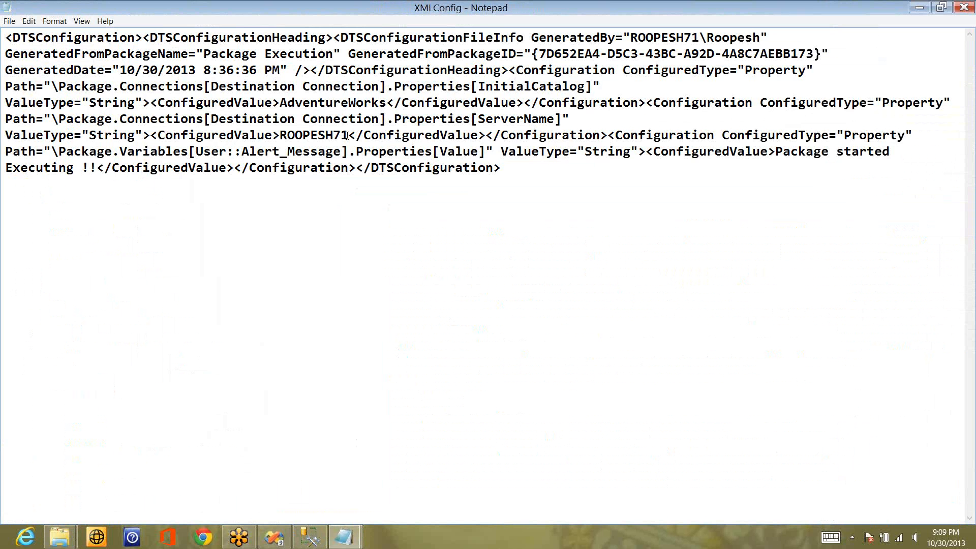
Step: In XMLConfig, append \SQL_DEV to the destination connection's ServerName value and change its InitialCatalog value to AdventureWorksDW
{"action": "left_click", "coordinate": [349, 136]}
{"action": "type", "text": "\\SQL_"}
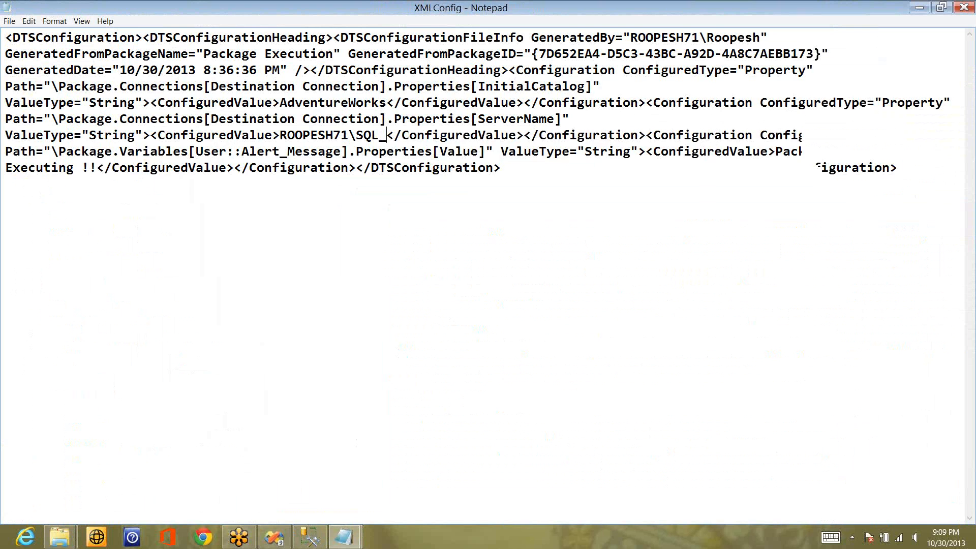
{"action": "type", "text": "DEV"}
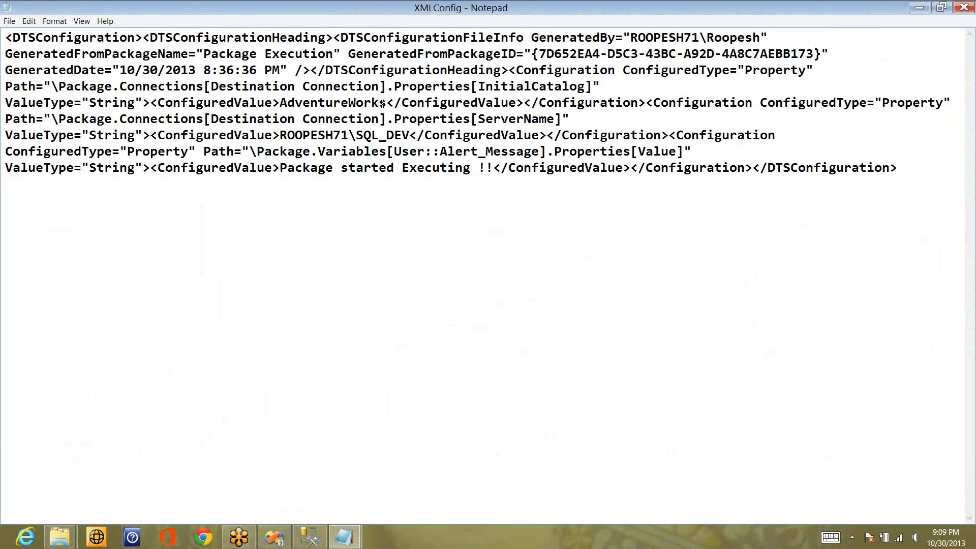
{"action": "left_click", "coordinate": [382, 103]}
{"action": "type", "text": "DW"}
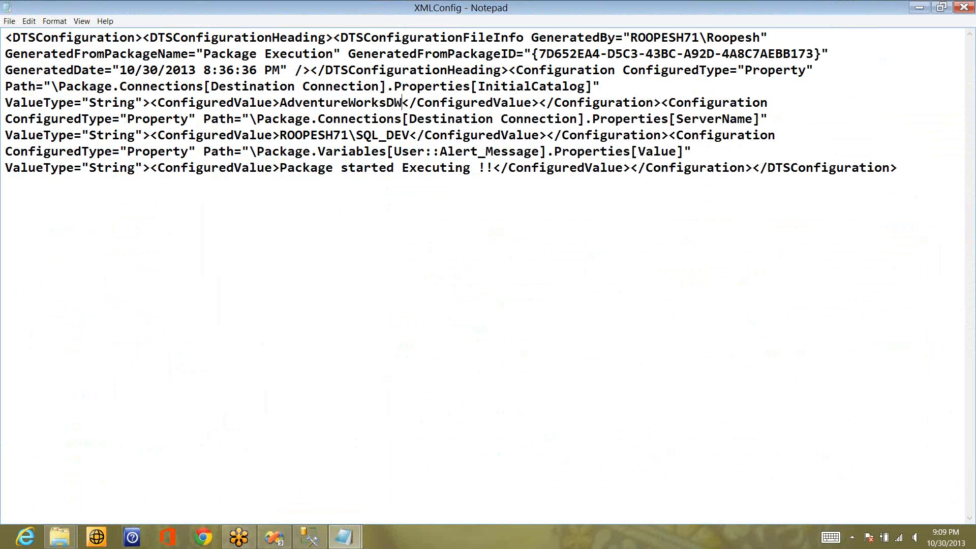
Step: Switch to SQL Server Management Studio, start the Package Execution job again and close its start report
{"action": "left_click", "coordinate": [310, 539]}
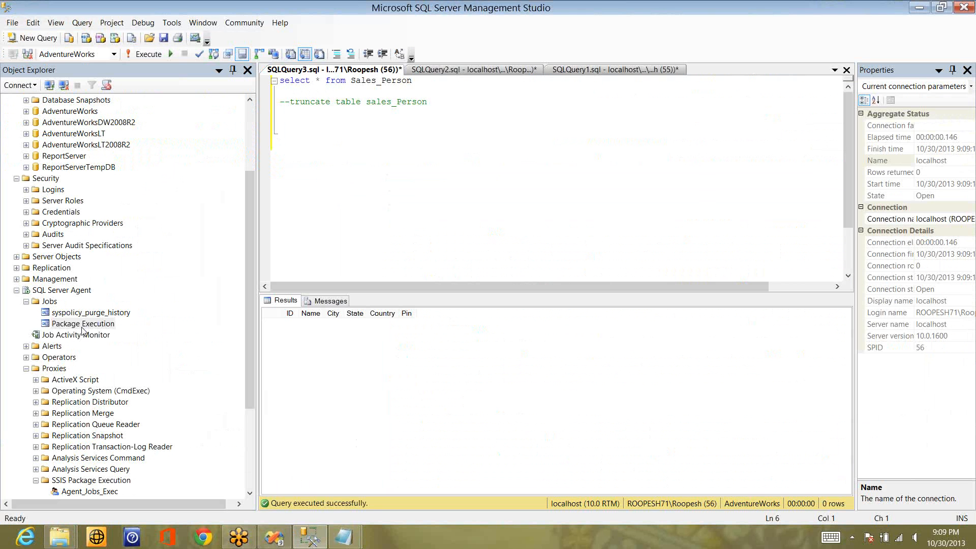
{"action": "right_click", "coordinate": [83, 324]}
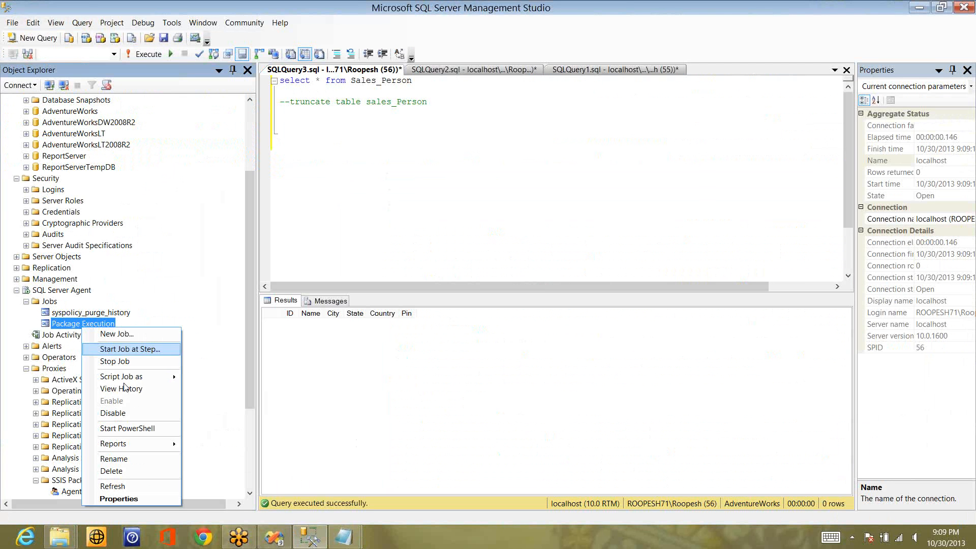
{"action": "left_click", "coordinate": [126, 349]}
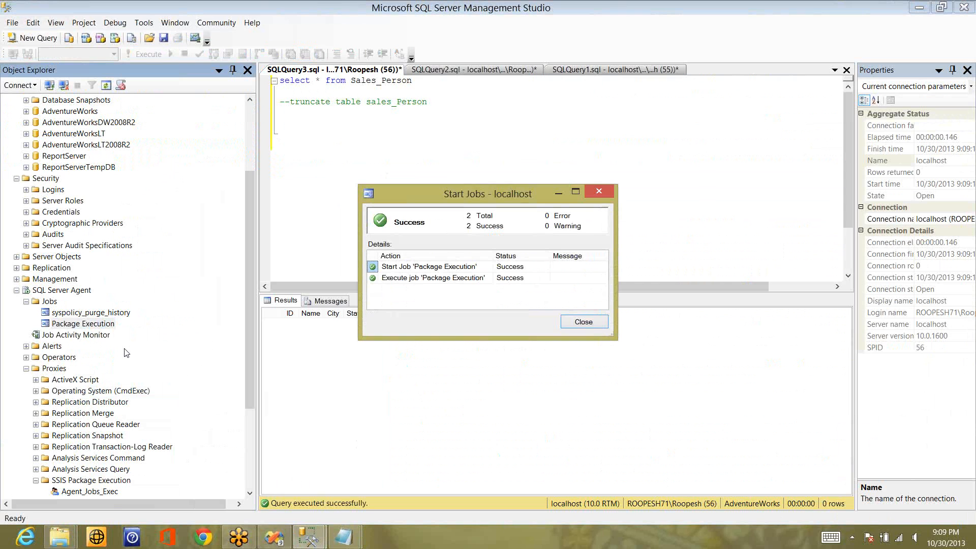
{"action": "left_click", "coordinate": [578, 326]}
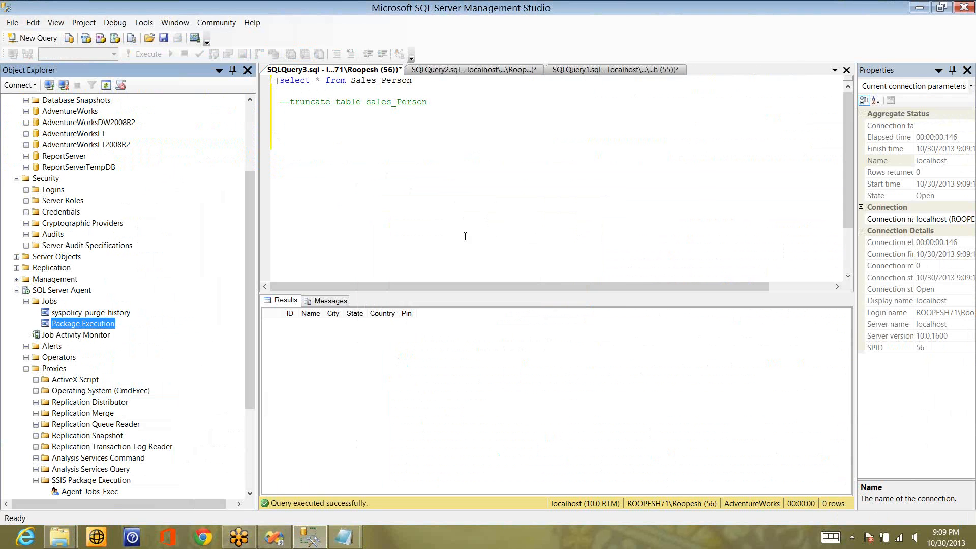
Step: Rerun the Sales_Person select queries in SQLQuery3 and SQLQuery2 to see which instance received the data
{"action": "left_click", "coordinate": [465, 237]}
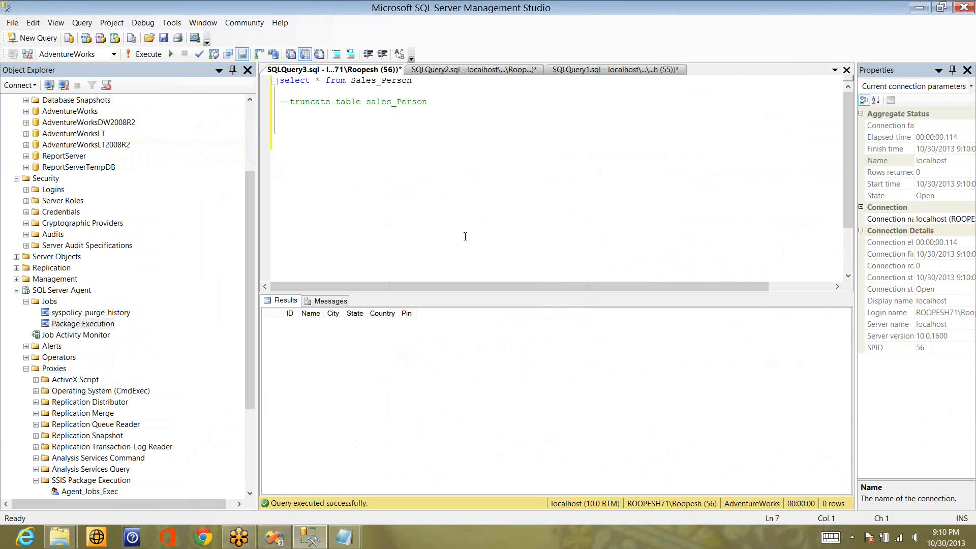
{"action": "key", "text": "ctrl+Tab"}
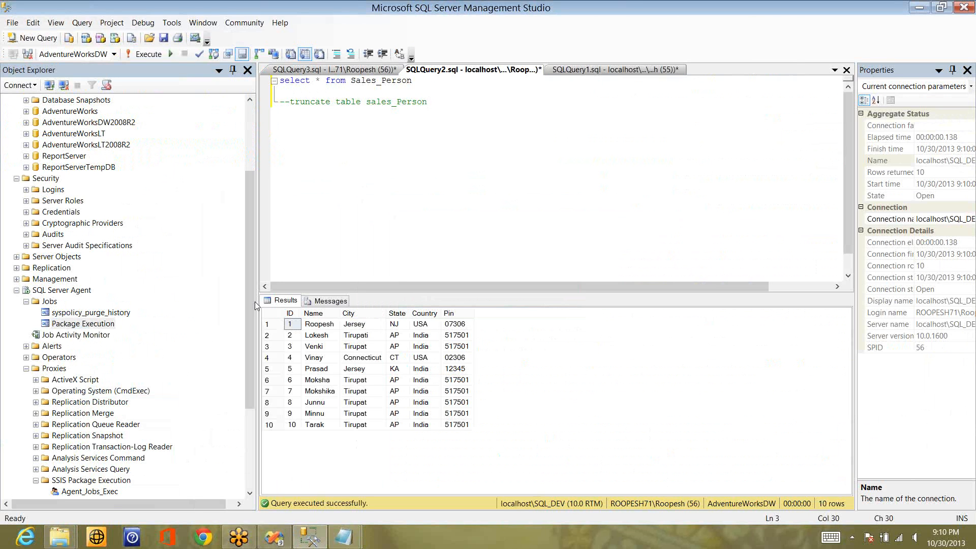
Step: View the Package Execution job's step list and a blank new job step form, then close both without changes
{"action": "right_click", "coordinate": [89, 324]}
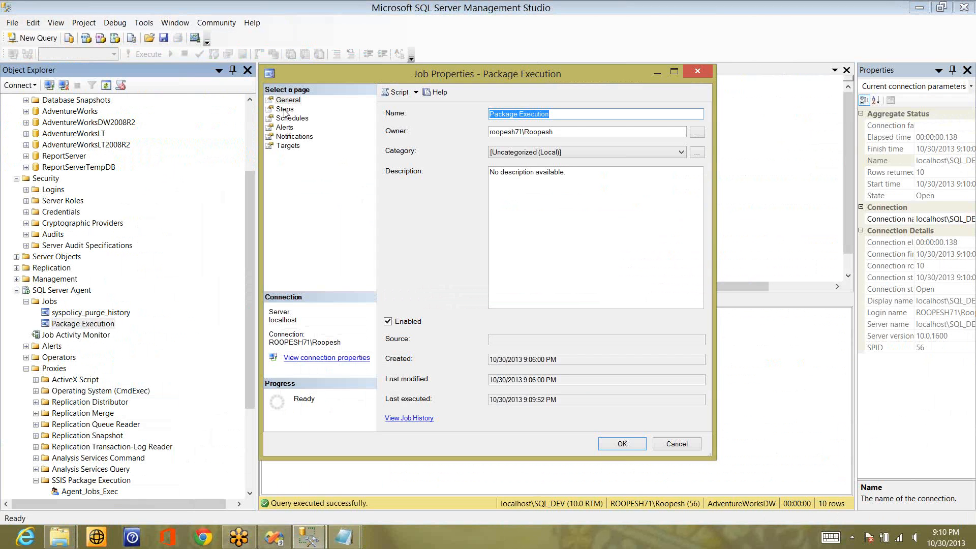
{"action": "left_click", "coordinate": [284, 109]}
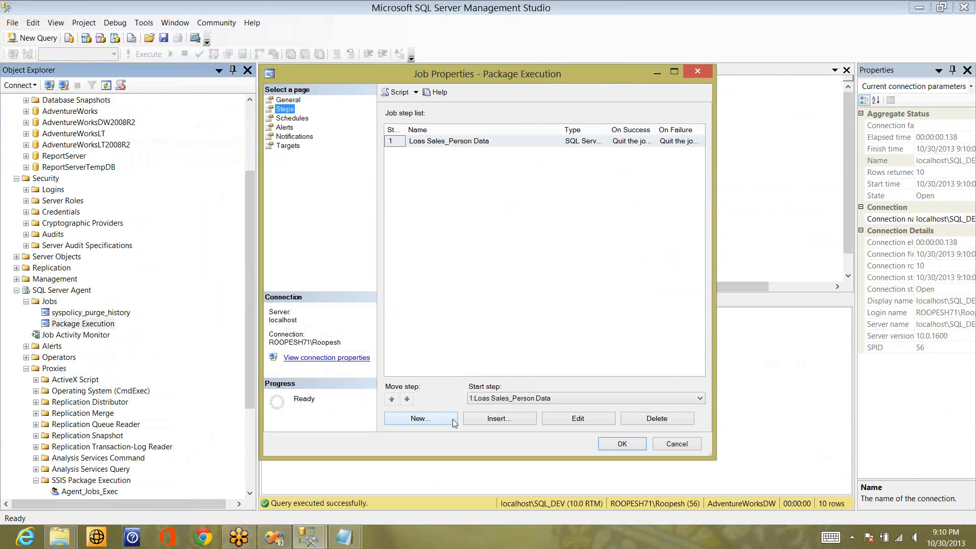
{"action": "left_click", "coordinate": [432, 419]}
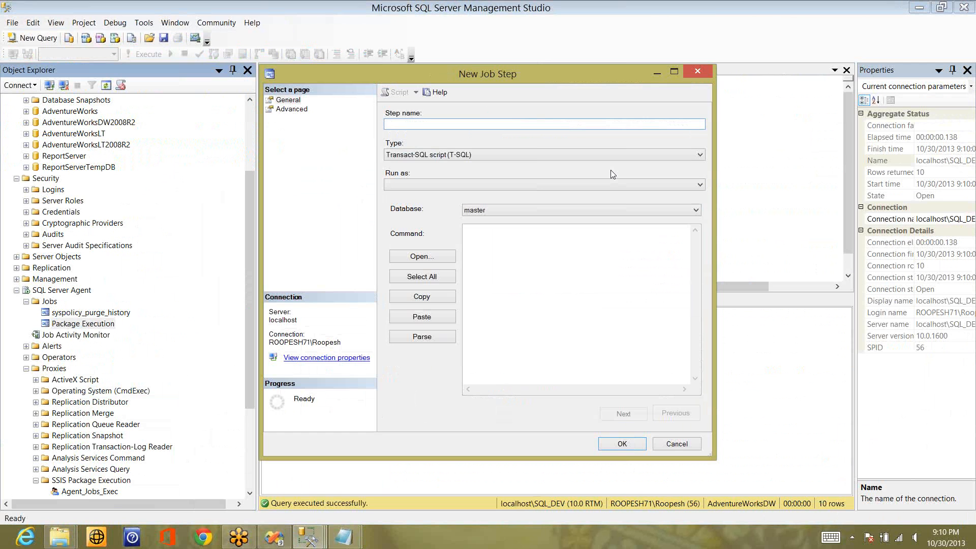
{"action": "left_click", "coordinate": [697, 71]}
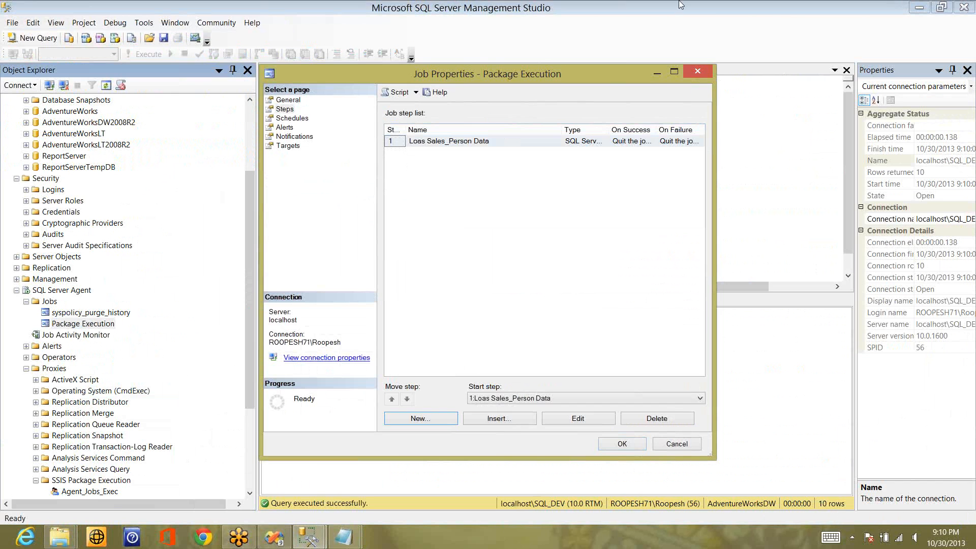
{"action": "left_click", "coordinate": [691, 72]}
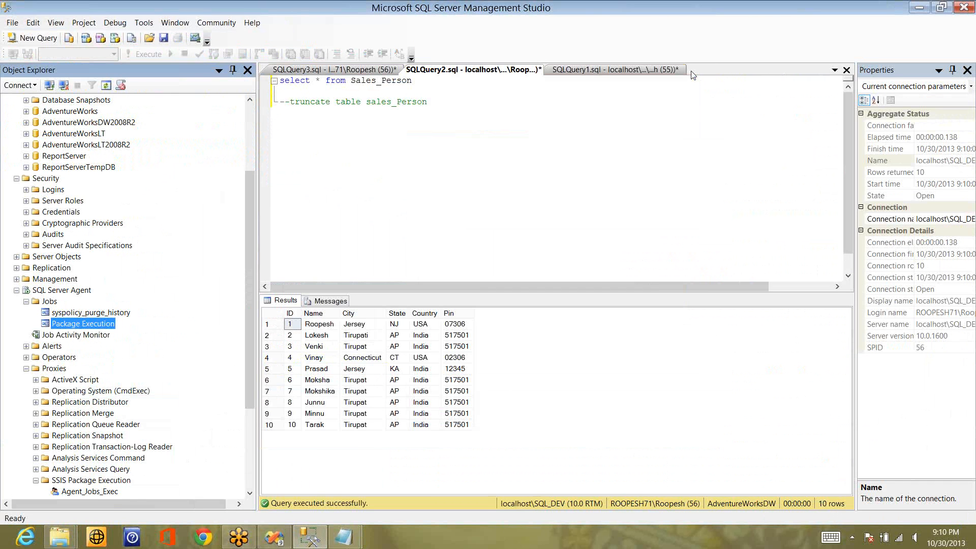
Step: Reopen the Package Execution job's properties and review its Steps, Schedules, Alerts and Notifications settings
{"action": "right_click", "coordinate": [102, 327]}
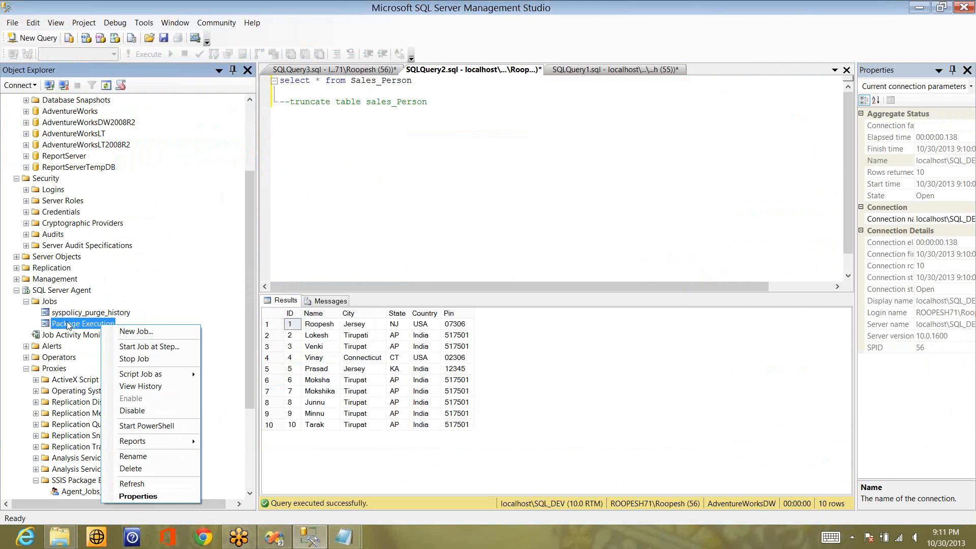
{"action": "left_click", "coordinate": [133, 456]}
{"action": "key", "text": "Escape"}
{"action": "right_click", "coordinate": [81, 326]}
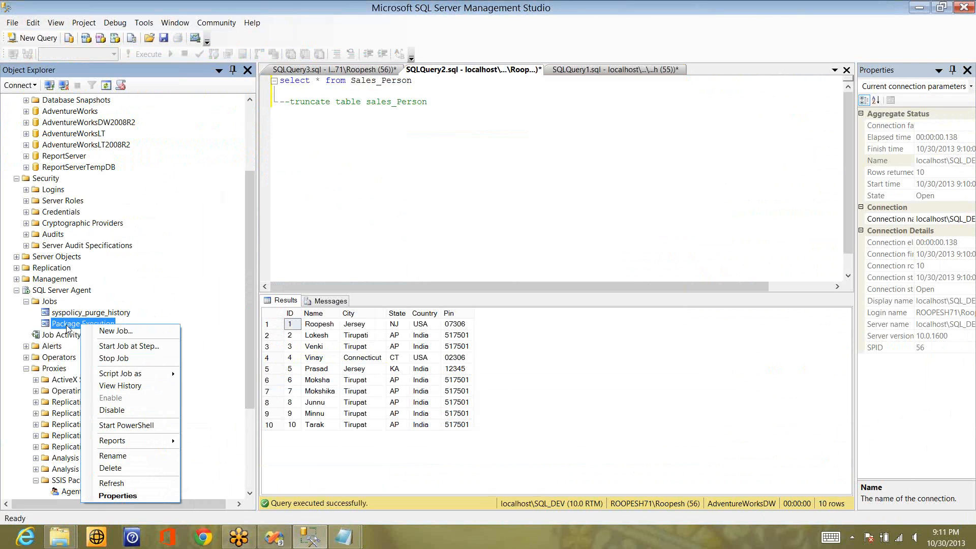
{"action": "double_click", "coordinate": [67, 326]}
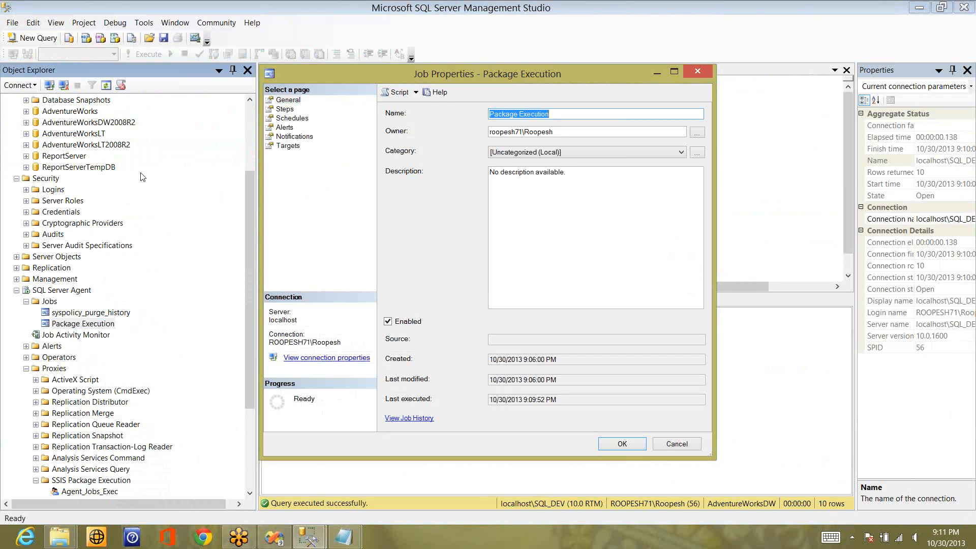
{"action": "left_click", "coordinate": [286, 109]}
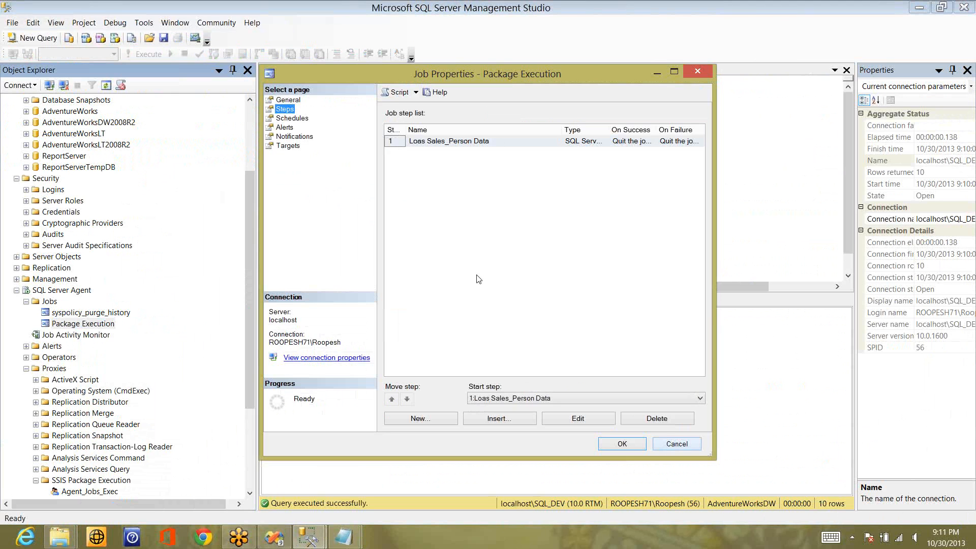
{"action": "left_click", "coordinate": [279, 117]}
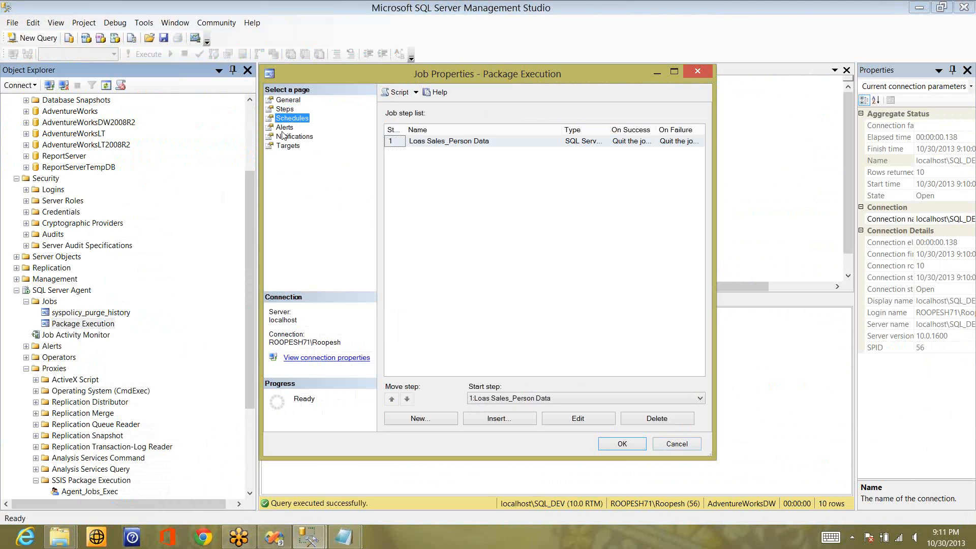
{"action": "left_click", "coordinate": [283, 129]}
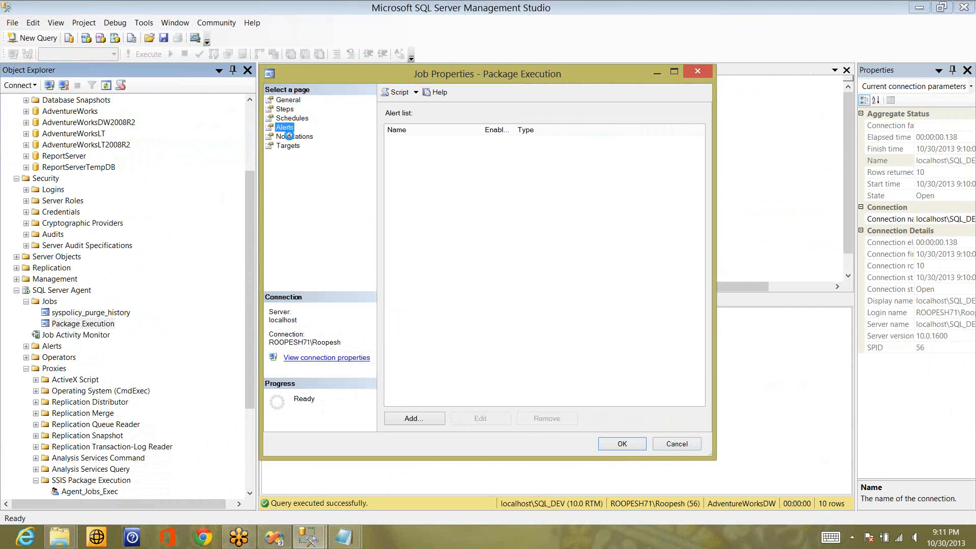
{"action": "left_click", "coordinate": [289, 137]}
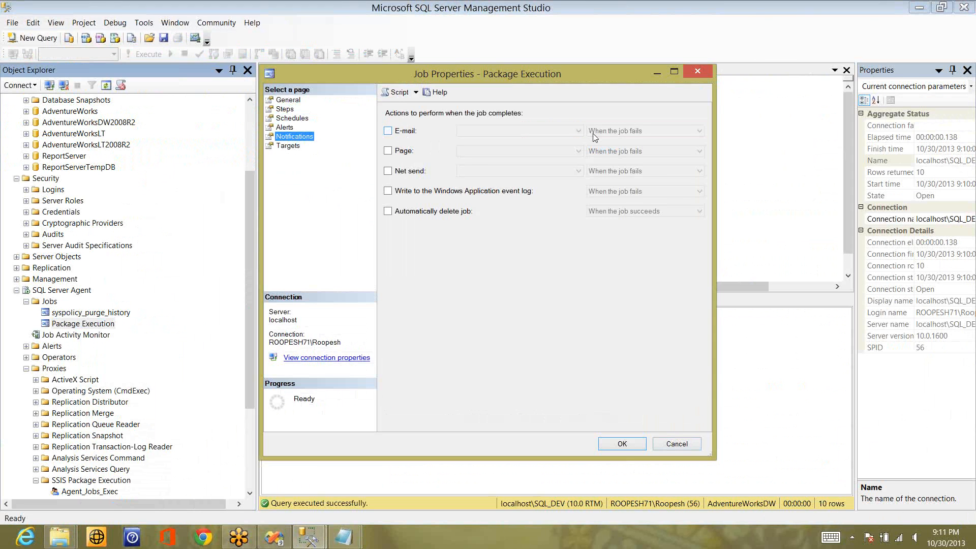
Step: Try enabling the e-mail notification for job failure, check its recipient list, and turn the notification off again
{"action": "left_click", "coordinate": [388, 131]}
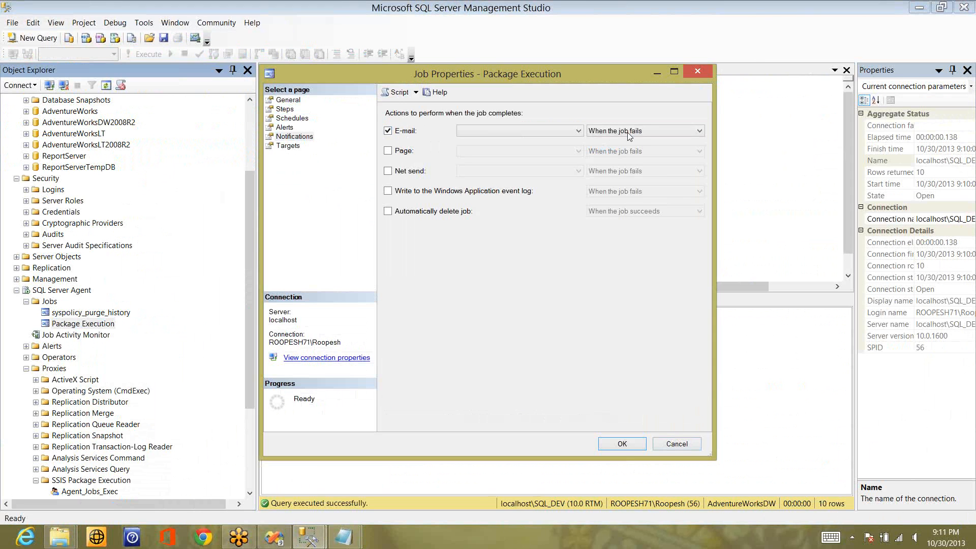
{"action": "left_click", "coordinate": [592, 129]}
{"action": "left_click", "coordinate": [561, 137]}
{"action": "left_click", "coordinate": [560, 133]}
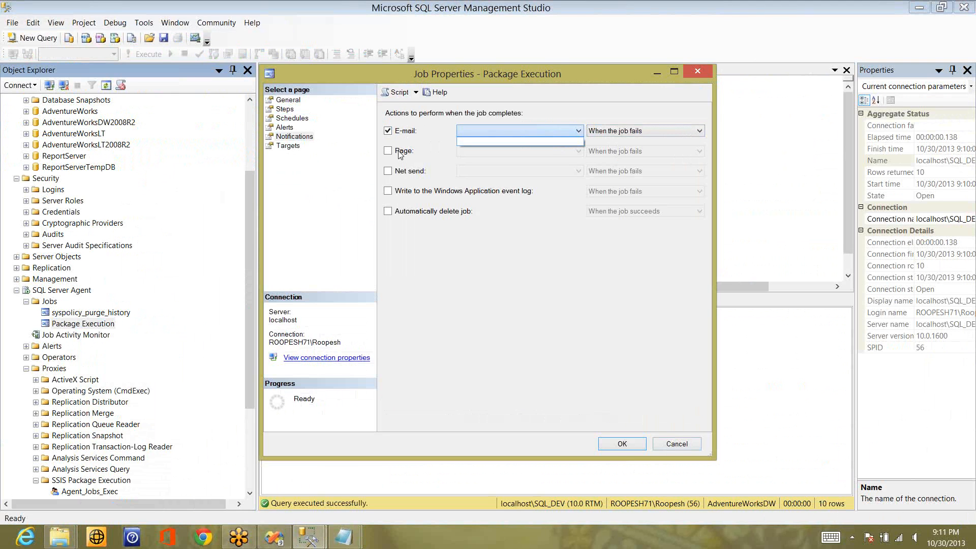
{"action": "left_click", "coordinate": [399, 151]}
{"action": "left_click", "coordinate": [400, 172]}
{"action": "left_click", "coordinate": [401, 172]}
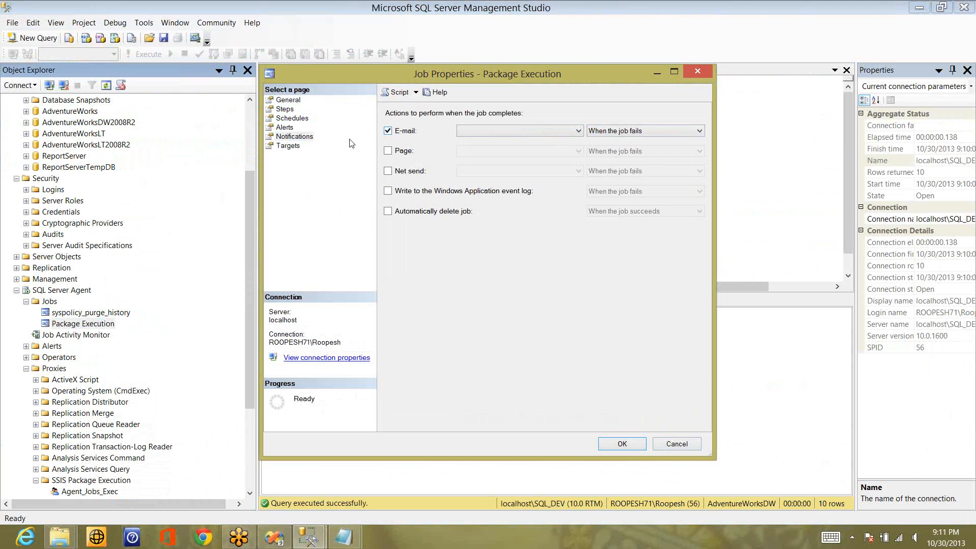
{"action": "left_click", "coordinate": [395, 134]}
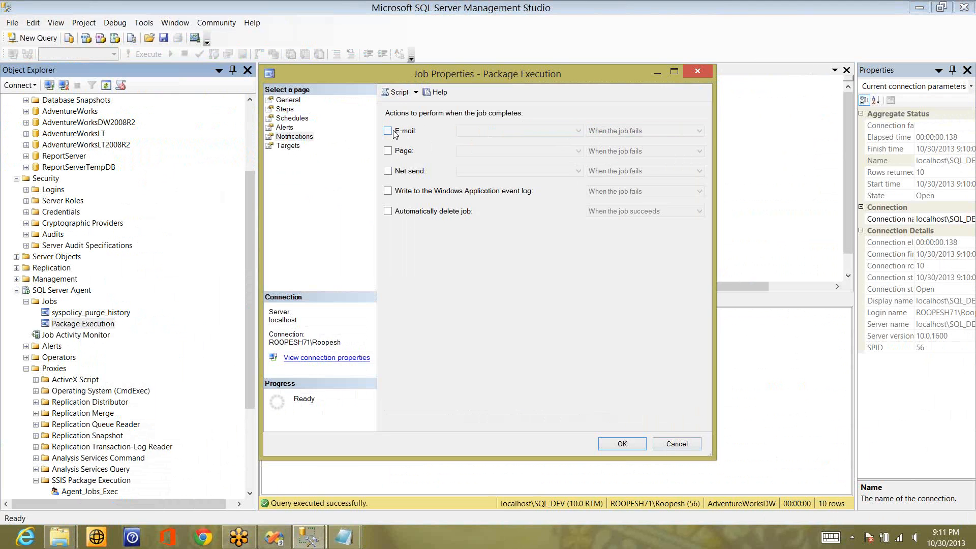
Step: Begin a new recurring schedule for the Package Execution job, name it One Min Schedule and set it to occur daily
{"action": "left_click", "coordinate": [289, 120]}
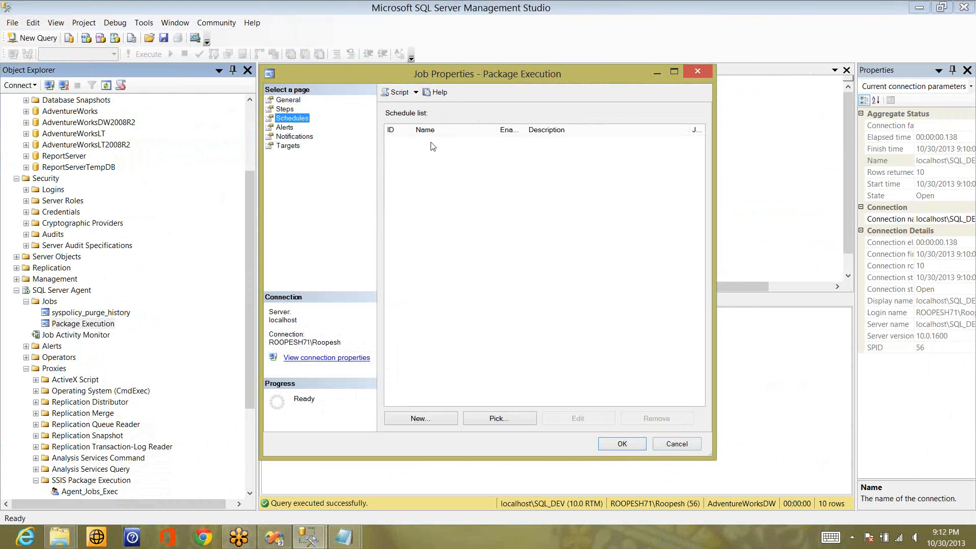
{"action": "left_click", "coordinate": [446, 418]}
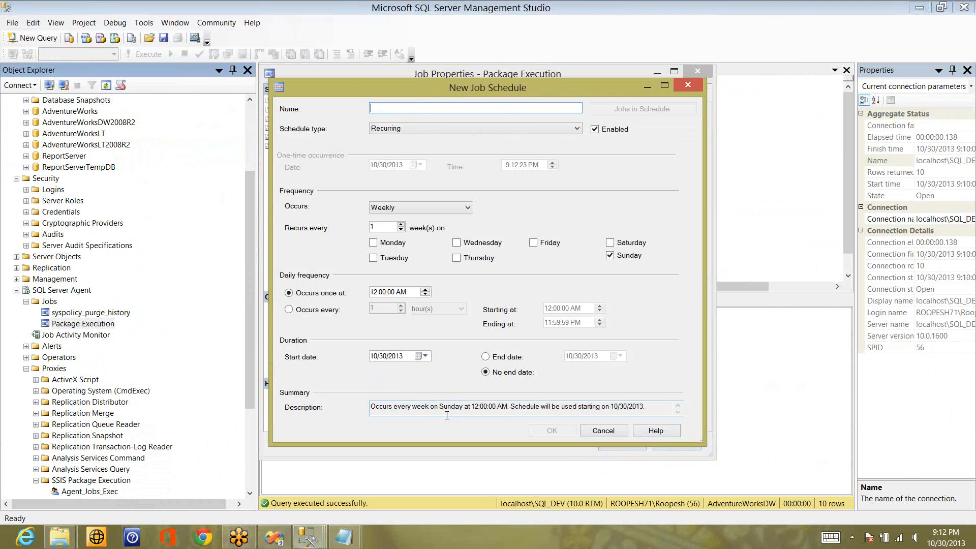
{"action": "type", "text": "O"}
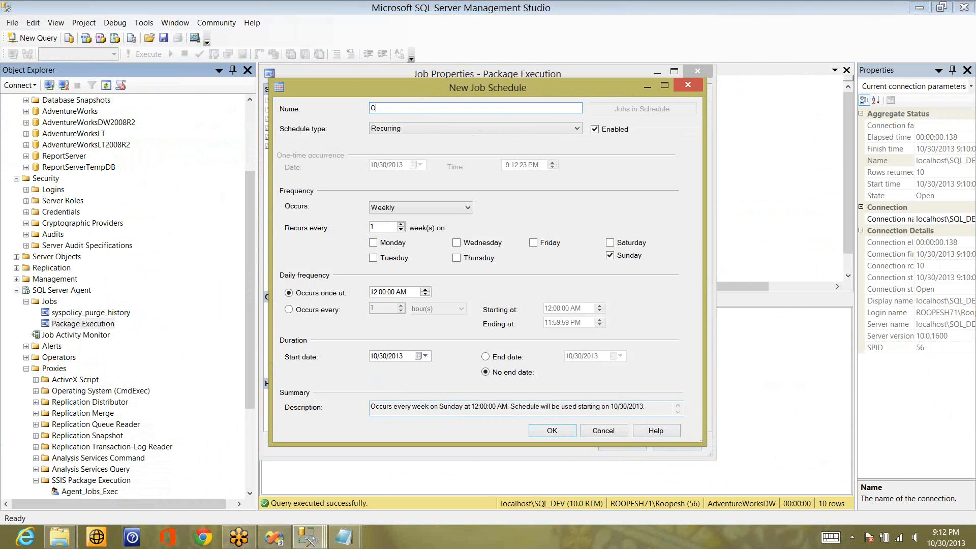
{"action": "type", "text": "ne Min Schedule"}
{"action": "left_click", "coordinate": [395, 208]}
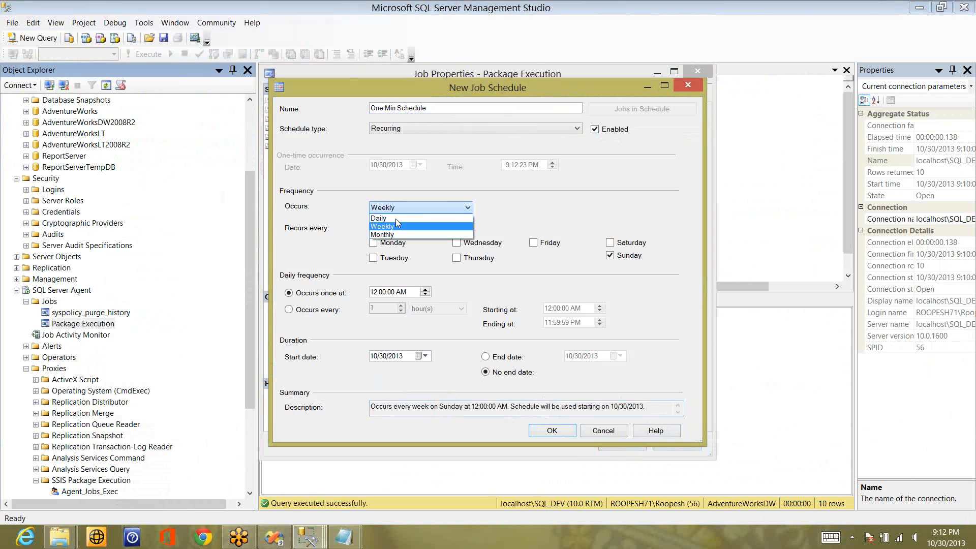
{"action": "left_click", "coordinate": [397, 218]}
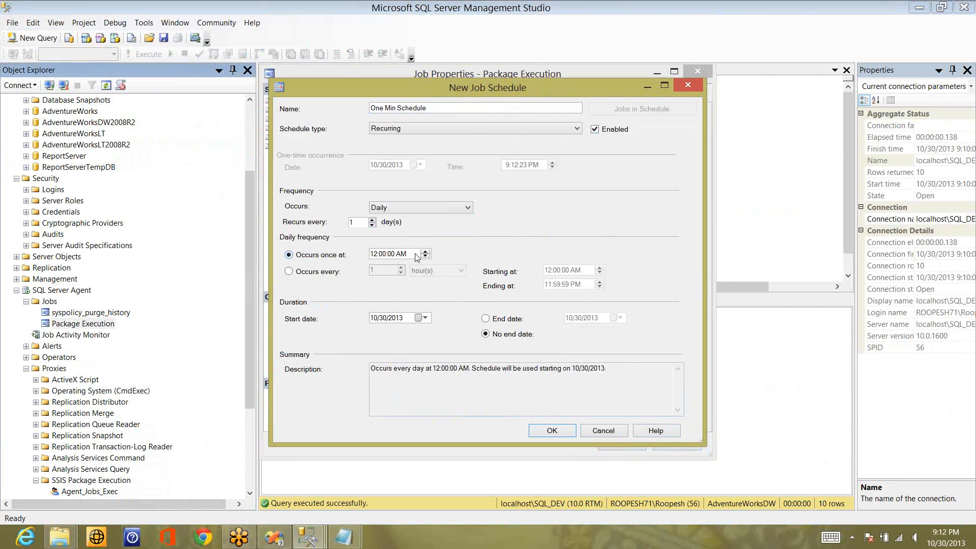
Step: Set the schedule to occur every 1 minute through the day, trying an end date before restoring no end date
{"action": "left_click", "coordinate": [321, 273]}
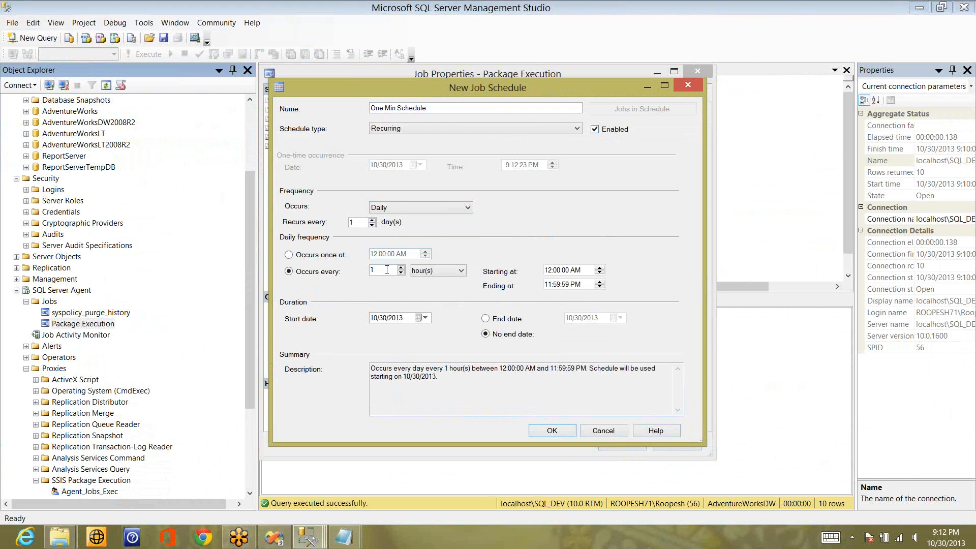
{"action": "left_click", "coordinate": [452, 272]}
{"action": "left_click", "coordinate": [443, 289]}
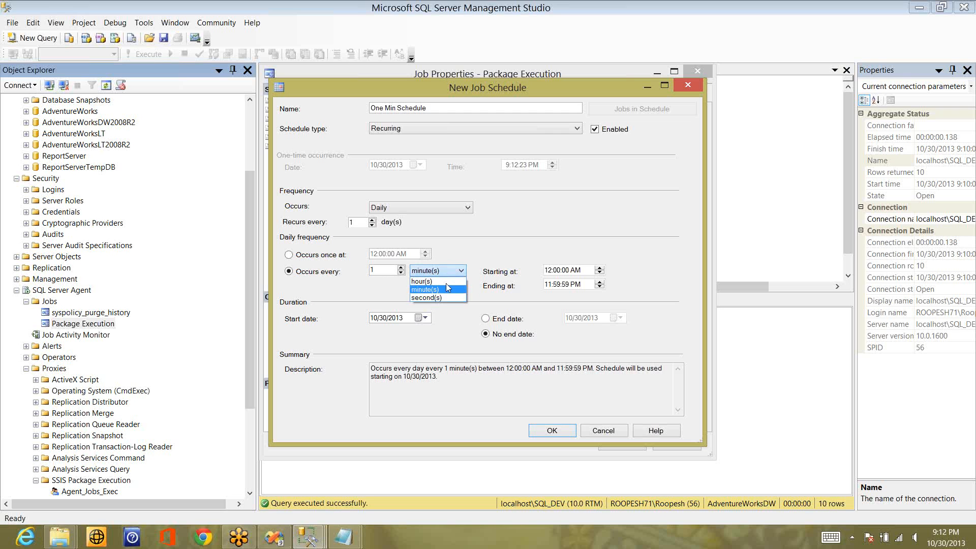
{"action": "left_click", "coordinate": [448, 288]}
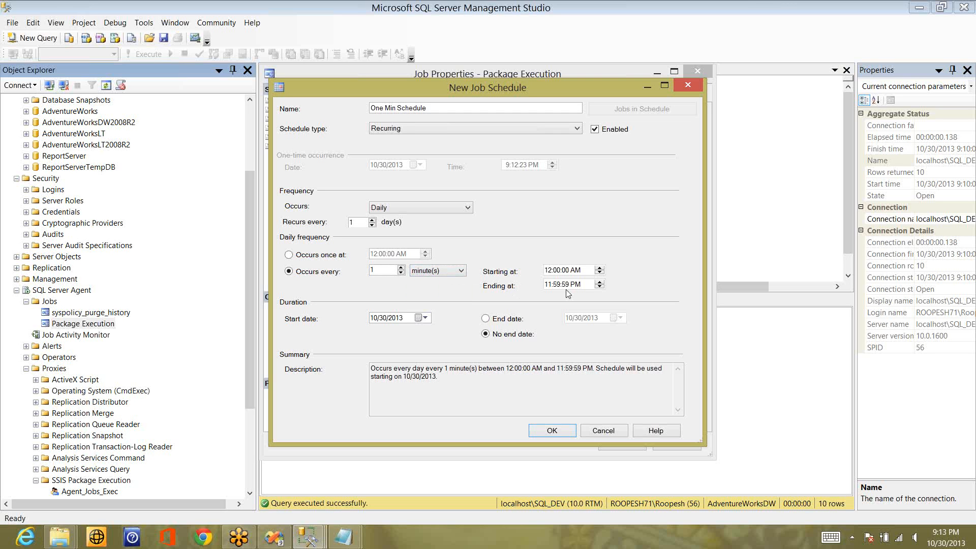
{"action": "left_click", "coordinate": [563, 272]}
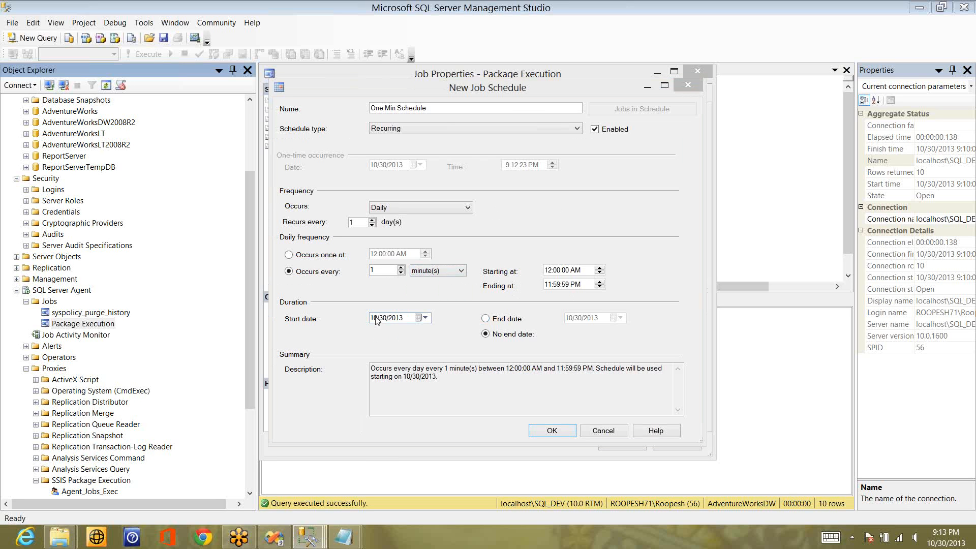
{"action": "left_click", "coordinate": [500, 320]}
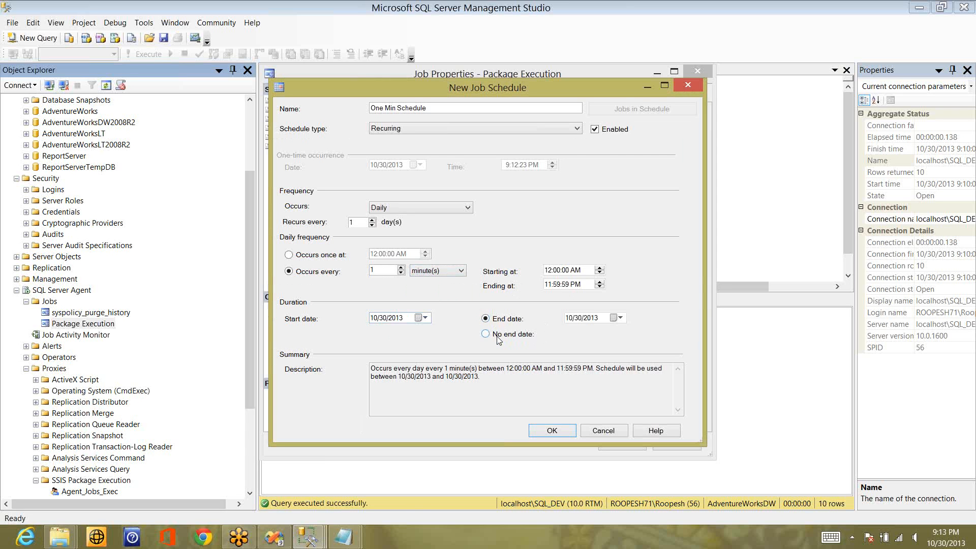
{"action": "left_click", "coordinate": [498, 339]}
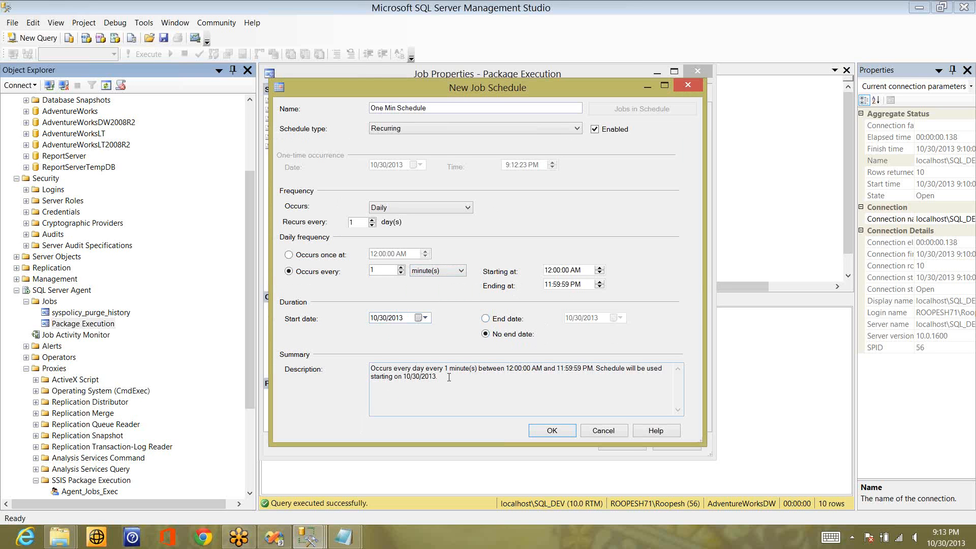
Step: Read the schedule's summary description, accept One Min Schedule and save the Package Execution job's properties
{"action": "left_click_drag", "start_coordinate": [378, 368], "coordinate": [438, 378]}
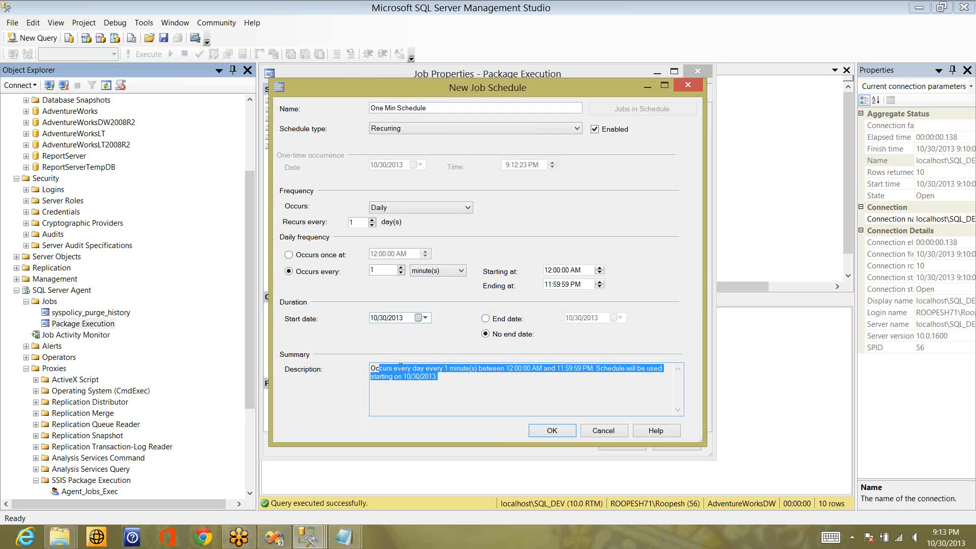
{"action": "left_click_drag", "start_coordinate": [371, 377], "coordinate": [493, 375]}
{"action": "left_click", "coordinate": [541, 374]}
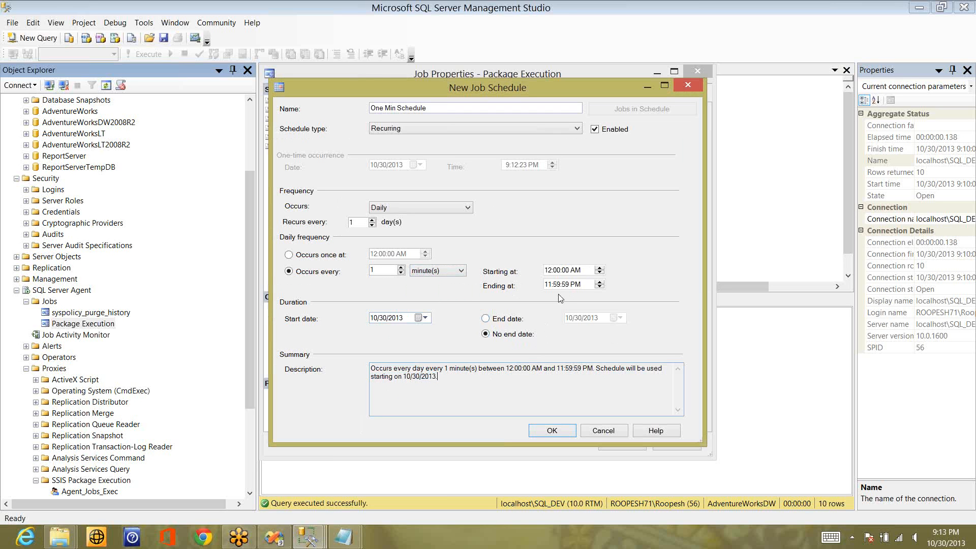
{"action": "left_click", "coordinate": [540, 434]}
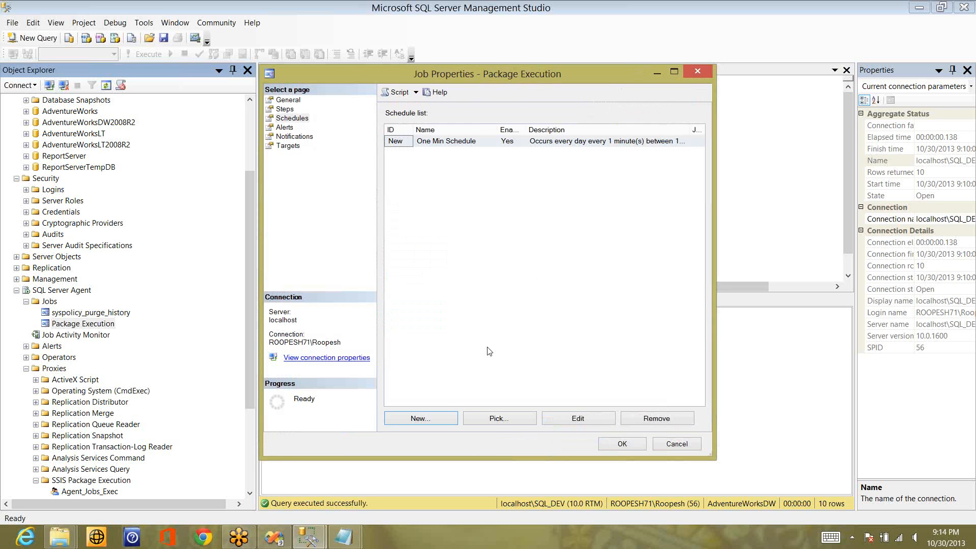
{"action": "left_click", "coordinate": [613, 449]}
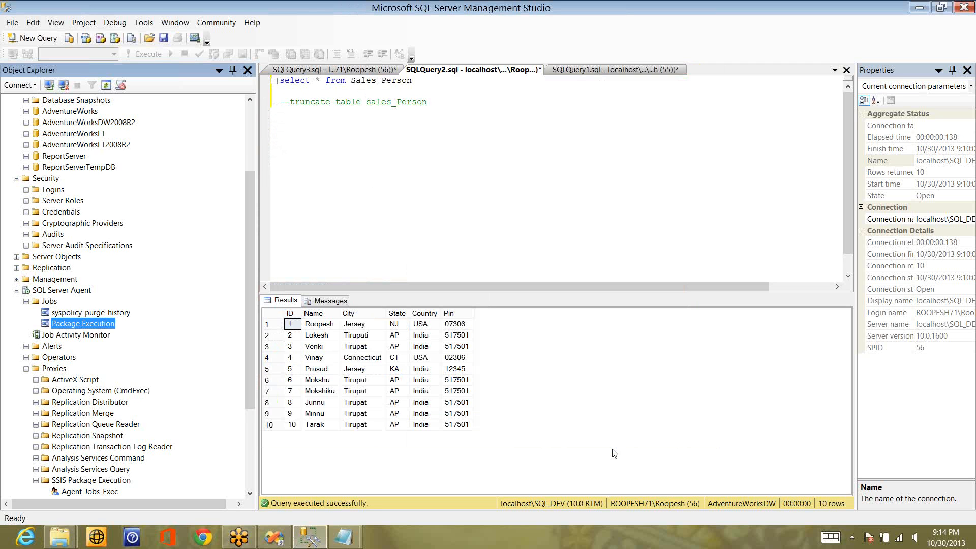
Step: View the Package Execution job's history, expand its most recent run and select the step entry beneath it
{"action": "right_click", "coordinate": [82, 329]}
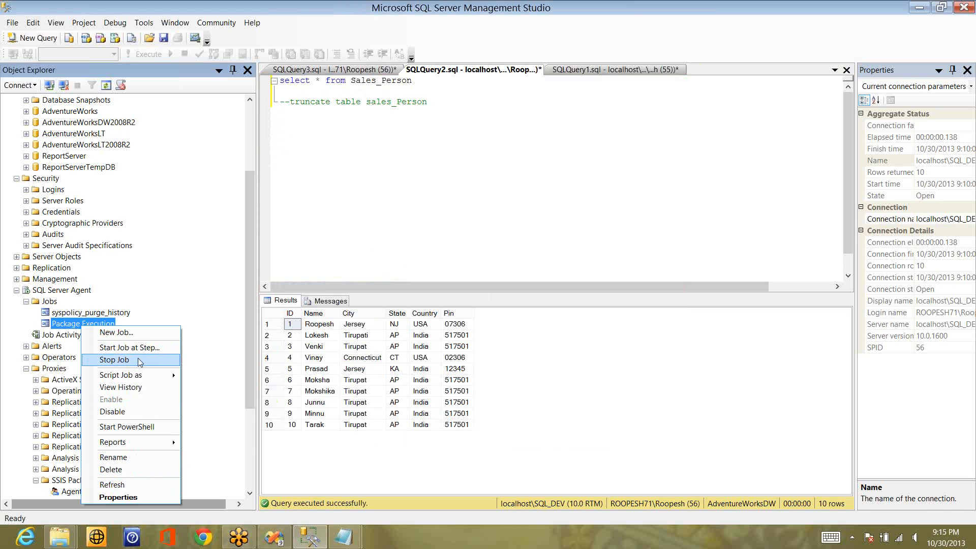
{"action": "left_click", "coordinate": [137, 390]}
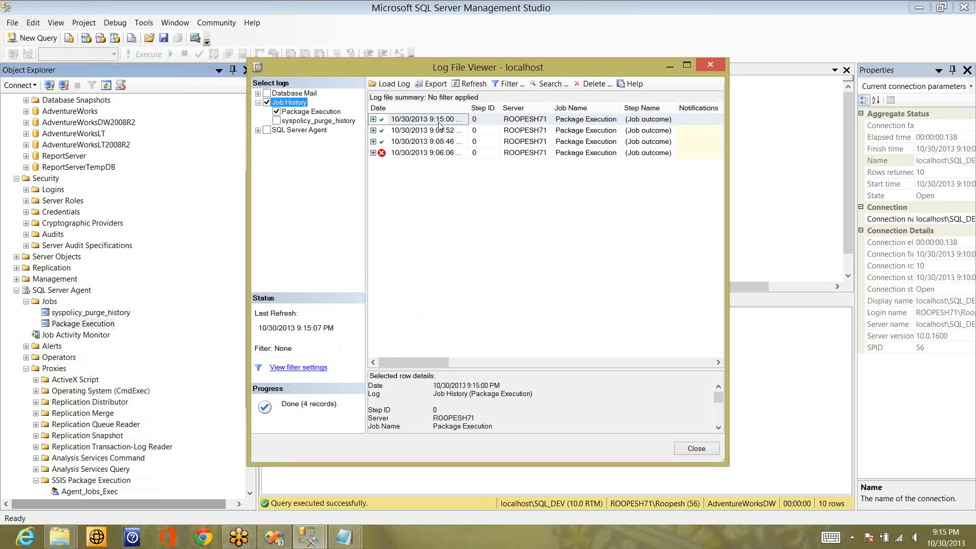
{"action": "left_click", "coordinate": [373, 120]}
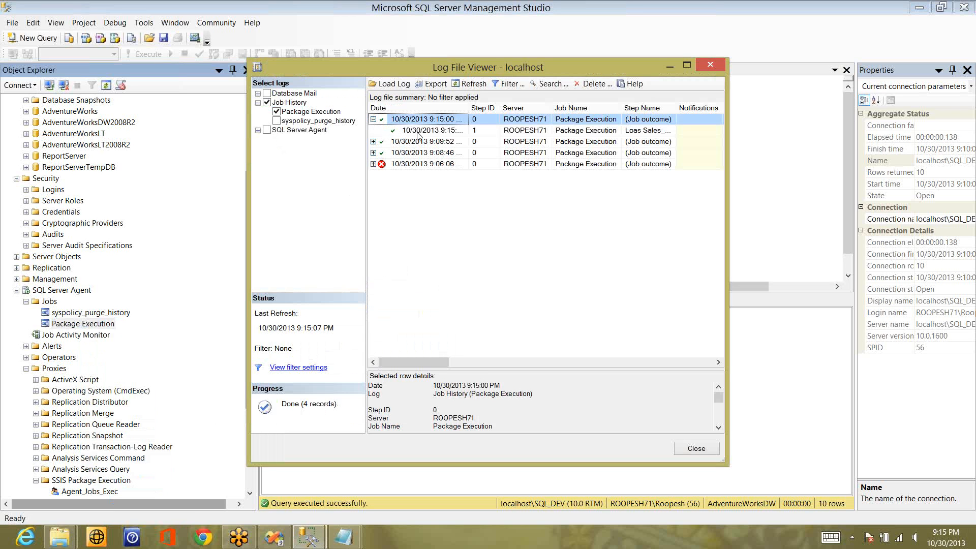
{"action": "left_click", "coordinate": [405, 133]}
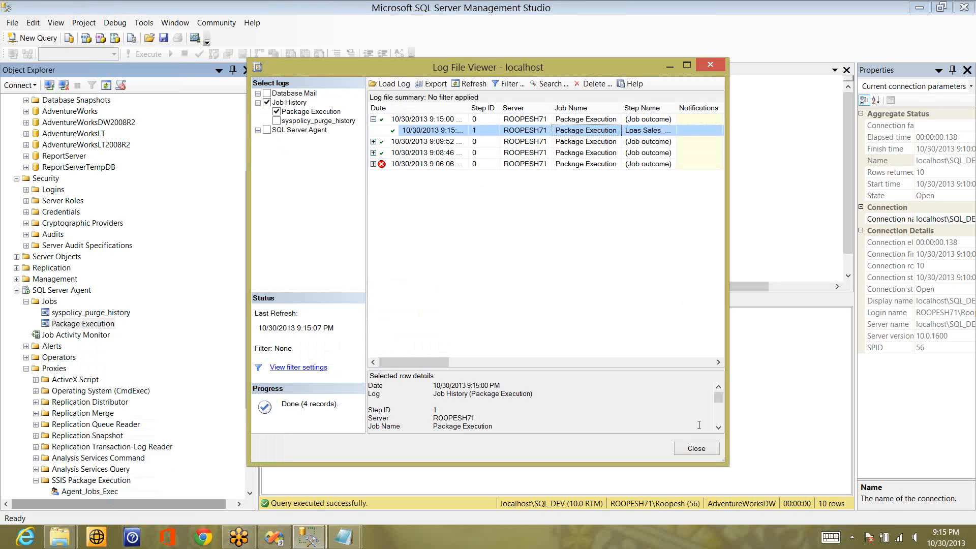
Step: Read the selected step's details through to its execution message, including the package start, finish and elapsed times
{"action": "left_click", "coordinate": [718, 429]}
{"action": "left_click", "coordinate": [718, 429]}
{"action": "left_click", "coordinate": [718, 429]}
{"action": "left_click", "coordinate": [718, 429]}
{"action": "left_click", "coordinate": [718, 429]}
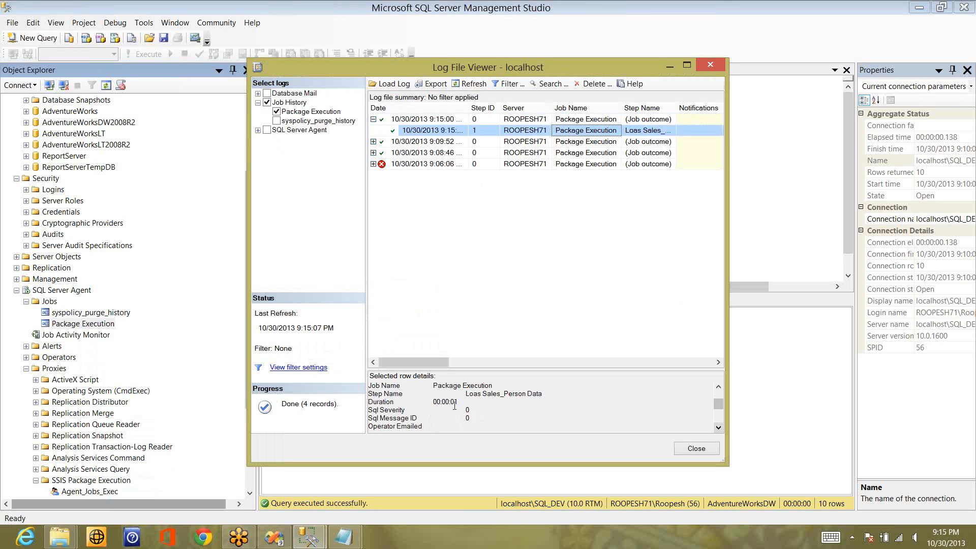
{"action": "left_click", "coordinate": [717, 429]}
{"action": "left_click", "coordinate": [717, 429]}
{"action": "left_click", "coordinate": [717, 429]}
{"action": "left_click", "coordinate": [717, 429]}
{"action": "left_click", "coordinate": [717, 429]}
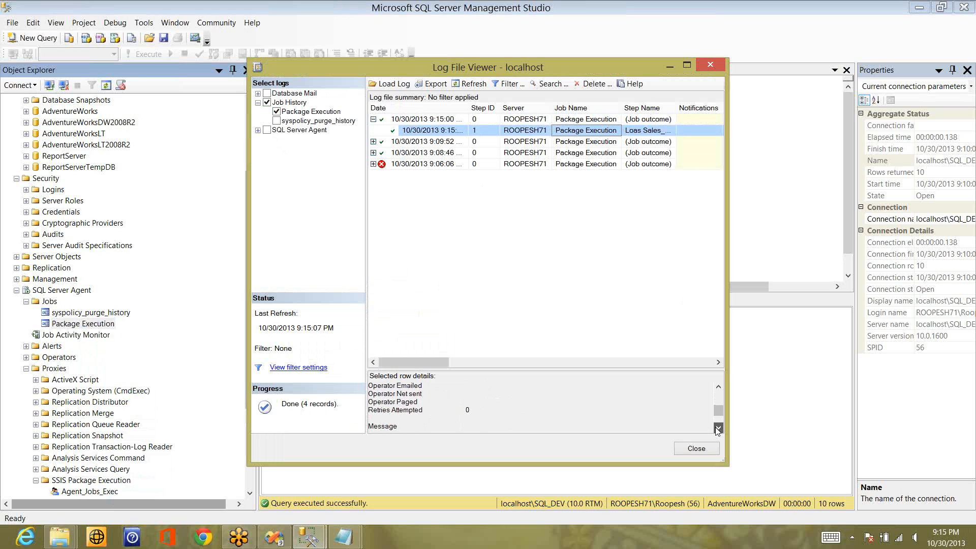
{"action": "left_click", "coordinate": [717, 429]}
{"action": "left_click", "coordinate": [718, 429]}
{"action": "left_click", "coordinate": [717, 429]}
{"action": "left_click", "coordinate": [717, 429]}
{"action": "left_click", "coordinate": [717, 430]}
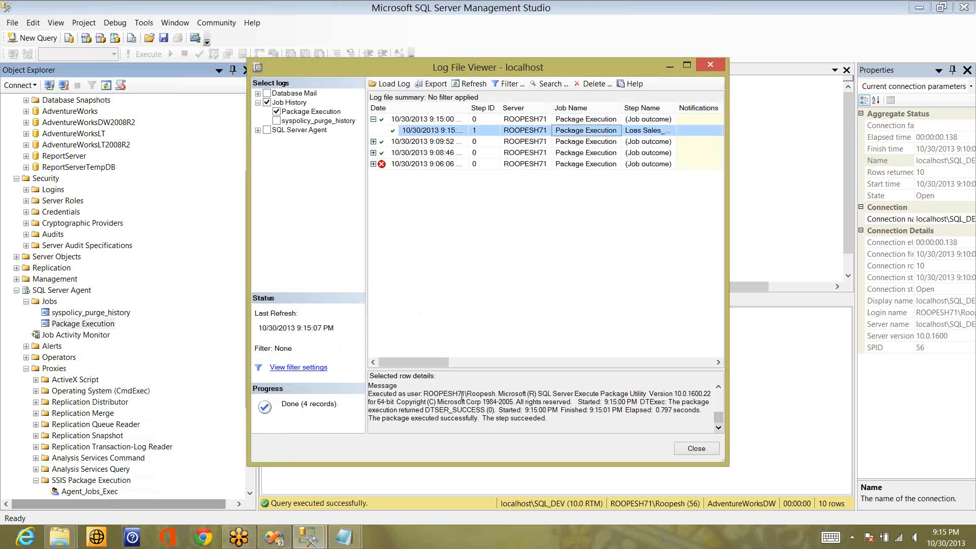
{"action": "left_click", "coordinate": [610, 406]}
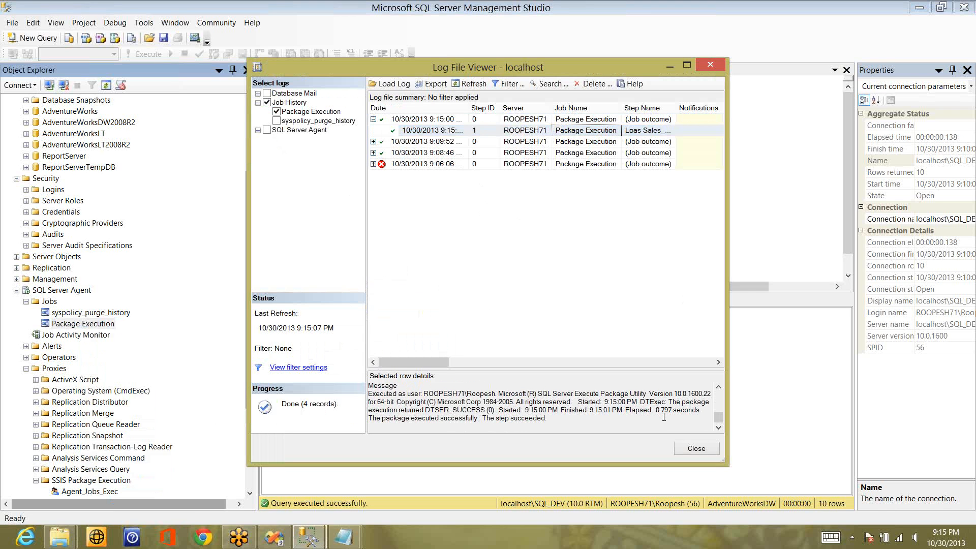
{"action": "double_click", "coordinate": [621, 410]}
Step: Expand the failed 9:06:06 PM run, select its step entry and refresh the job history
{"action": "left_click", "coordinate": [373, 164]}
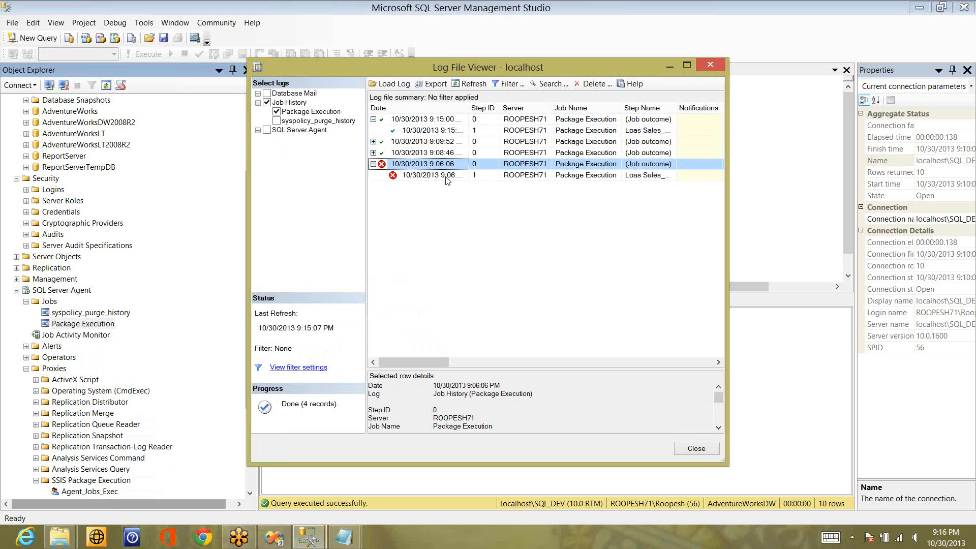
{"action": "left_click", "coordinate": [447, 176]}
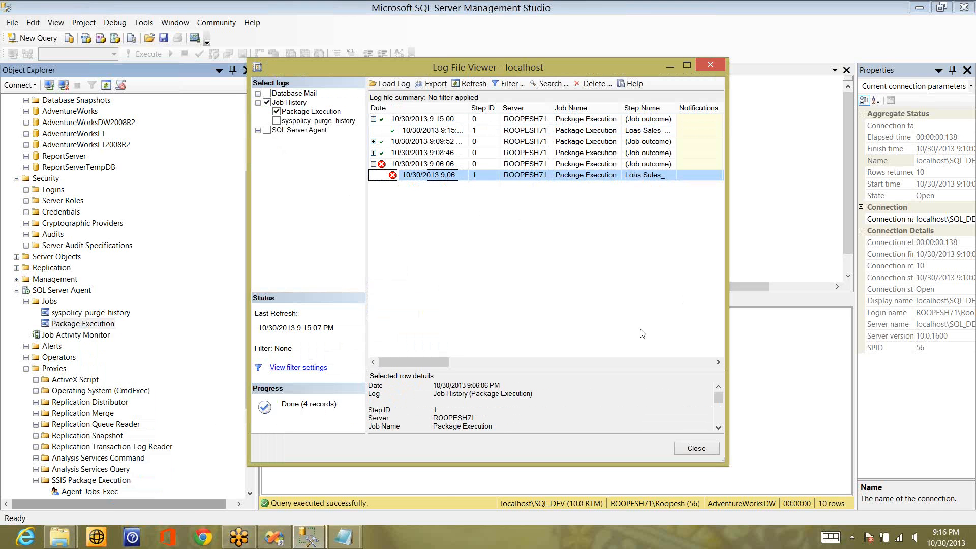
{"action": "left_click", "coordinate": [472, 84]}
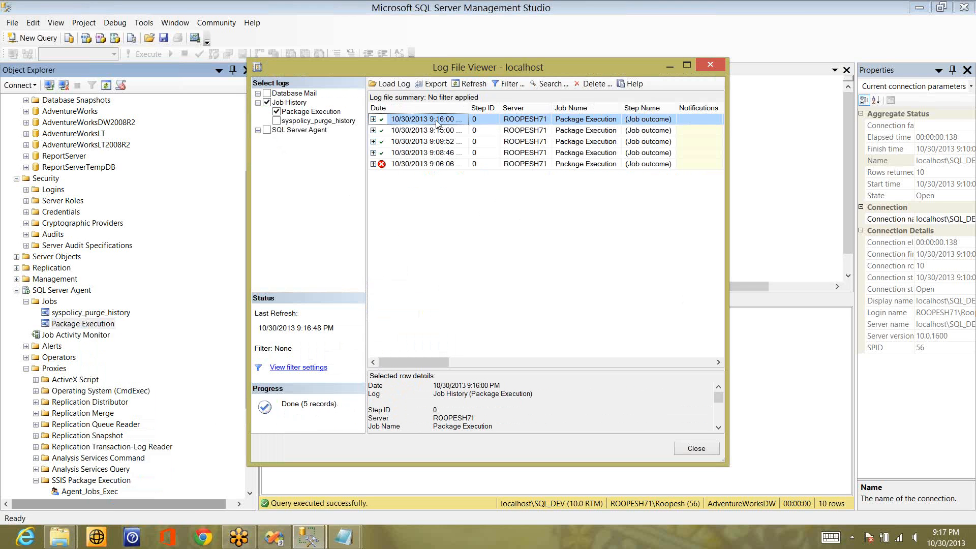
Step: View the log export and log loading dialogs, closing each without saving or opening a file
{"action": "left_click", "coordinate": [435, 85]}
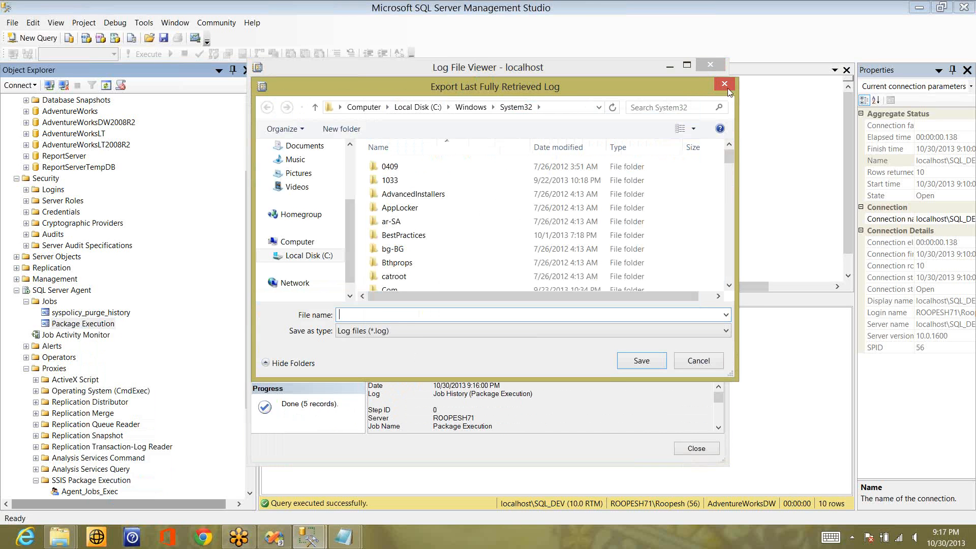
{"action": "key", "text": "Escape"}
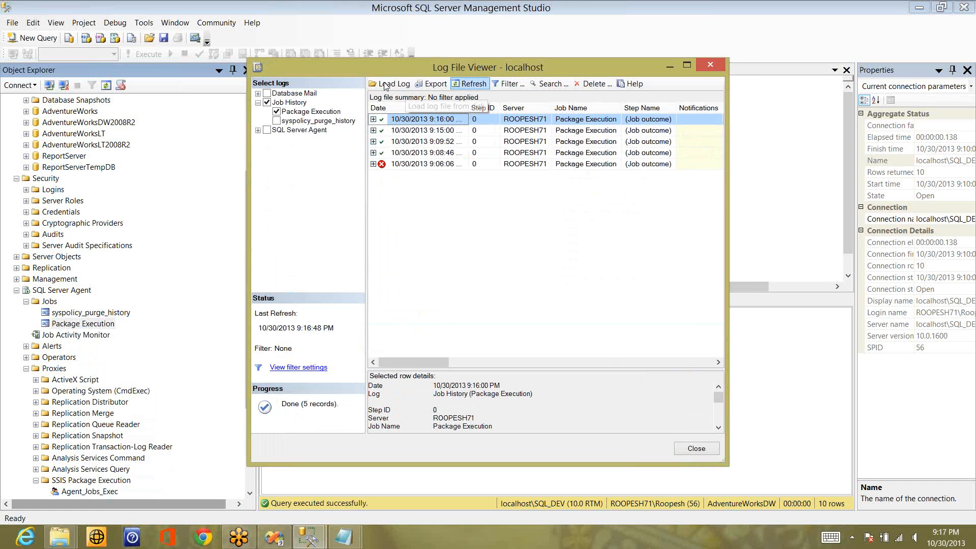
{"action": "left_click", "coordinate": [386, 84]}
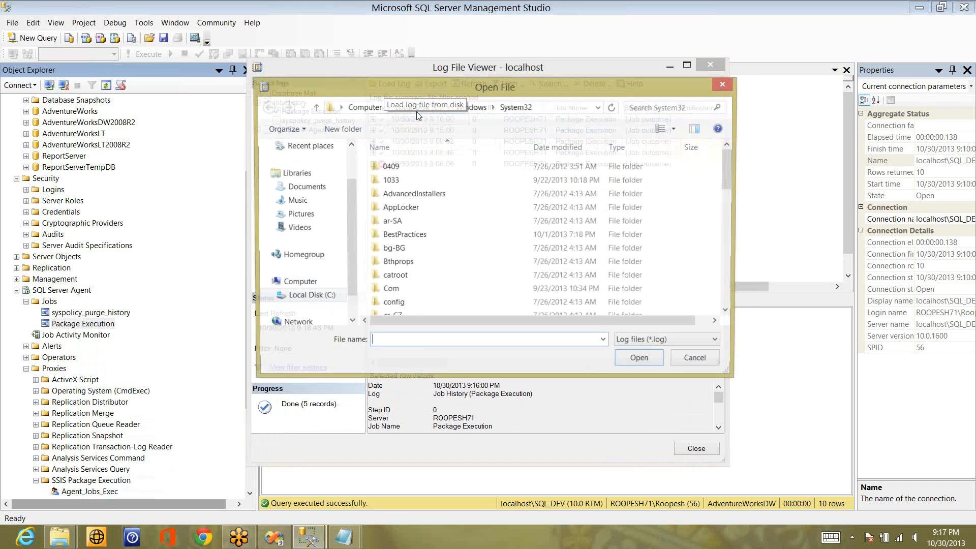
{"action": "left_click", "coordinate": [722, 85]}
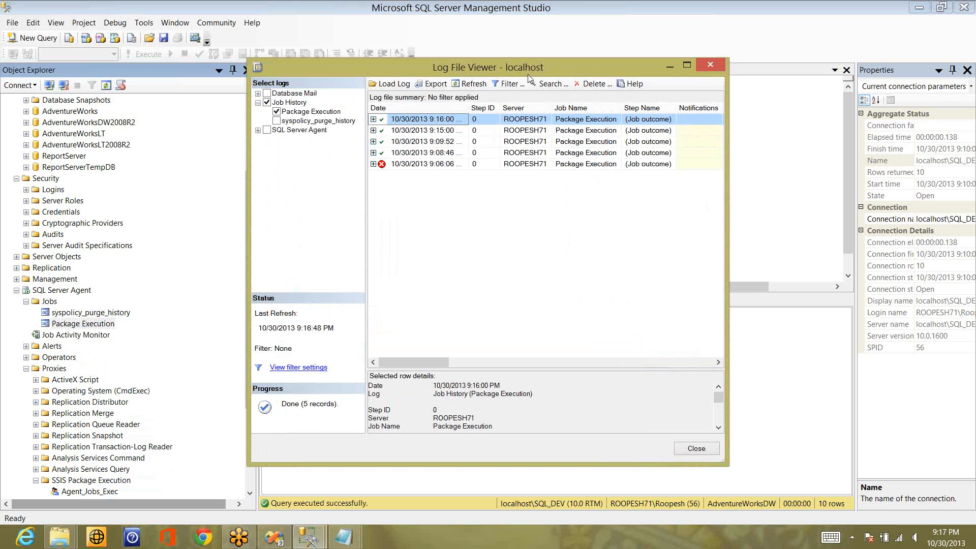
Step: Refresh the job history repeatedly to check for new scheduled runs, and view the log search options without searching
{"action": "left_click", "coordinate": [471, 83]}
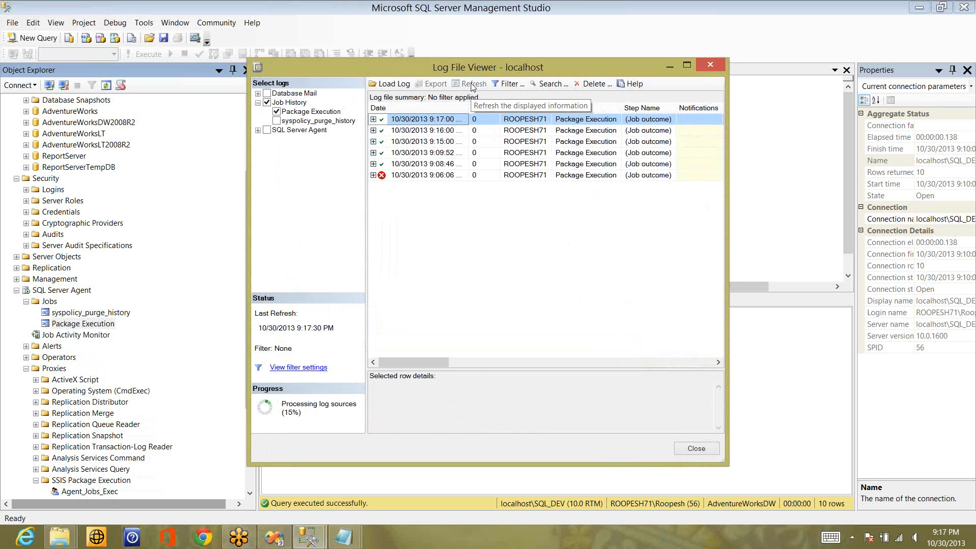
{"action": "left_click", "coordinate": [471, 85]}
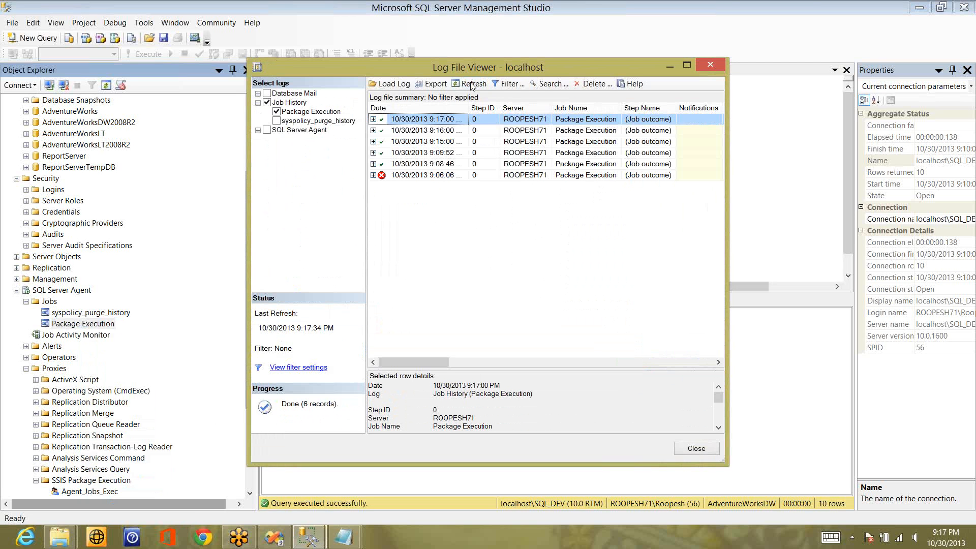
{"action": "left_click", "coordinate": [472, 85]}
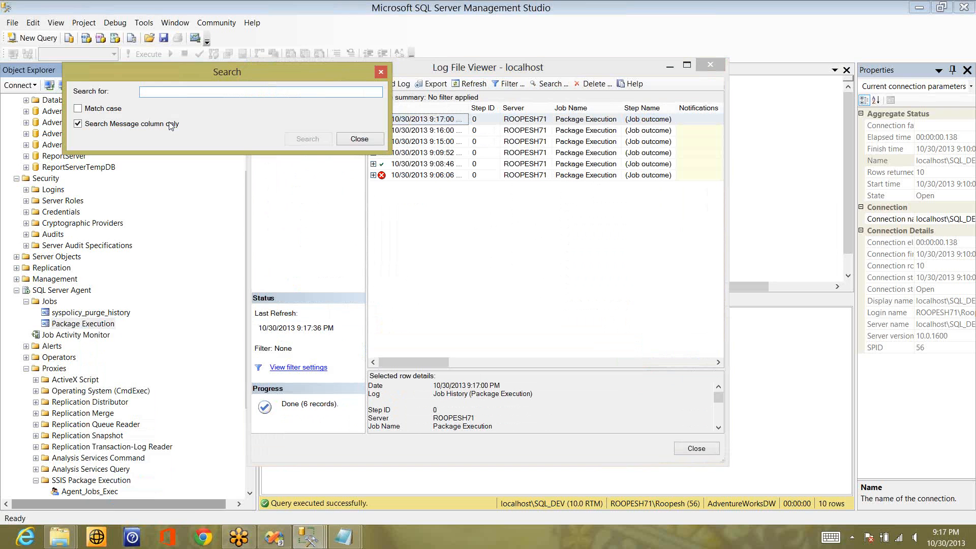
{"action": "left_click", "coordinate": [360, 139]}
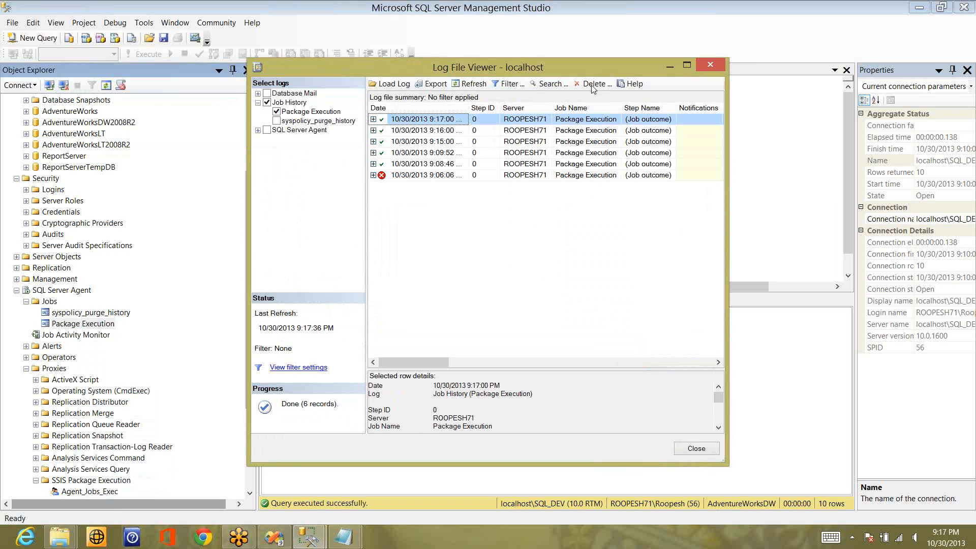
Step: Expand the failed 9:06:06 PM run and try to delete the Package Execution job history before 10/16/2013
{"action": "left_click", "coordinate": [442, 175]}
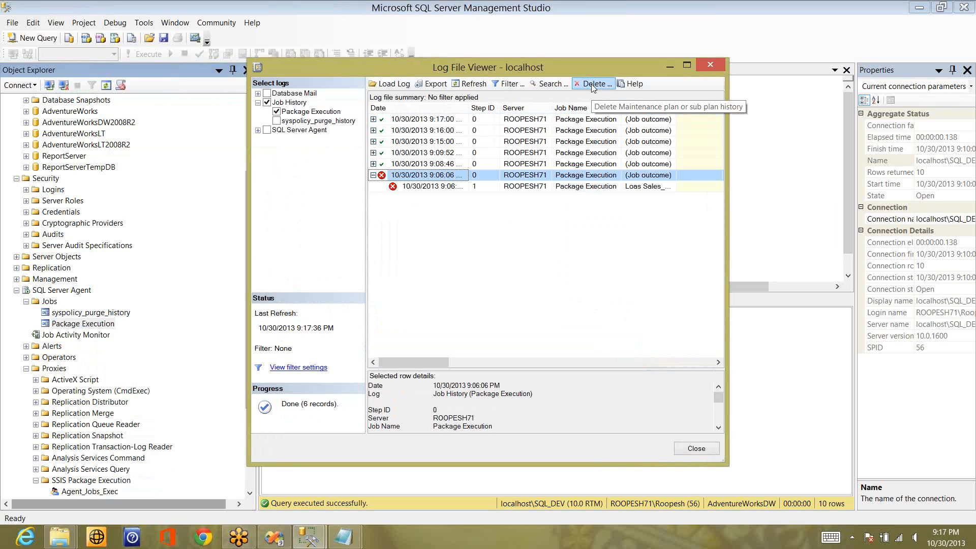
{"action": "left_click", "coordinate": [593, 84]}
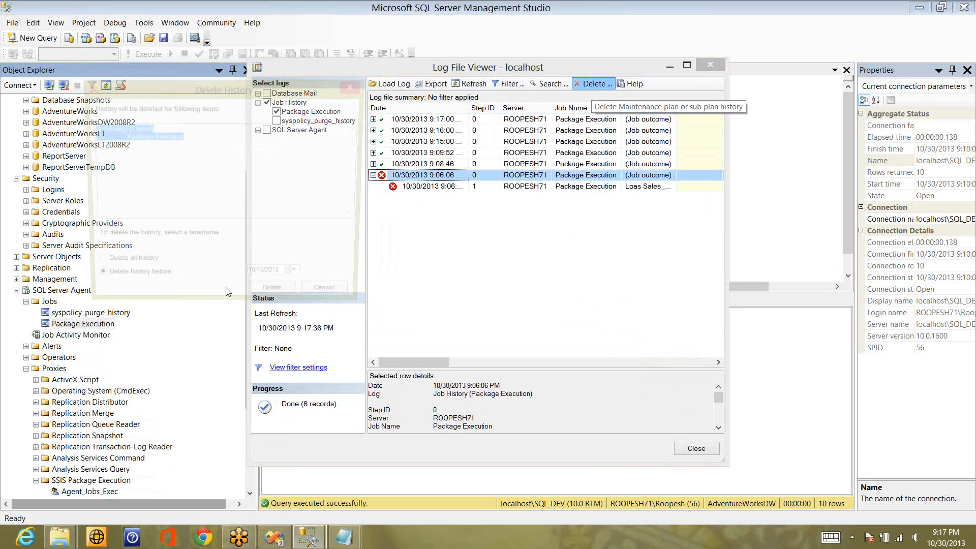
{"action": "left_click", "coordinate": [260, 301]}
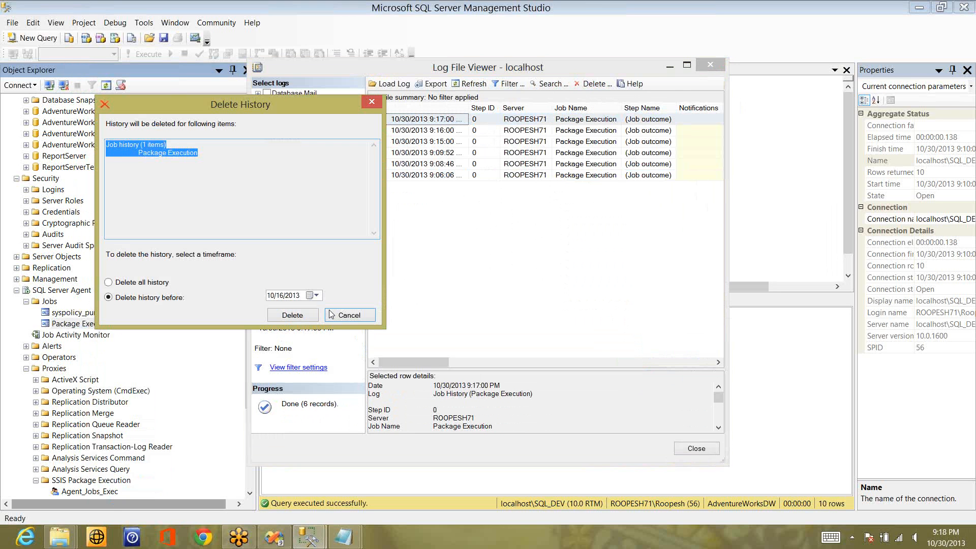
{"action": "left_click", "coordinate": [342, 314]}
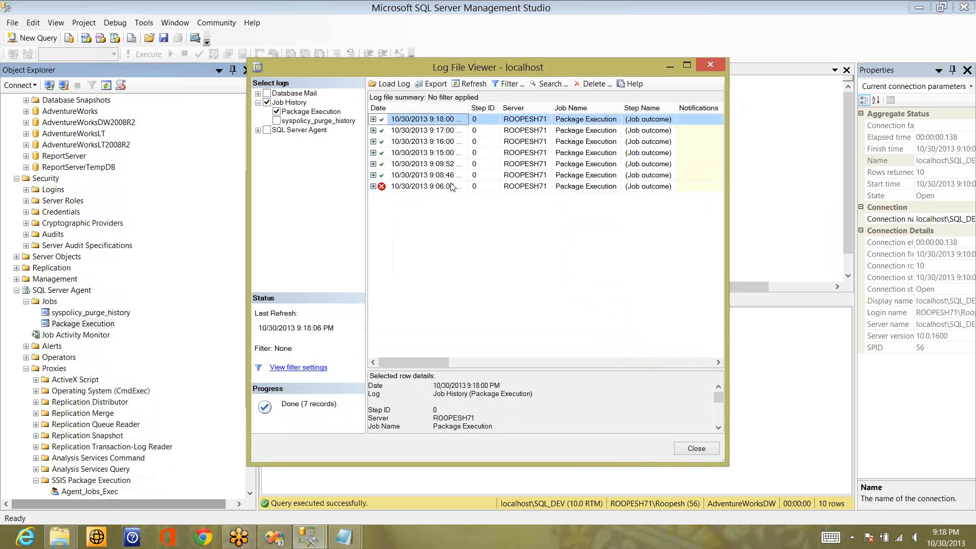
Step: Expand the failed 9:06:06 PM run and delete all job history for the Package Execution job
{"action": "double_click", "coordinate": [453, 186]}
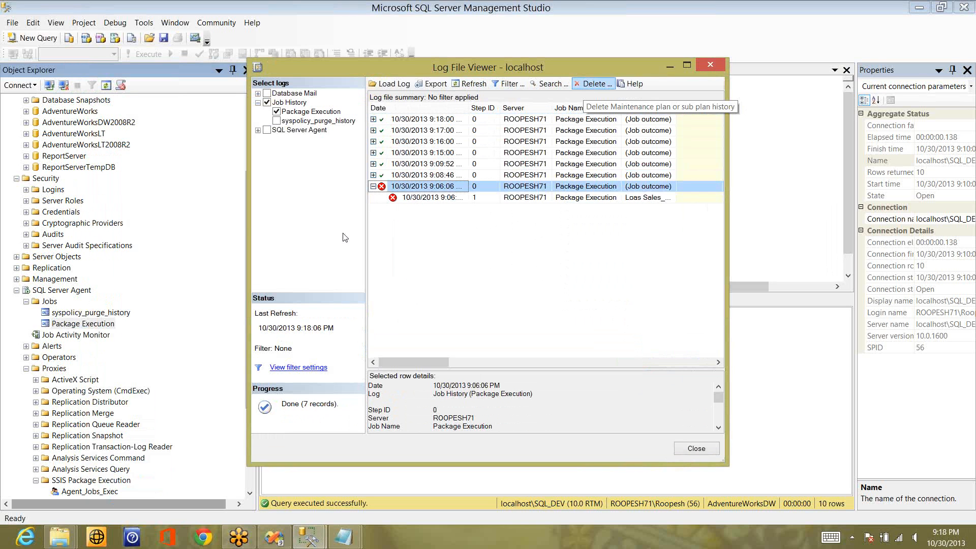
{"action": "left_click", "coordinate": [70, 204]}
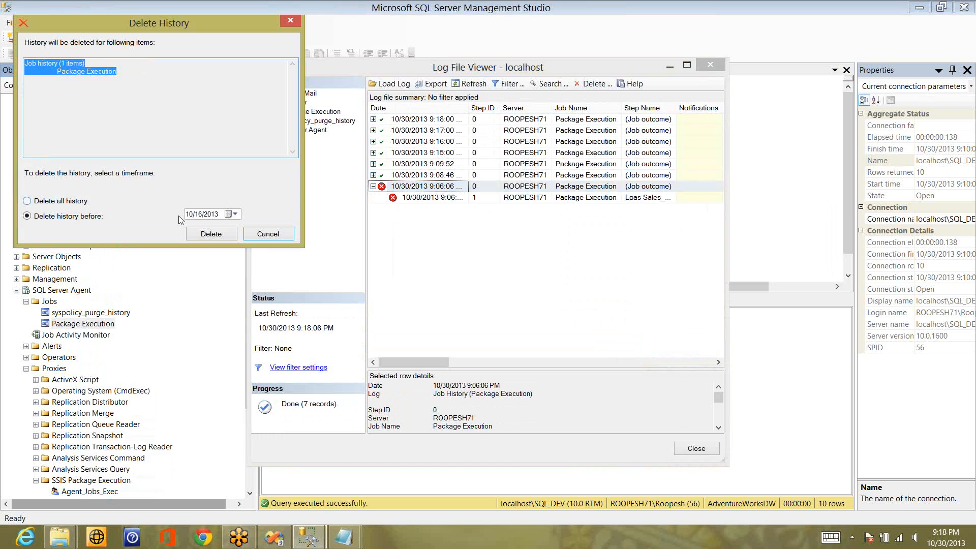
{"action": "left_click", "coordinate": [210, 234]}
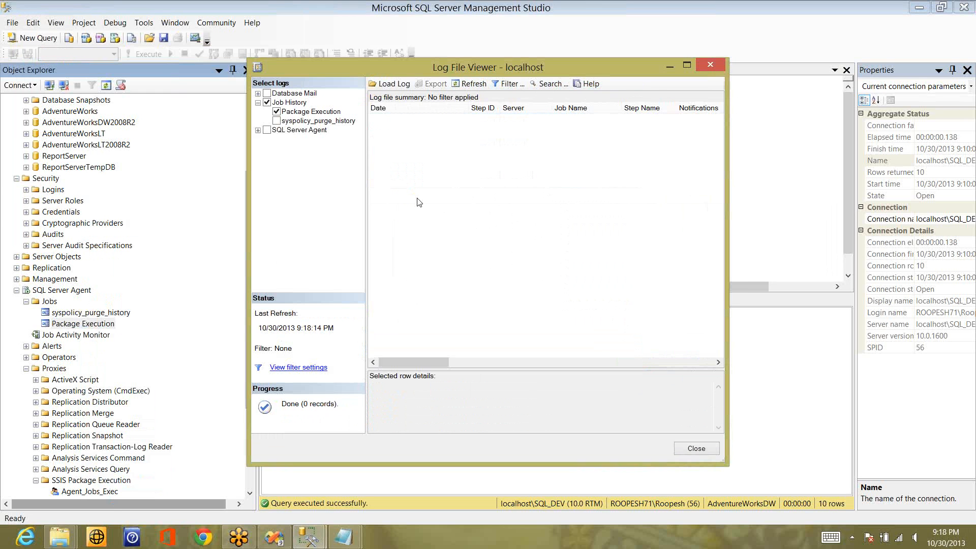
Step: Refresh the Package Execution job history repeatedly to check for the next scheduled run, and close the log viewer
{"action": "left_click", "coordinate": [469, 85]}
{"action": "left_click", "coordinate": [471, 88]}
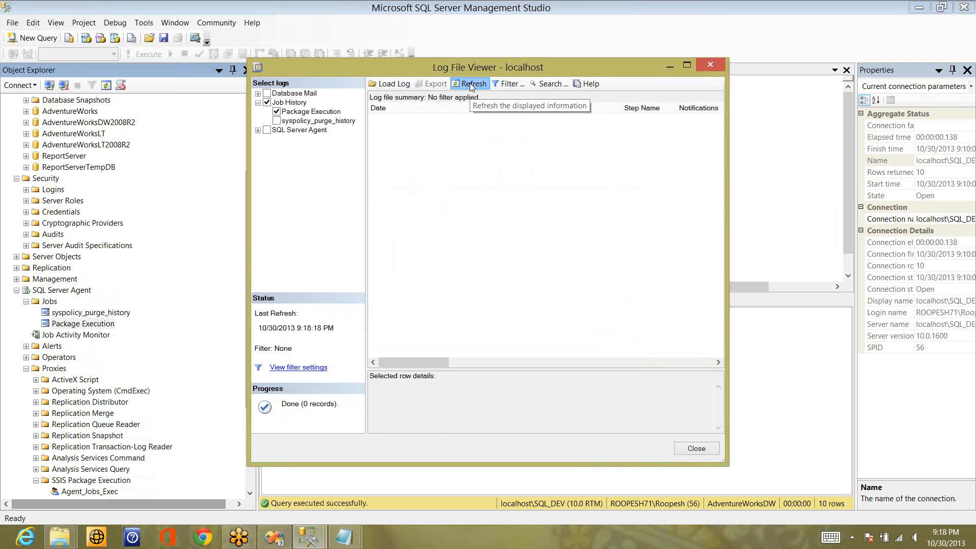
{"action": "left_click", "coordinate": [472, 88]}
{"action": "left_click", "coordinate": [471, 87]}
{"action": "left_click", "coordinate": [470, 85]}
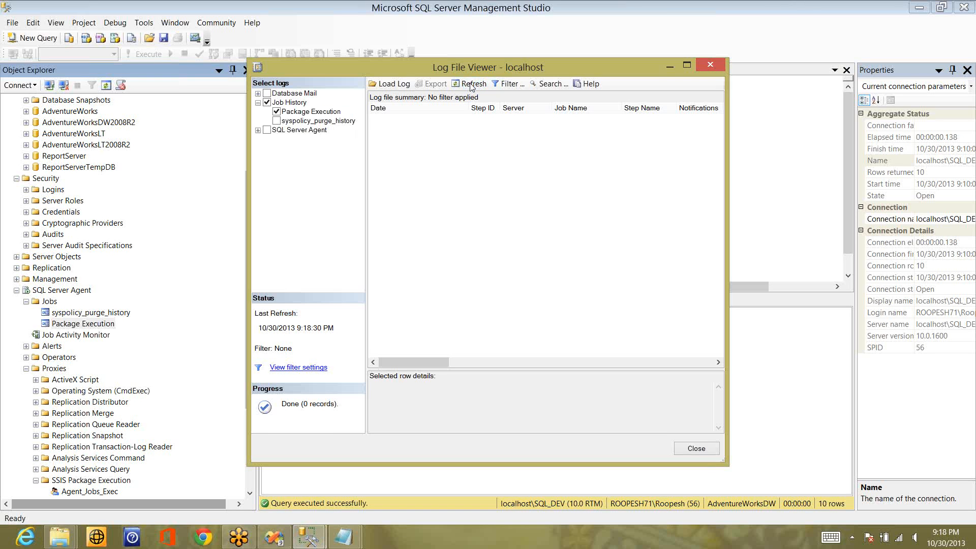
{"action": "left_click", "coordinate": [466, 85]}
{"action": "left_click", "coordinate": [467, 84]}
{"action": "left_click", "coordinate": [464, 85]}
{"action": "left_click", "coordinate": [464, 85]}
{"action": "left_click", "coordinate": [464, 84]}
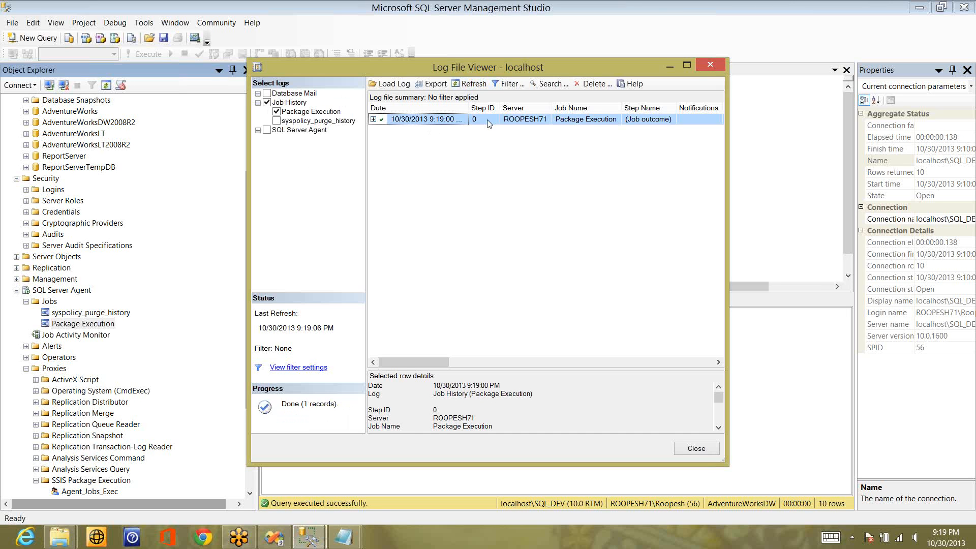
{"action": "left_click", "coordinate": [696, 448]}
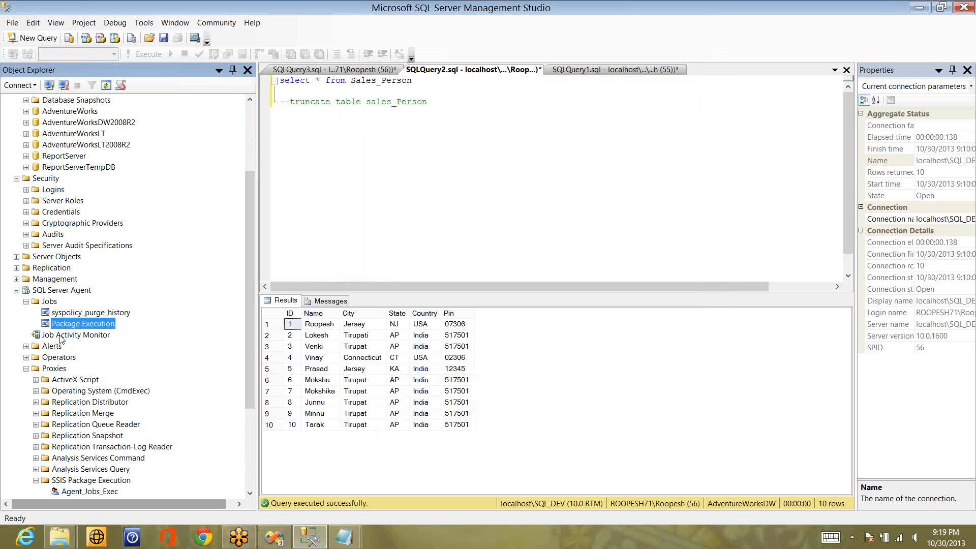
Step: View the Package Execution and syspolicy_purge_history jobs in the Job Activity Monitor, and close it
{"action": "double_click", "coordinate": [60, 335]}
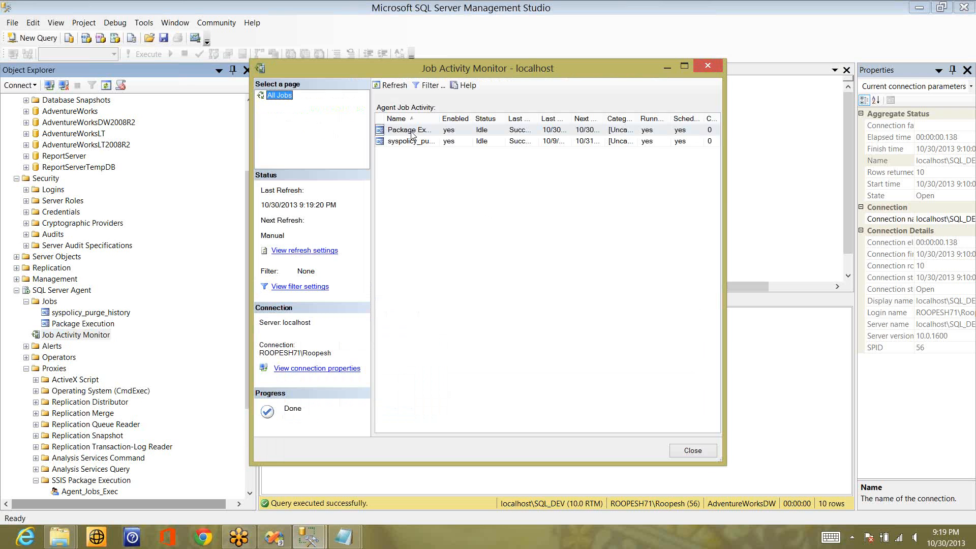
{"action": "left_click", "coordinate": [412, 133]}
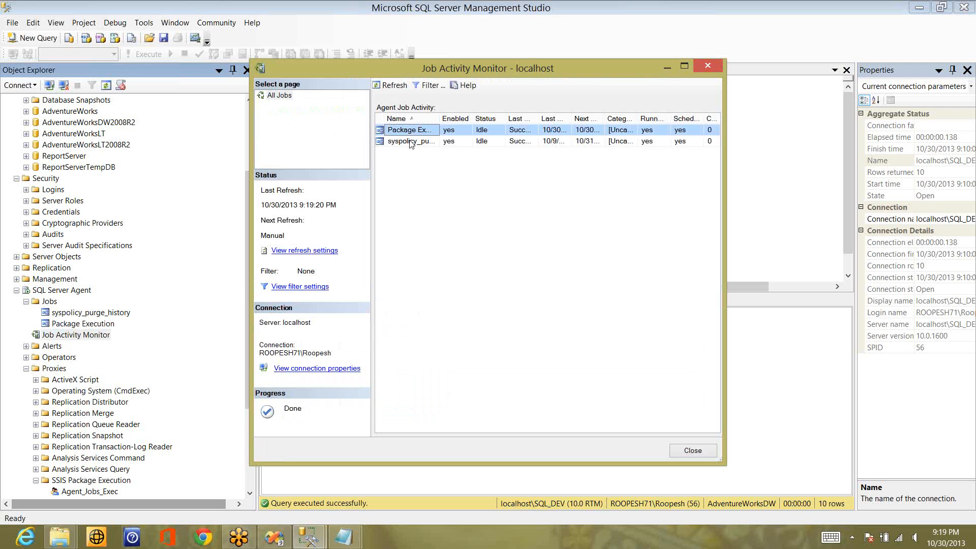
{"action": "left_click", "coordinate": [411, 141]}
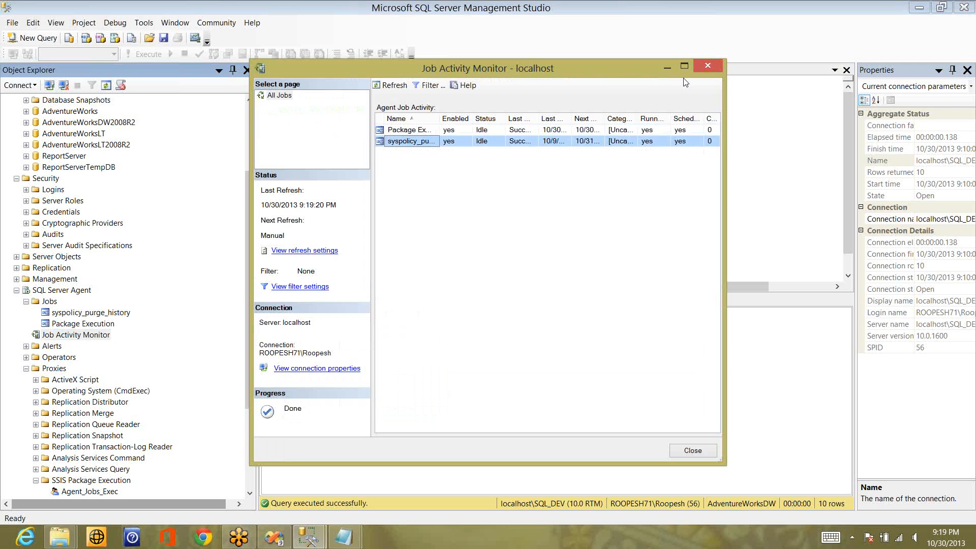
{"action": "left_click", "coordinate": [708, 66]}
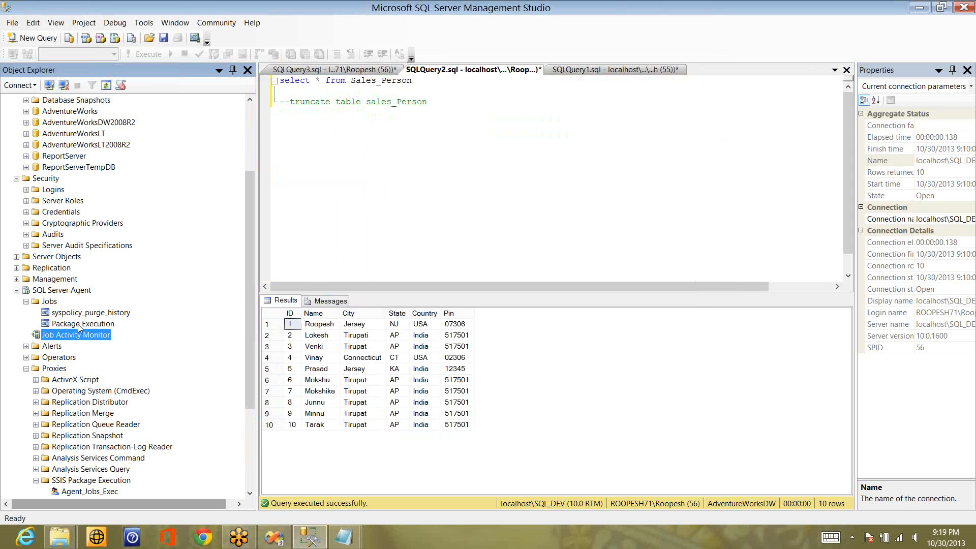
Step: Select the Package Execution job and collapse the Proxies folder under SQL Server Agent
{"action": "right_click", "coordinate": [78, 324]}
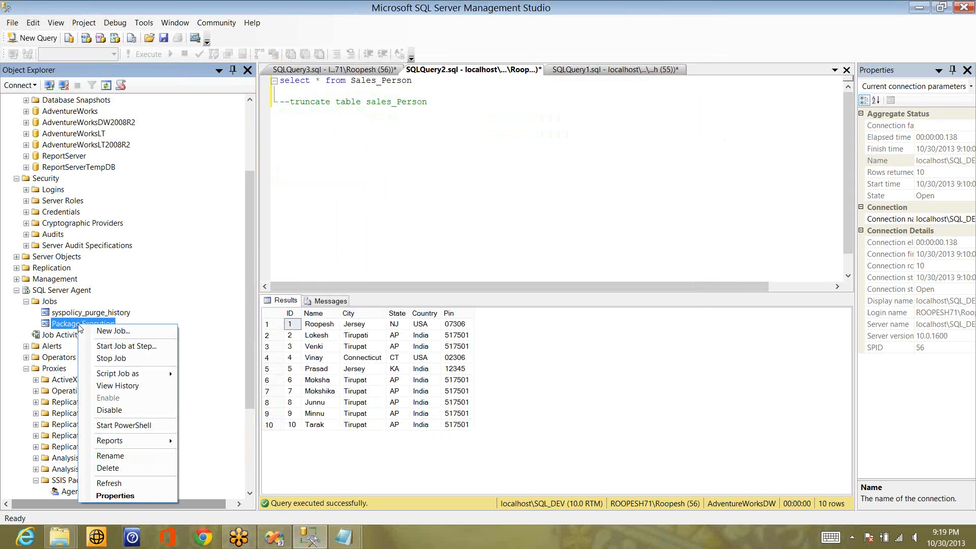
{"action": "left_click", "coordinate": [81, 346]}
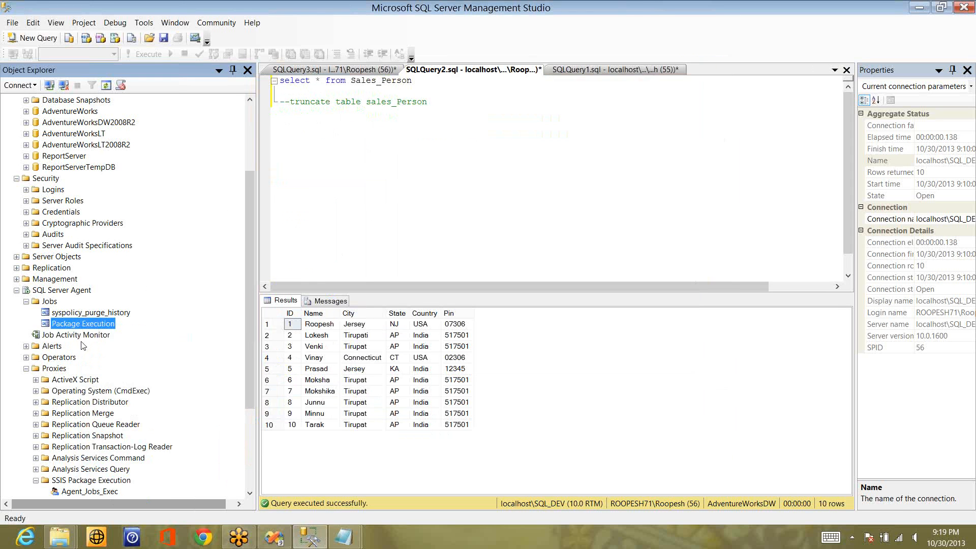
{"action": "left_click", "coordinate": [27, 369]}
{"action": "left_click", "coordinate": [27, 369]}
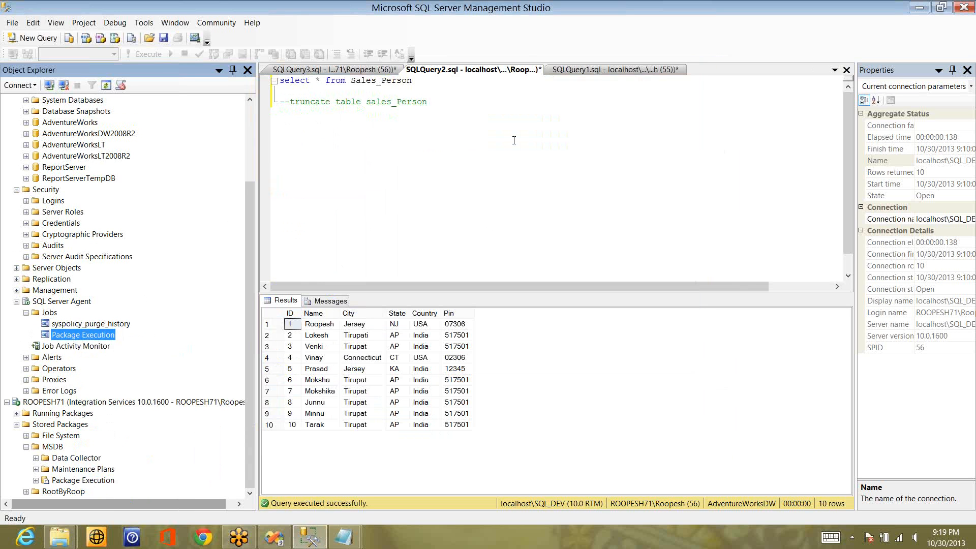
{"action": "left_click", "coordinate": [861, 99]}
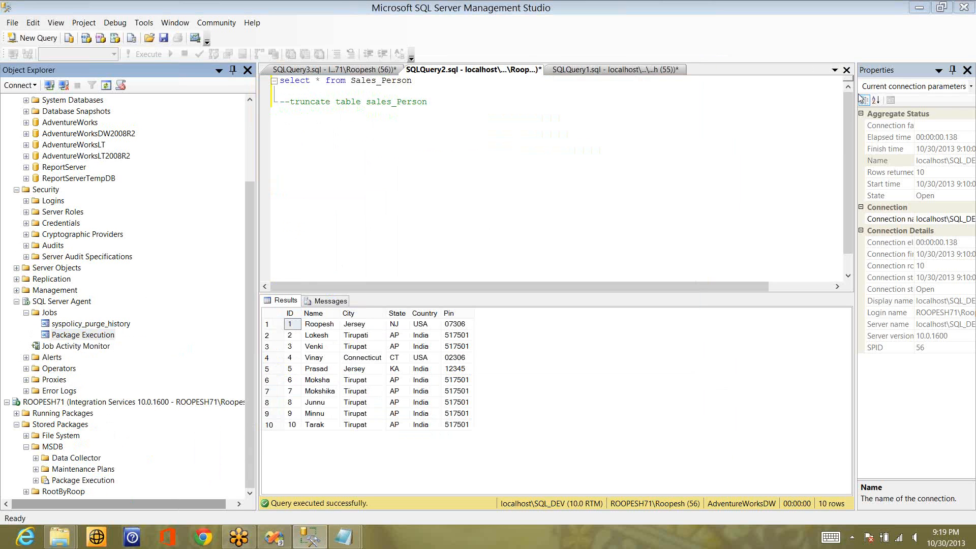